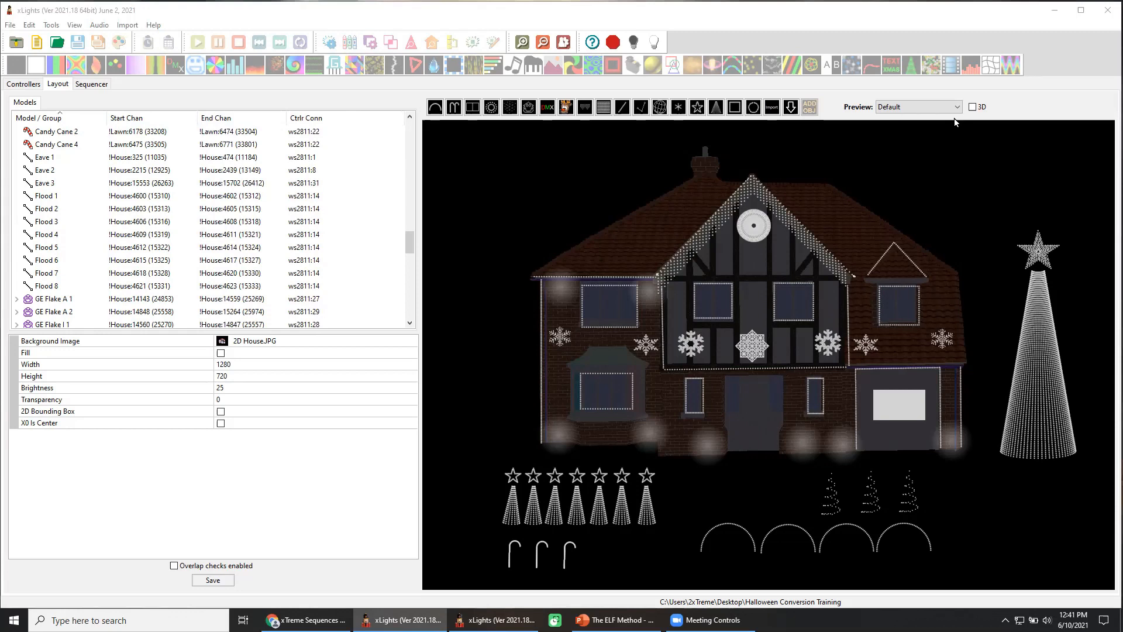
# Step: Create a new layout preview named Halloween
pyautogui.click(957, 107)
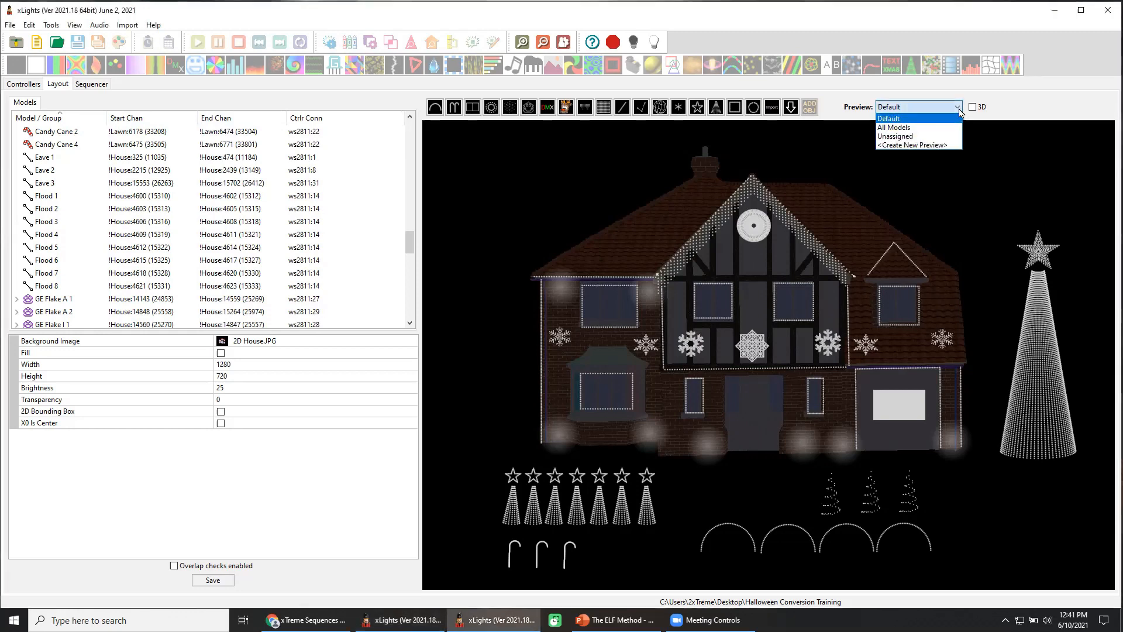
pyautogui.click(935, 145)
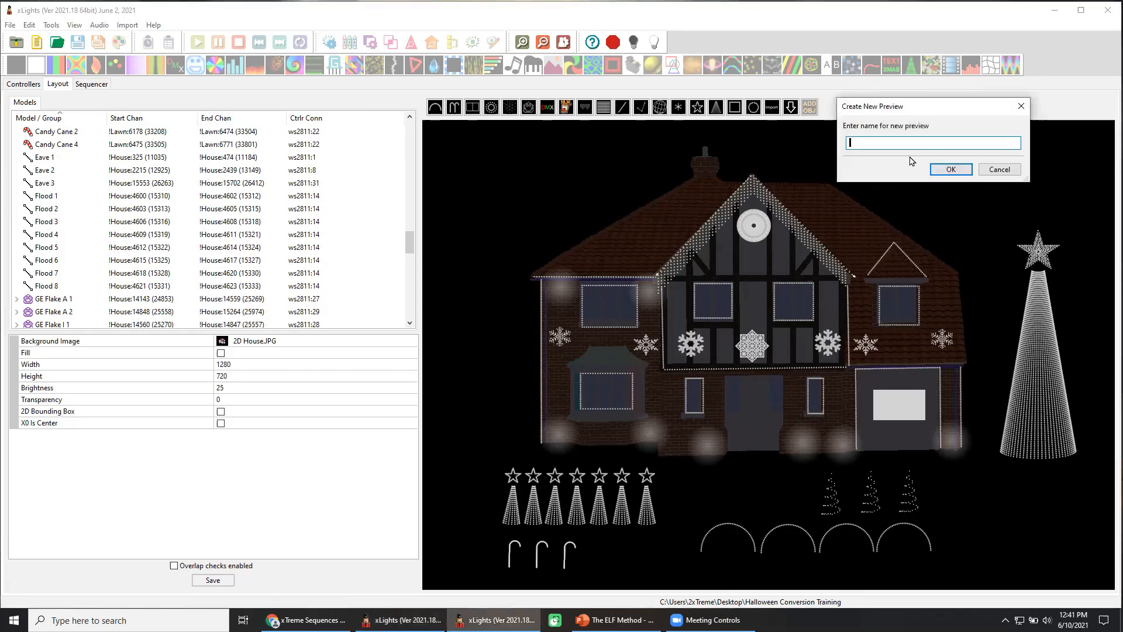
pyautogui.write('Halloween')
pyautogui.press('Return')
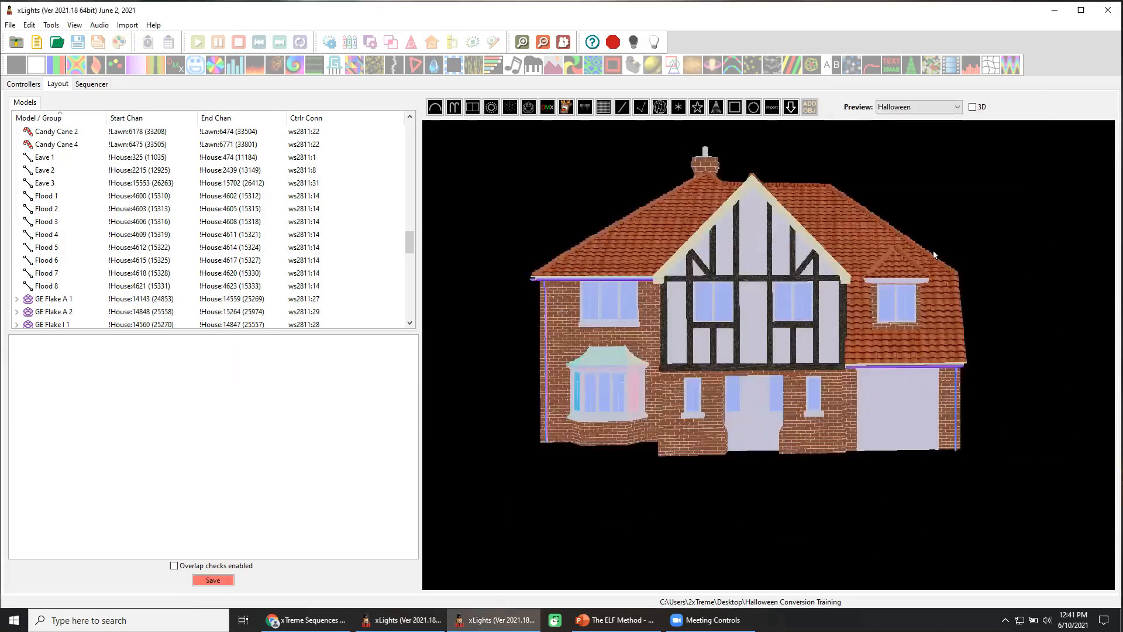
# Step: Set the Halloween preview's background brightness to 30 and save the layout
pyautogui.click(745, 297)
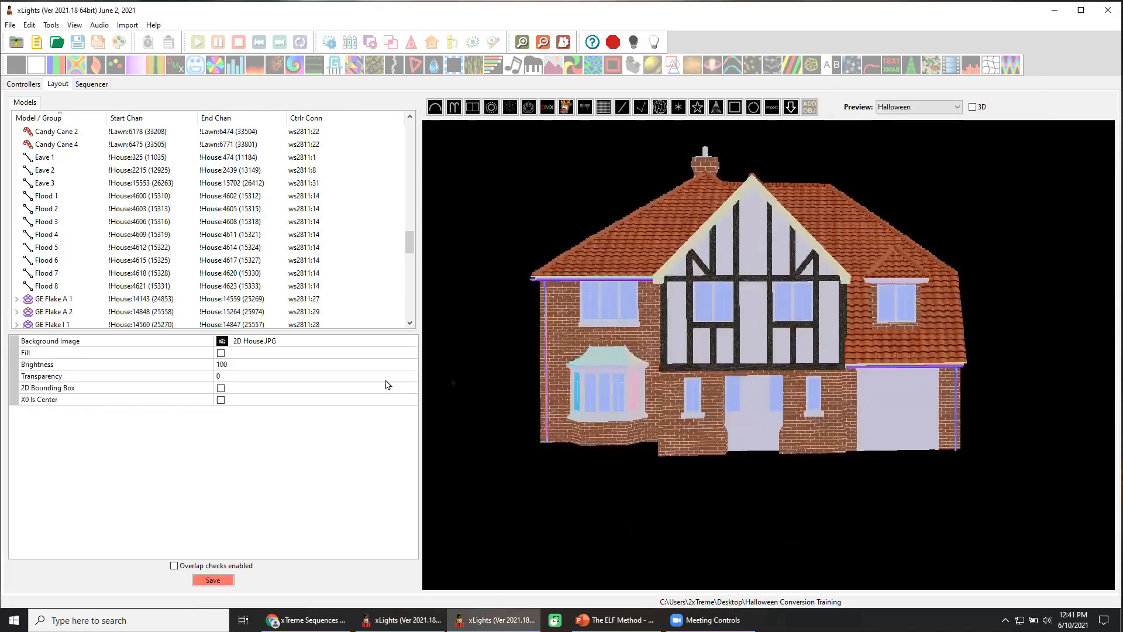
pyautogui.click(258, 365)
pyautogui.write('30')
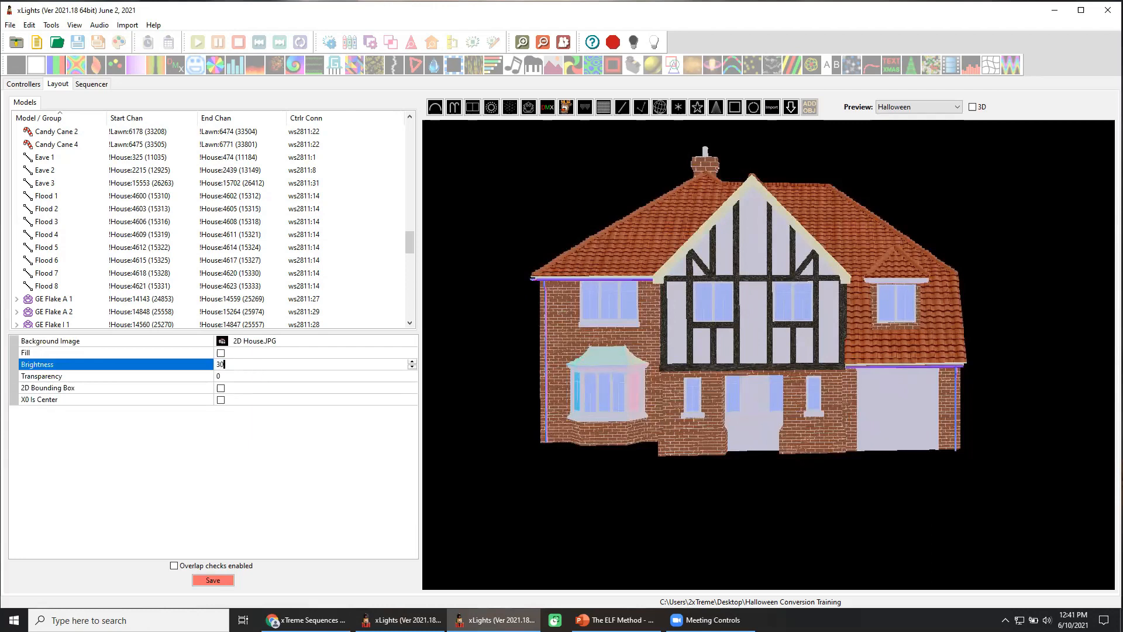
pyautogui.click(290, 376)
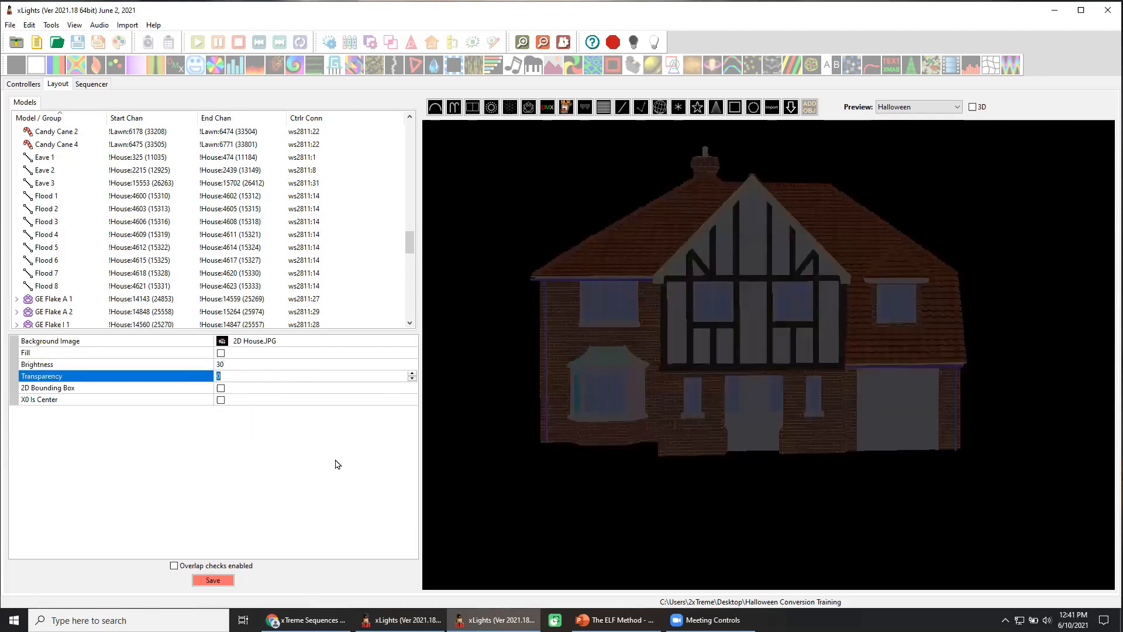
pyautogui.click(213, 579)
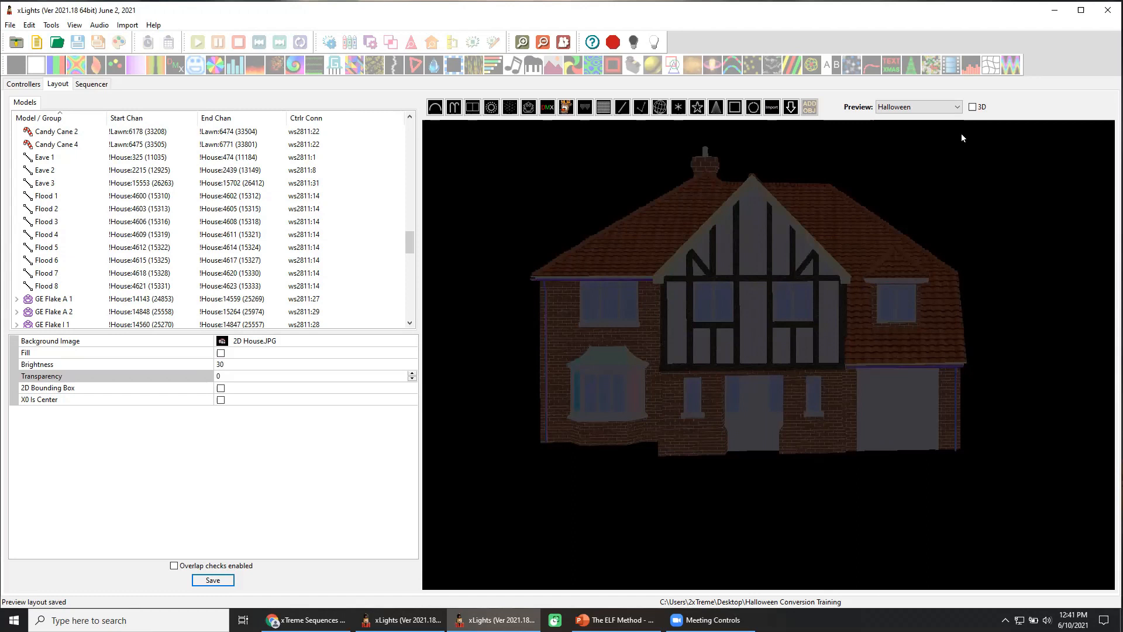
# Step: View the default layout in 3D and return it to 2D
pyautogui.click(973, 106)
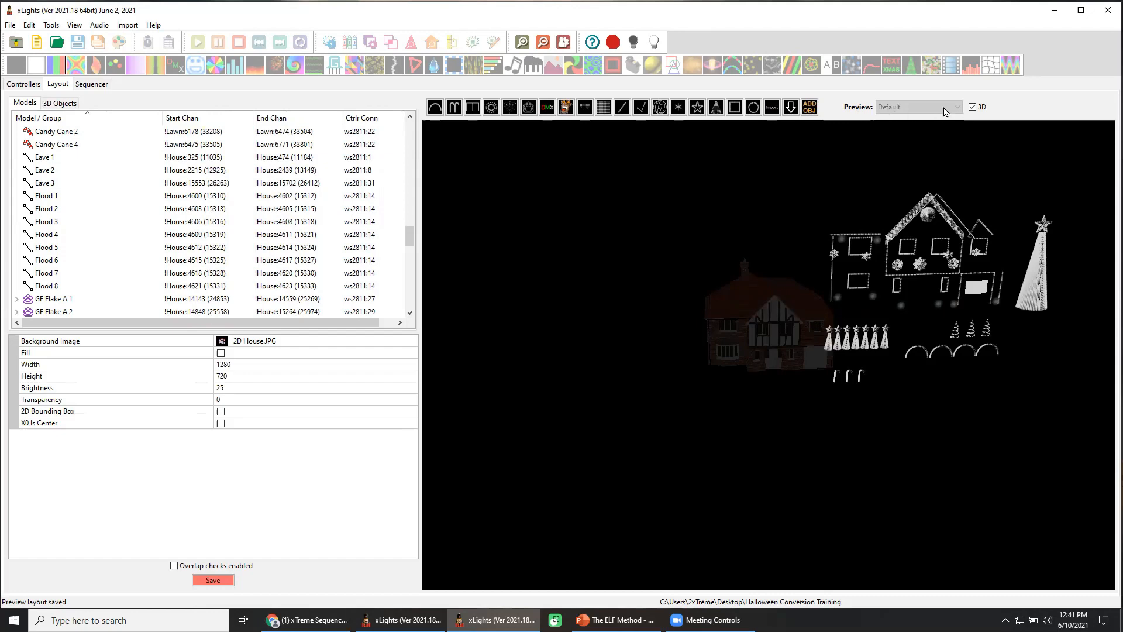
pyautogui.click(973, 107)
# Step: Delete the Halloween preview and save the layout
pyautogui.click(955, 108)
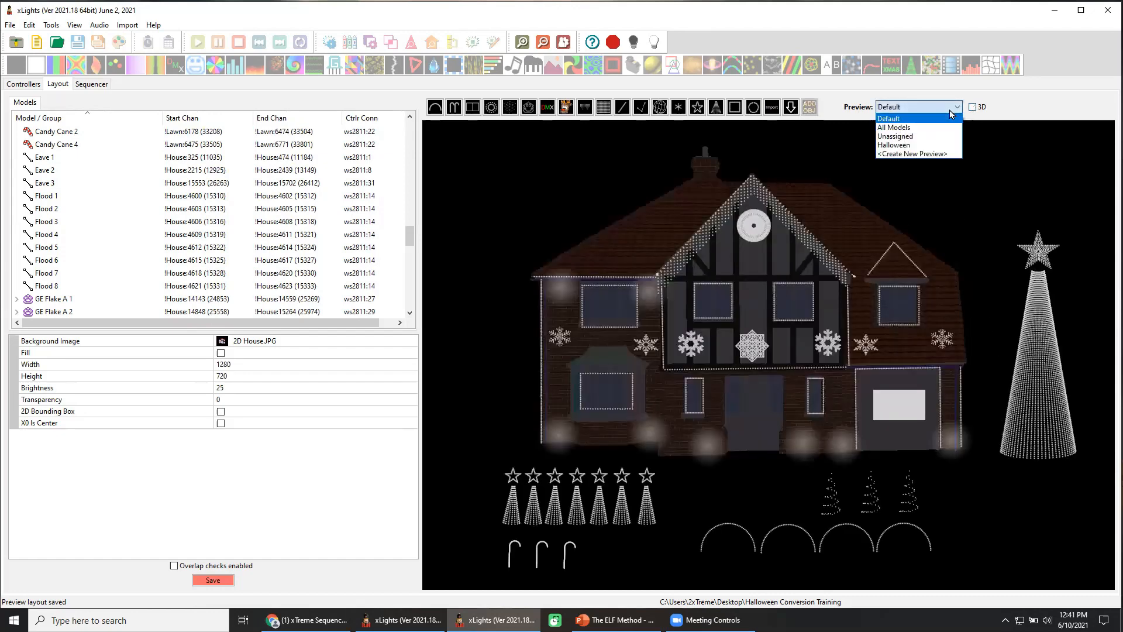
pyautogui.click(907, 145)
pyautogui.rightClick(879, 195)
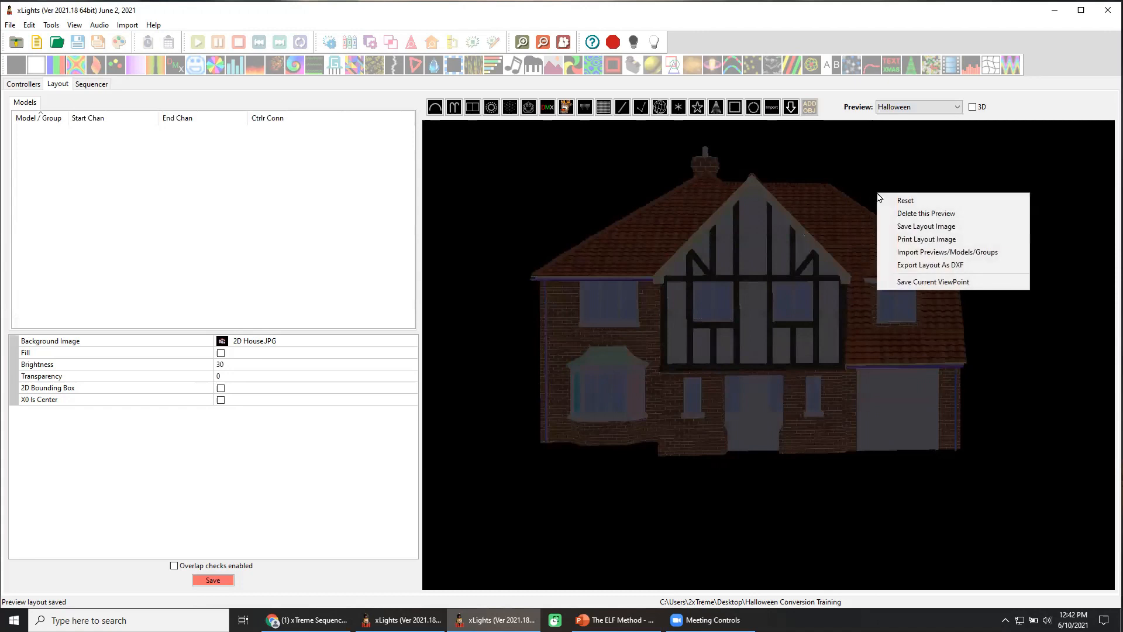
pyautogui.click(926, 214)
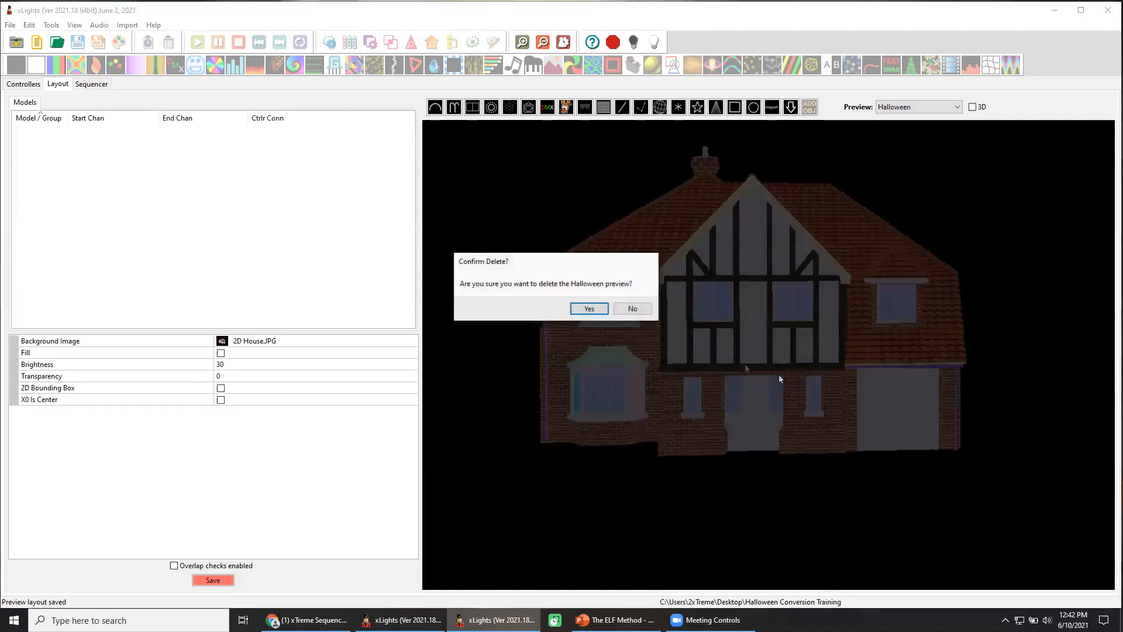
pyautogui.click(585, 306)
pyautogui.click(213, 579)
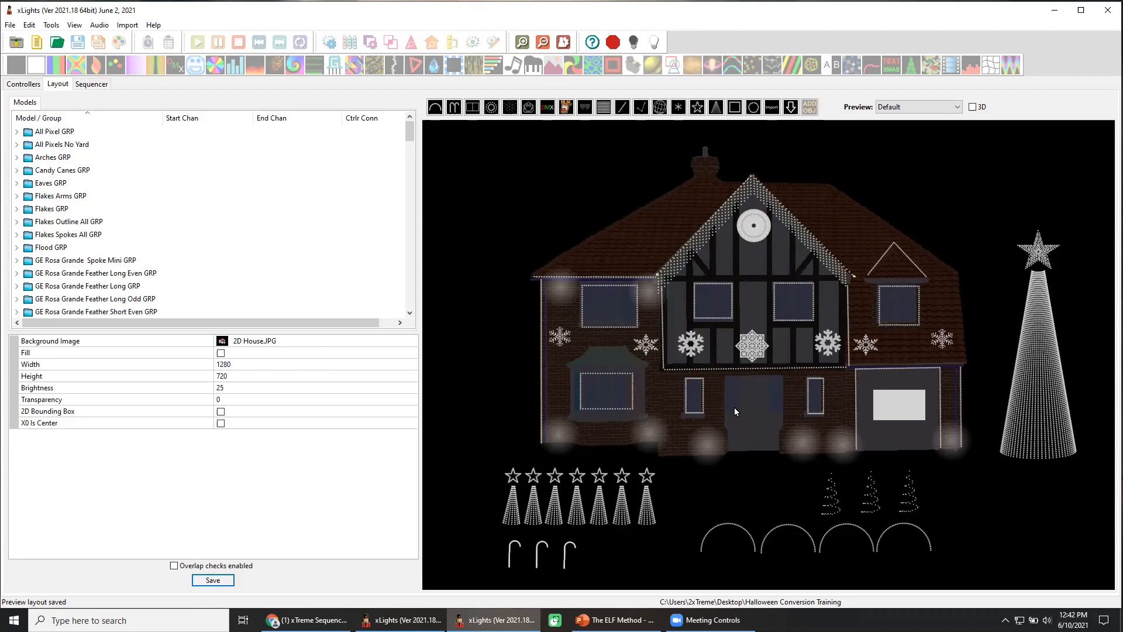
# Step: Check the list of available previews and look over the whole default layout
pyautogui.click(959, 107)
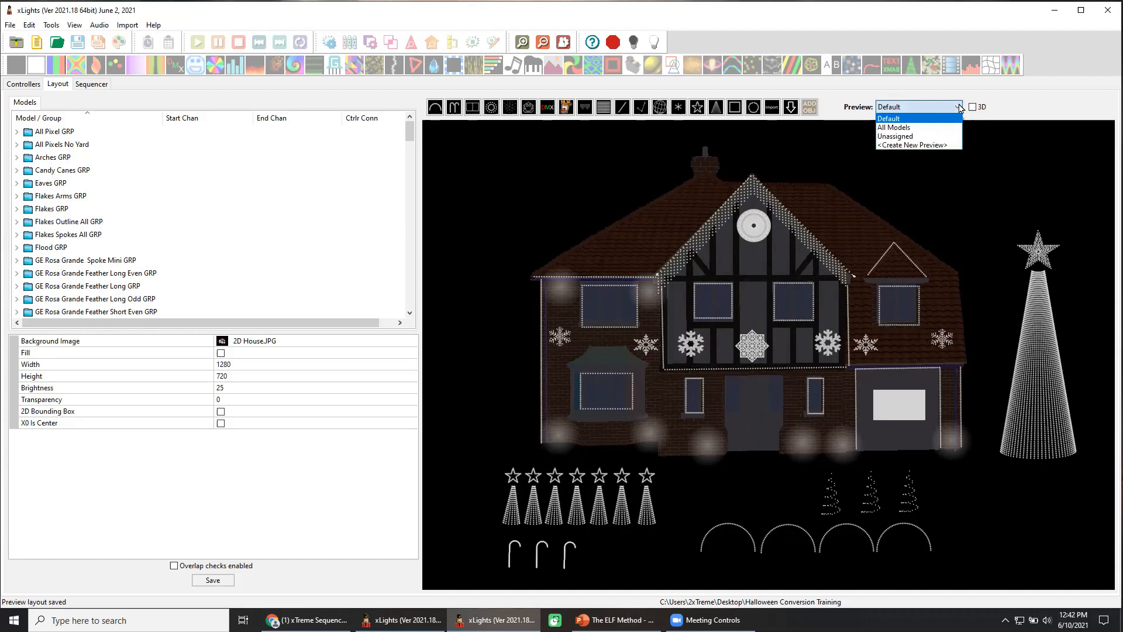
pyautogui.click(961, 108)
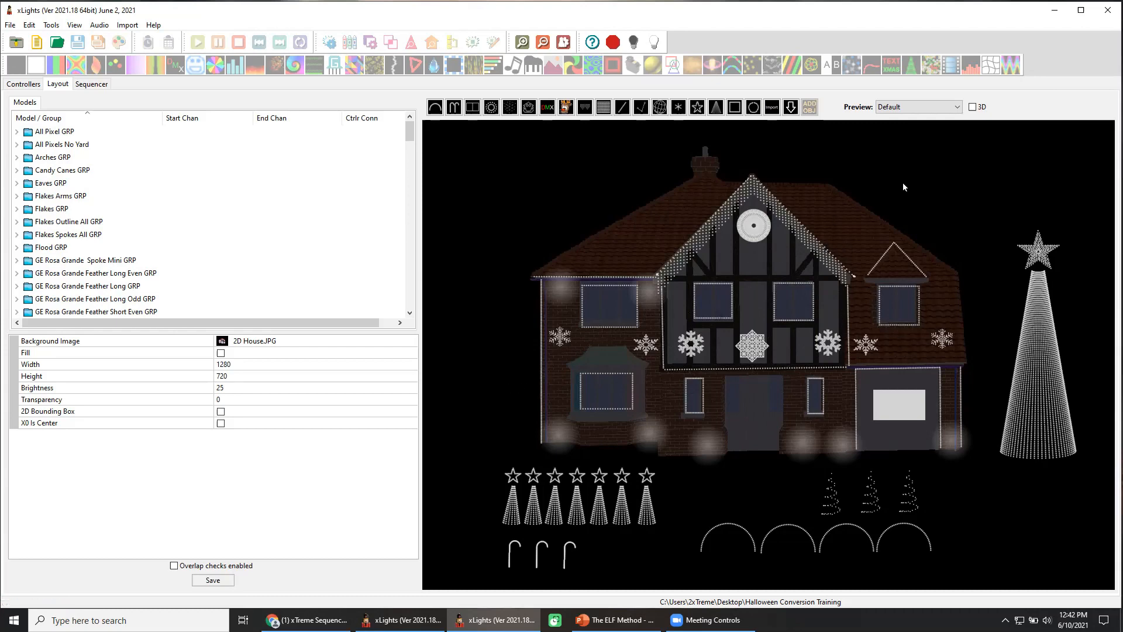
pyautogui.scroll(-2, 845, 381)
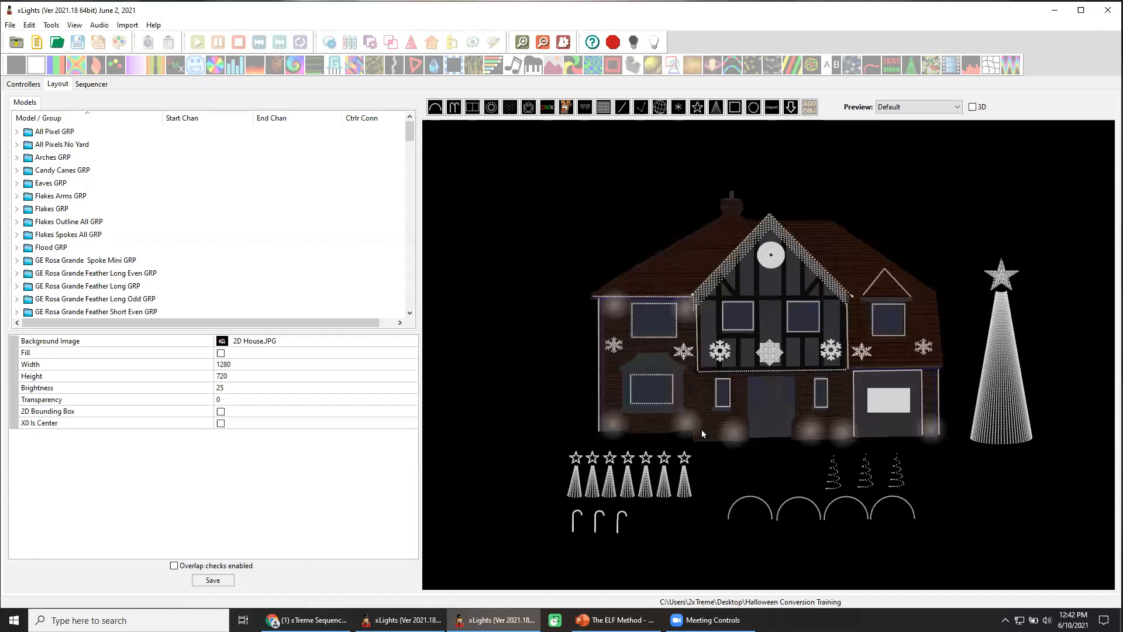
# Step: Review the controller settings and universe ranges of Mega Tree, House, Lawn and P5
pyautogui.click(23, 85)
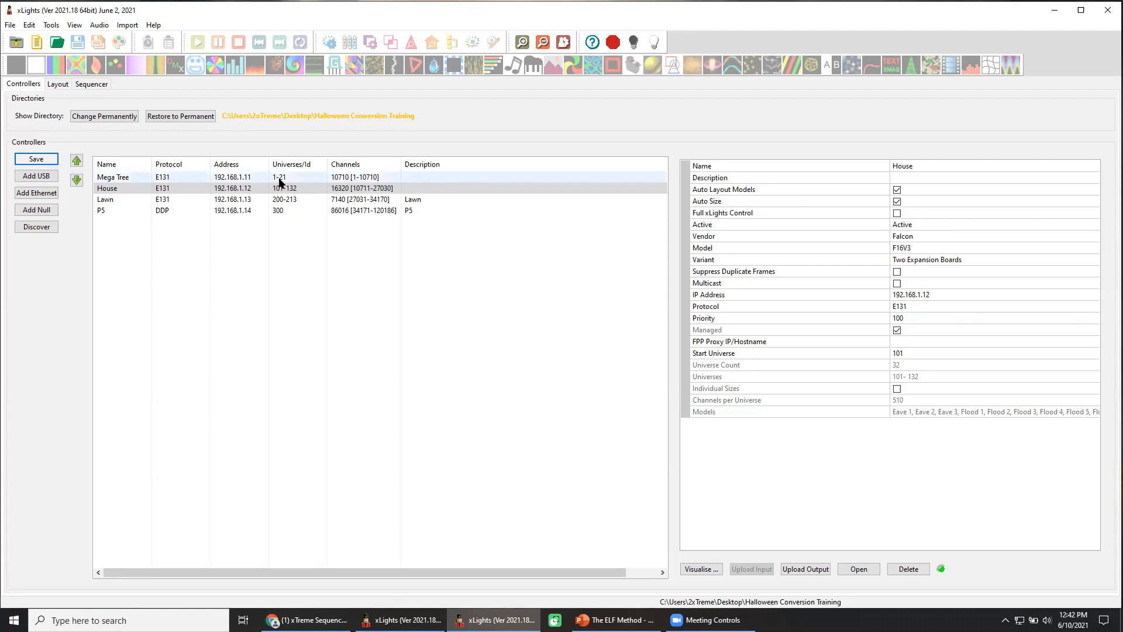
pyautogui.click(169, 178)
pyautogui.click(168, 189)
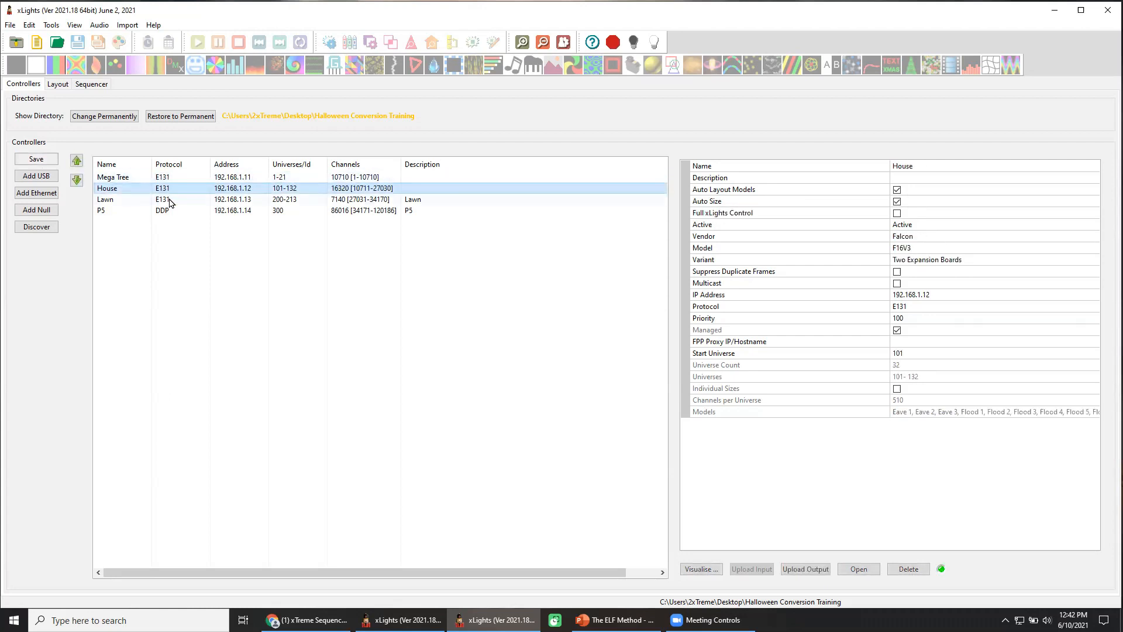
pyautogui.click(169, 200)
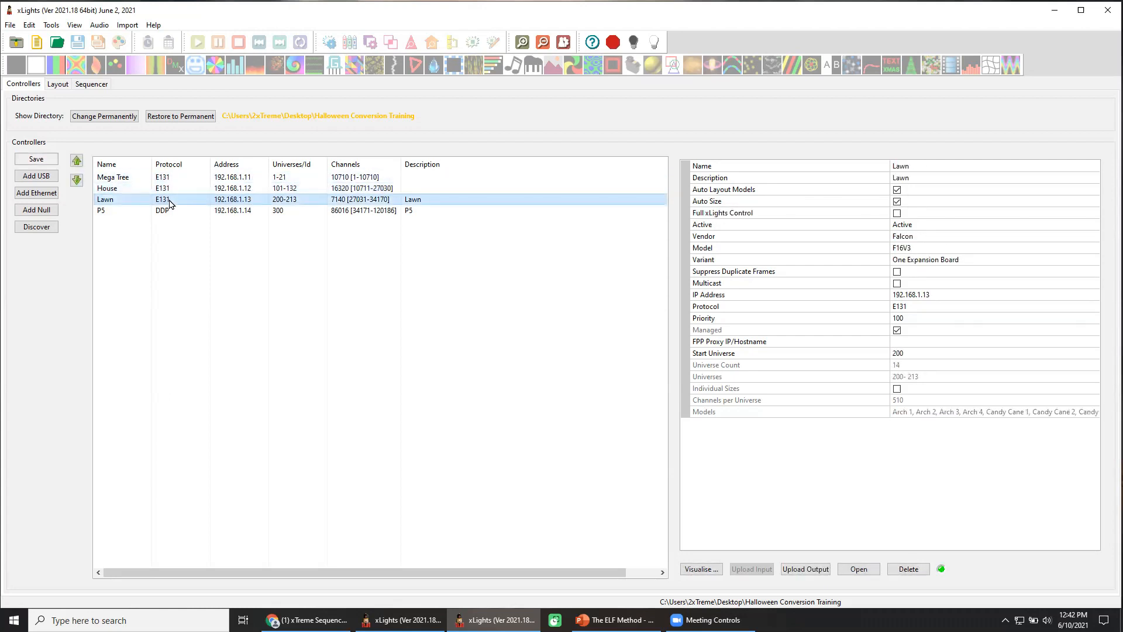
pyautogui.click(171, 179)
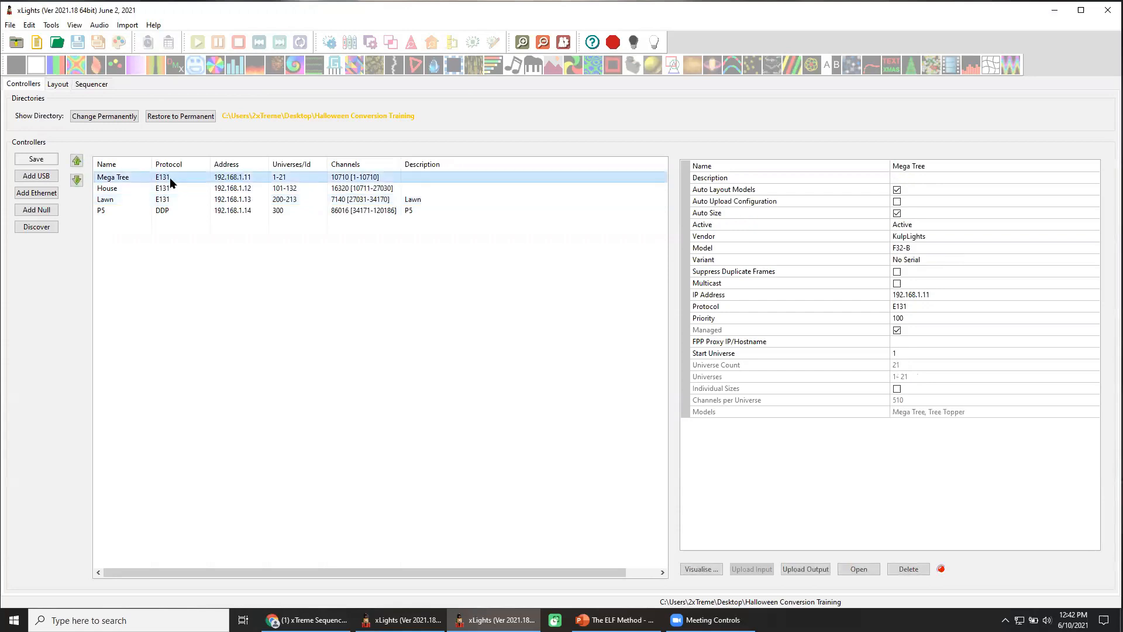
pyautogui.click(290, 189)
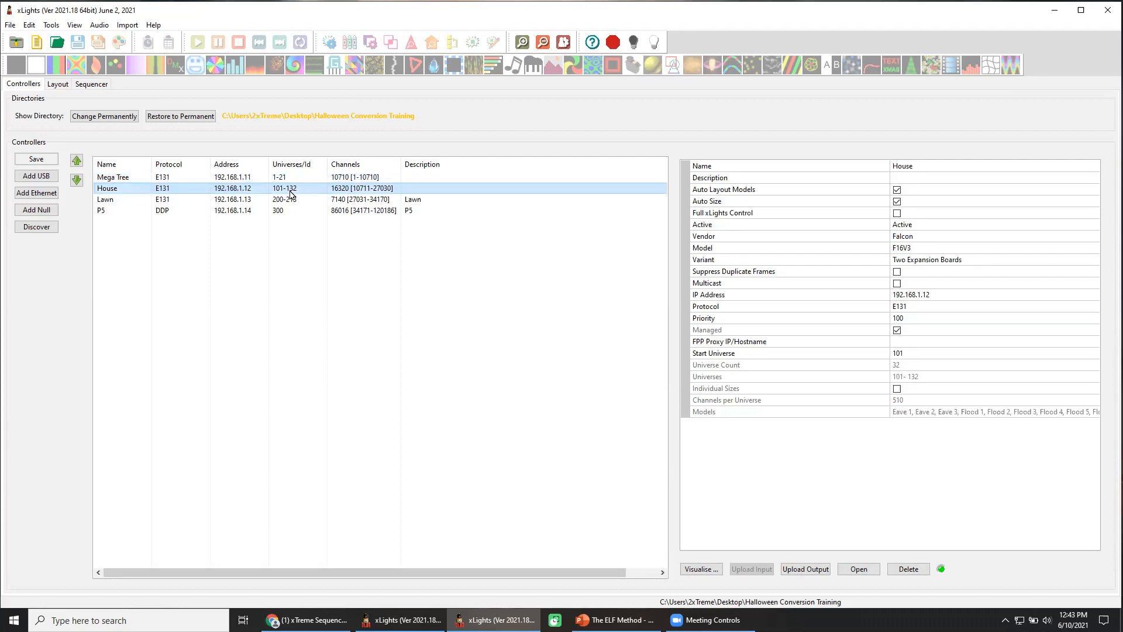
pyautogui.click(292, 200)
pyautogui.click(288, 215)
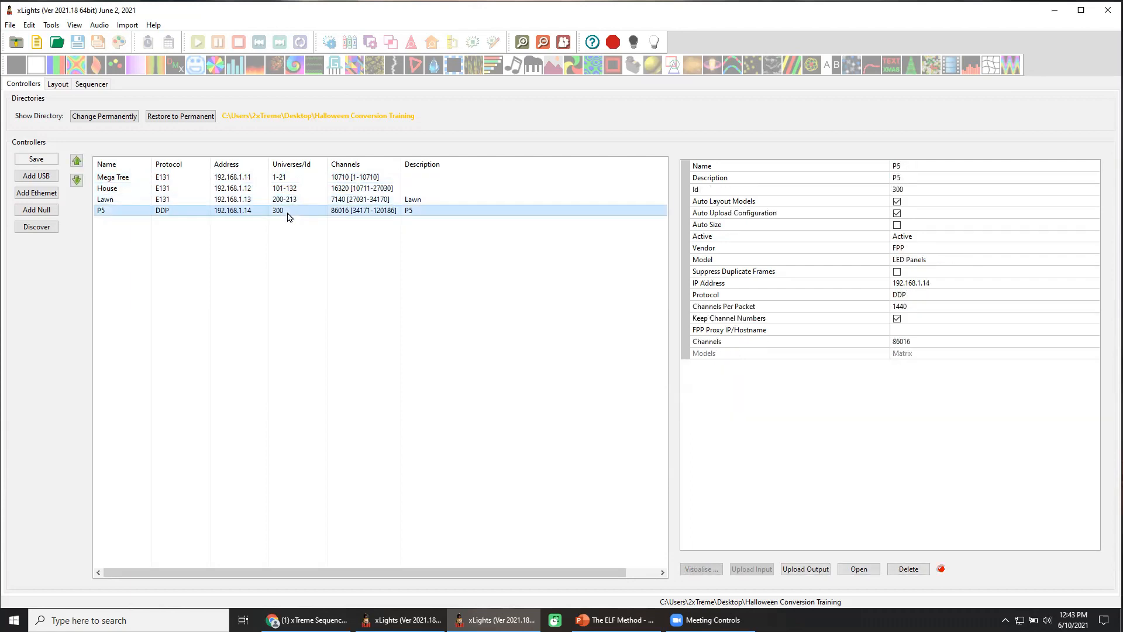
# Step: Open the port visualization of the House controller and resize its window so it fits fully on screen
pyautogui.click(283, 189)
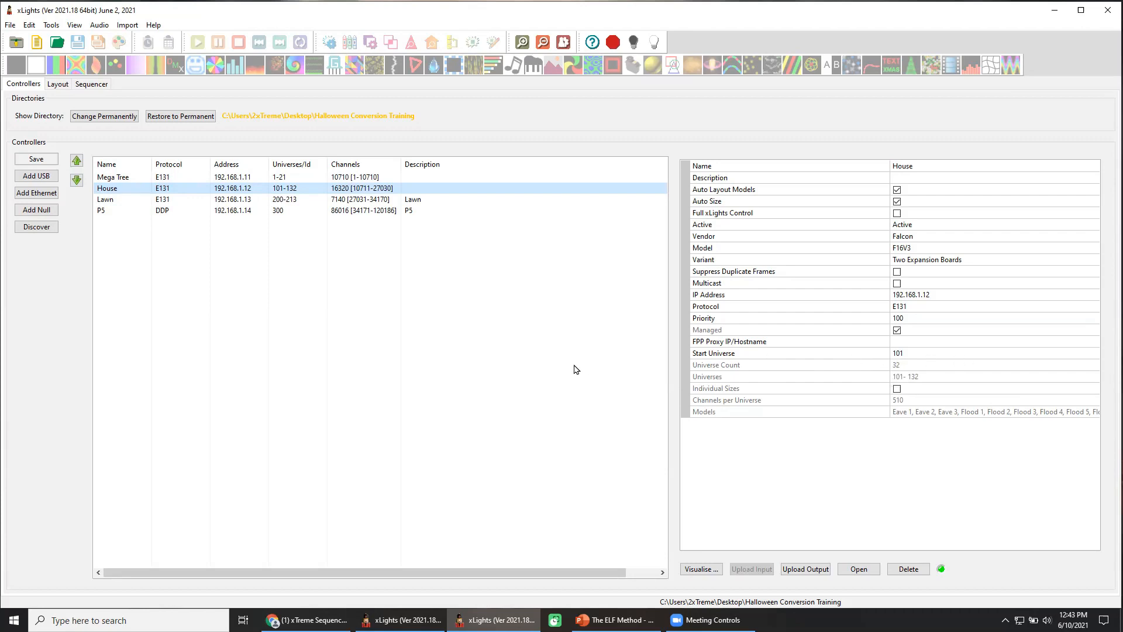
pyautogui.click(701, 569)
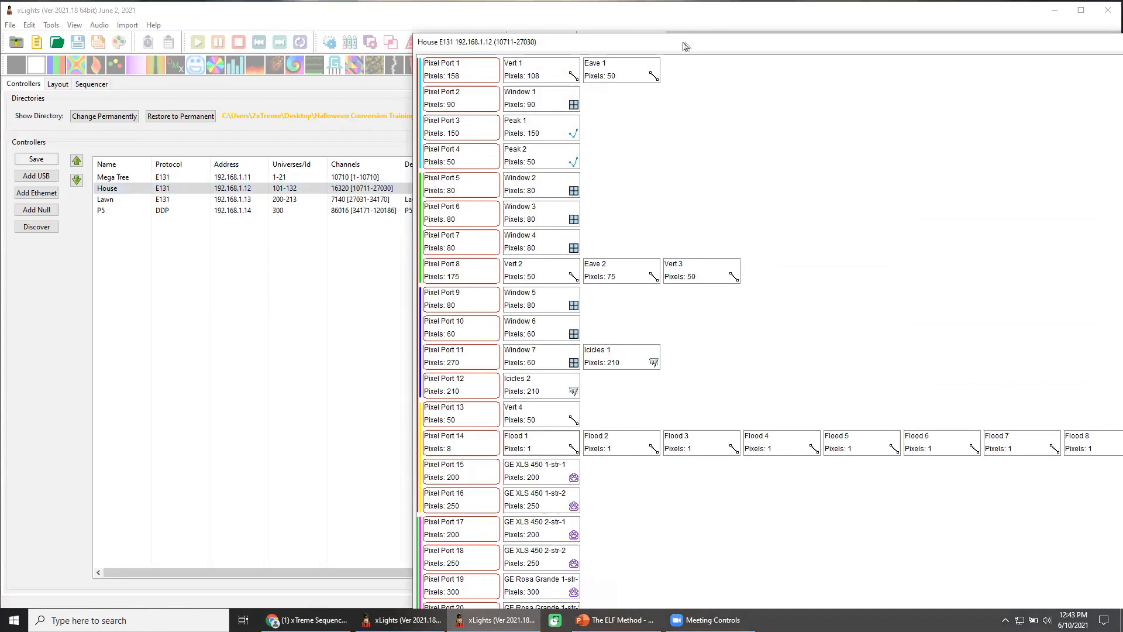
pyautogui.moveTo(685, 46); pyautogui.dragTo(493, 36)
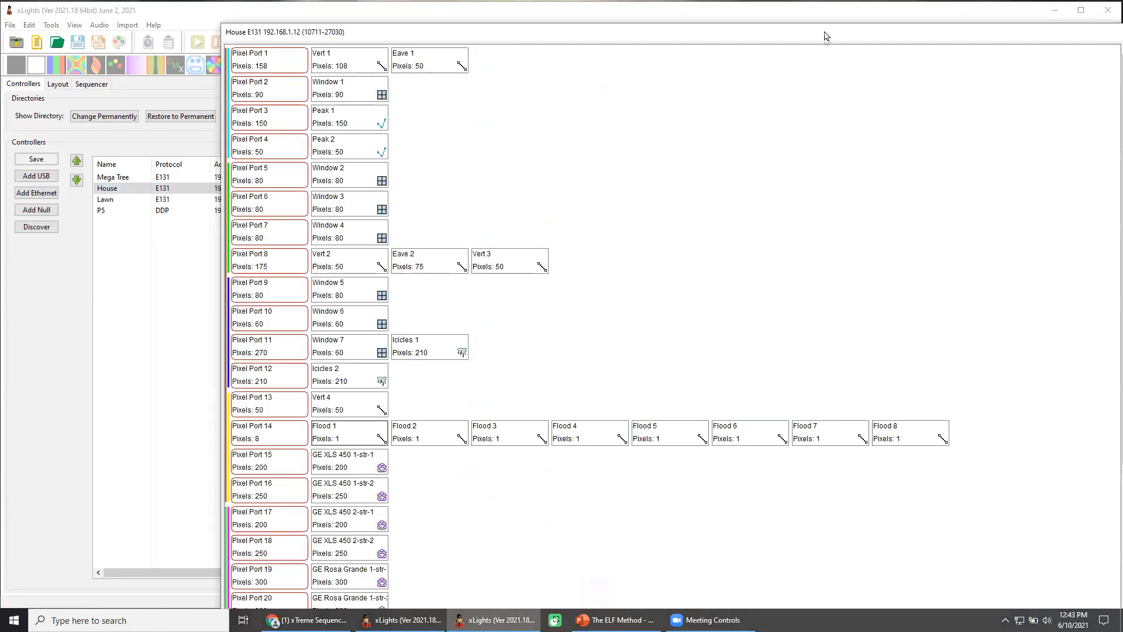
pyautogui.moveTo(821, 35); pyautogui.dragTo(696, 27)
pyautogui.moveTo(700, 15); pyautogui.dragTo(666, 115)
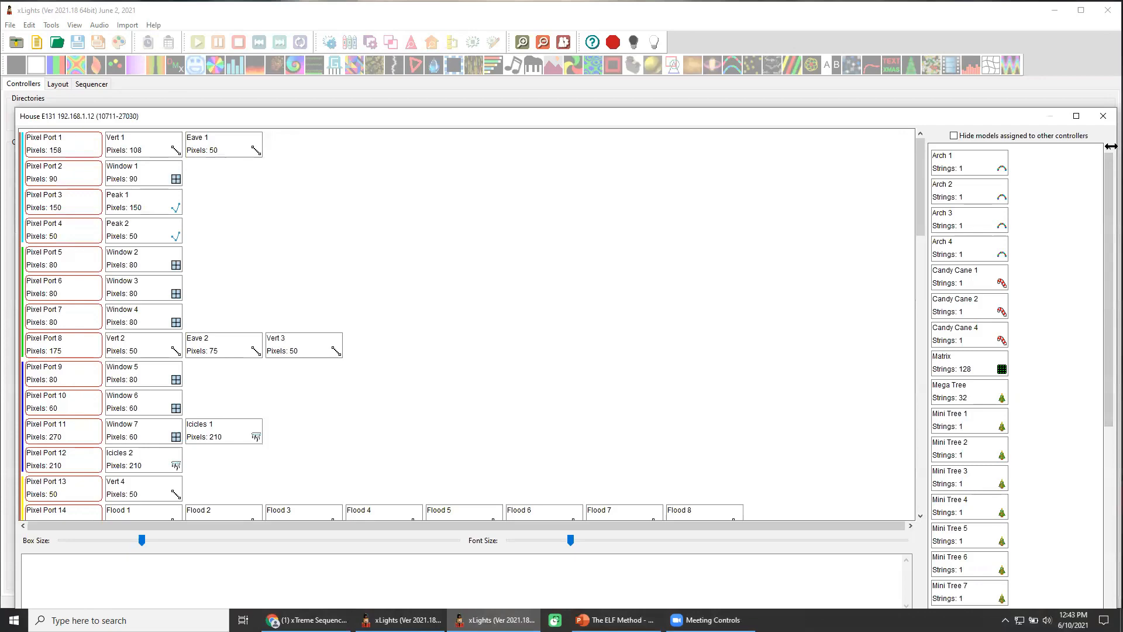
pyautogui.moveTo(1110, 146); pyautogui.dragTo(901, 147)
pyautogui.moveTo(682, 117); pyautogui.dragTo(734, 81)
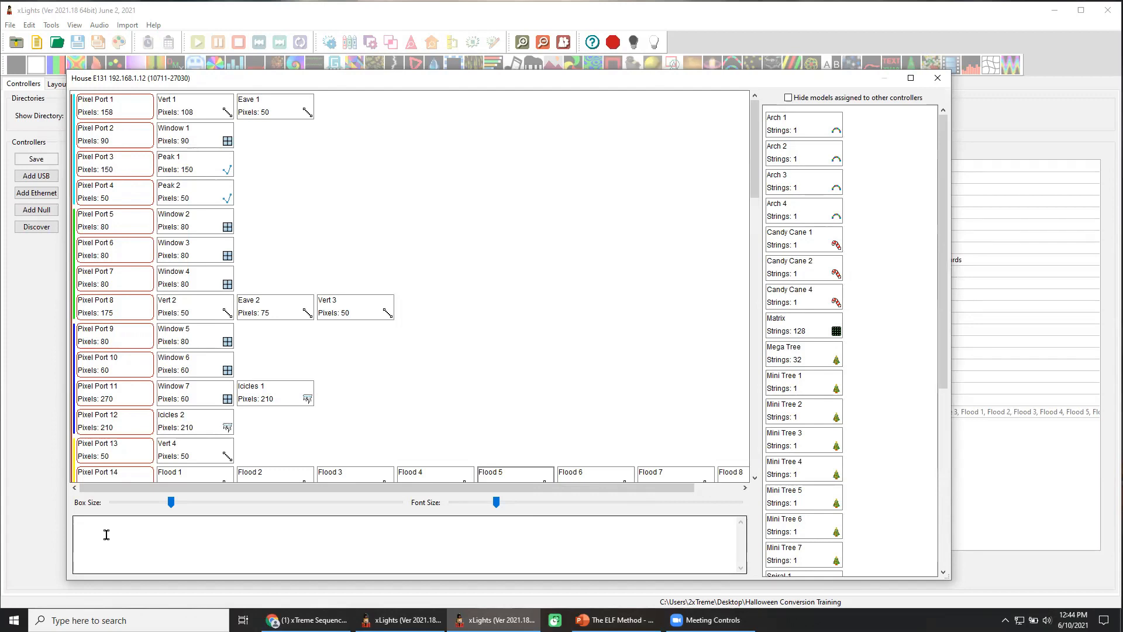
# Step: Examine which models are assigned to the House controller's pixel ports, including the GE Flake models, and close the visualization
pyautogui.click(127, 528)
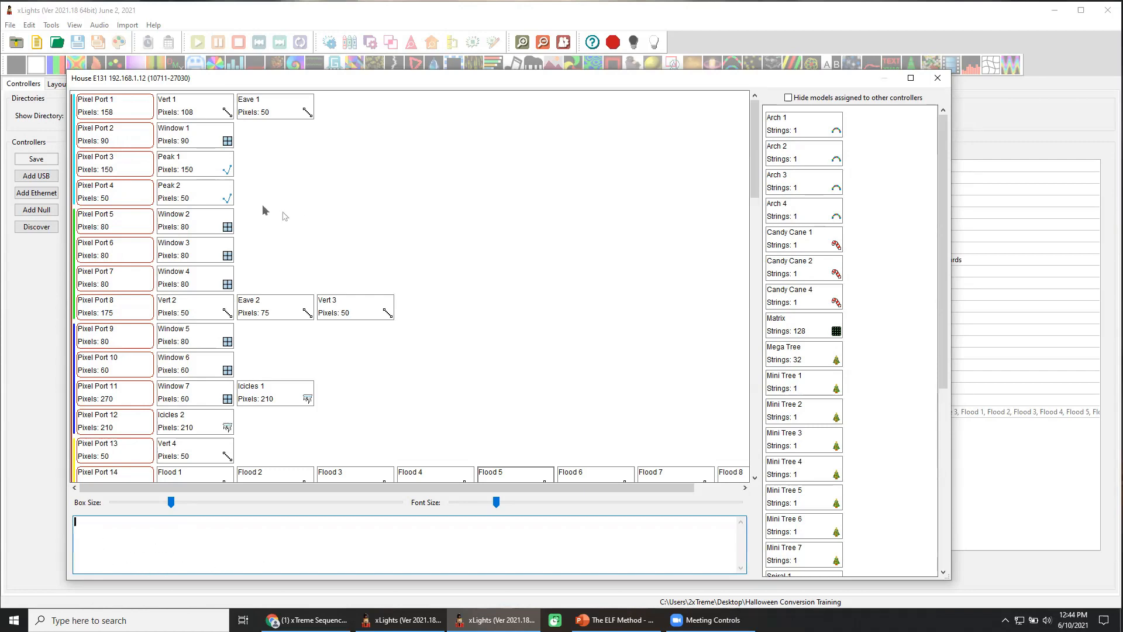
pyautogui.scroll(-8, 362, 328)
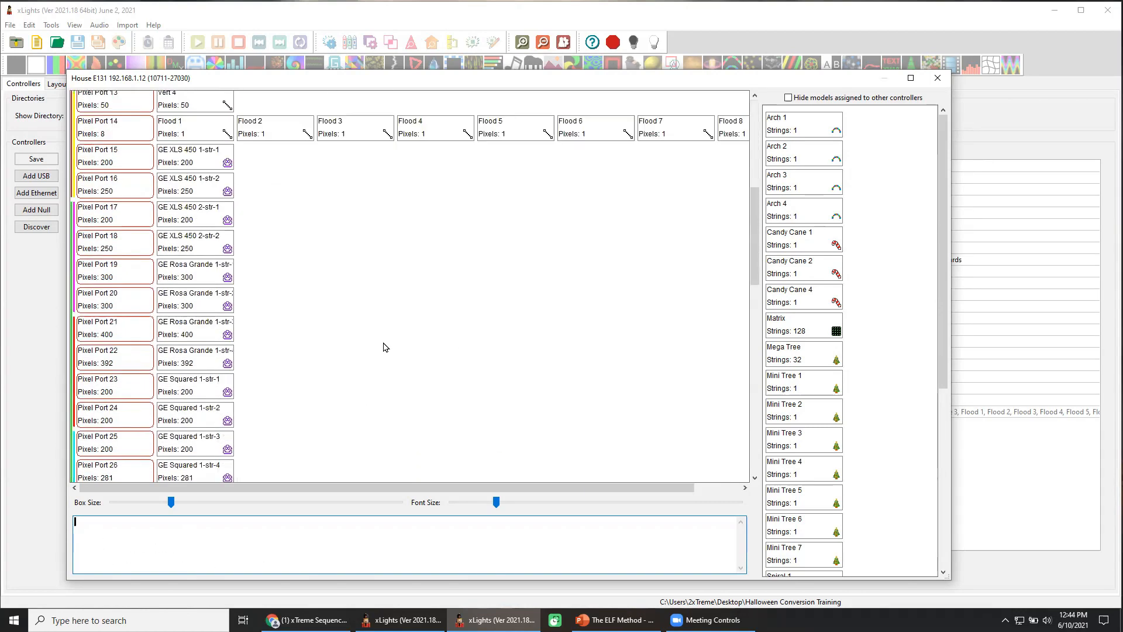
pyautogui.scroll(-10, 383, 347)
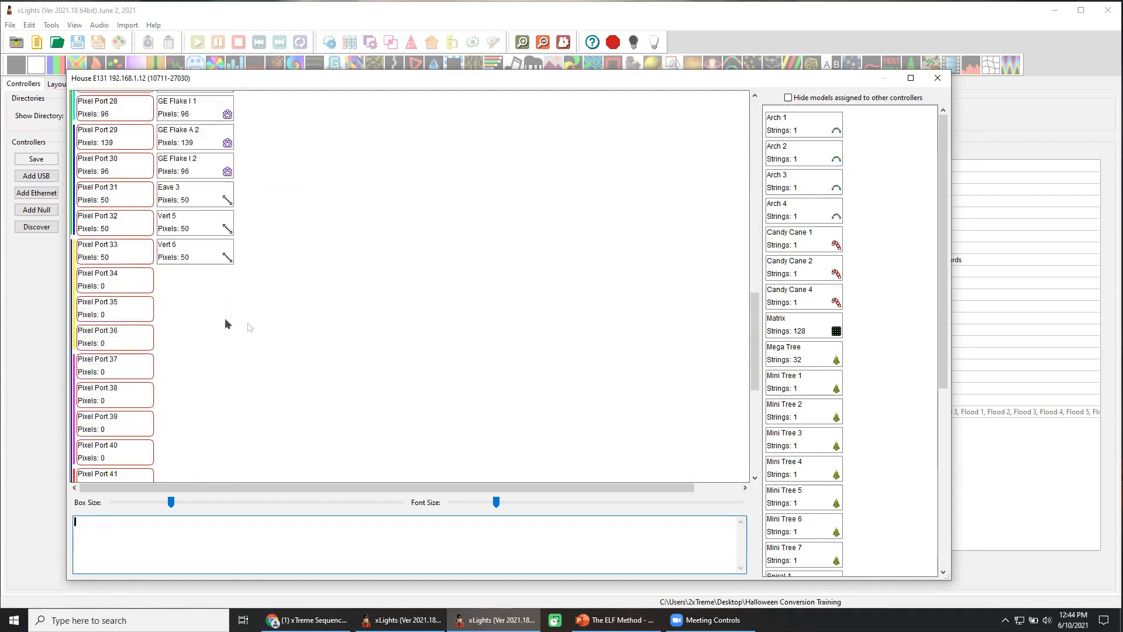
pyautogui.scroll(-2, 306, 384)
pyautogui.scroll(-3, 240, 397)
pyautogui.scroll(-2, 237, 416)
pyautogui.scroll(10, 222, 404)
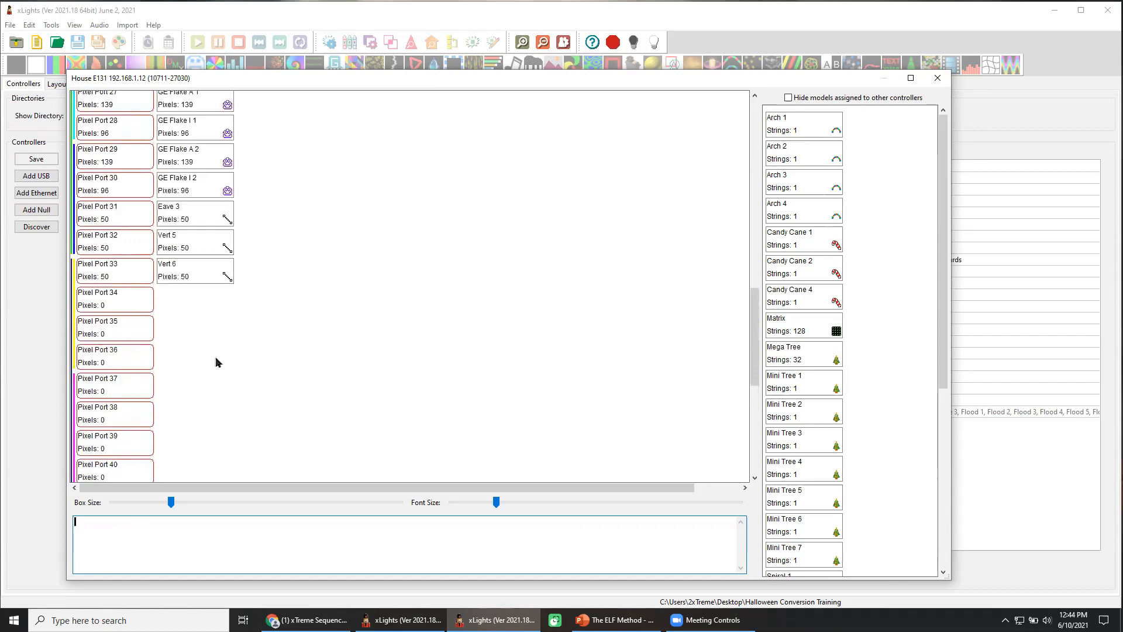
pyautogui.scroll(3, 319, 358)
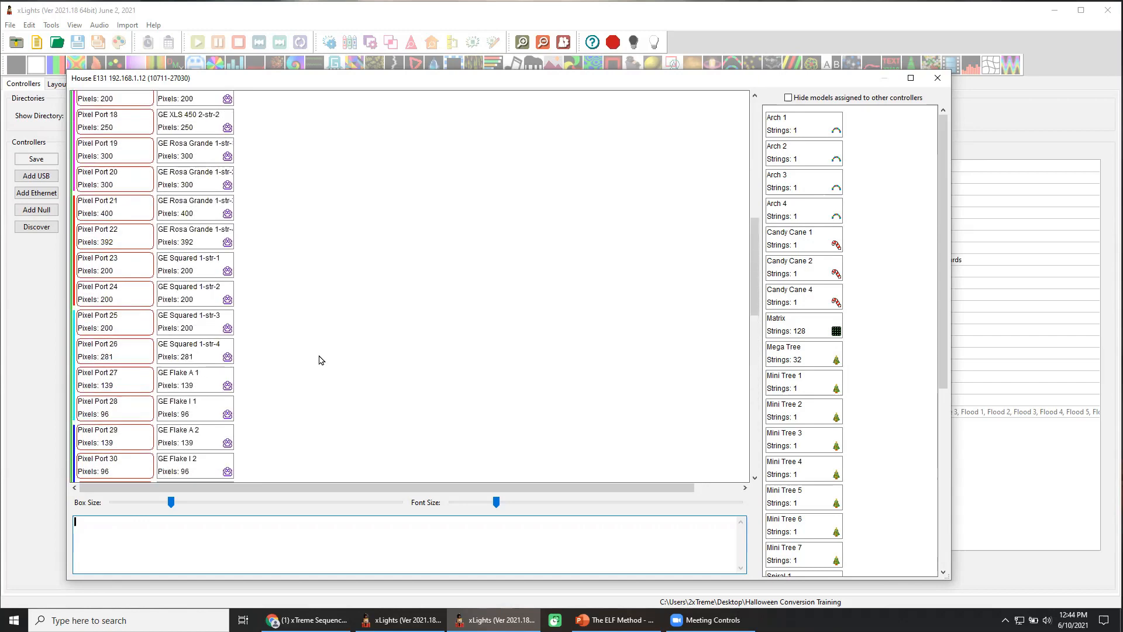
pyautogui.moveTo(227, 384)
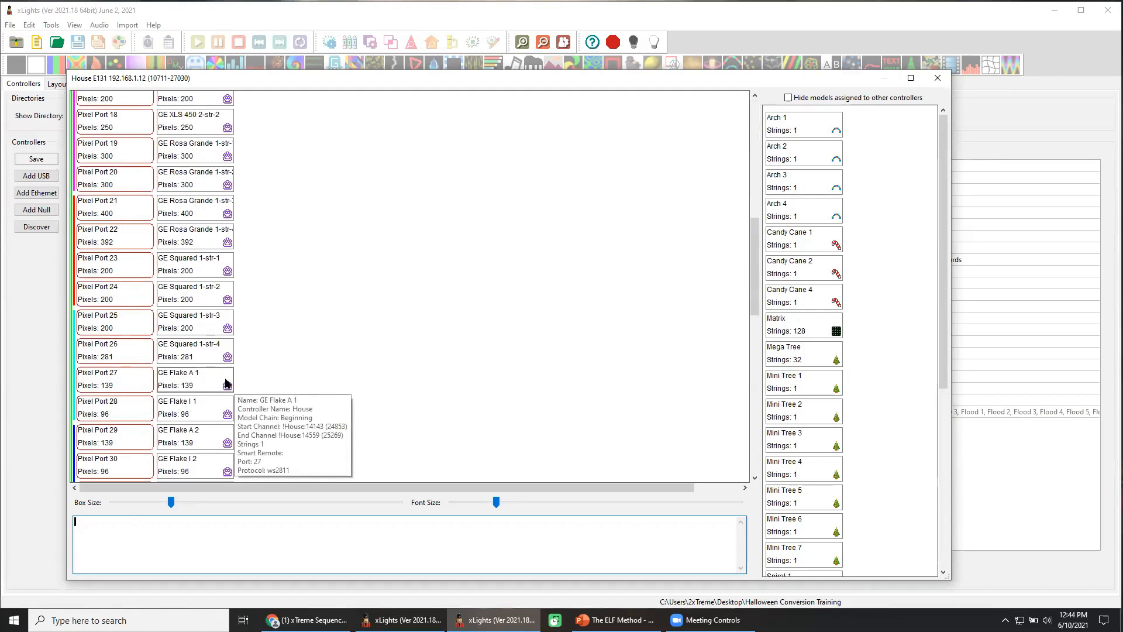
pyautogui.scroll(-2, 334, 369)
pyautogui.moveTo(215, 310)
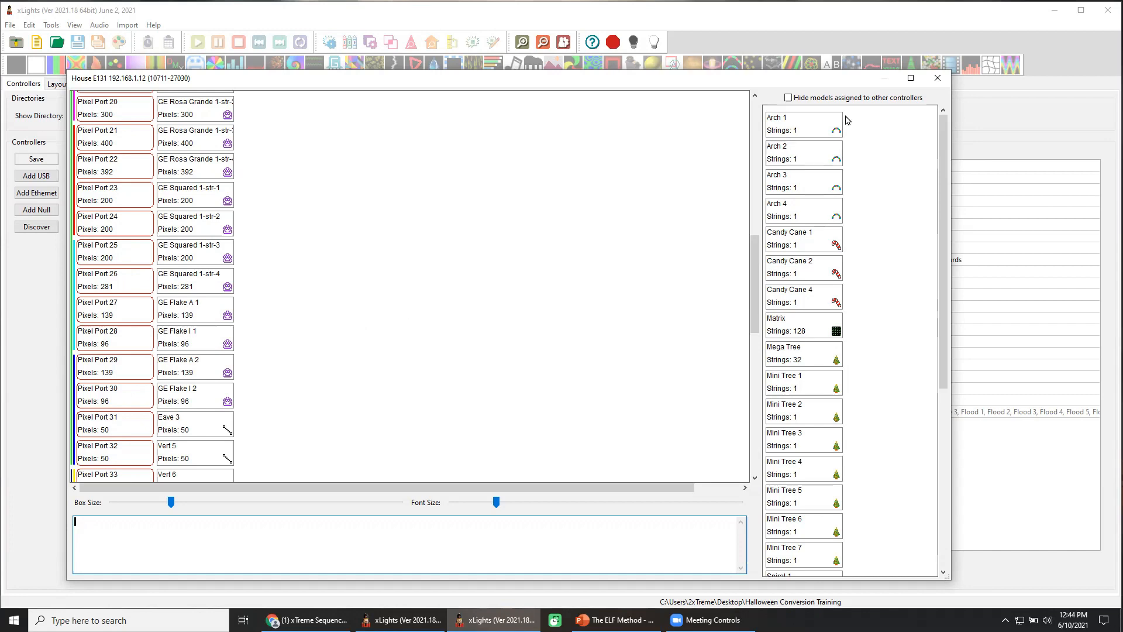
pyautogui.click(938, 78)
# Step: Return to the default layout and minimize the window to show the desktop
pyautogui.click(63, 86)
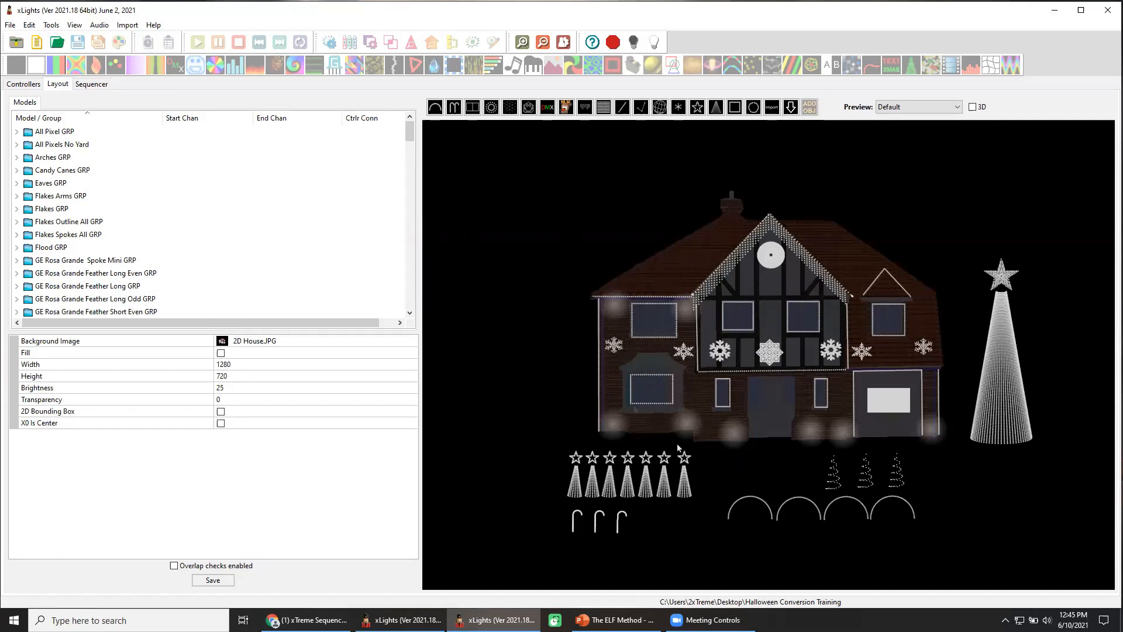
pyautogui.click(1055, 10)
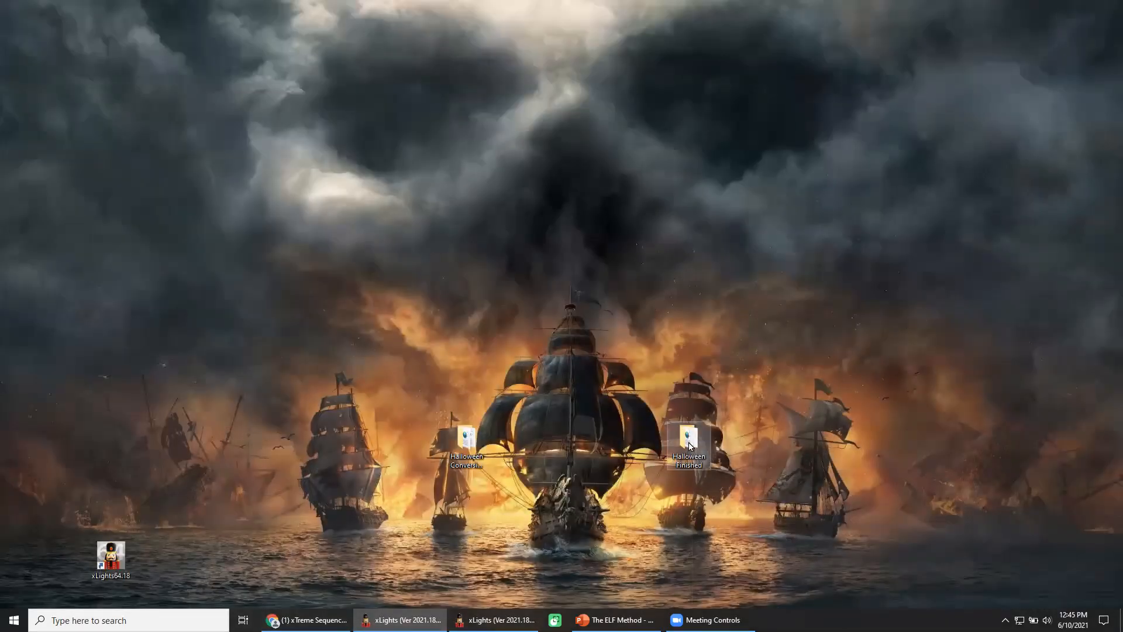
# Step: Create a desktop folder named Halloween Begin and place it between the Halloween Conversion Training and Halloween Finished folders
pyautogui.moveTo(691, 445); pyautogui.dragTo(780, 446)
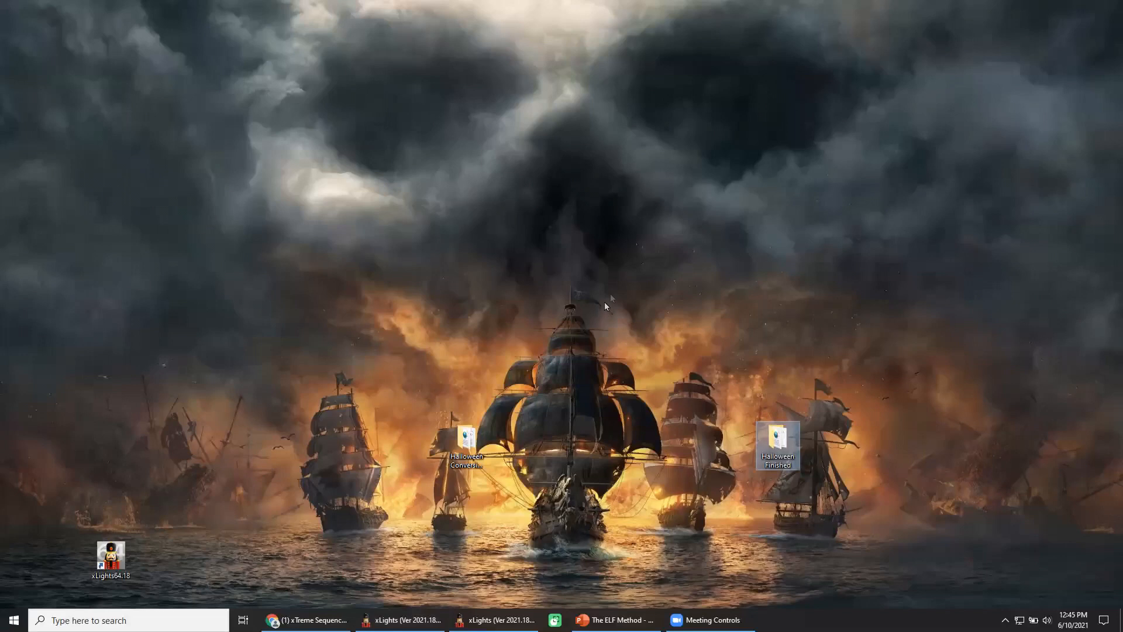
pyautogui.rightClick(610, 274)
pyautogui.moveTo(652, 369)
pyautogui.click(760, 374)
pyautogui.write('Halloween')
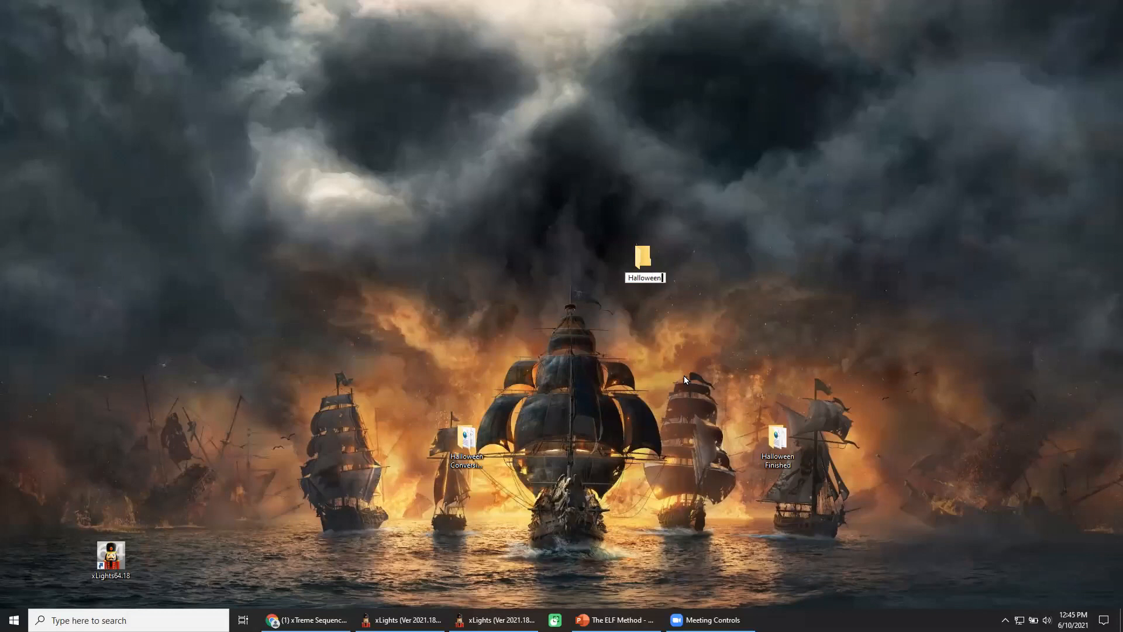
pyautogui.write(' Begin')
pyautogui.press('Return')
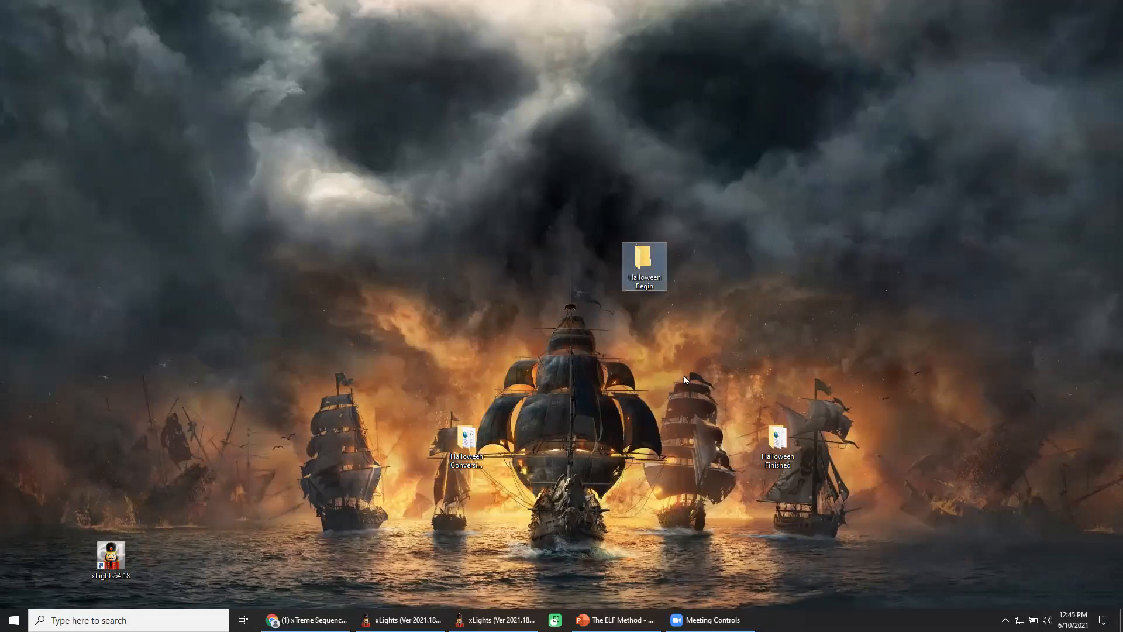
pyautogui.moveTo(650, 289); pyautogui.dragTo(647, 403)
# Step: Copy xlights_keybindings, xlights_networks and xlights_rgbeffects from the Halloween Conversion Training folder, then close that folder
pyautogui.click(466, 448)
pyautogui.doubleClick(467, 448)
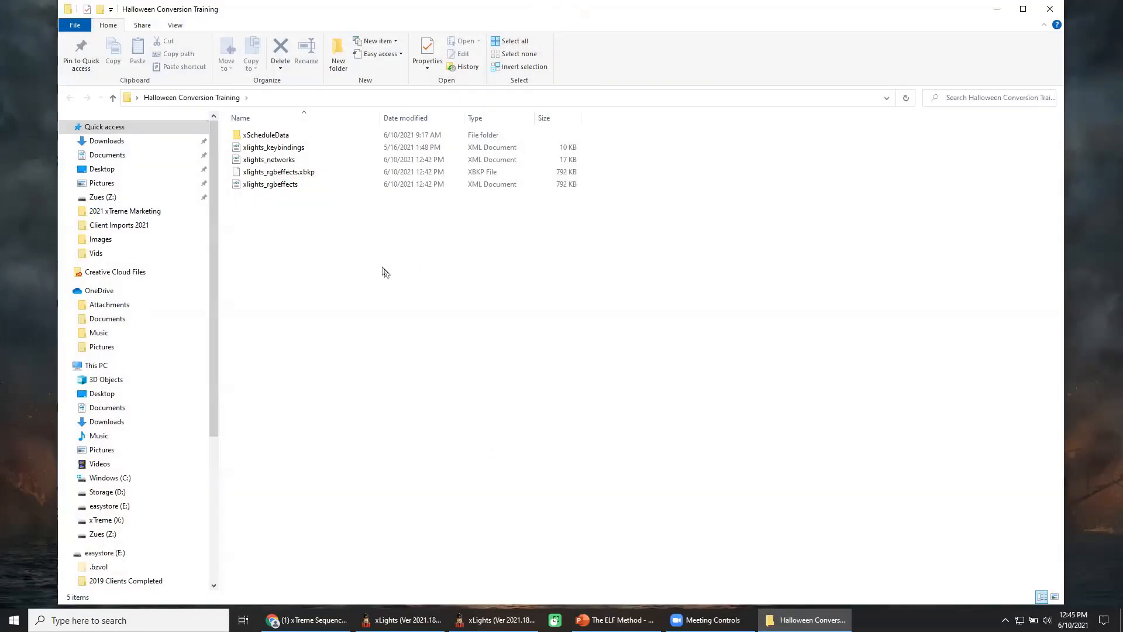
pyautogui.click(278, 186)
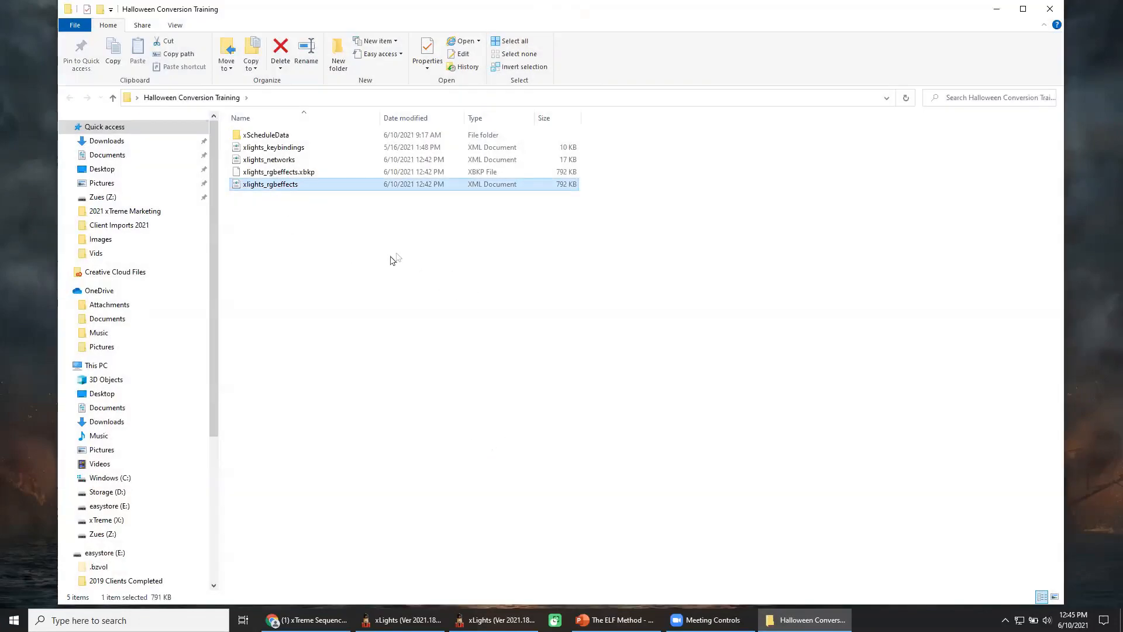
pyautogui.keyDown('ctrl'); pyautogui.click(289, 159); pyautogui.keyUp('ctrl')
pyautogui.keyDown('ctrl'); pyautogui.click(289, 148); pyautogui.keyUp('ctrl')
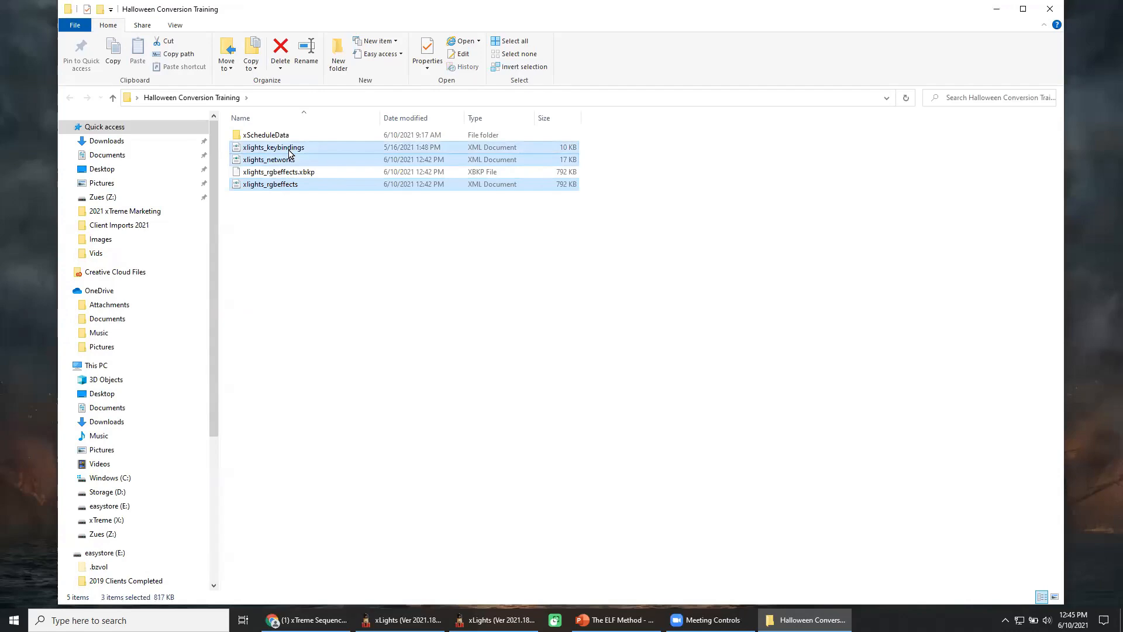
pyautogui.rightClick(290, 153)
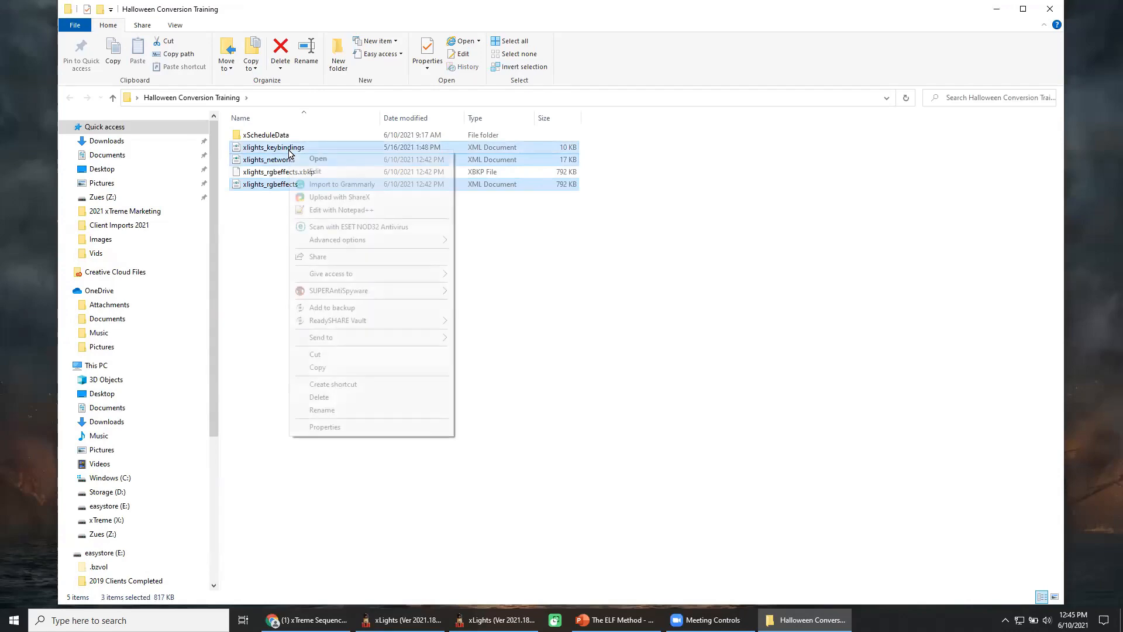
pyautogui.click(346, 368)
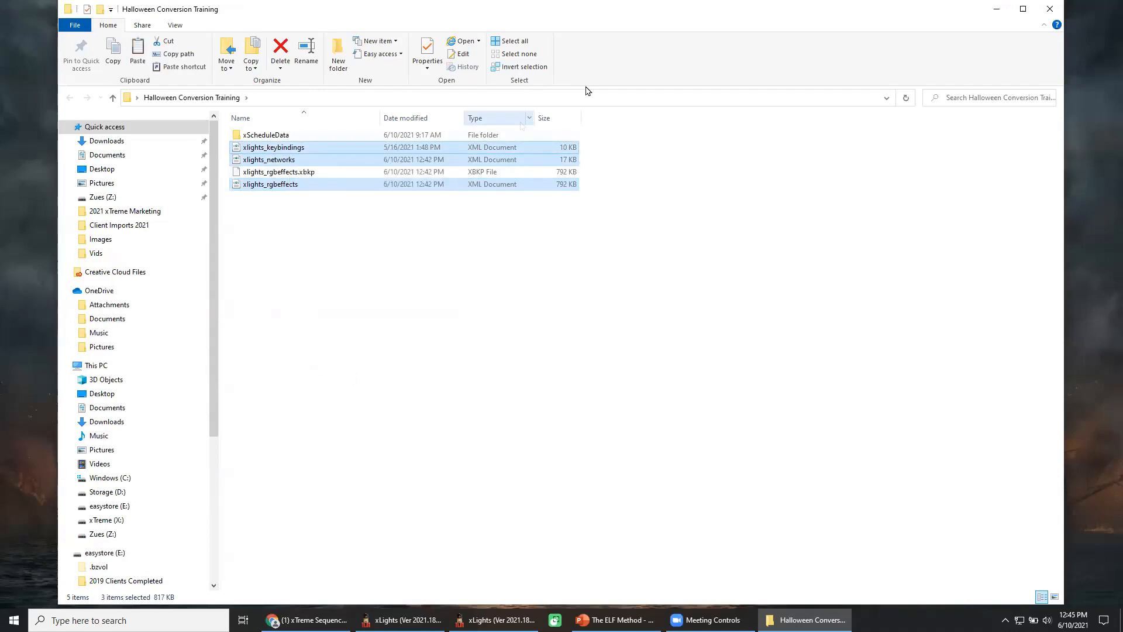
pyautogui.click(1050, 9)
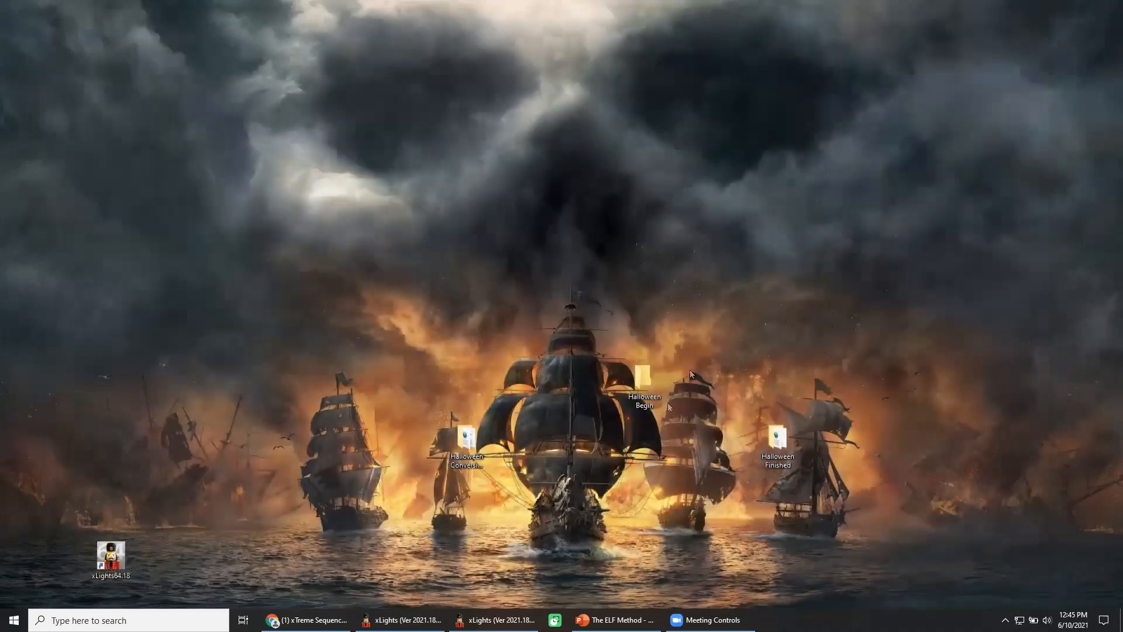
# Step: Paste the copied xLights configuration files into the Halloween Begin folder and close it
pyautogui.doubleClick(645, 382)
pyautogui.rightClick(586, 274)
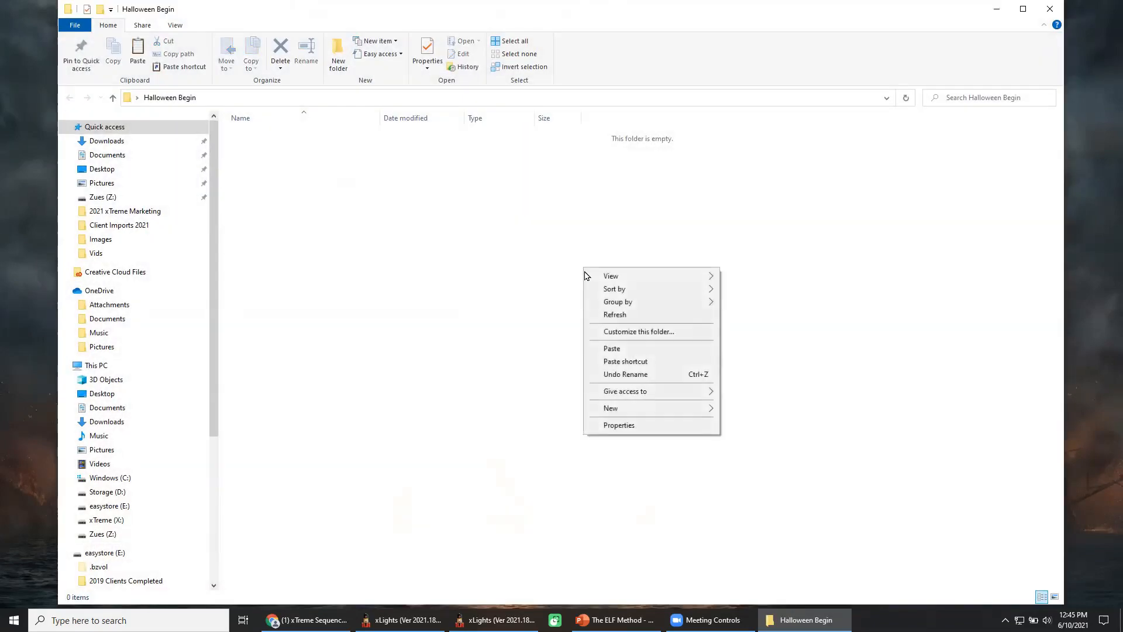
pyautogui.click(615, 349)
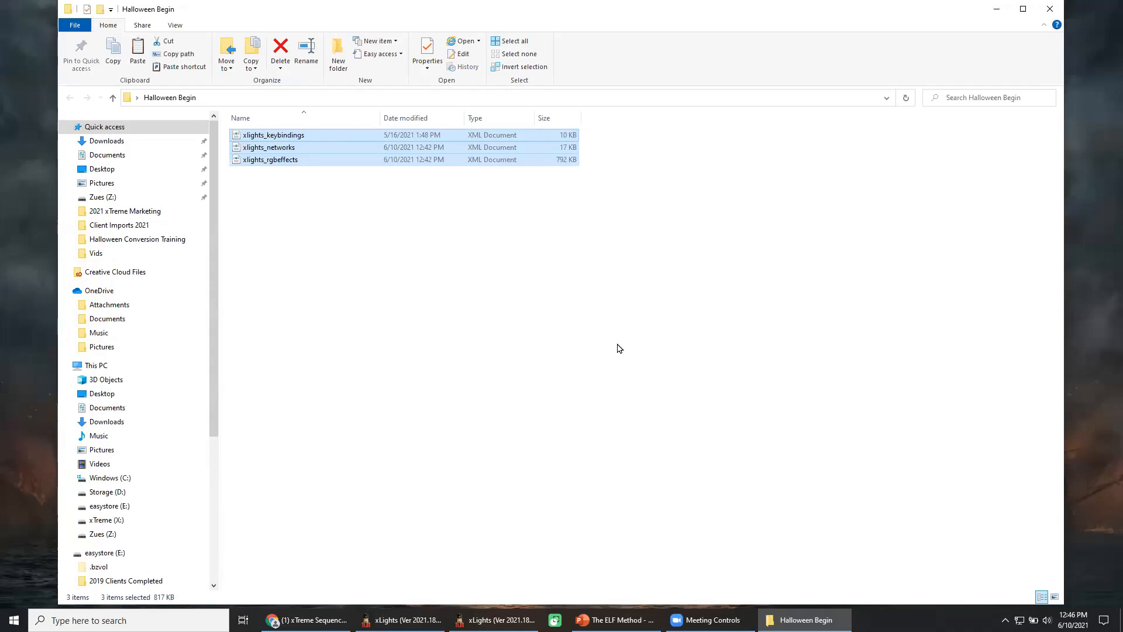
pyautogui.click(1050, 9)
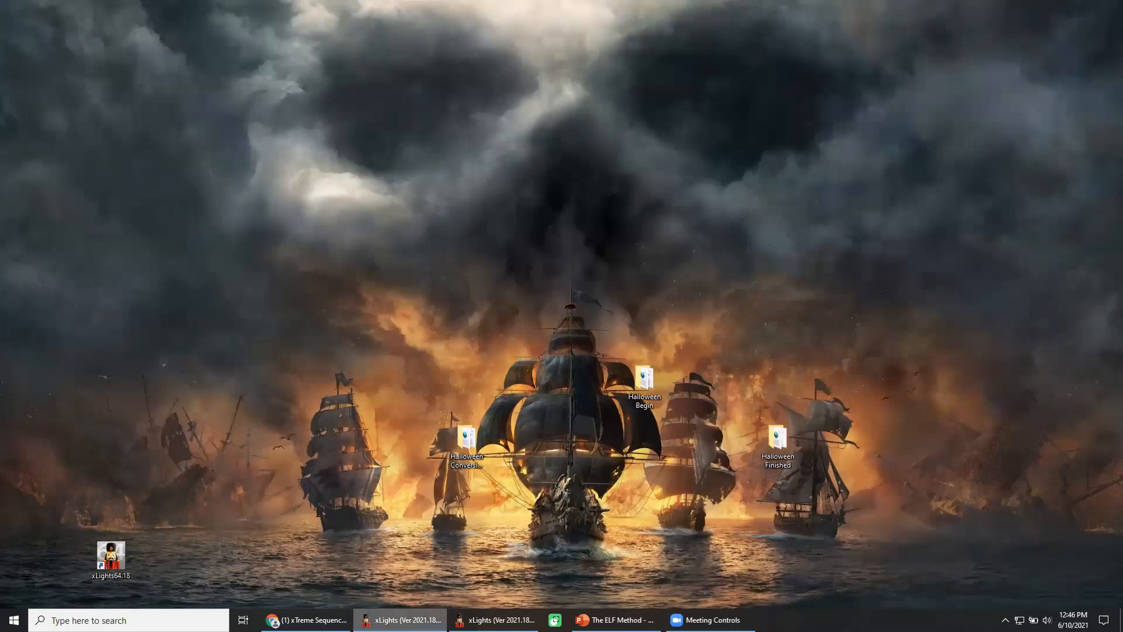
# Step: Switch to xLights, restore the permanent show directory and temporarily change it to the desktop folder Halloween Begin
pyautogui.click(494, 620)
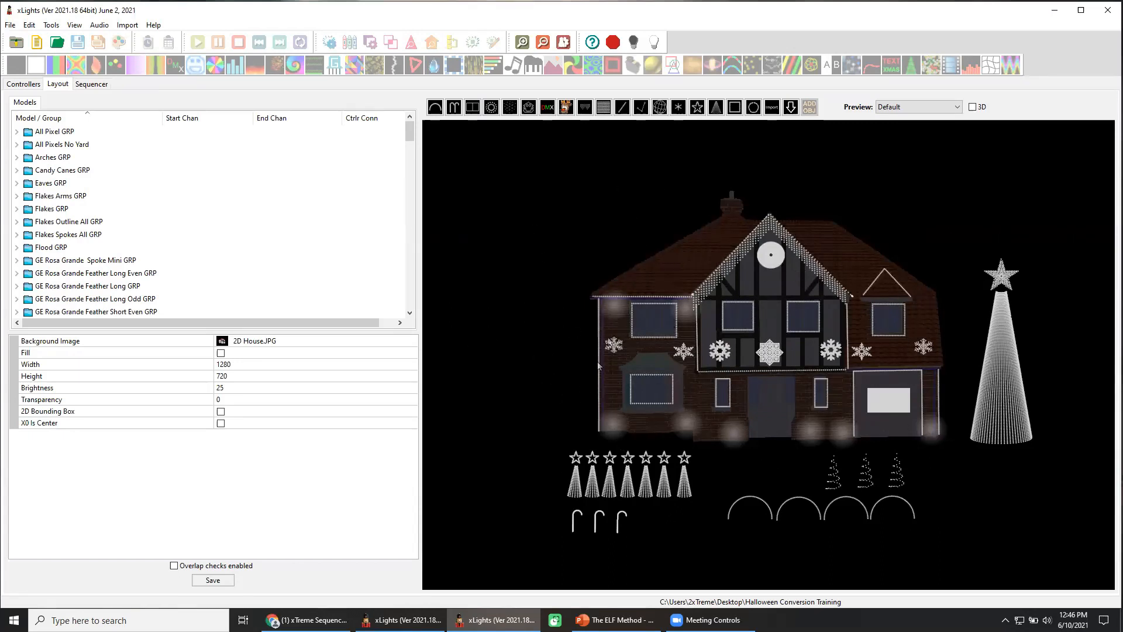
pyautogui.click(24, 86)
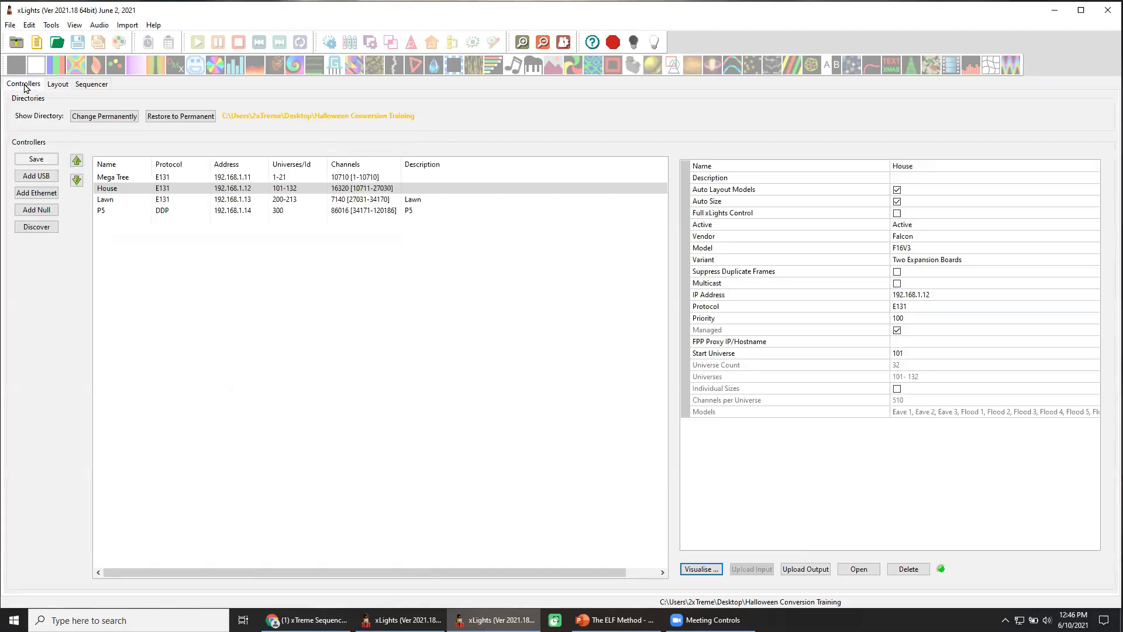
pyautogui.click(176, 117)
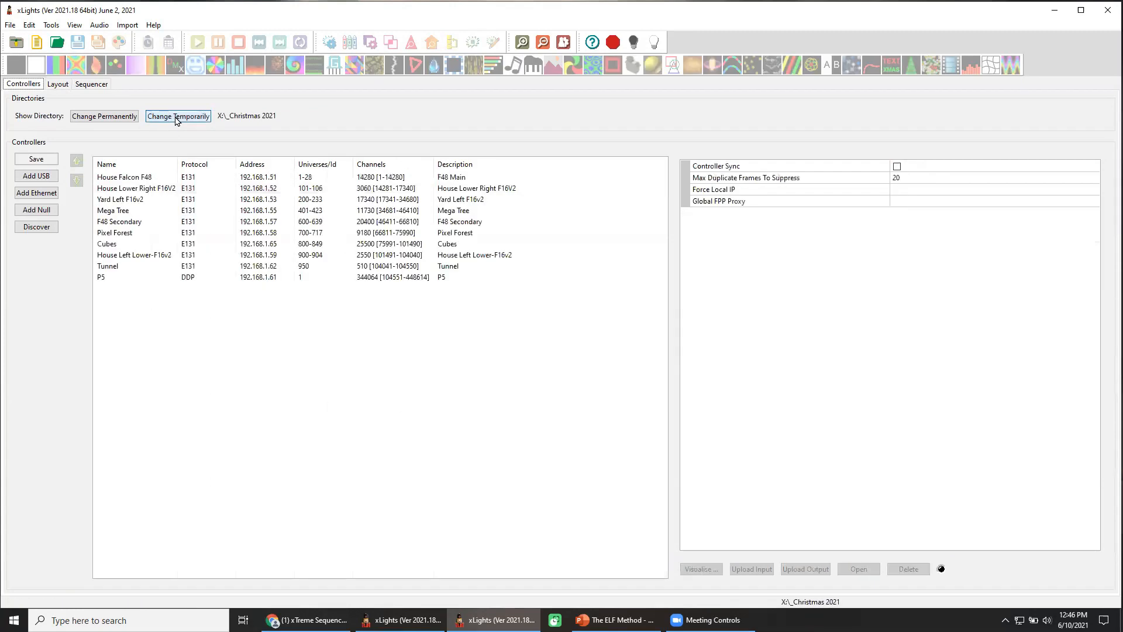
pyautogui.click(176, 117)
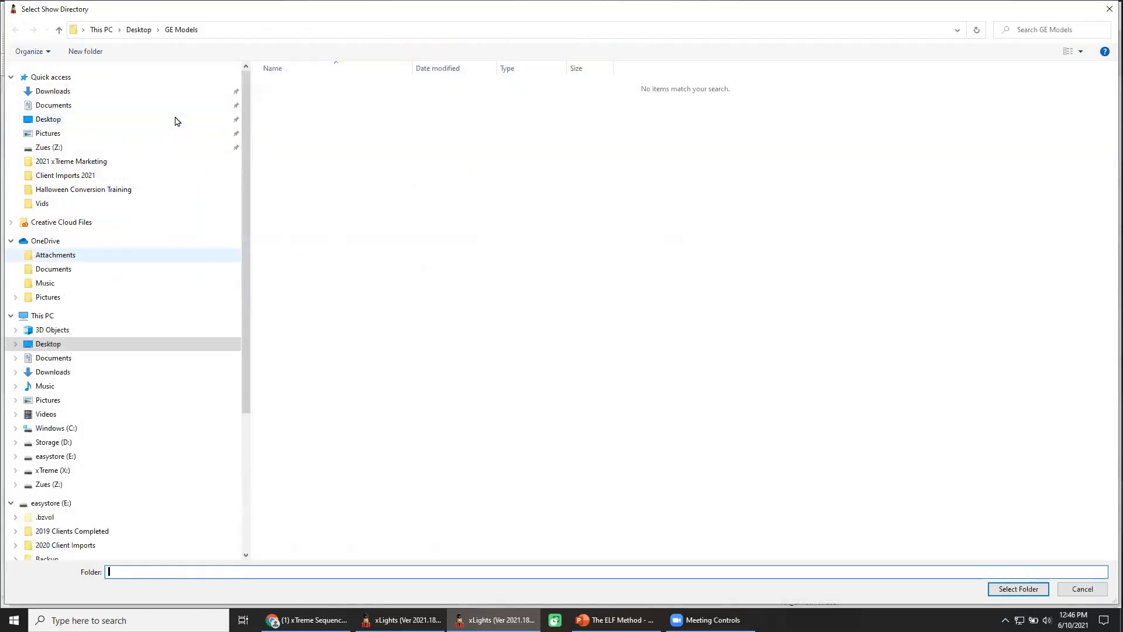
pyautogui.click(57, 118)
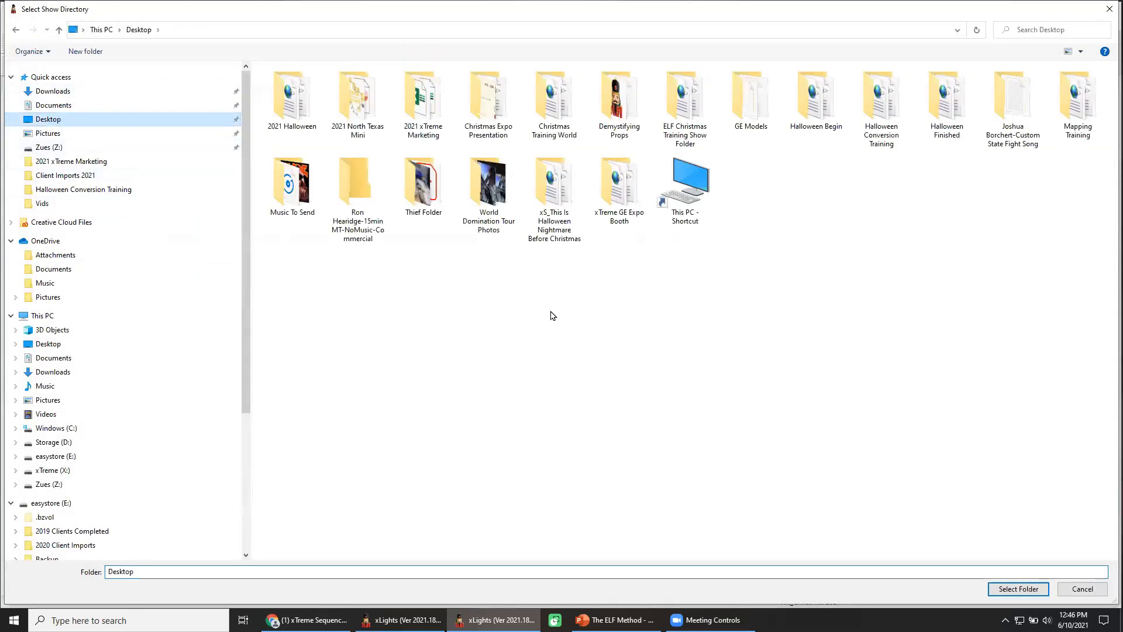
pyautogui.click(819, 115)
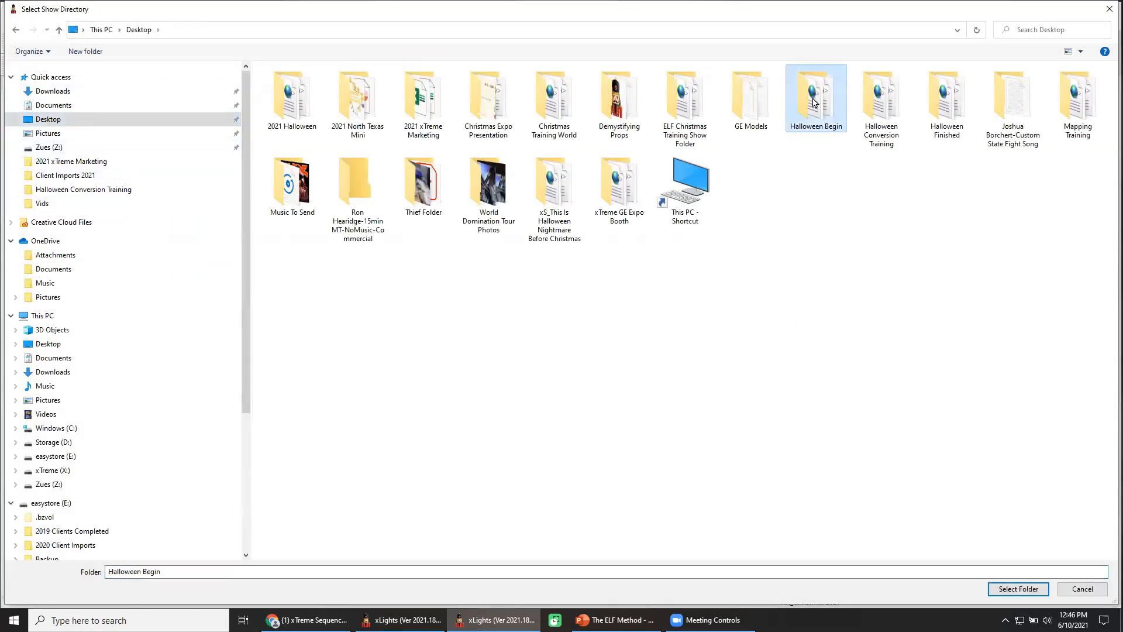
pyautogui.click(1023, 591)
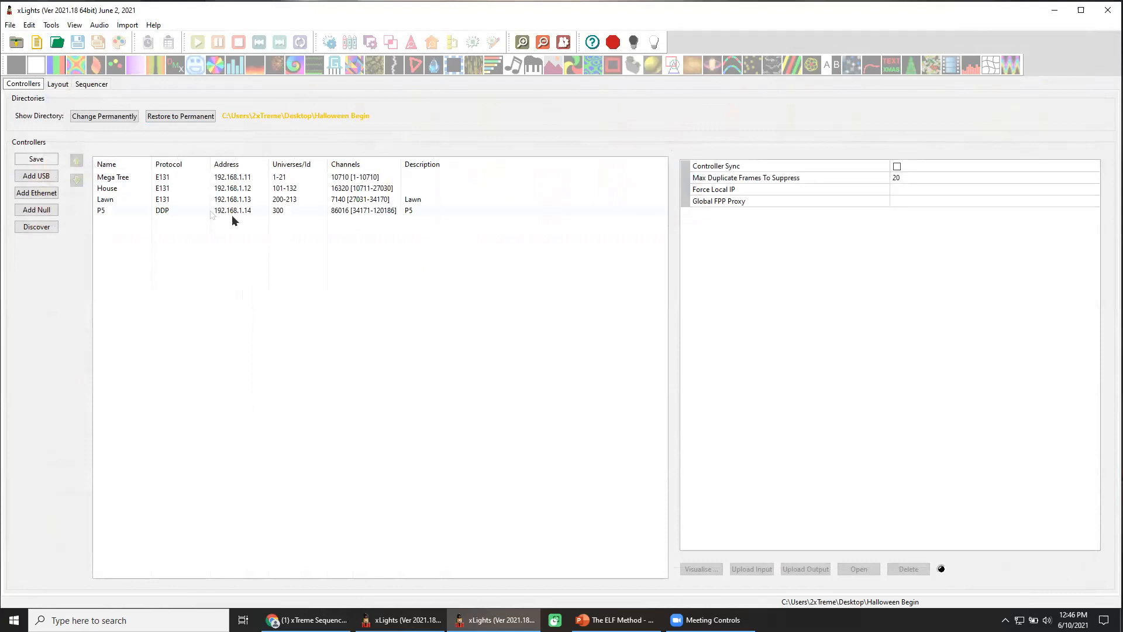
# Step: Check the settings of the Mega Tree, House, Lawn and P5 controllers in the new show folder and open its layout
pyautogui.click(166, 178)
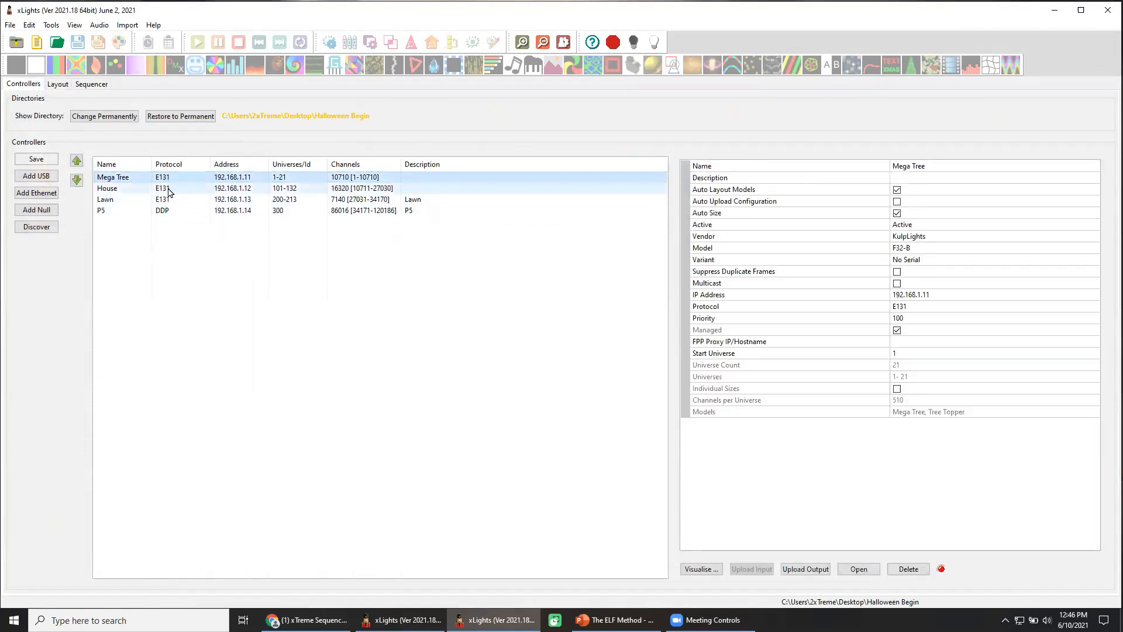
pyautogui.click(170, 189)
pyautogui.click(171, 200)
pyautogui.click(173, 213)
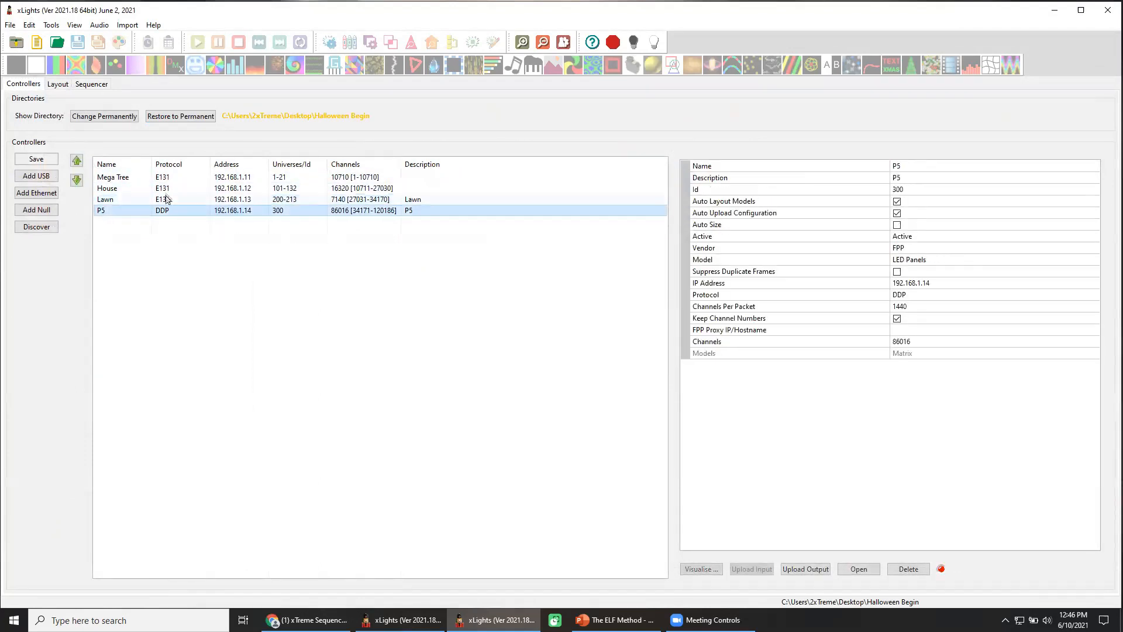
pyautogui.click(163, 178)
pyautogui.click(167, 189)
pyautogui.click(167, 200)
pyautogui.click(166, 210)
pyautogui.click(62, 85)
pyautogui.click(23, 84)
pyautogui.click(58, 85)
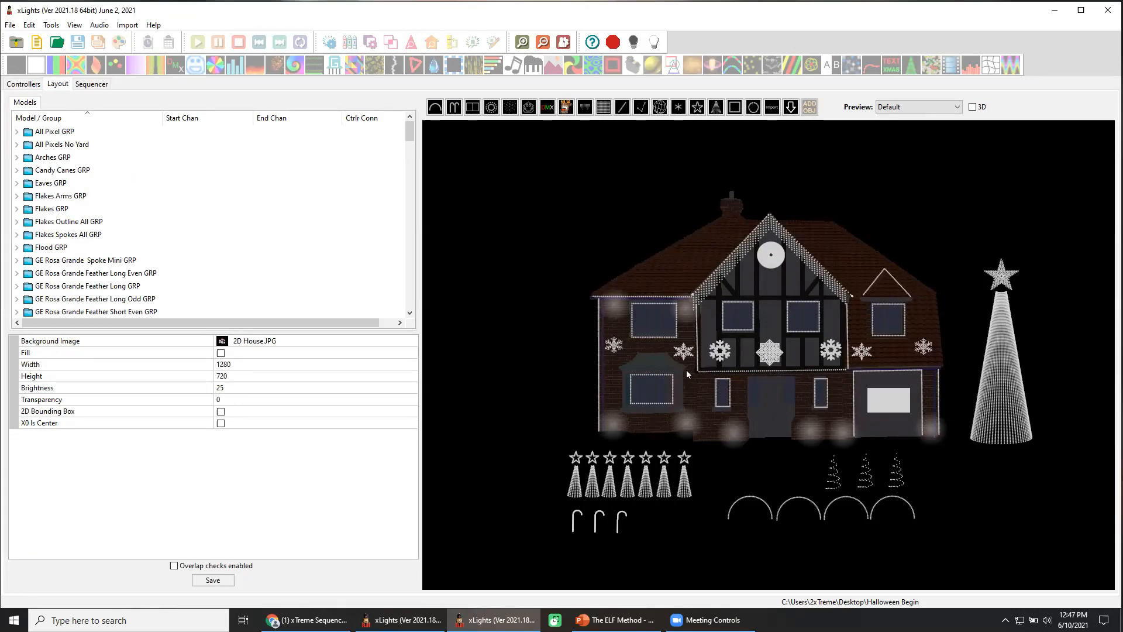
# Step: Inspect the GE Rosa Grande 1, Mega Tree and GE Squared 1 models in the layout and clear the selection
pyautogui.click(768, 264)
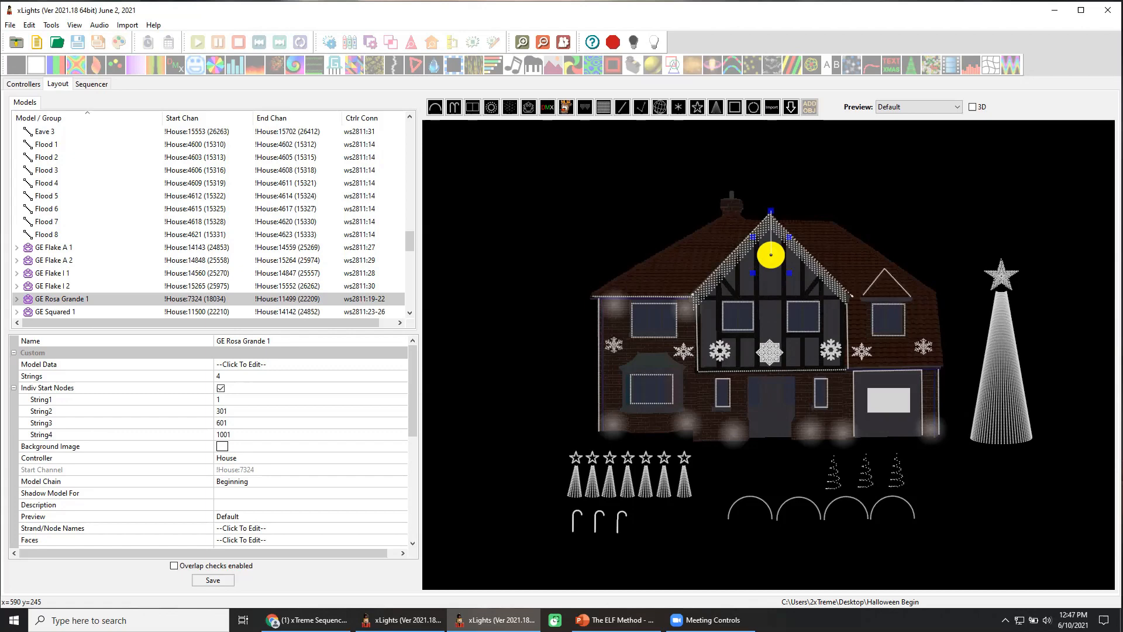
pyautogui.click(852, 296)
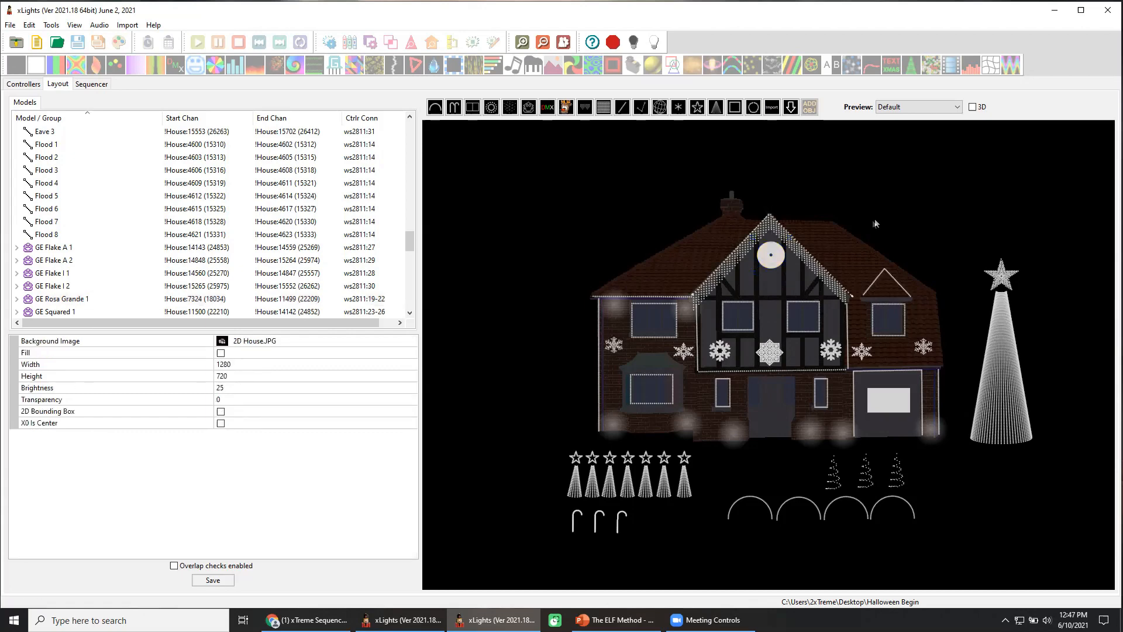
pyautogui.click(993, 375)
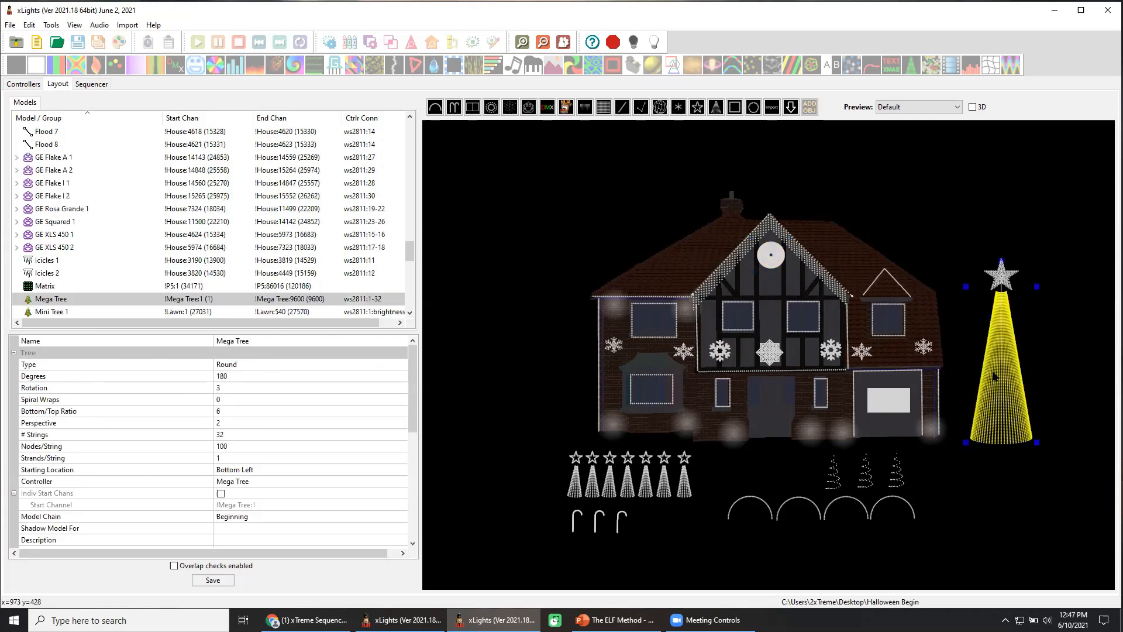
pyautogui.click(767, 356)
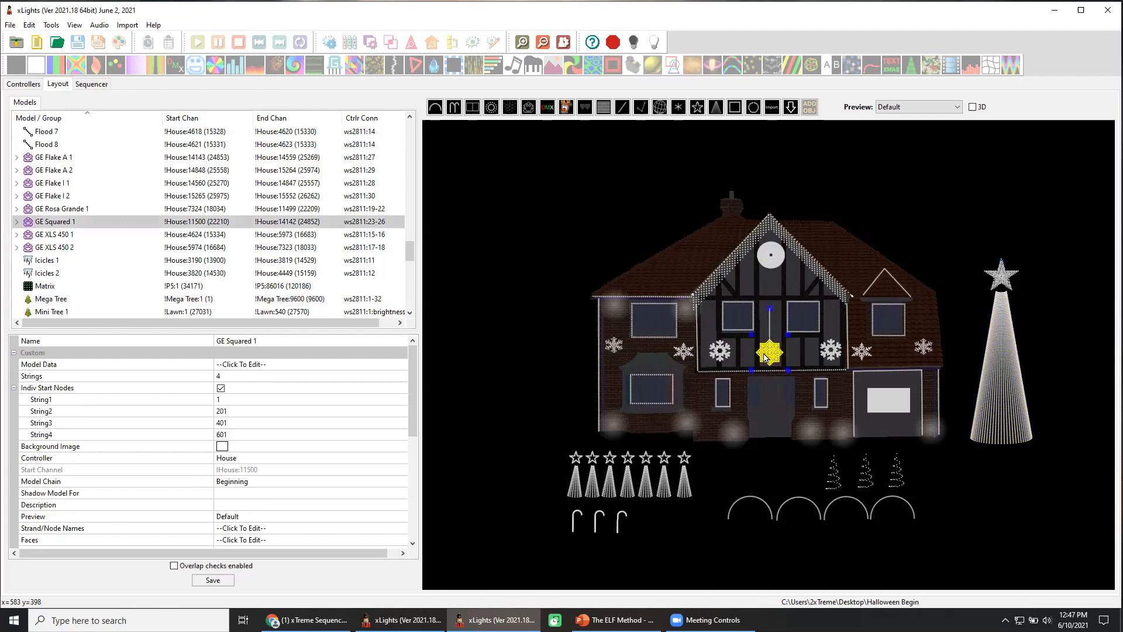
pyautogui.click(1012, 389)
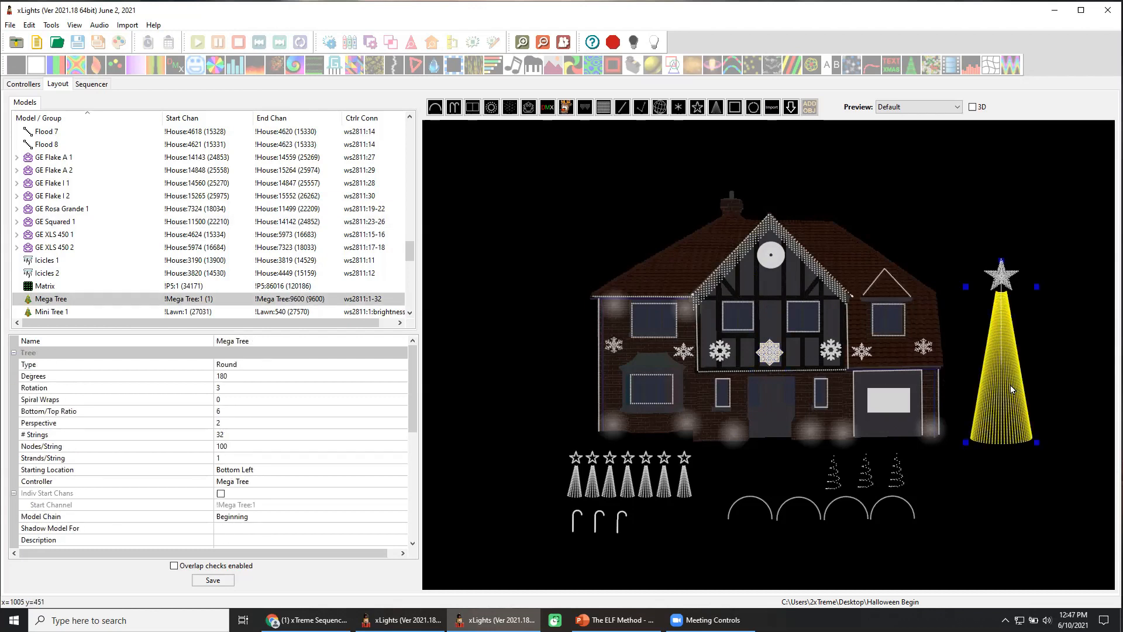
pyautogui.click(547, 338)
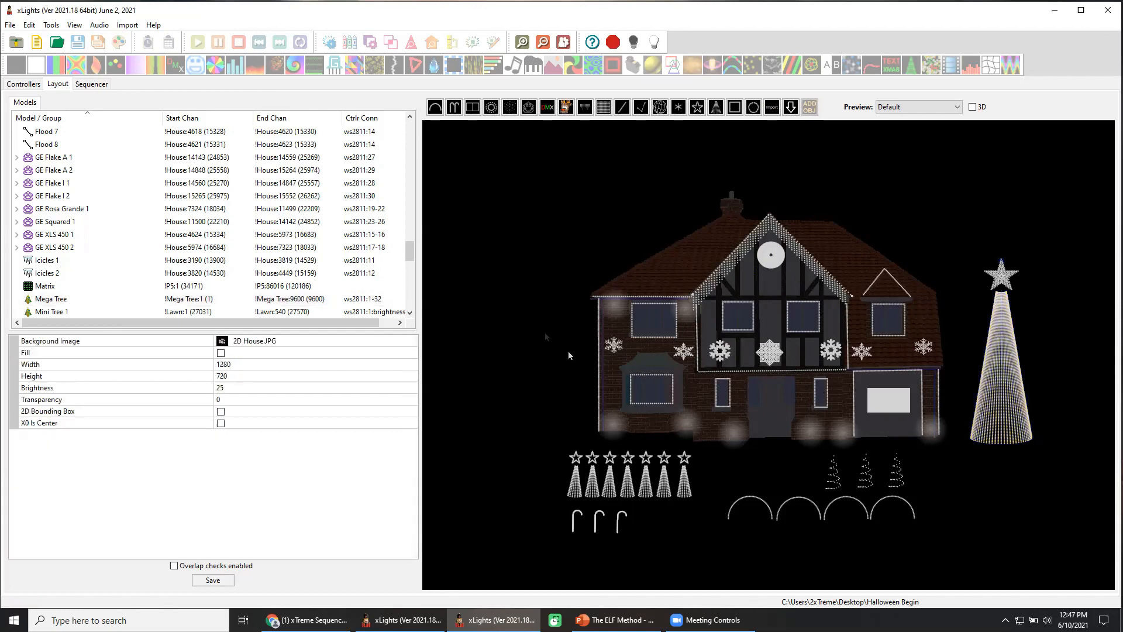
# Step: Inspect the snowflake models across the house front, including the GE Flakes, the GE XLS 450s and GE Squared 1
pyautogui.click(615, 348)
pyautogui.click(685, 354)
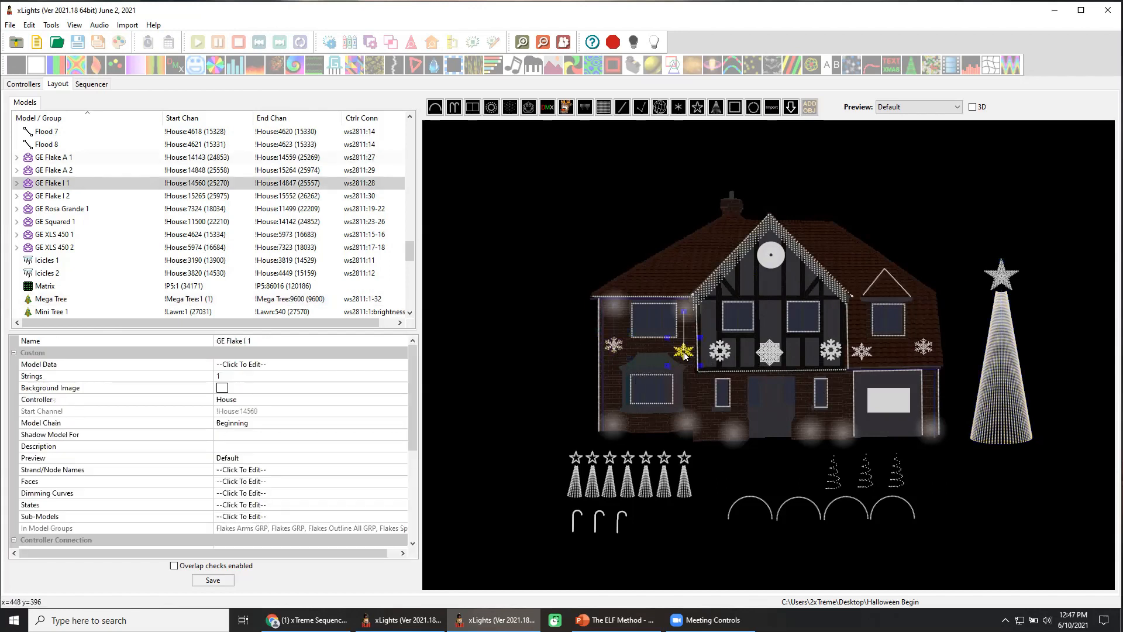
pyautogui.click(924, 353)
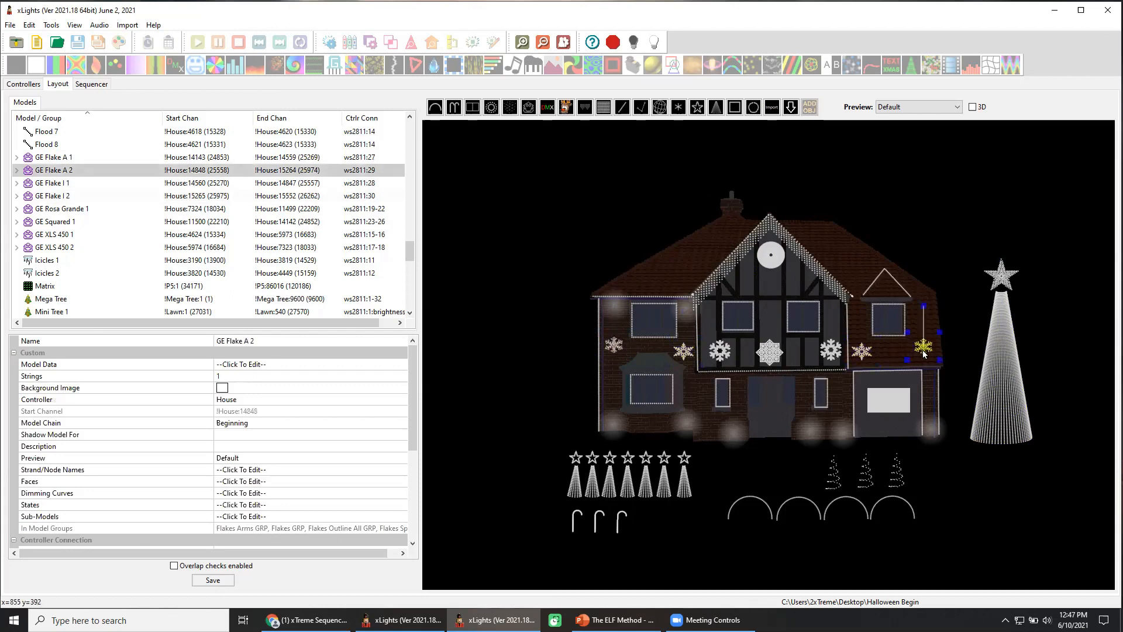
pyautogui.click(721, 354)
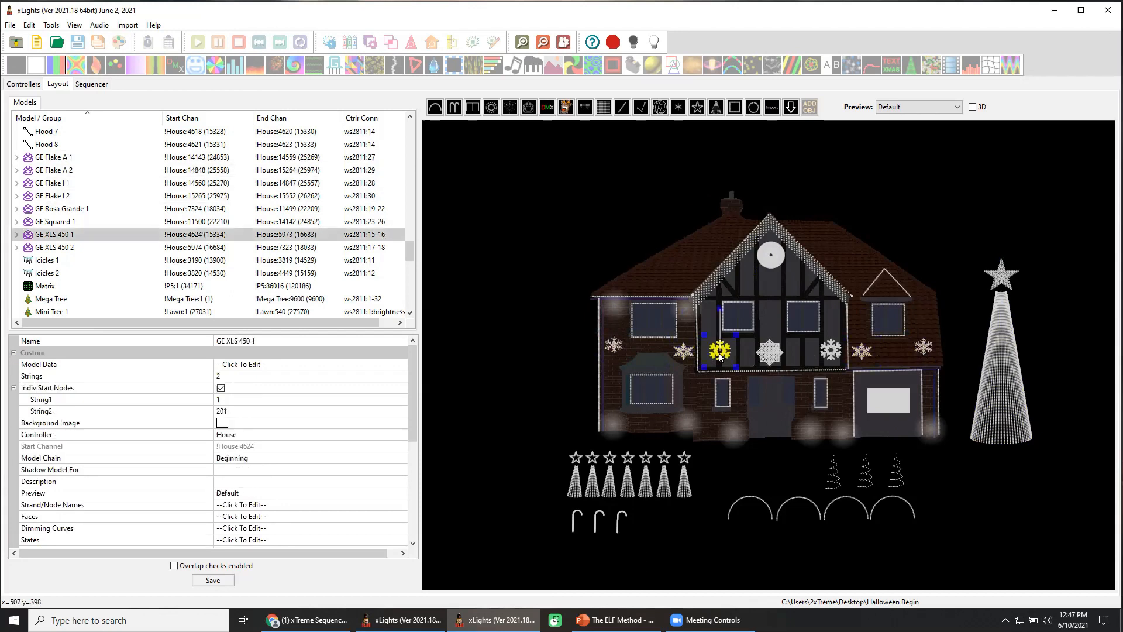
pyautogui.click(829, 354)
pyautogui.click(773, 355)
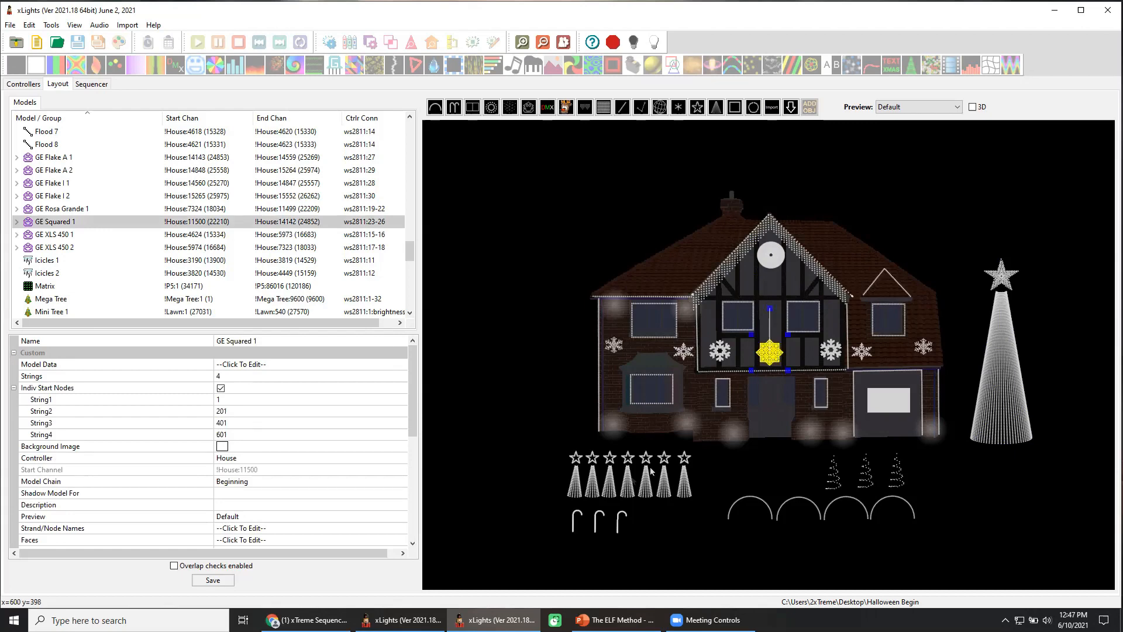
# Step: Inspect the yard models, including Mini Tree 1, a candy cane and an arch, and clear the selection
pyautogui.click(578, 481)
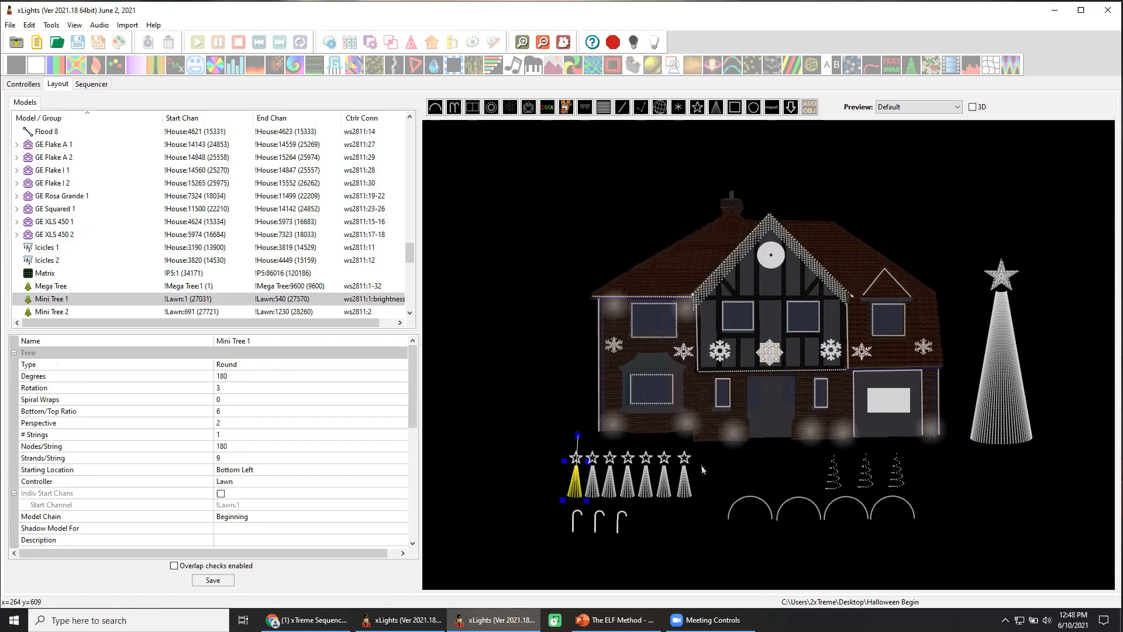
pyautogui.click(576, 520)
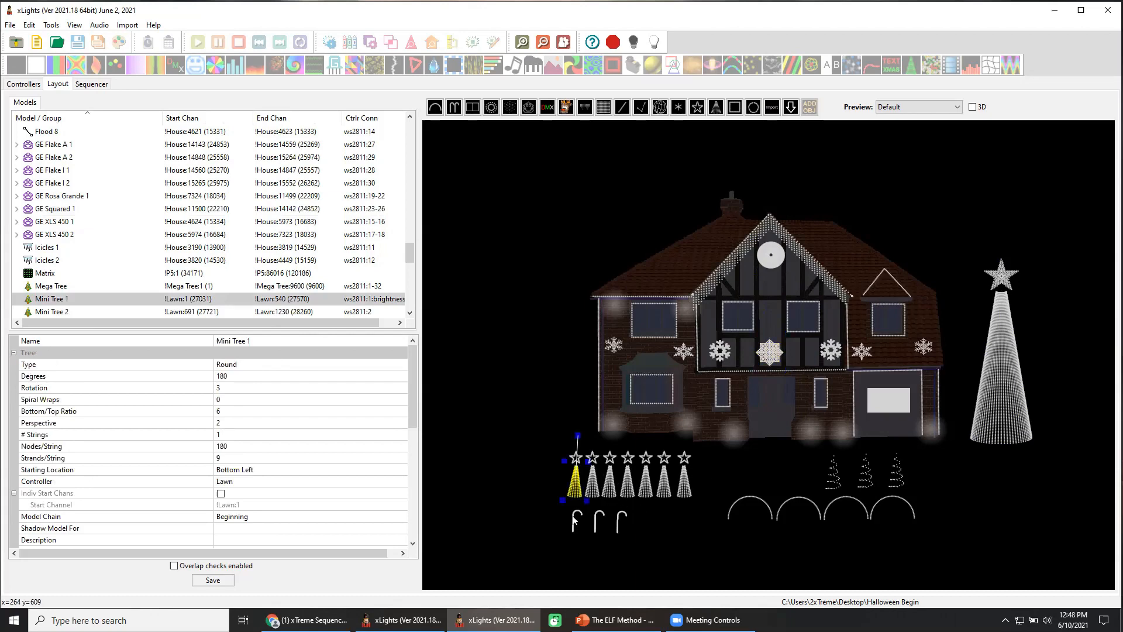
pyautogui.click(796, 507)
pyautogui.click(972, 509)
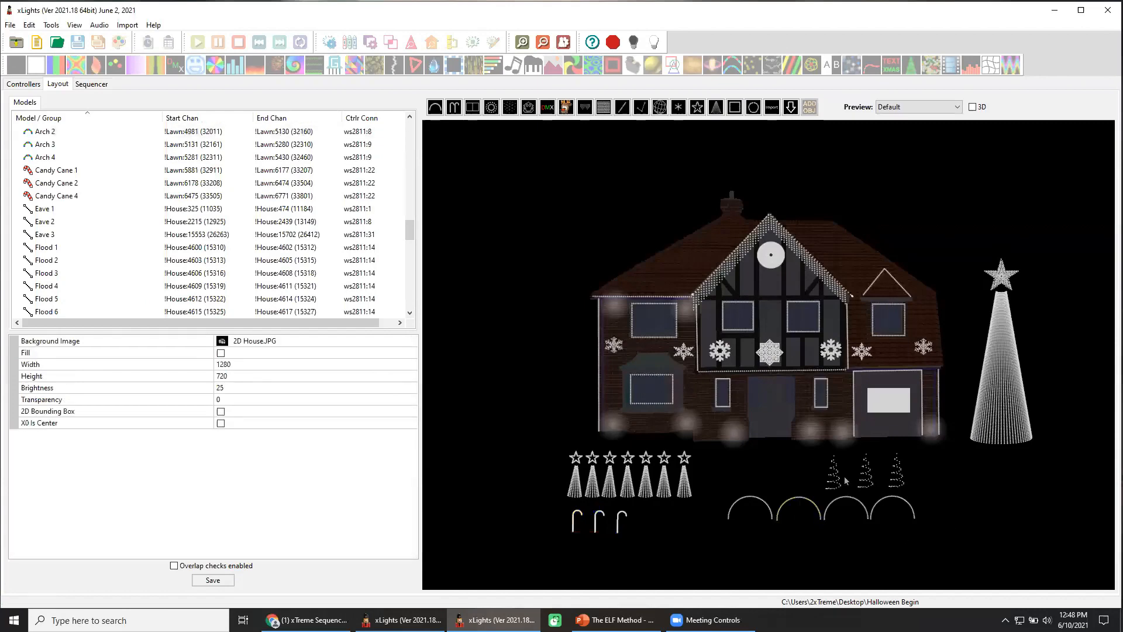
# Step: Inspect the three spiral tree models, Spiral 1, Spiral 2 and Spiral 3, in the yard and clear the selection
pyautogui.click(838, 480)
pyautogui.click(867, 477)
pyautogui.click(898, 479)
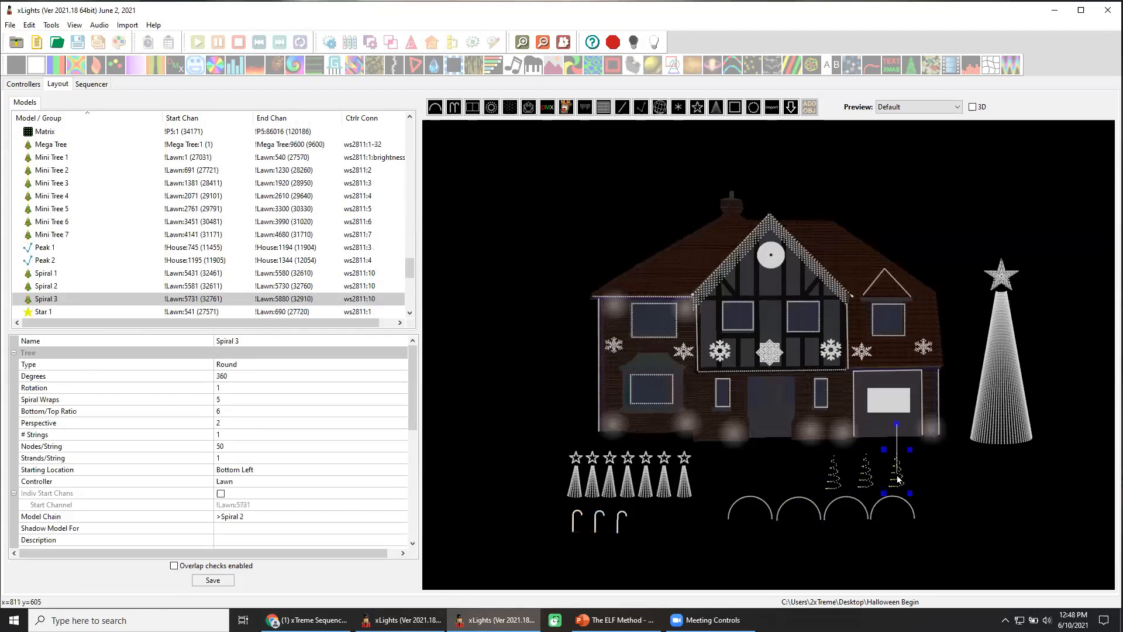
pyautogui.click(868, 479)
pyautogui.click(833, 478)
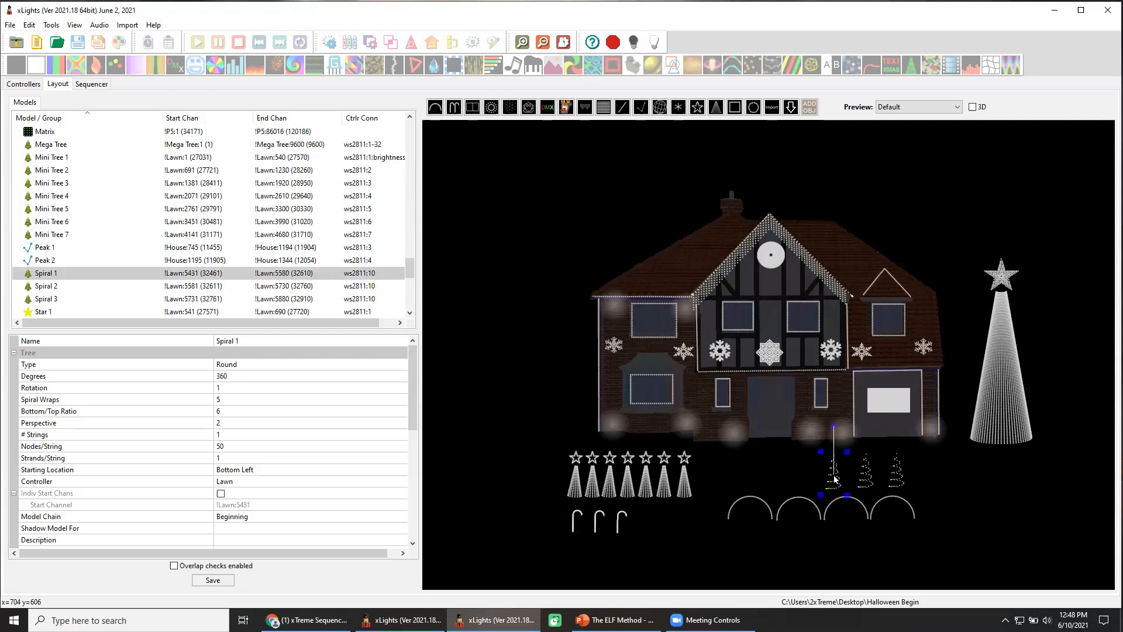
pyautogui.click(719, 557)
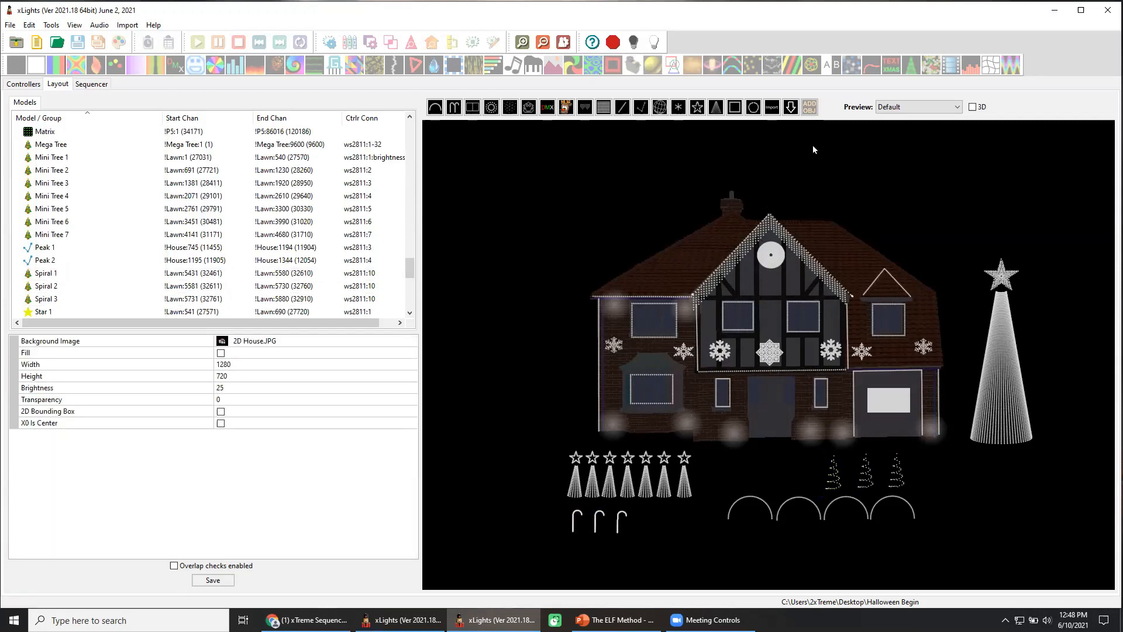
# Step: Place a downloaded vendor model above the roof's upper-left side, find Preying Spider 150 by searching for "prey", insert it and dismiss the warnings
pyautogui.click(790, 109)
pyautogui.click(791, 109)
pyautogui.moveTo(552, 168); pyautogui.dragTo(596, 202)
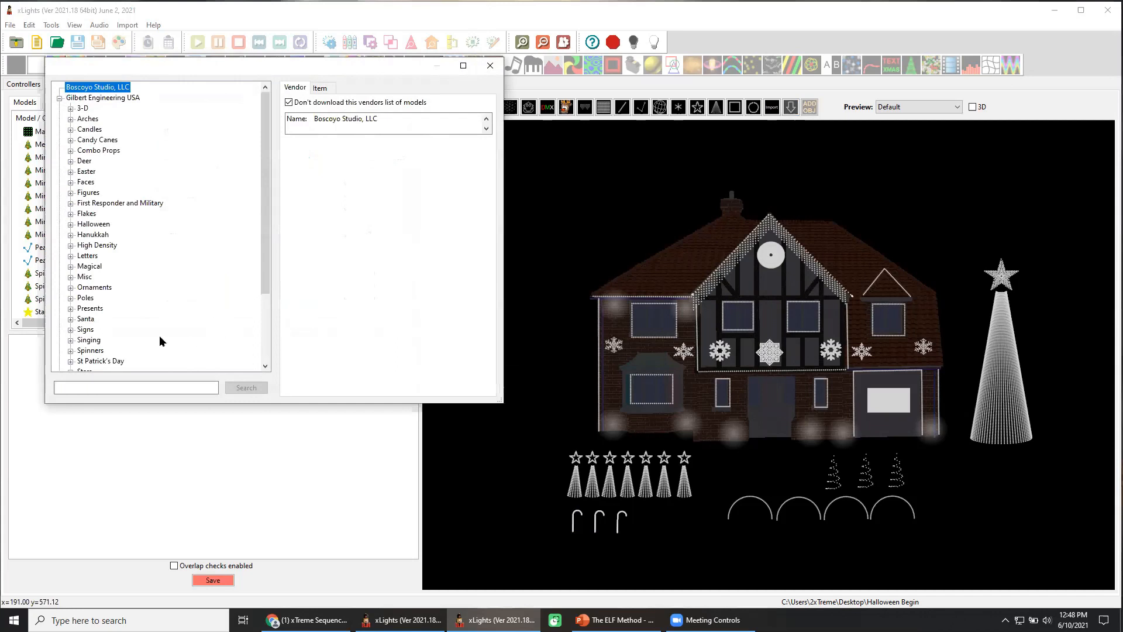
pyautogui.click(109, 386)
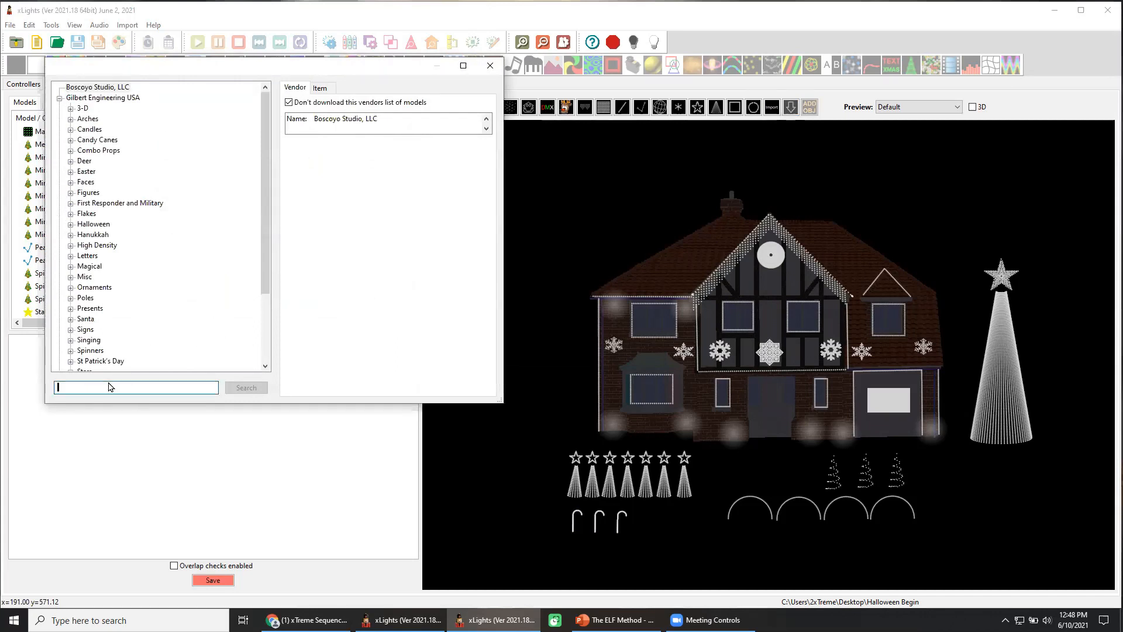
pyautogui.write('prey')
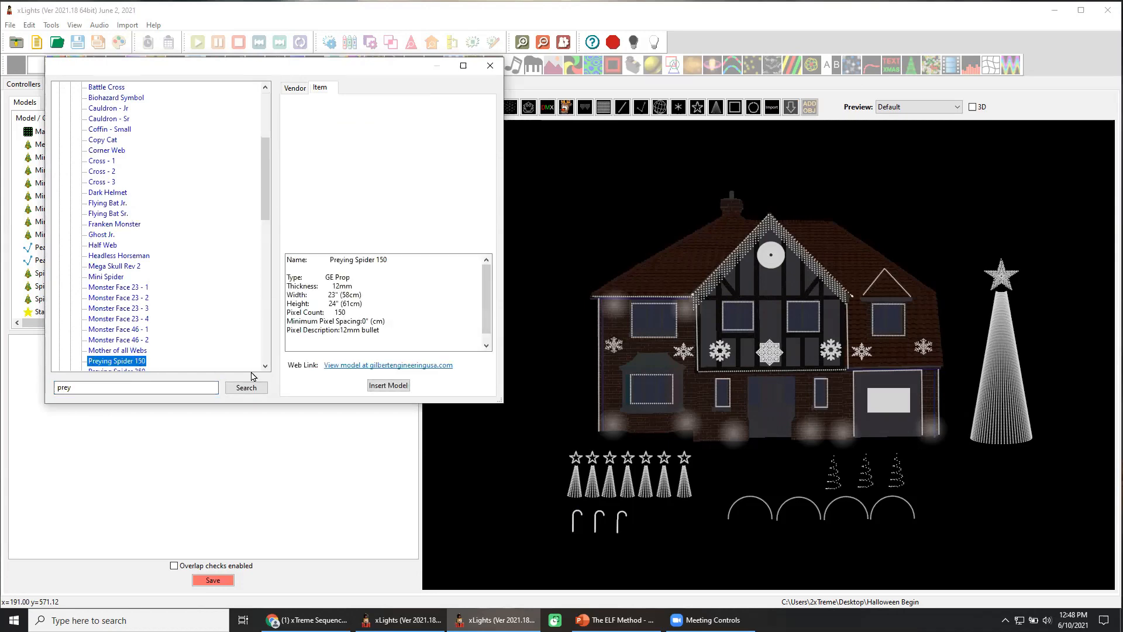
pyautogui.click(389, 385)
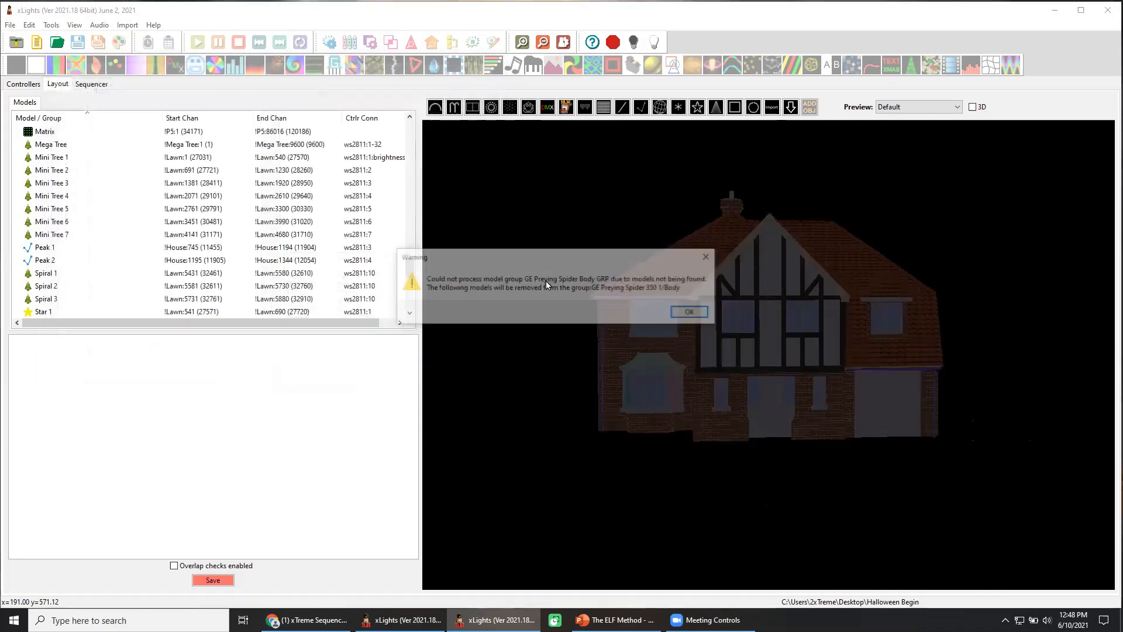
pyautogui.click(693, 312)
pyautogui.click(693, 326)
pyautogui.press('Return')
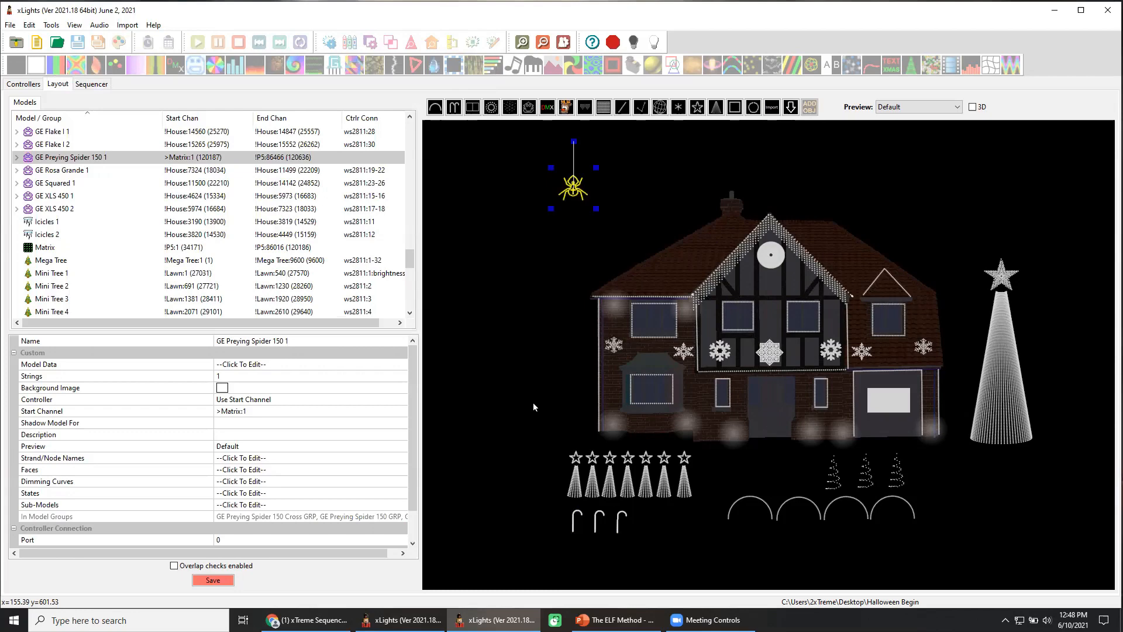
# Step: Examine the members of the imported GE Preying Spider 150 Cross, GE Preying Spider 150 and GE Preying Spider 150 Leg groups
pyautogui.scroll(10, 187, 258)
pyautogui.scroll(12, 187, 258)
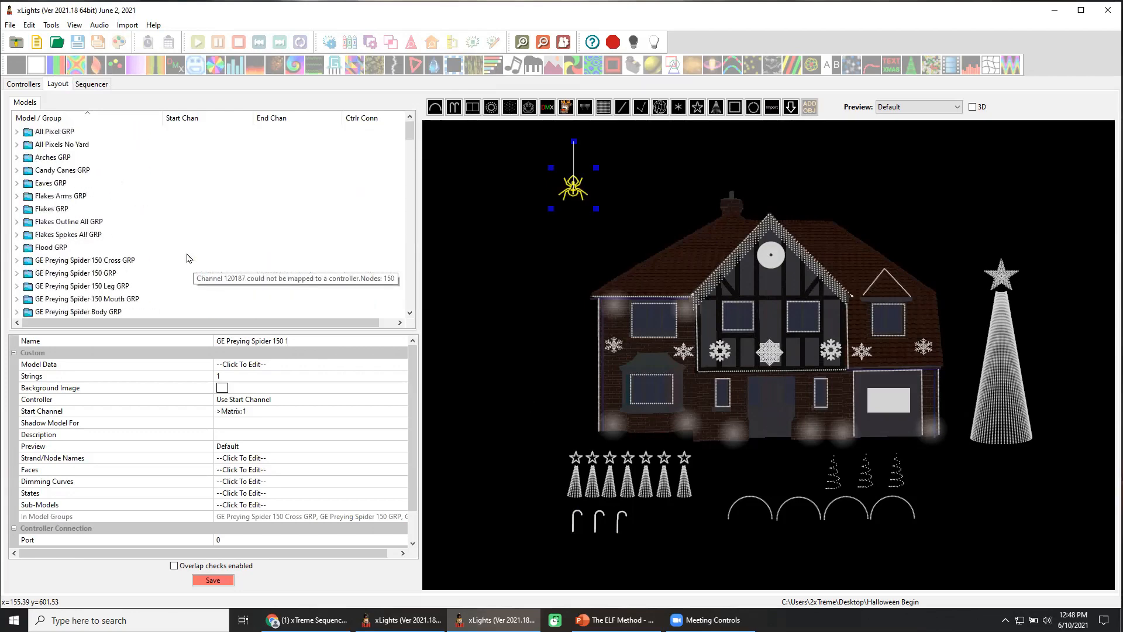
pyautogui.click(126, 261)
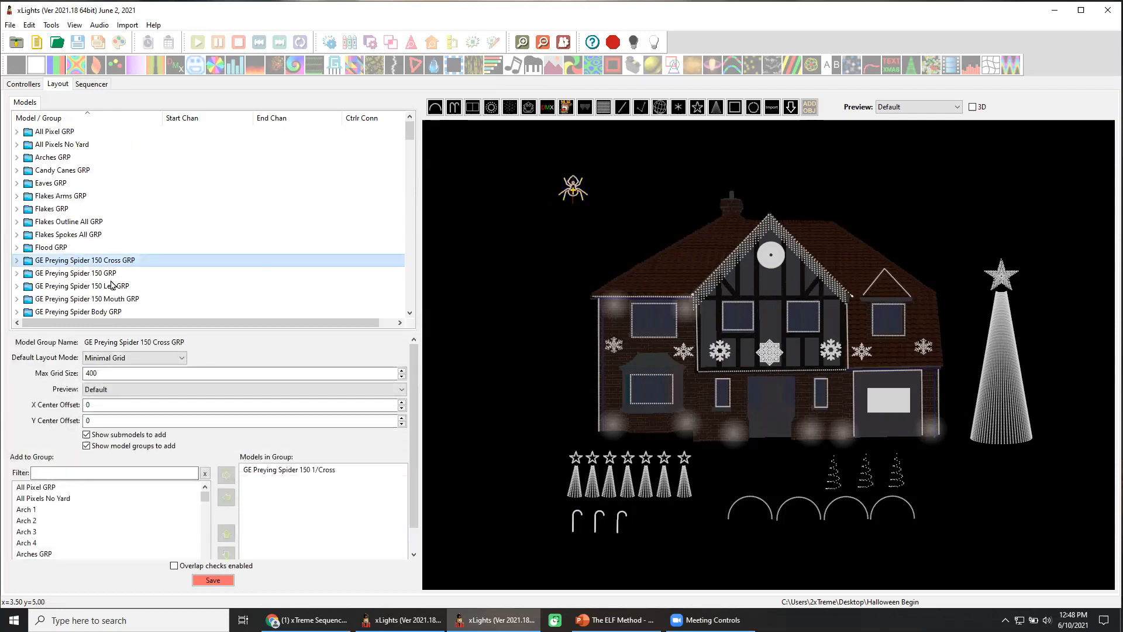
pyautogui.click(109, 275)
pyautogui.click(113, 286)
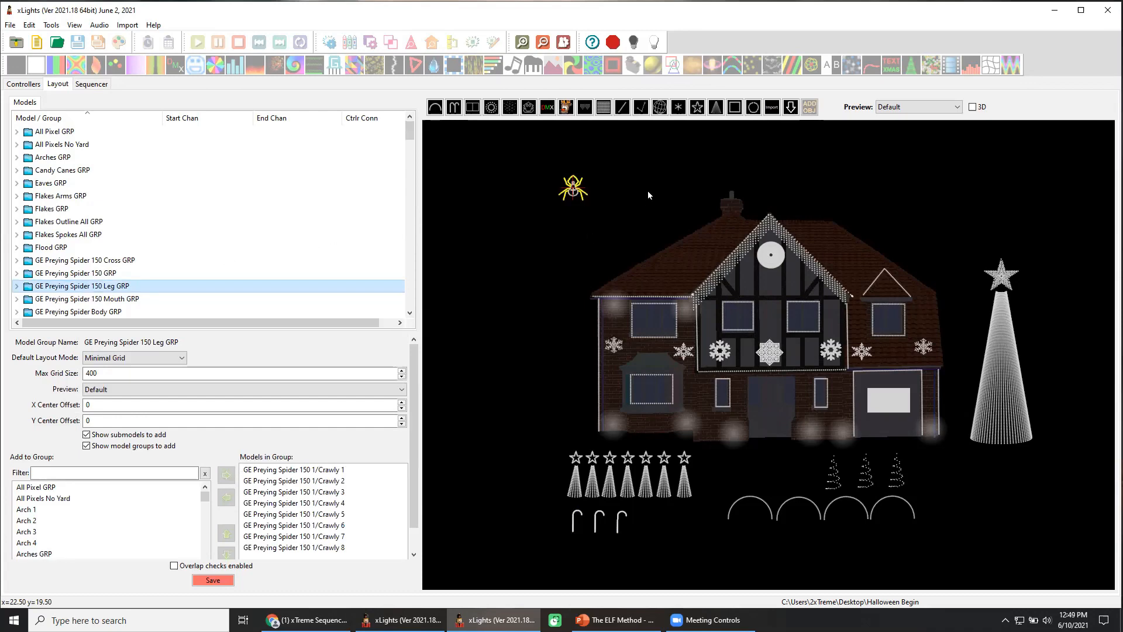
# Step: Export the spider as an xLights model named GE Preying Spider 150 1 to the Desktop, including all its preselected spider groups
pyautogui.rightClick(575, 185)
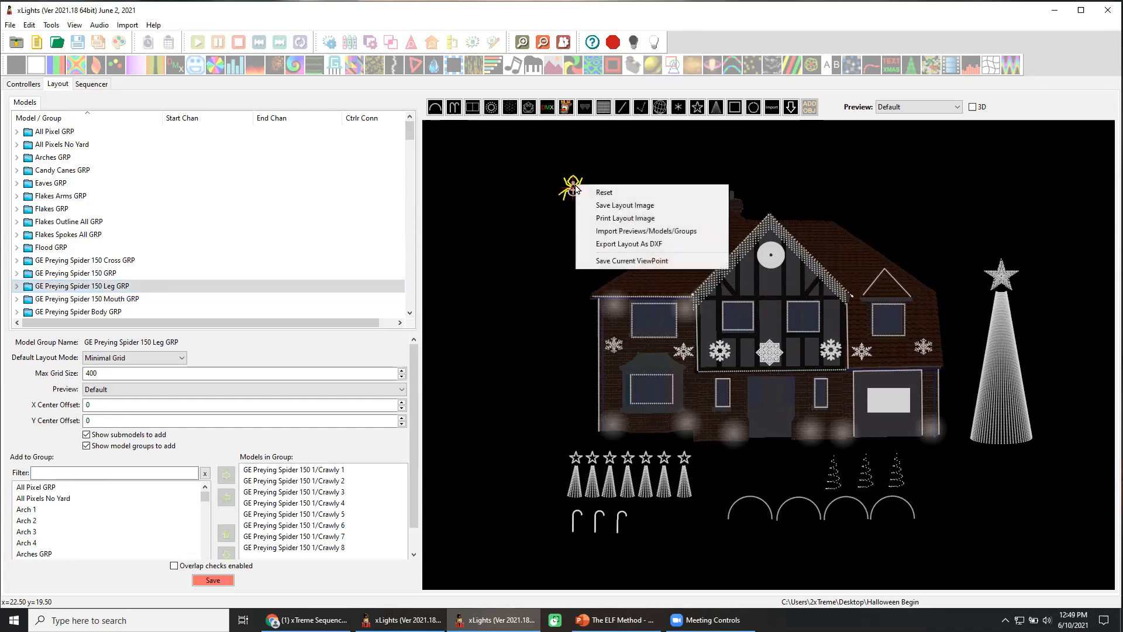
pyautogui.click(553, 213)
pyautogui.click(573, 188)
pyautogui.rightClick(572, 197)
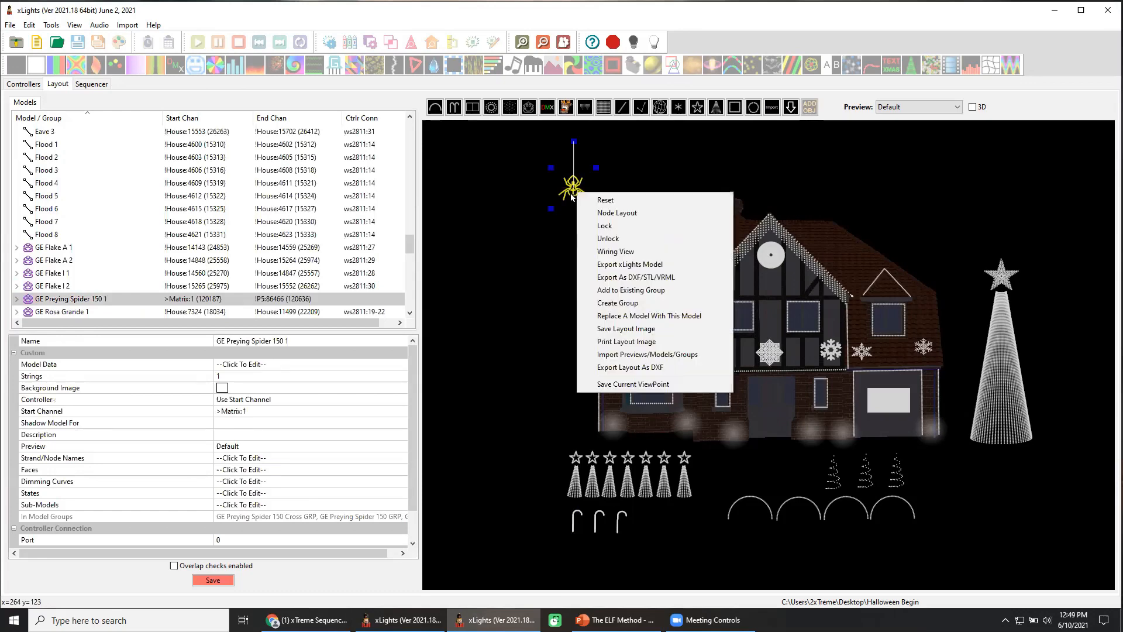
pyautogui.click(637, 263)
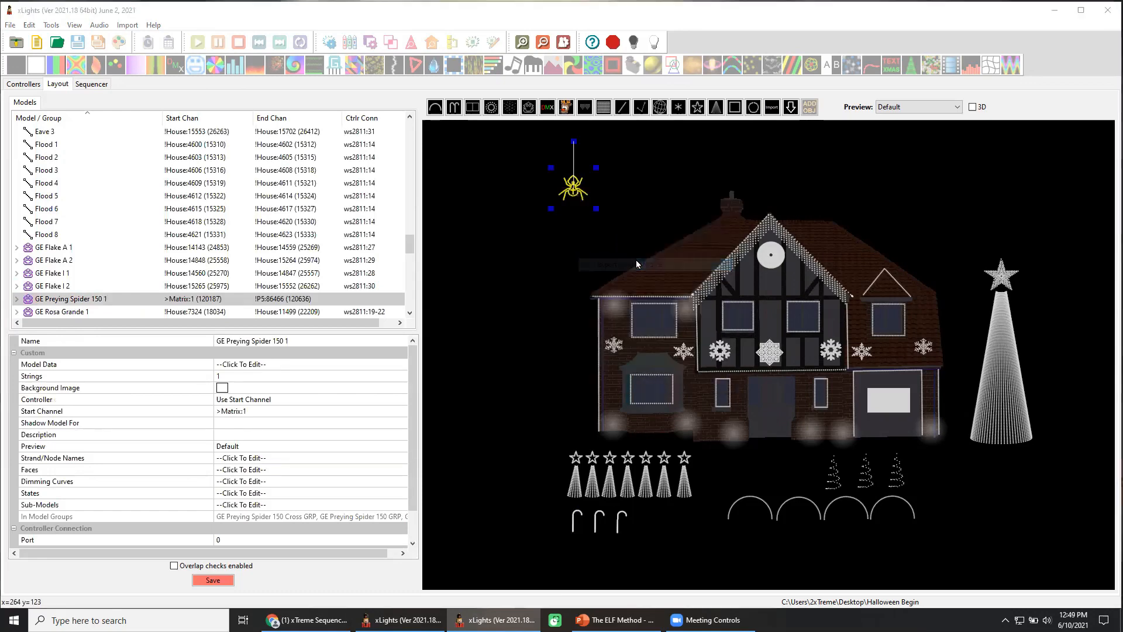
pyautogui.click(53, 119)
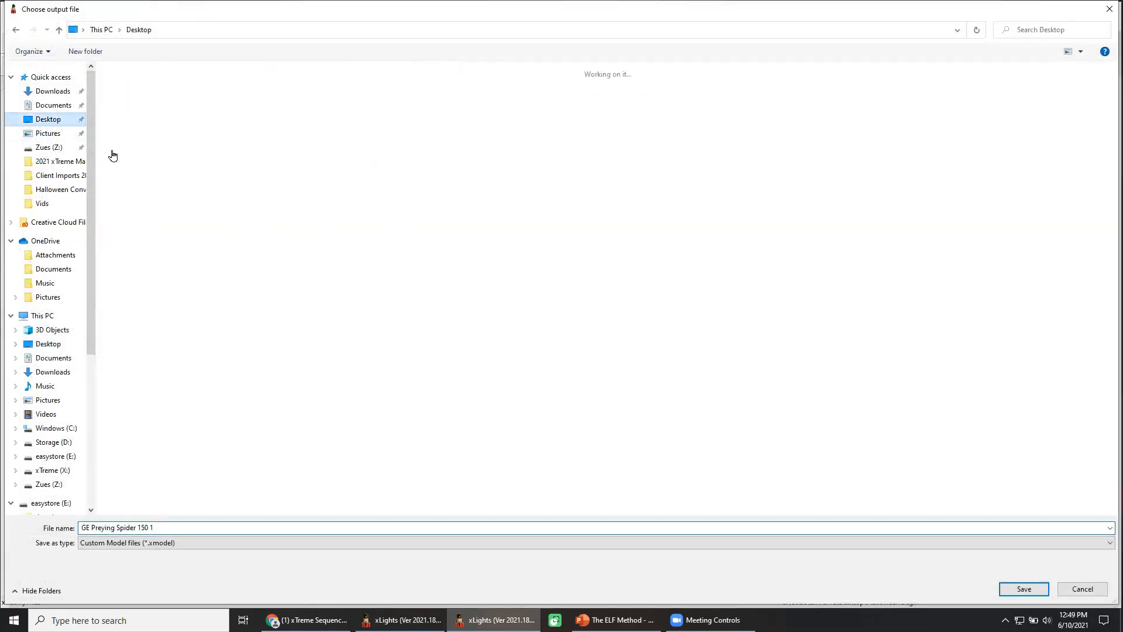
pyautogui.click(1024, 588)
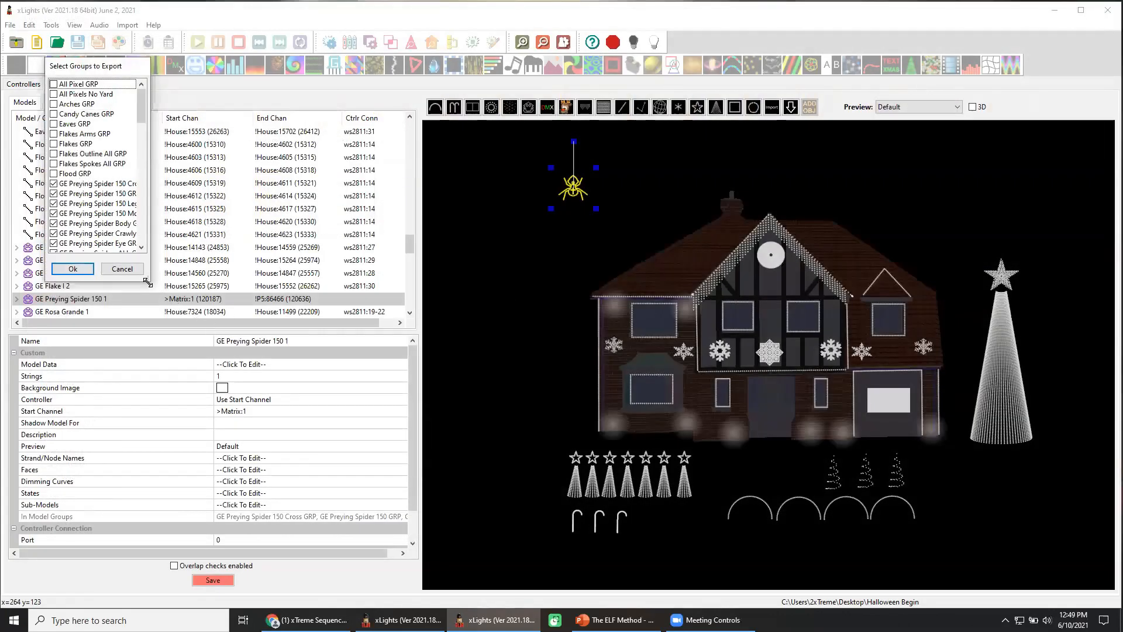
pyautogui.moveTo(148, 283); pyautogui.dragTo(355, 519)
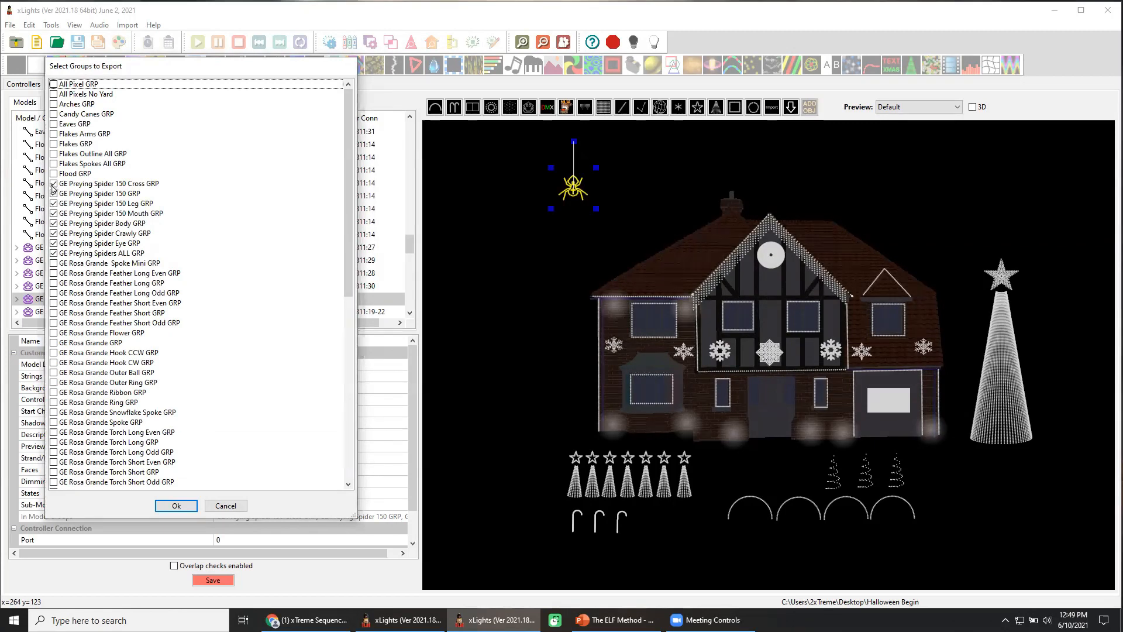
pyautogui.click(176, 506)
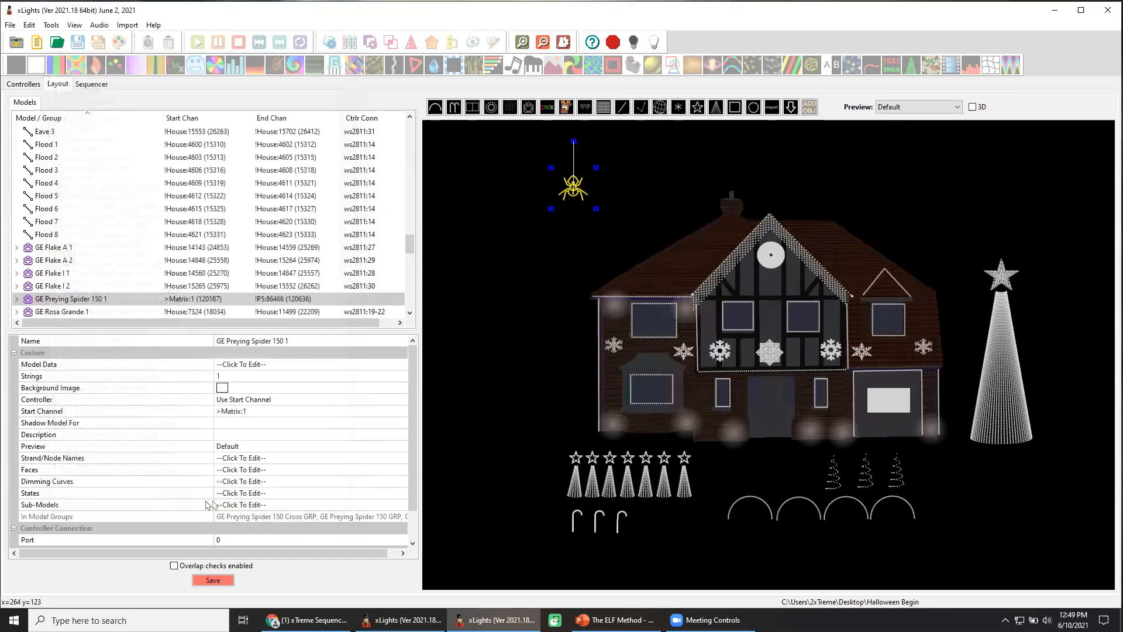
# Step: Move the exported GE Preying Spider 150 1.xmodel file beside the Halloween folders on the desktop and return to the Halloween Begin layout in xLights
pyautogui.click(1055, 10)
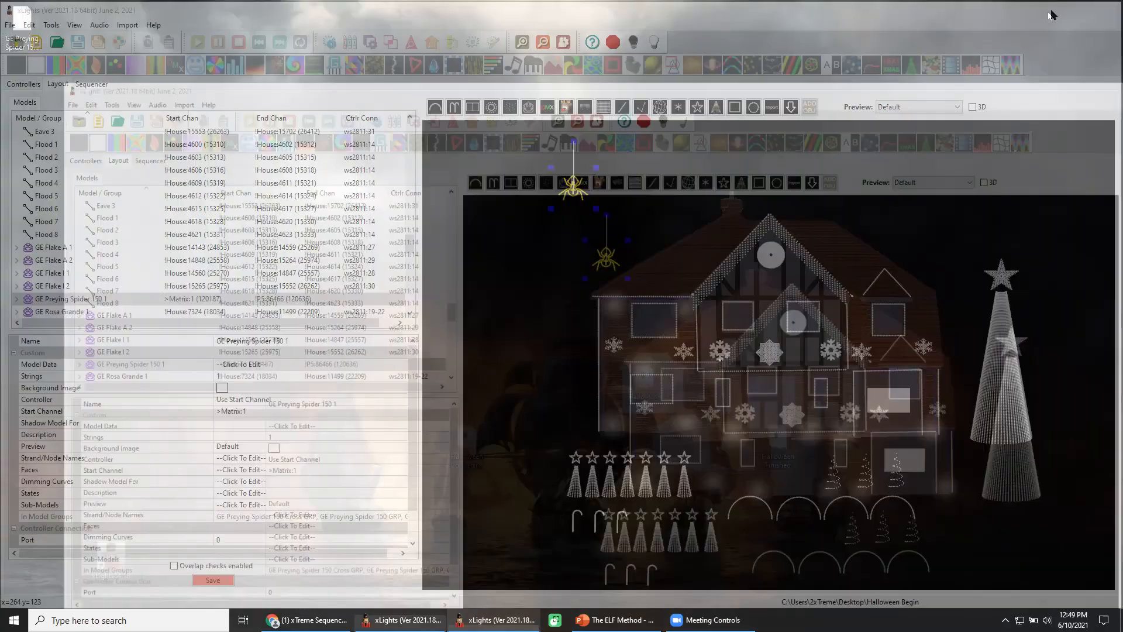
pyautogui.moveTo(23, 20); pyautogui.dragTo(336, 443)
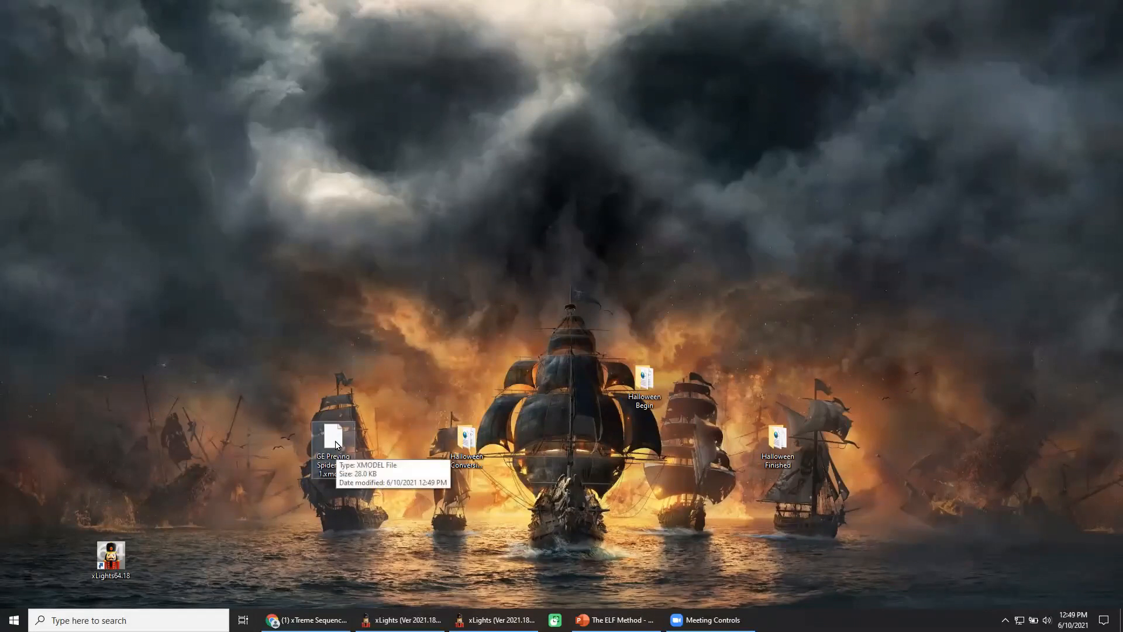
pyautogui.click(382, 471)
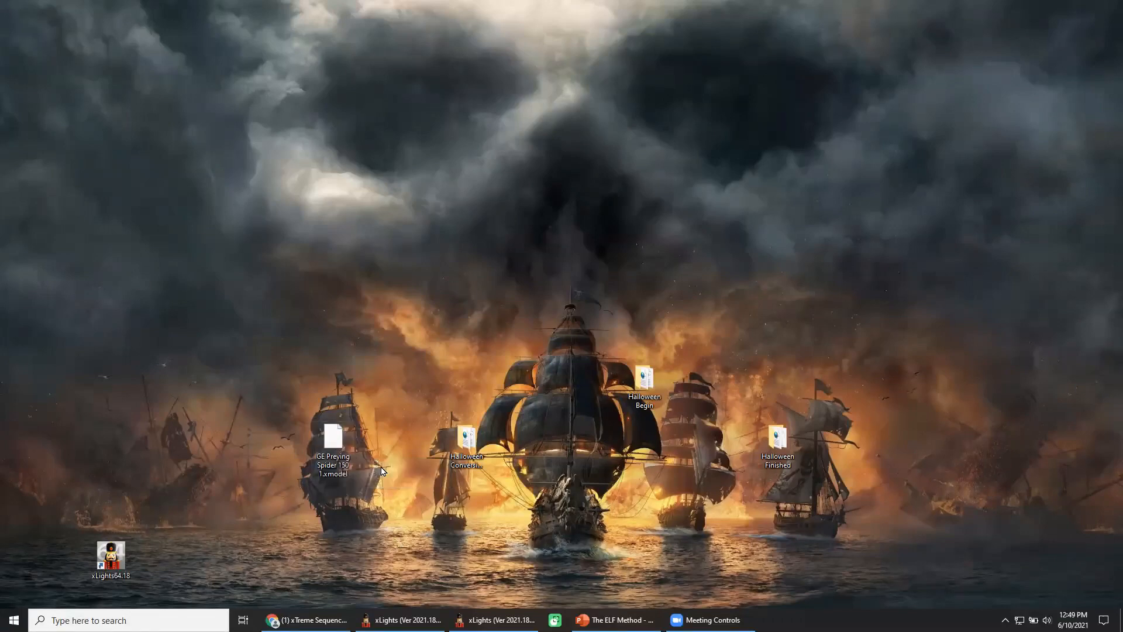
pyautogui.click(495, 620)
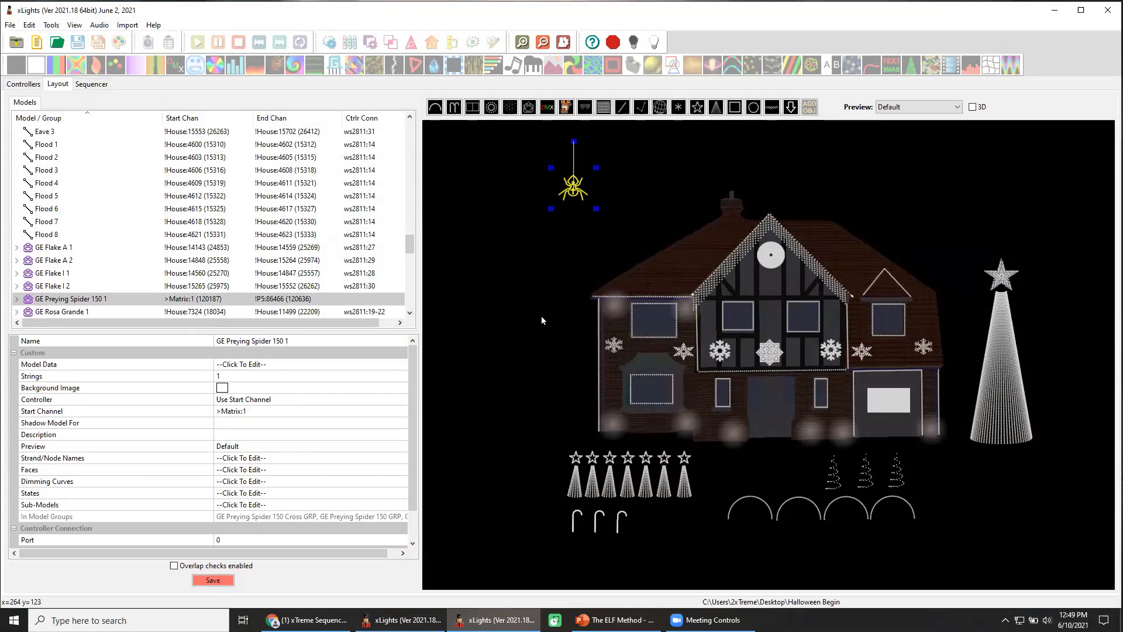
# Step: Shrink the GE Preying Spider 150 1 model and paste a copy of it just beside the original
pyautogui.moveTo(597, 207); pyautogui.dragTo(581, 200)
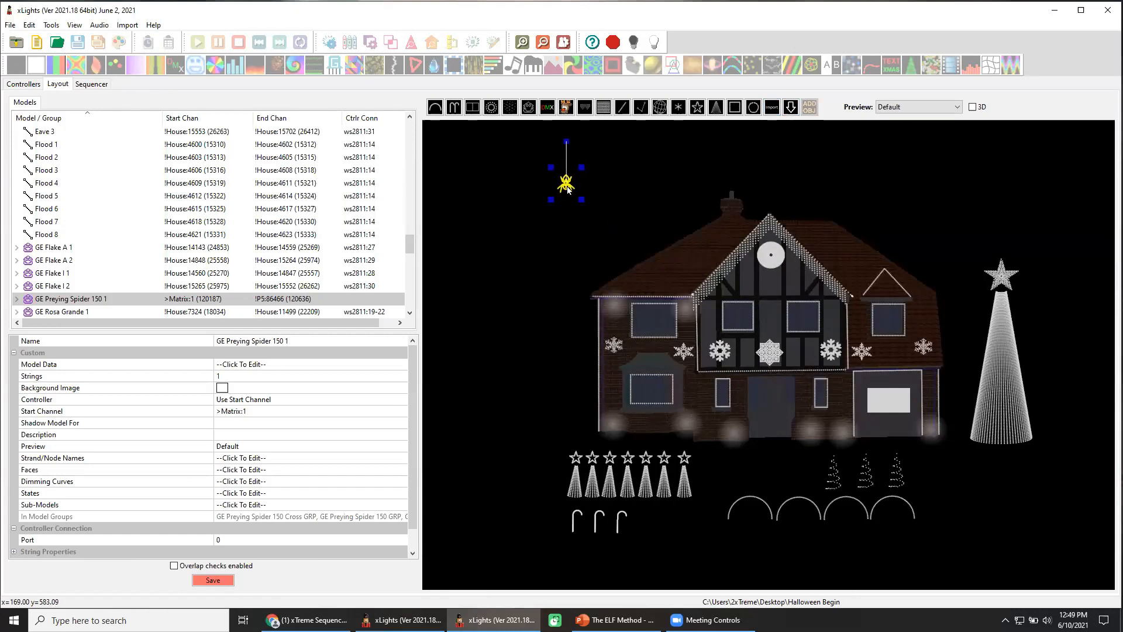
pyautogui.click(577, 241)
pyautogui.click(570, 186)
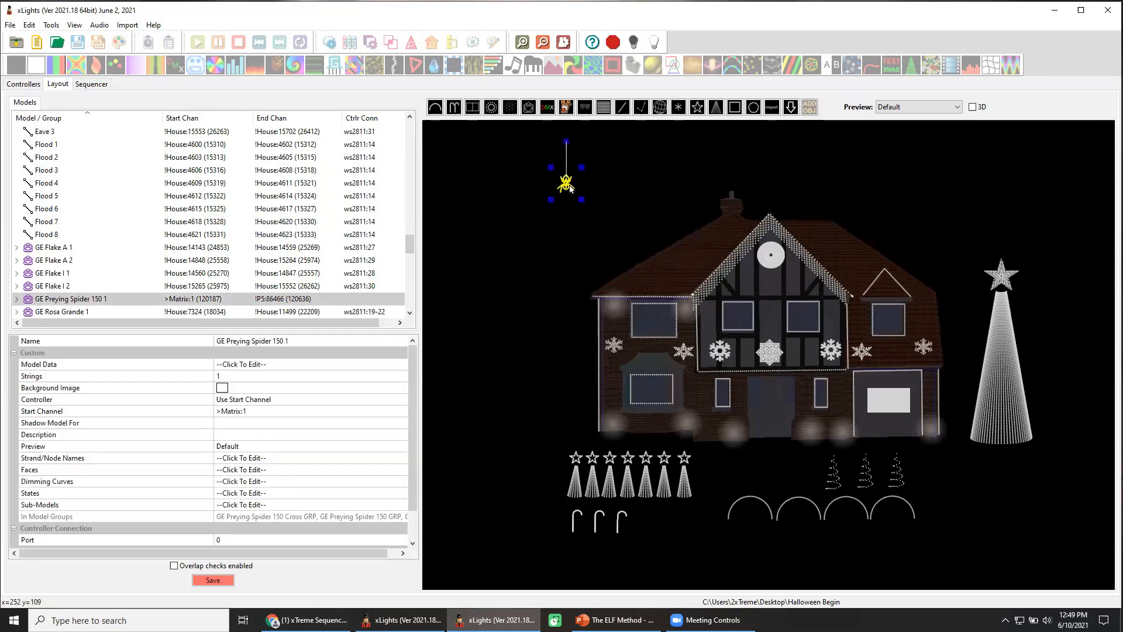
pyautogui.click(612, 181)
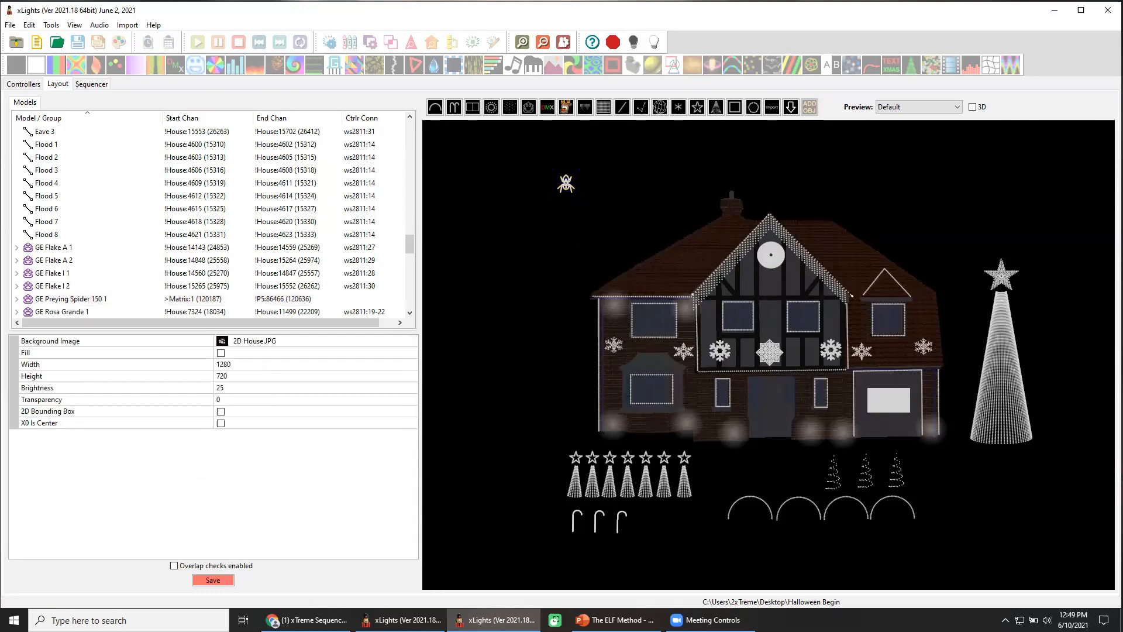
pyautogui.hotkey('ctrl', 'v')
pyautogui.moveTo(595, 212); pyautogui.dragTo(610, 191)
# Step: Check which models belong to the GE Preying Spider 150 GRP and GE Preying Spider 150 Leg GRP groups
pyautogui.scroll(15, 283, 246)
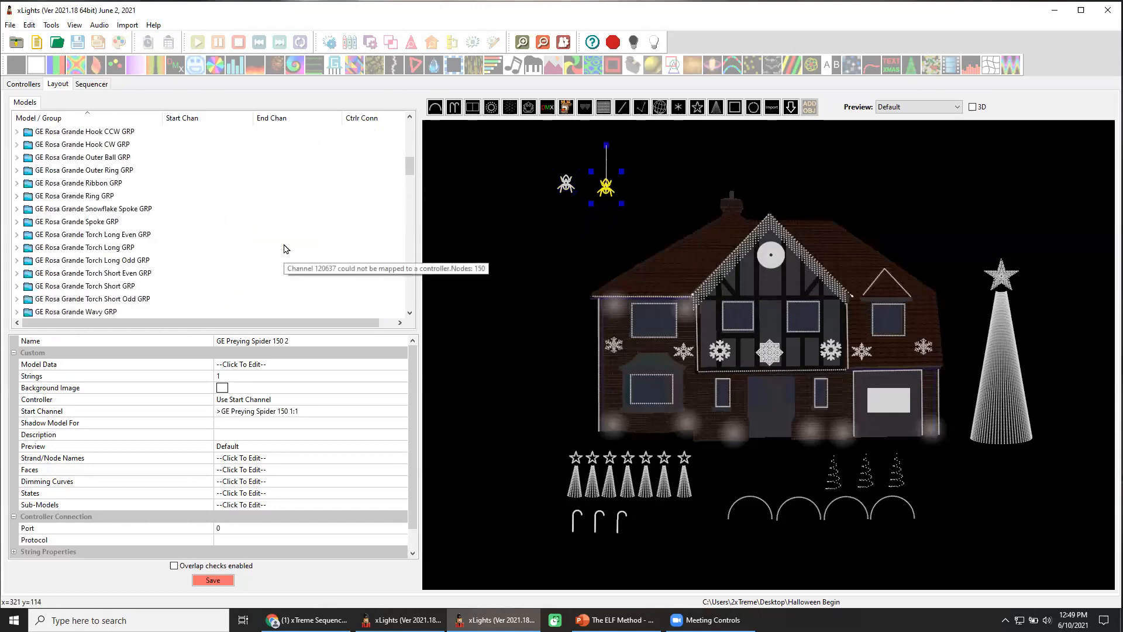
pyautogui.click(100, 274)
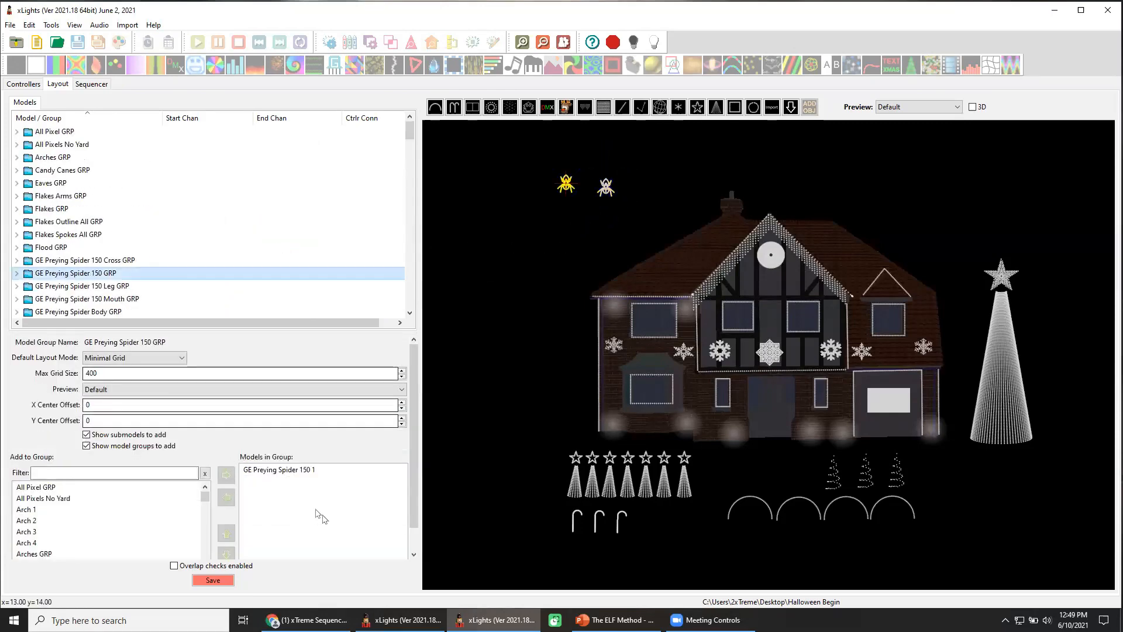
pyautogui.press('Down')
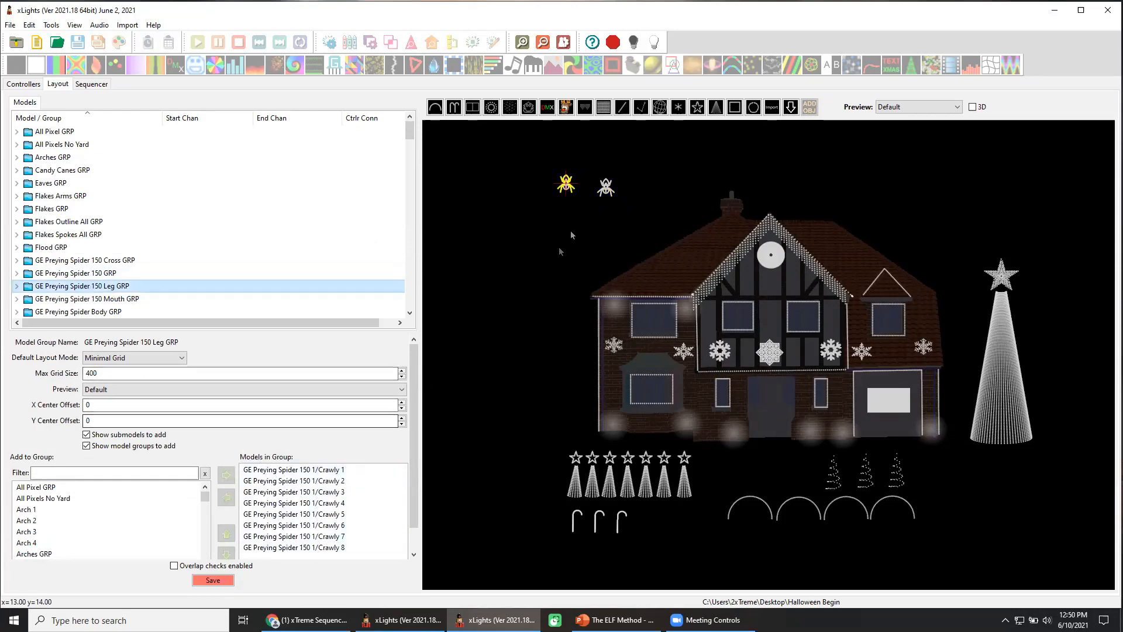
# Step: Select the Crawly 1 to Crawly 7 submodels of GE Preying Spider 150 2 and bring up the option to add them to an existing group
pyautogui.click(606, 187)
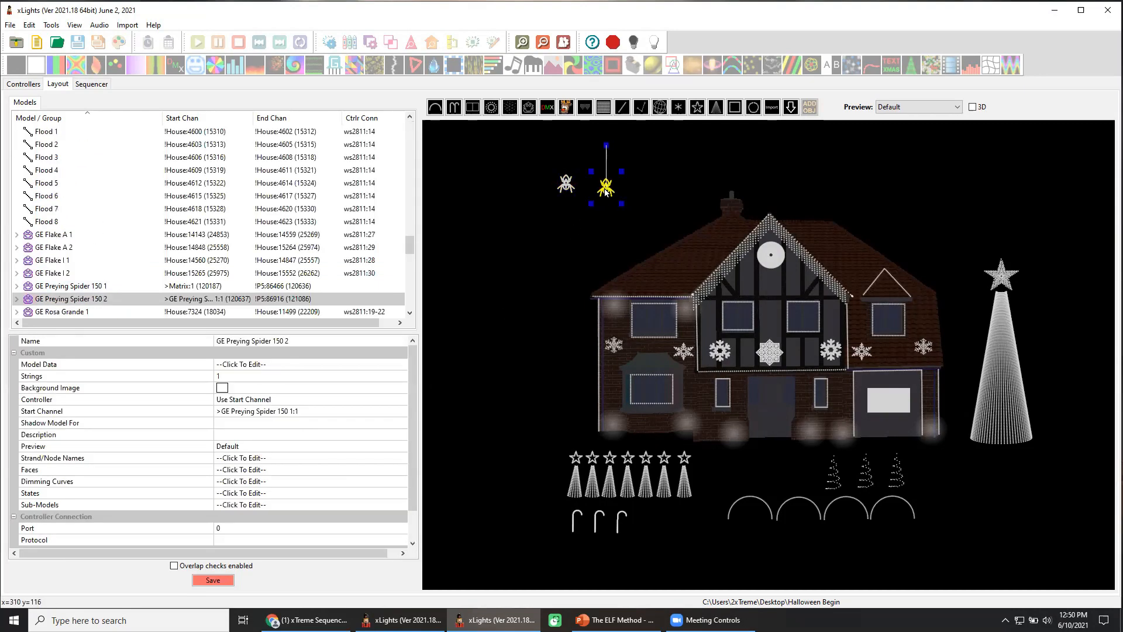
pyautogui.click(16, 299)
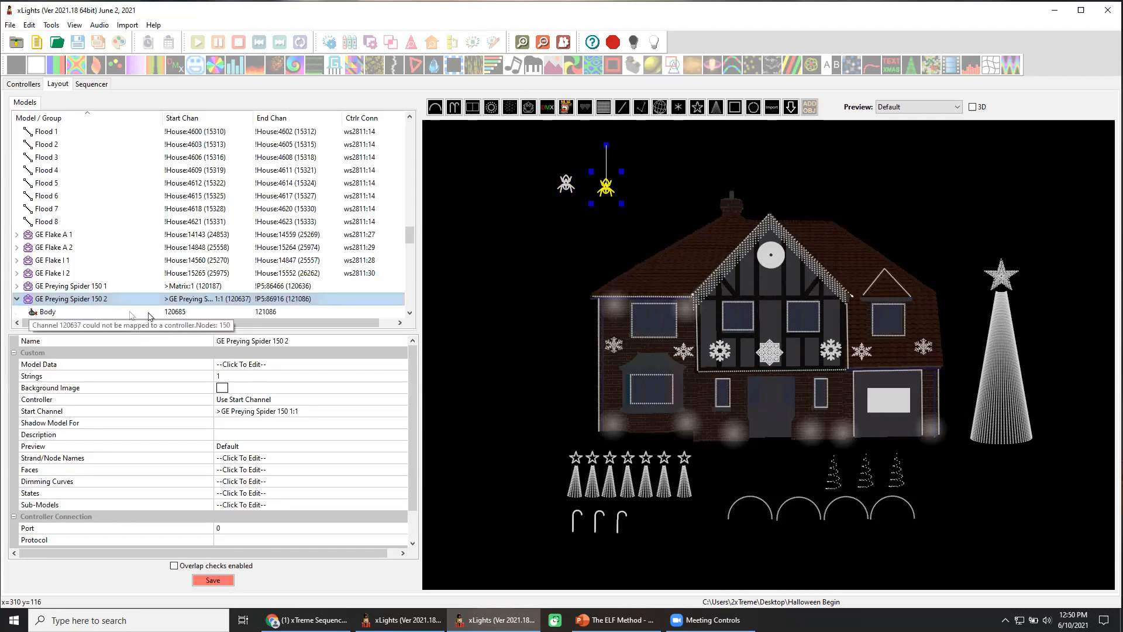
pyautogui.scroll(-3, 70, 251)
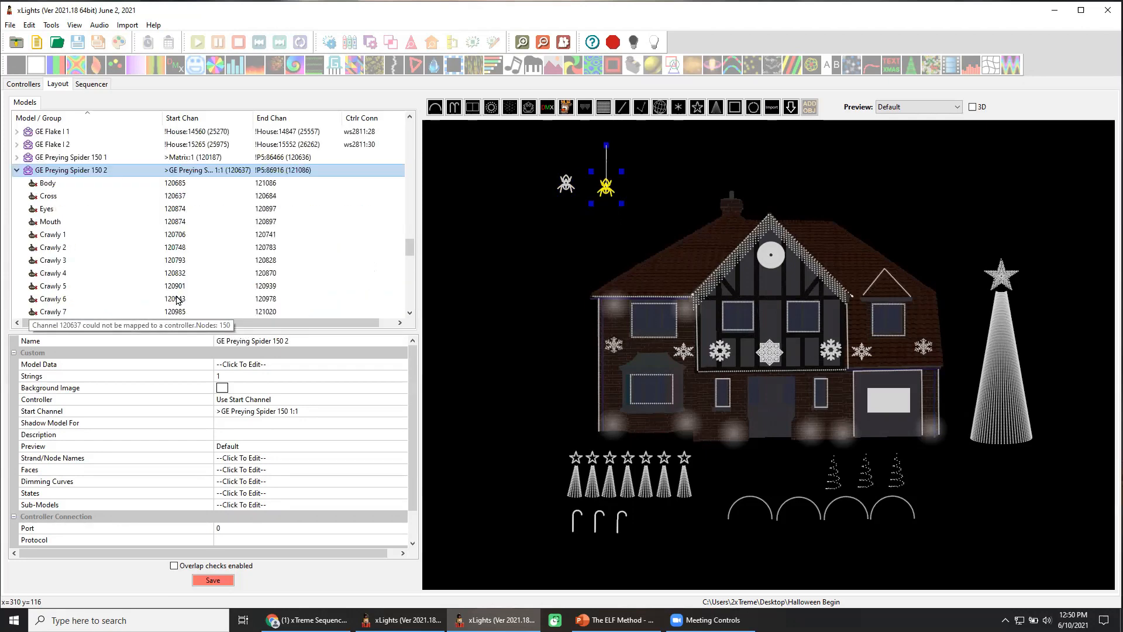
pyautogui.click(61, 239)
pyautogui.keyDown('shift'); pyautogui.click(69, 313); pyautogui.keyUp('shift')
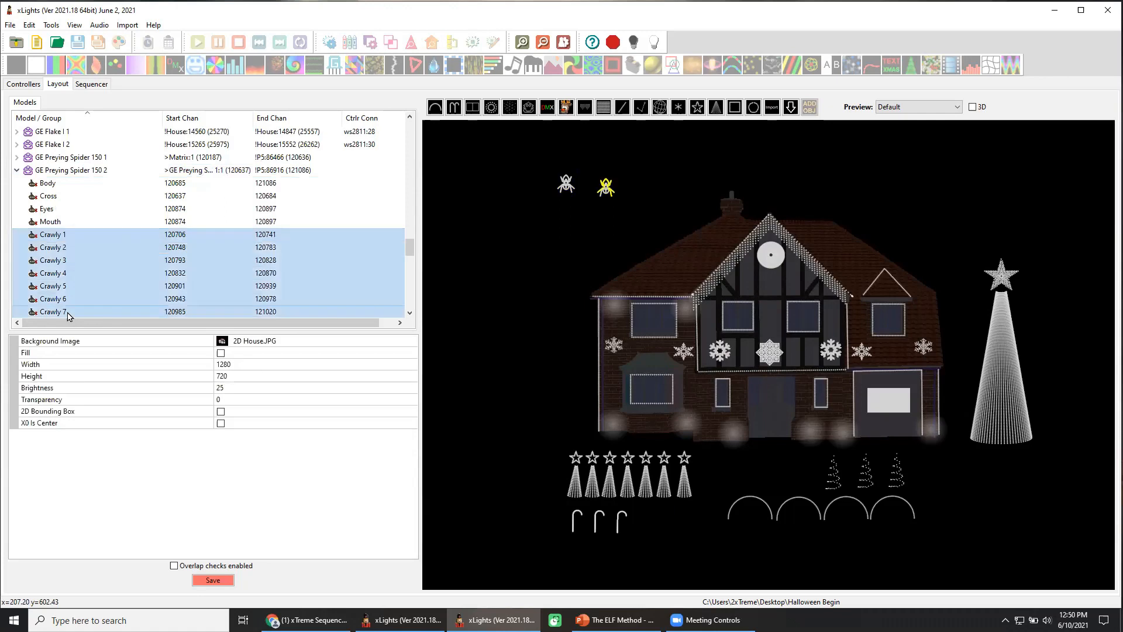
pyautogui.rightClick(88, 291)
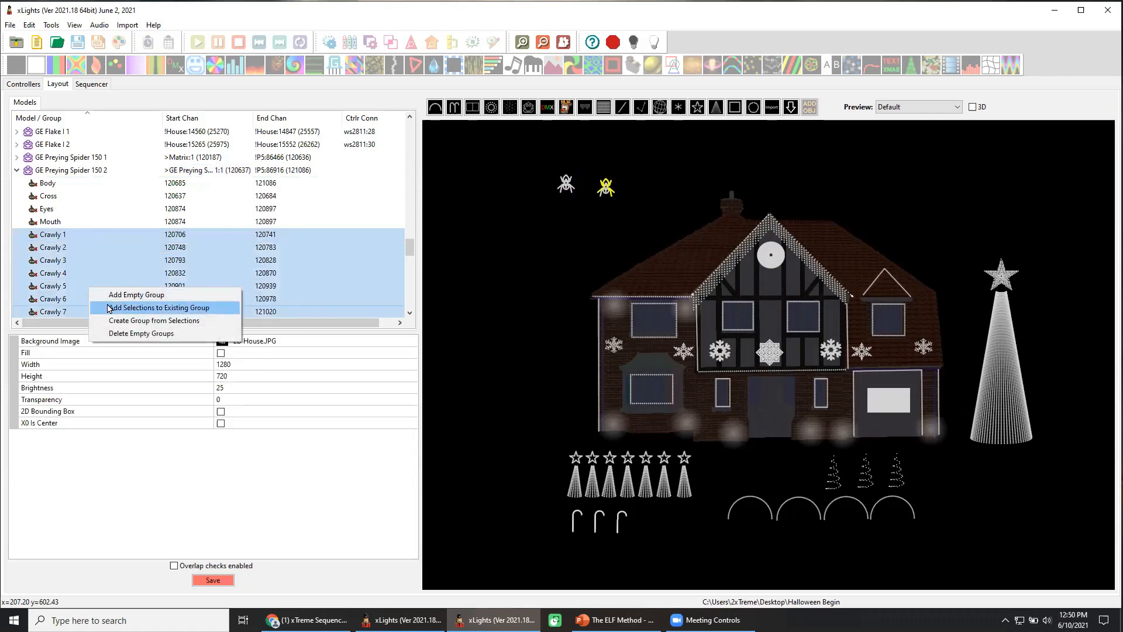
pyautogui.click(432, 262)
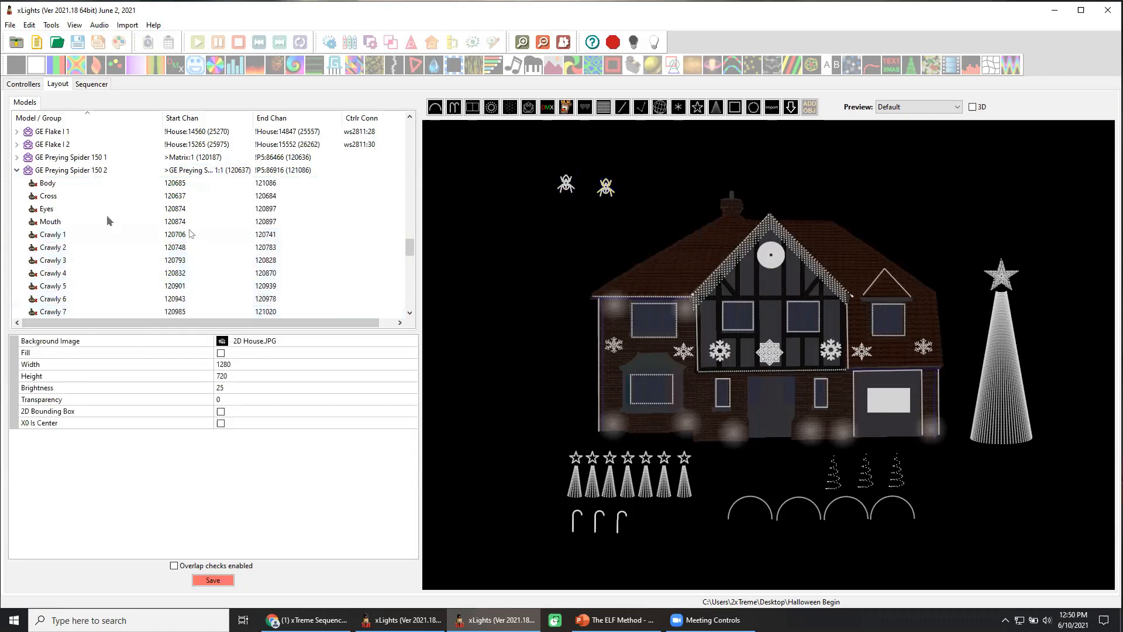
# Step: Collapse the submodel list of GE Preying Spider 150 2 and delete that spider copy from the layout
pyautogui.click(17, 171)
pyautogui.click(604, 187)
pyautogui.press('Delete')
pyautogui.click(588, 327)
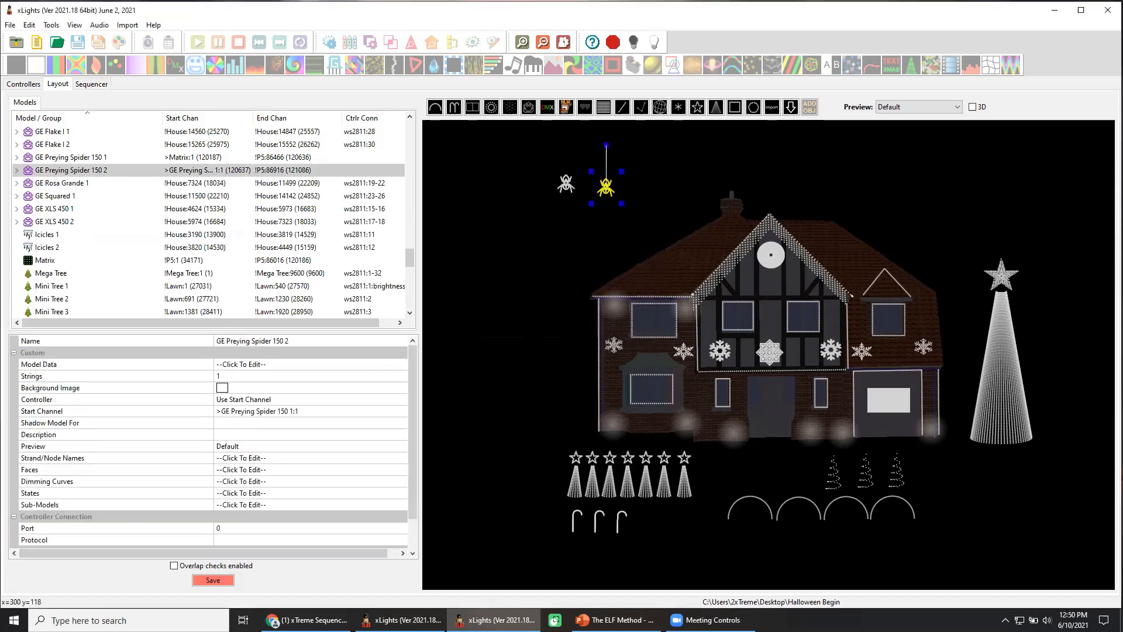
# Step: Import GE Preying Spider 150 1.xmodel from the GE Models folder beside the existing spider, adding it to the existing model groups
pyautogui.click(570, 187)
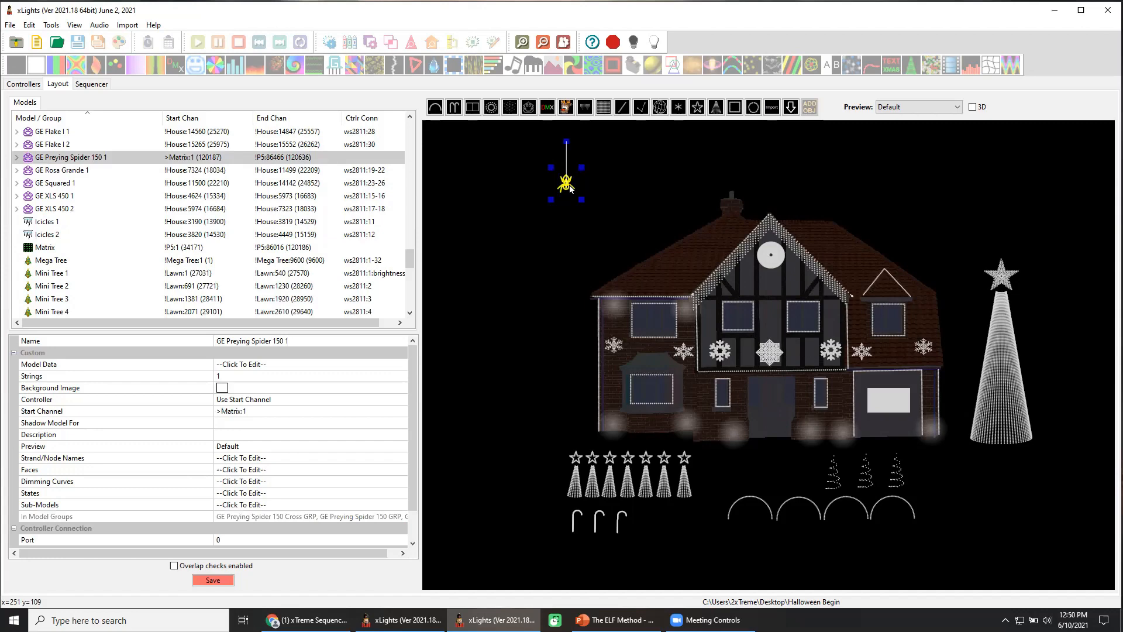
pyautogui.click(610, 187)
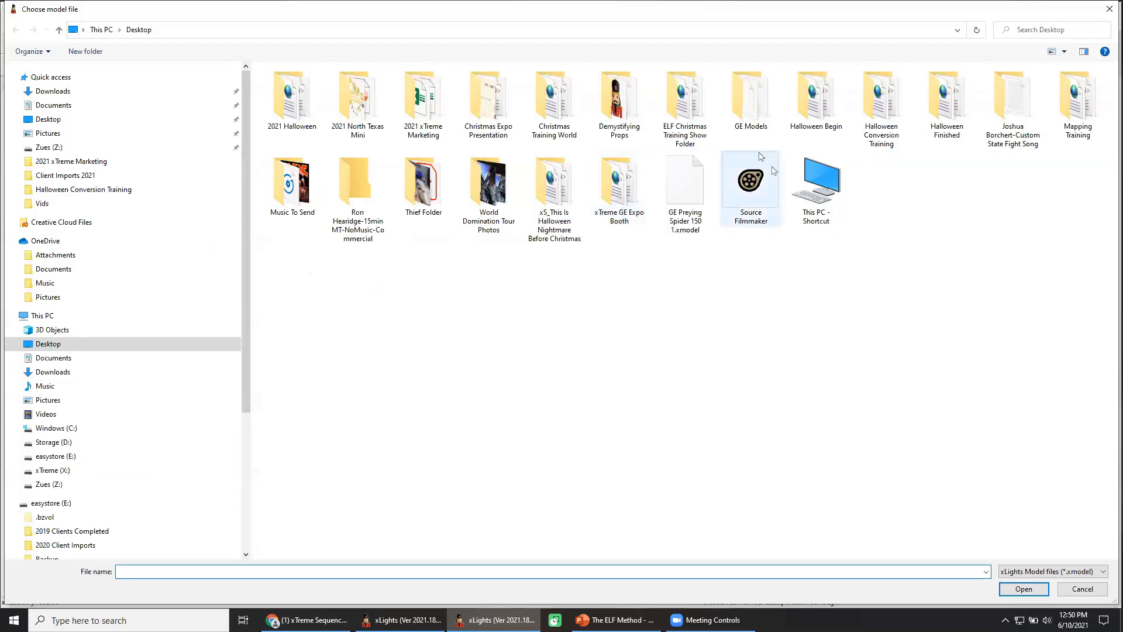
pyautogui.doubleClick(755, 111)
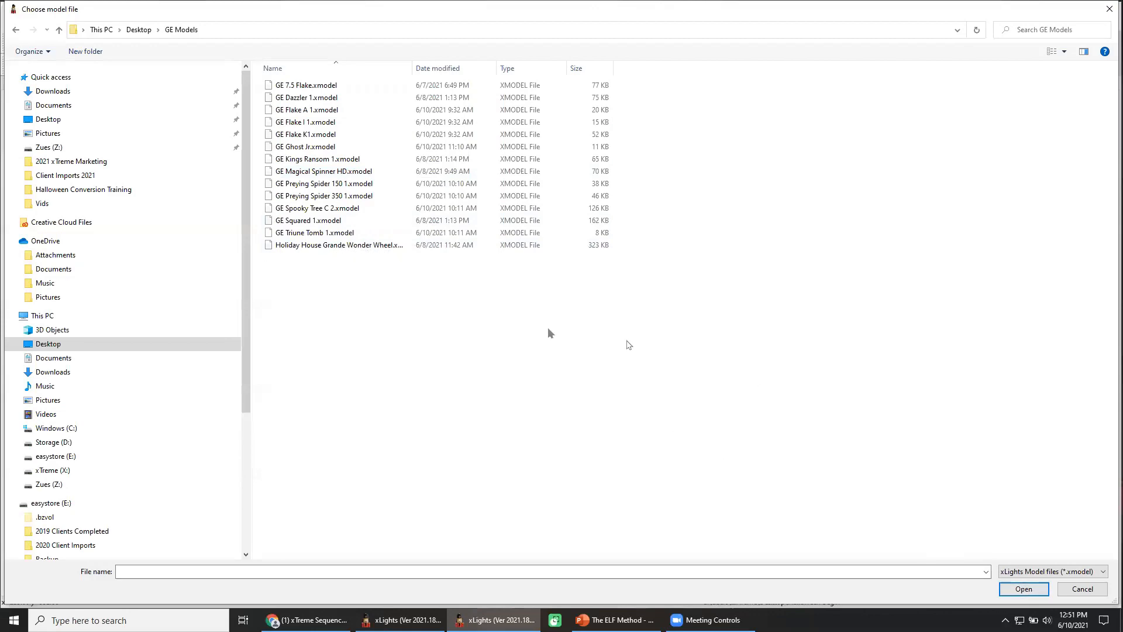
pyautogui.click(316, 185)
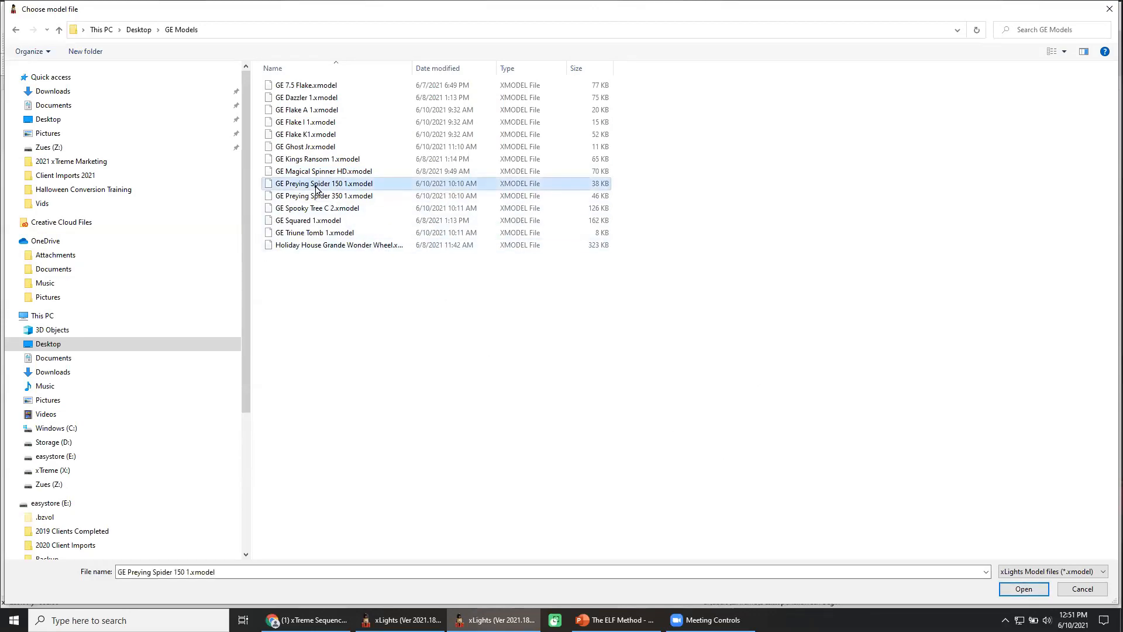
pyautogui.click(1022, 588)
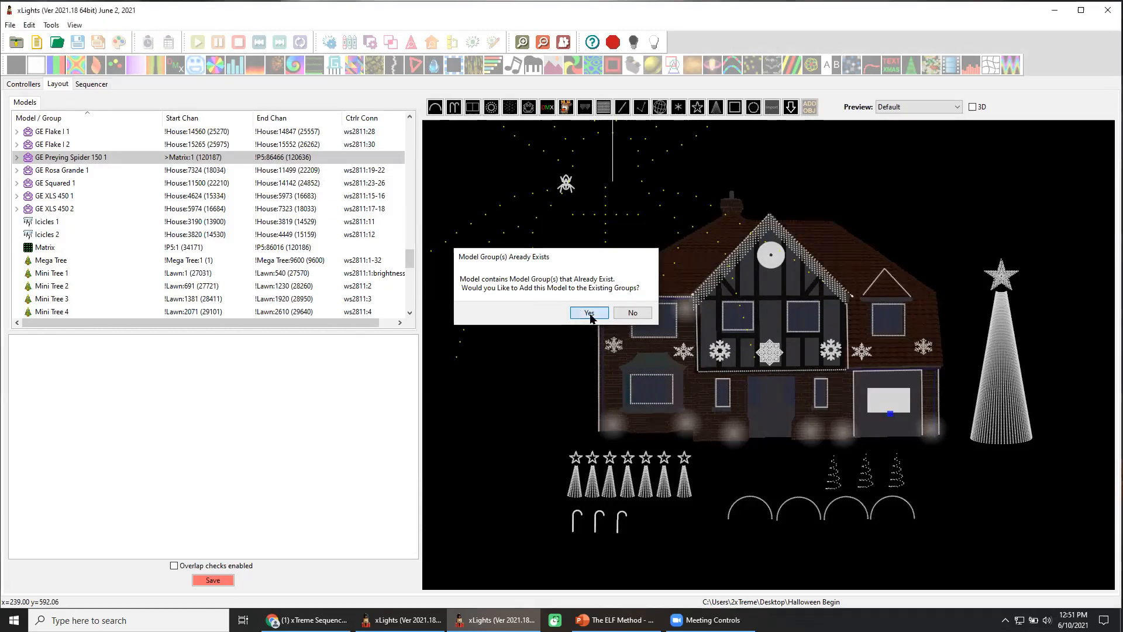
pyautogui.click(589, 313)
pyautogui.click(692, 318)
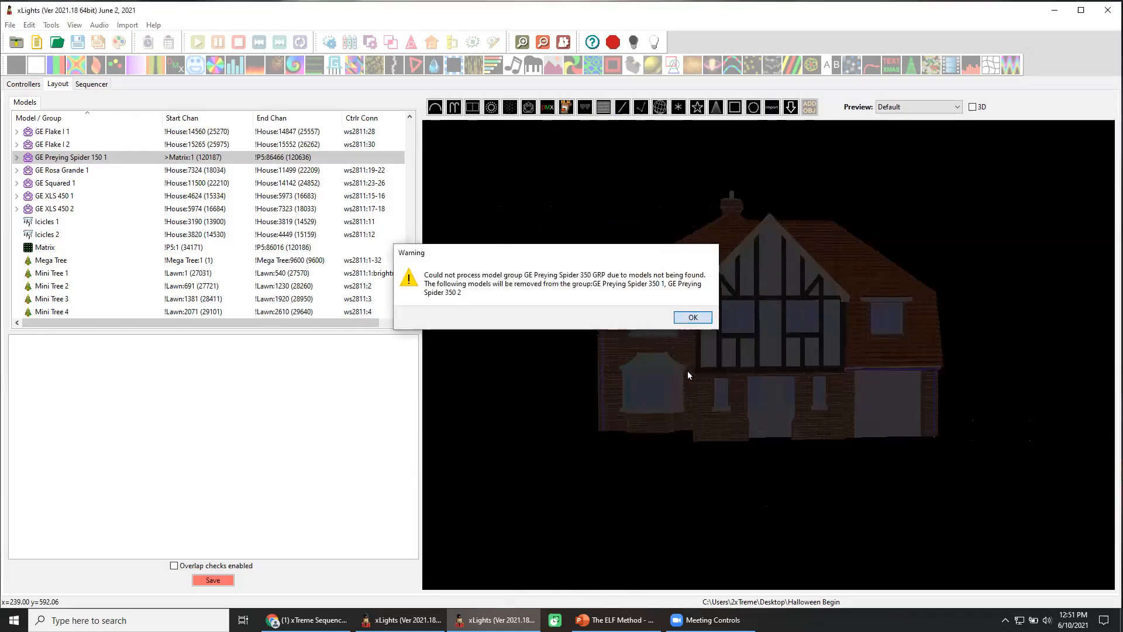
pyautogui.press('Return')
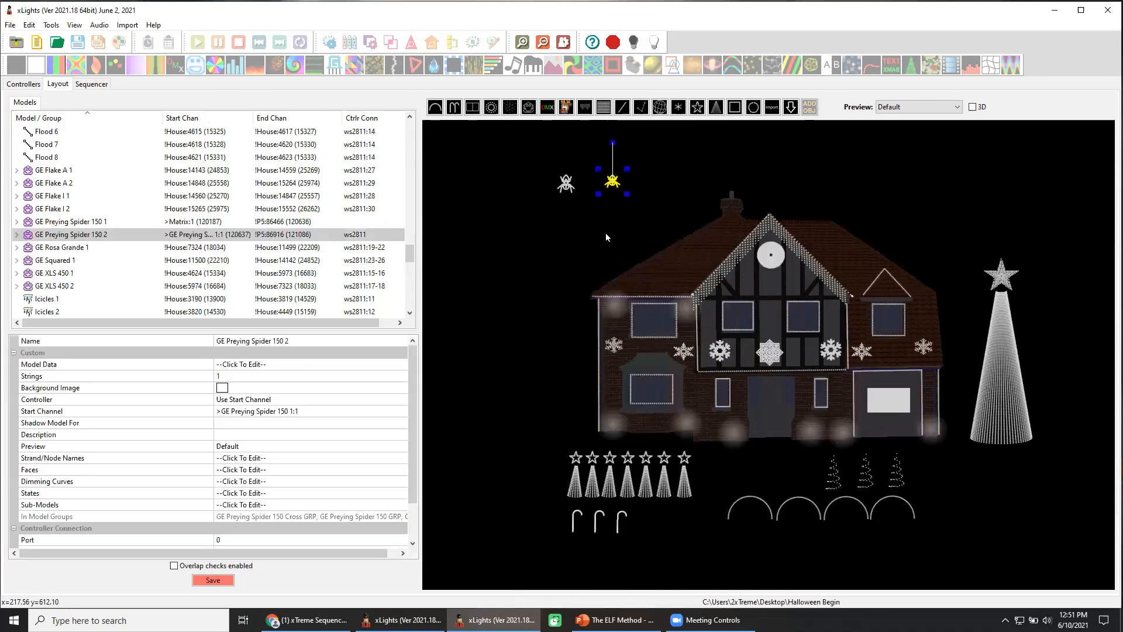
# Step: Check which spider submodels belong to the GE Preying Spider Crawly GRP group
pyautogui.scroll(20, 317, 259)
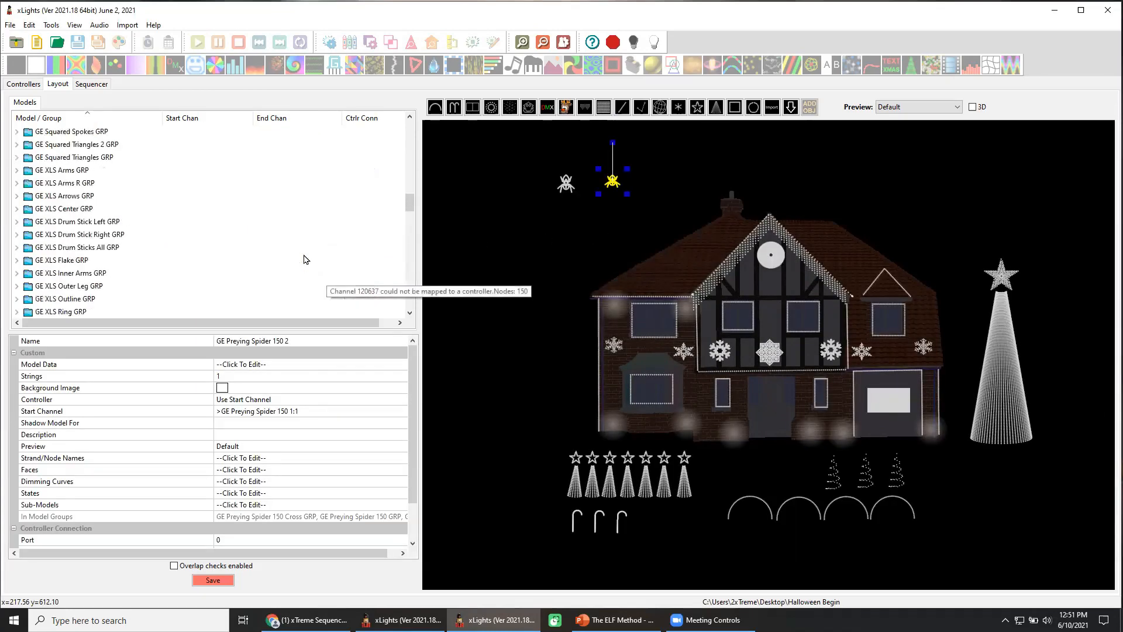
pyautogui.scroll(5, 208, 278)
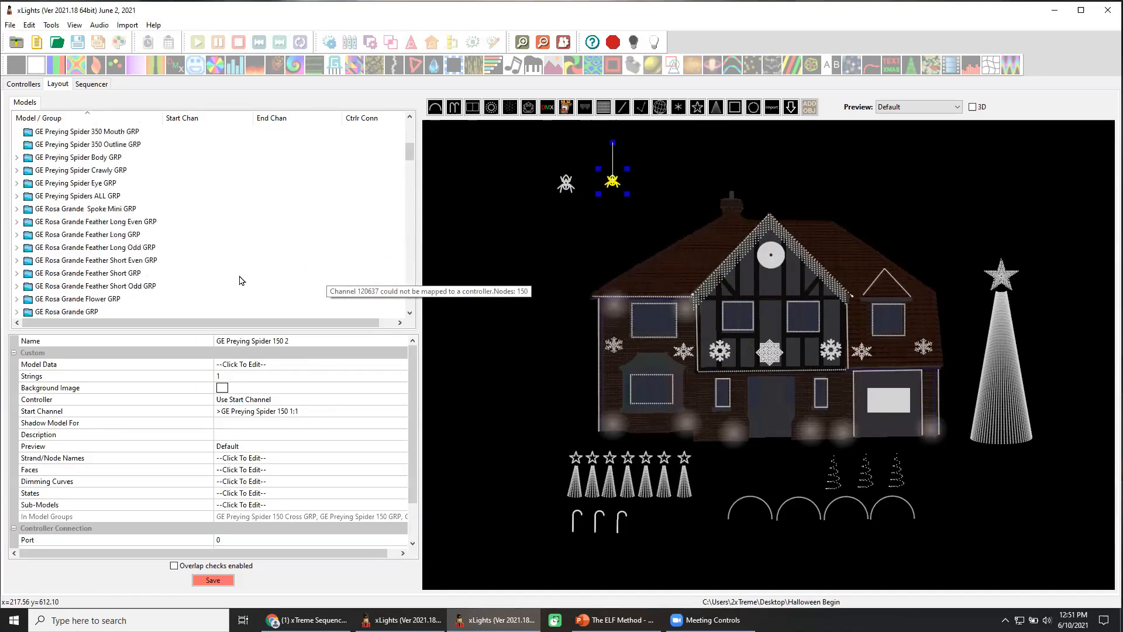
pyautogui.click(99, 170)
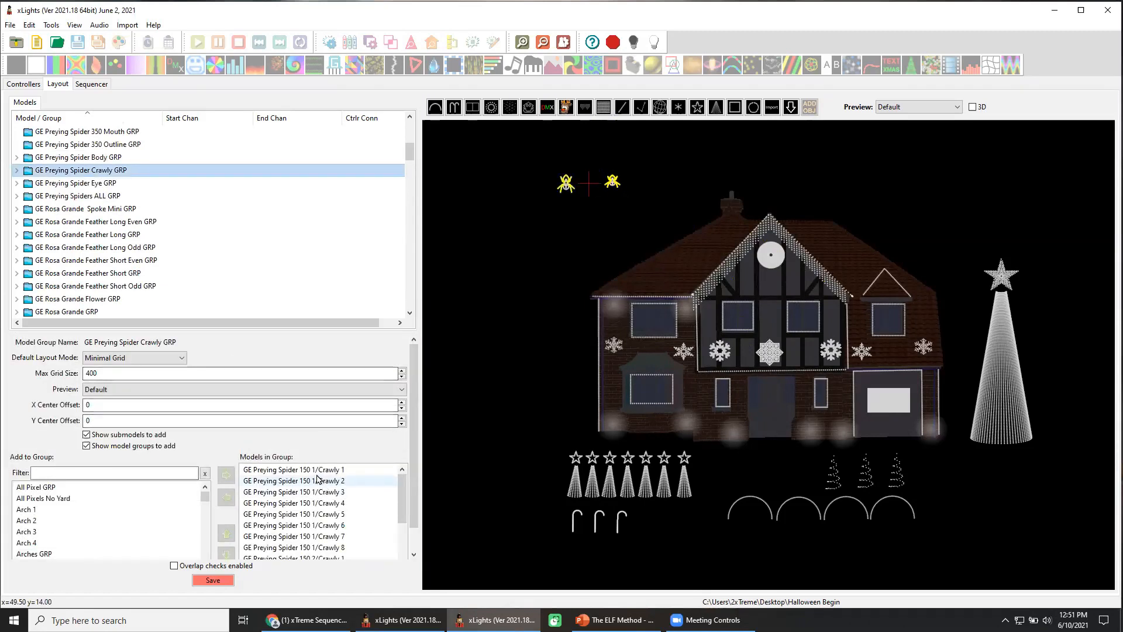
pyautogui.moveTo(400, 486); pyautogui.dragTo(402, 525)
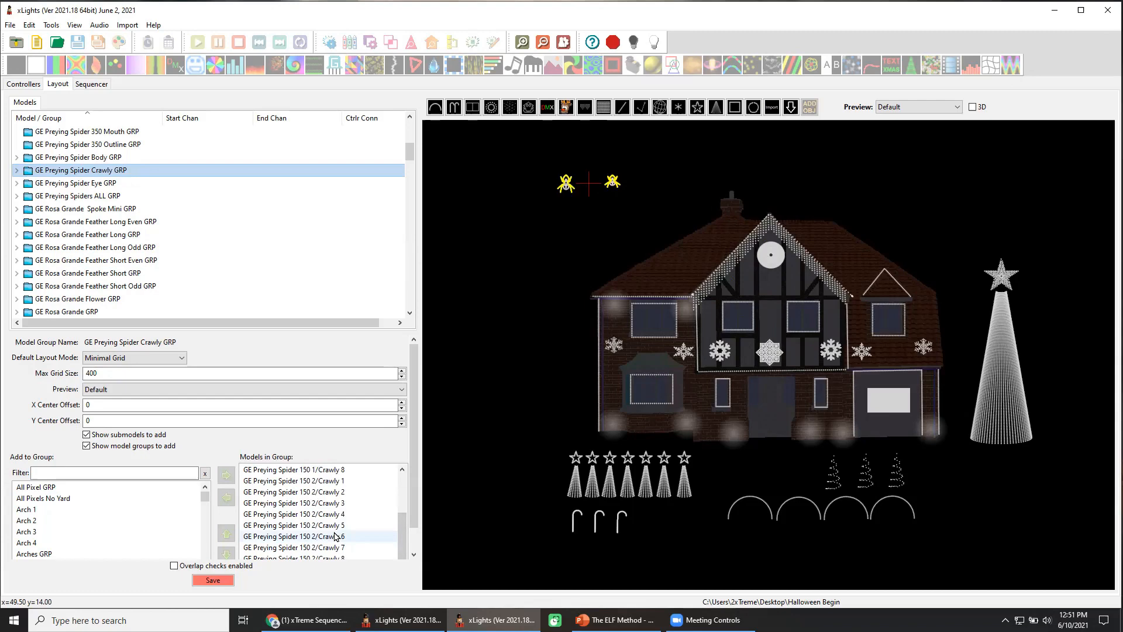
pyautogui.click(485, 444)
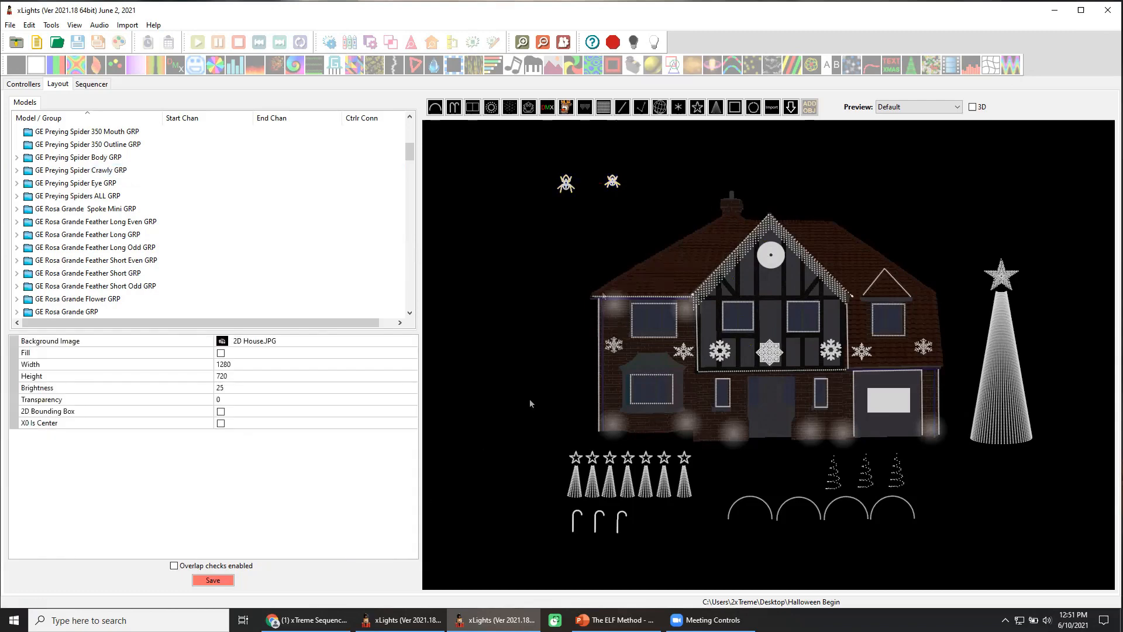
# Step: Import GE Preying Spider 150 1.xmodel again as a third small spider beside the second, adding it to the existing groups
pyautogui.click(772, 107)
pyautogui.moveTo(641, 164); pyautogui.dragTo(674, 193)
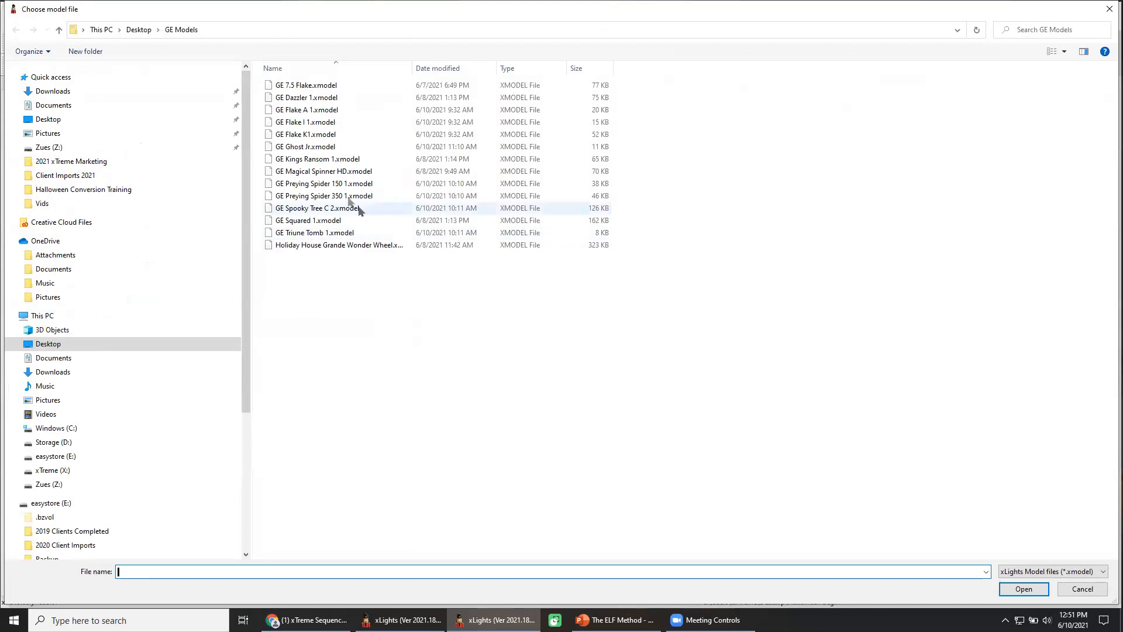
pyautogui.click(345, 183)
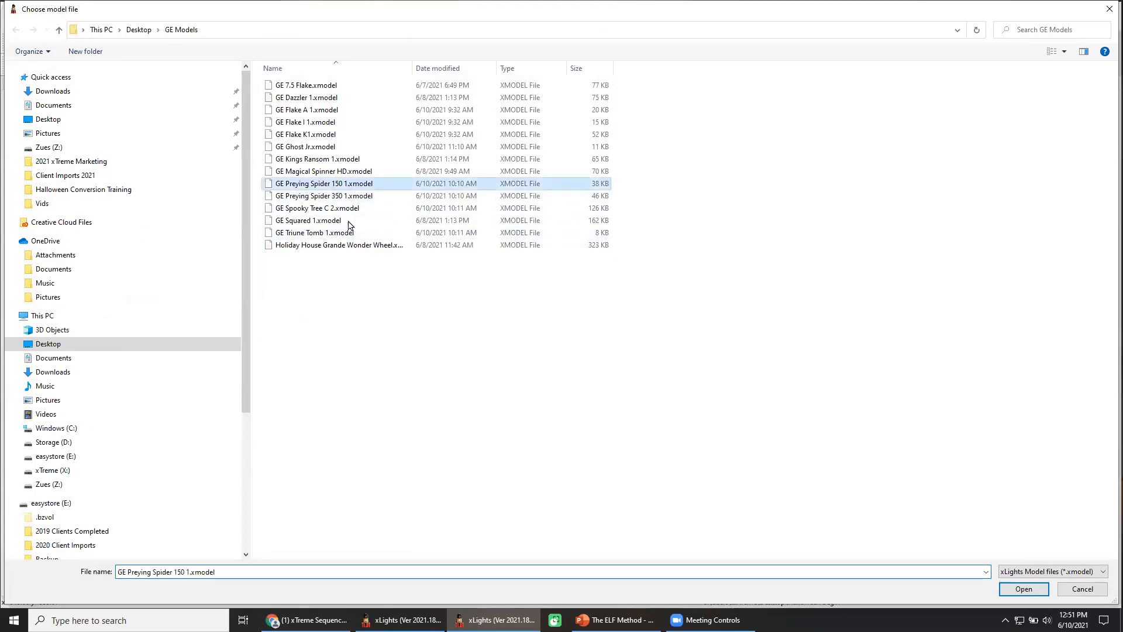
pyautogui.click(1023, 589)
pyautogui.click(590, 314)
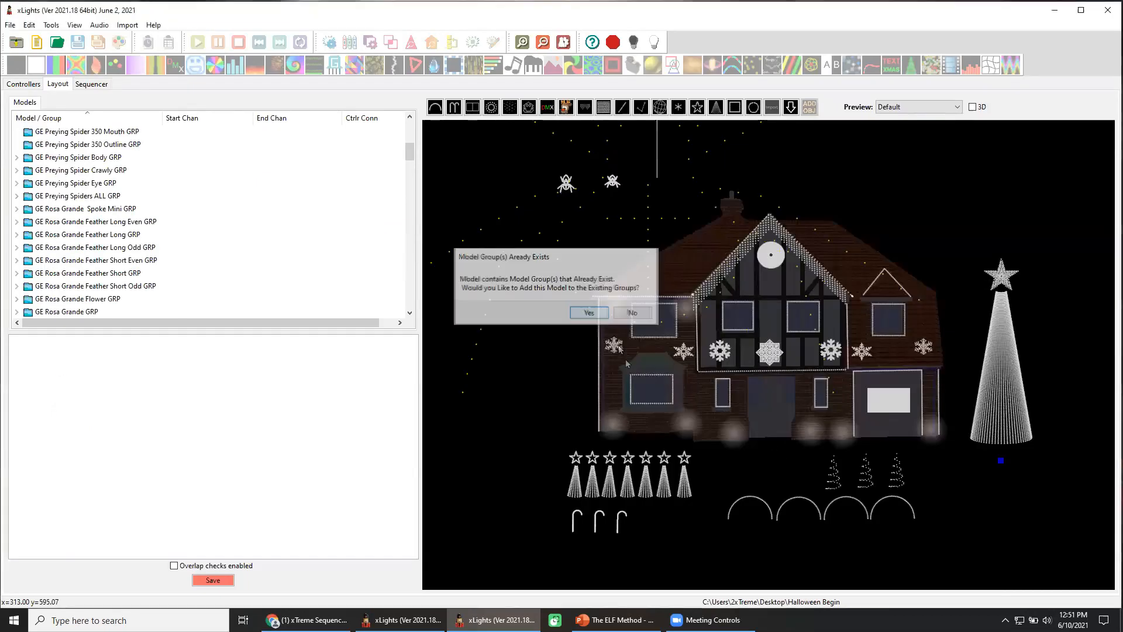
pyautogui.press('Return')
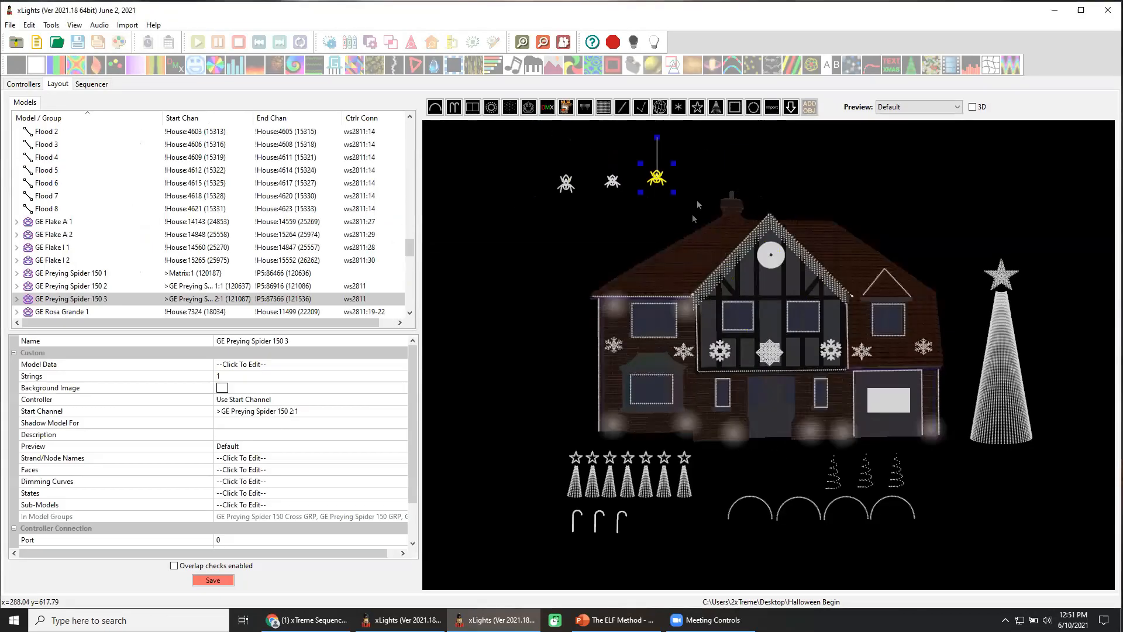
# Step: Place a fourth spider from GE Preying Spider 150 1.xmodel at the end of the row, adding it to the existing groups
pyautogui.click(756, 127)
pyautogui.click(692, 176)
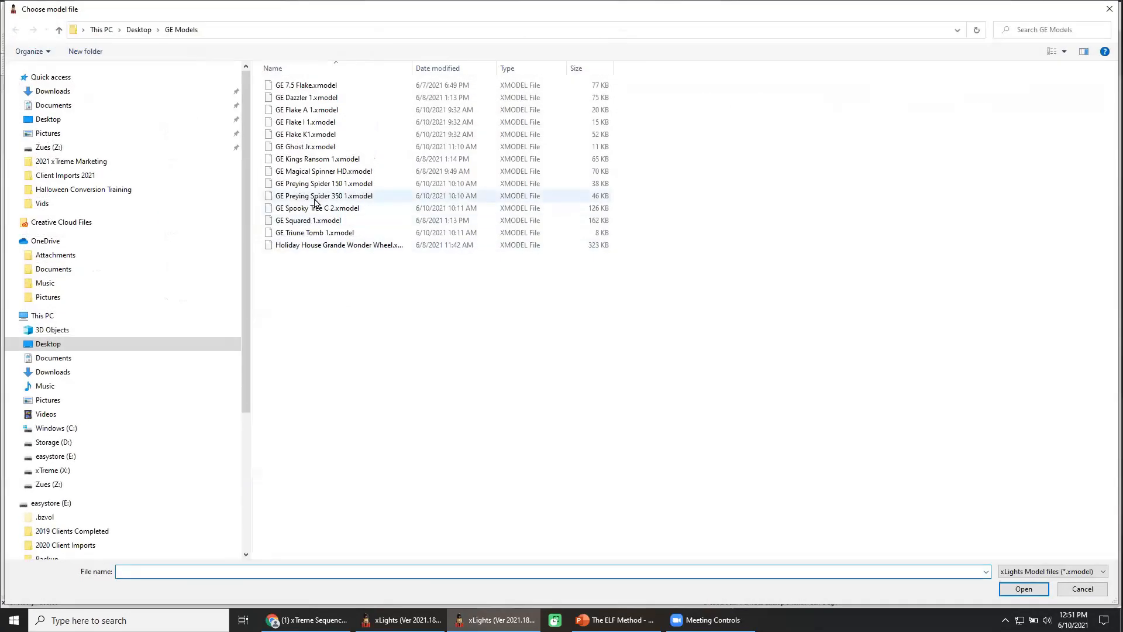
pyautogui.doubleClick(316, 184)
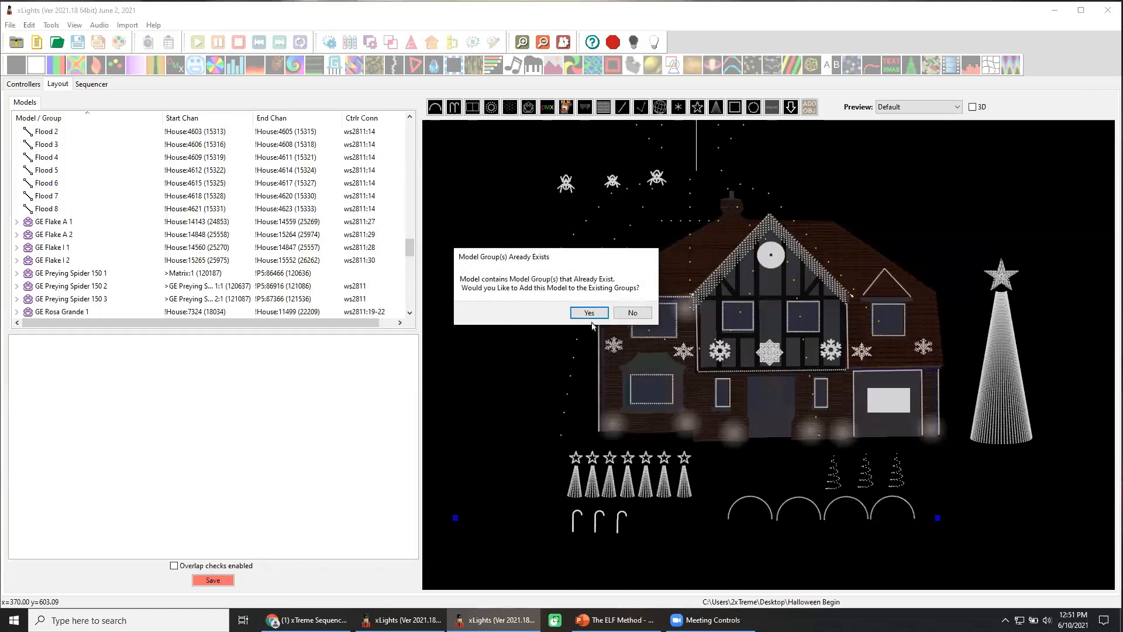
pyautogui.click(587, 313)
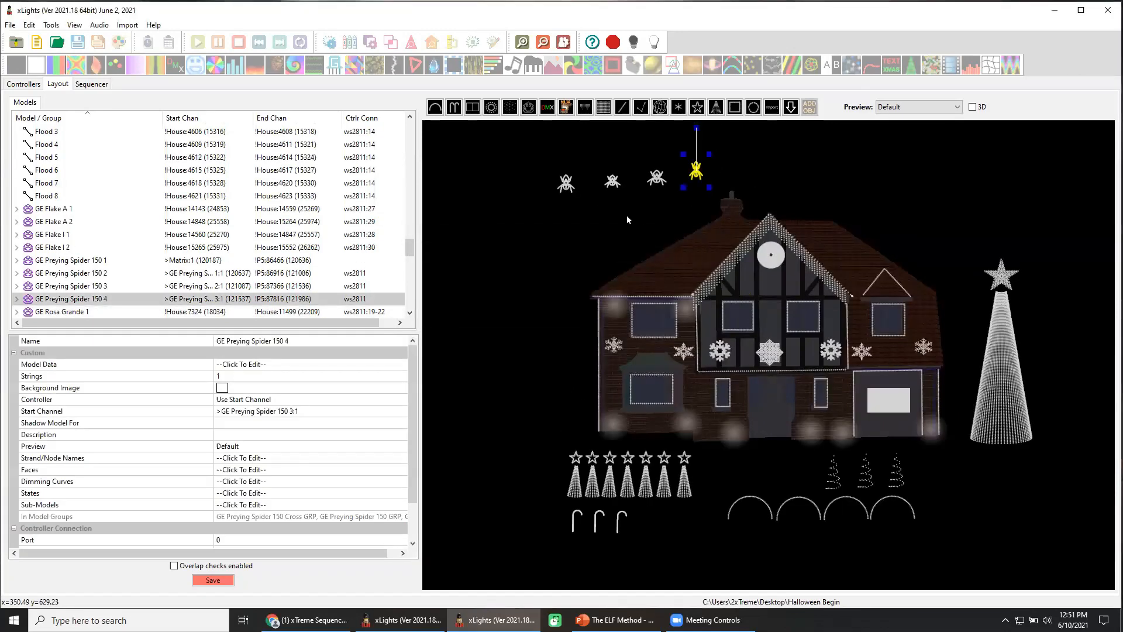
# Step: Match the size of GE Preying Spider 150 2, 3 and 4 to GE Preying Spider 150 1
pyautogui.click(566, 183)
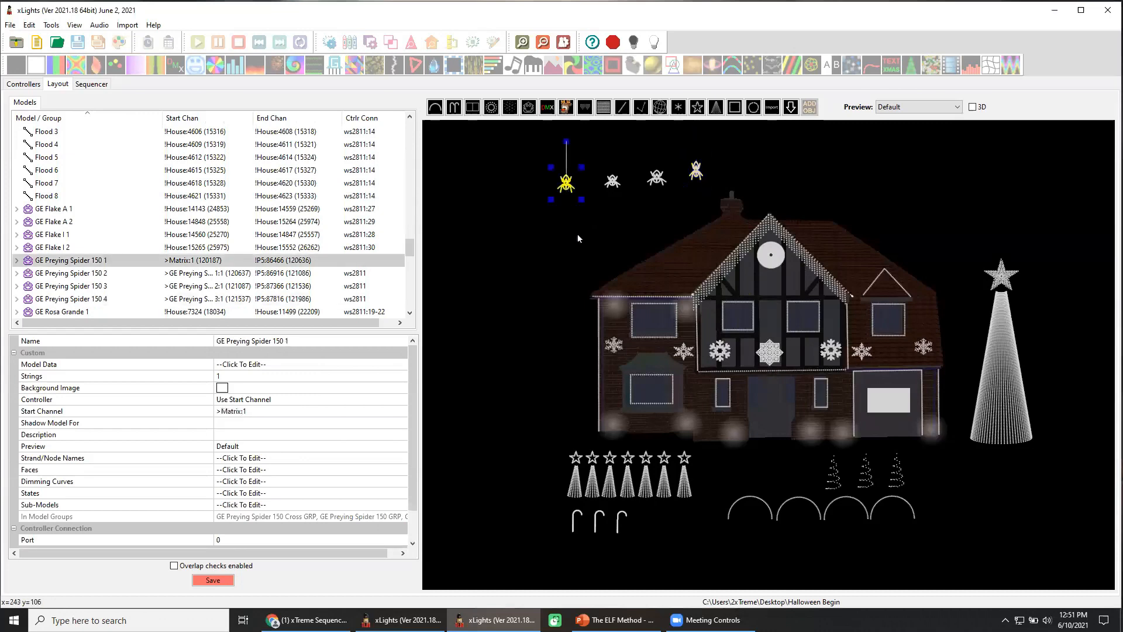
pyautogui.keyDown('ctrl'); pyautogui.click(612, 181); pyautogui.keyUp('ctrl')
pyautogui.keyDown('ctrl'); pyautogui.click(657, 178); pyautogui.keyUp('ctrl')
pyautogui.keyDown('ctrl'); pyautogui.click(696, 171); pyautogui.keyUp('ctrl')
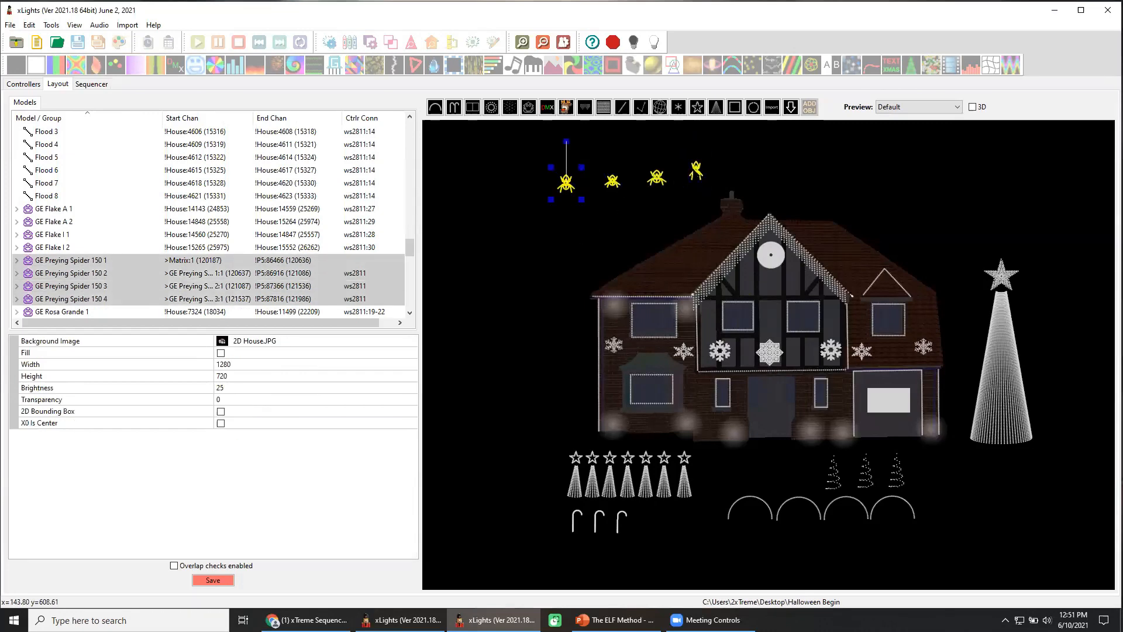
pyautogui.rightClick(696, 172)
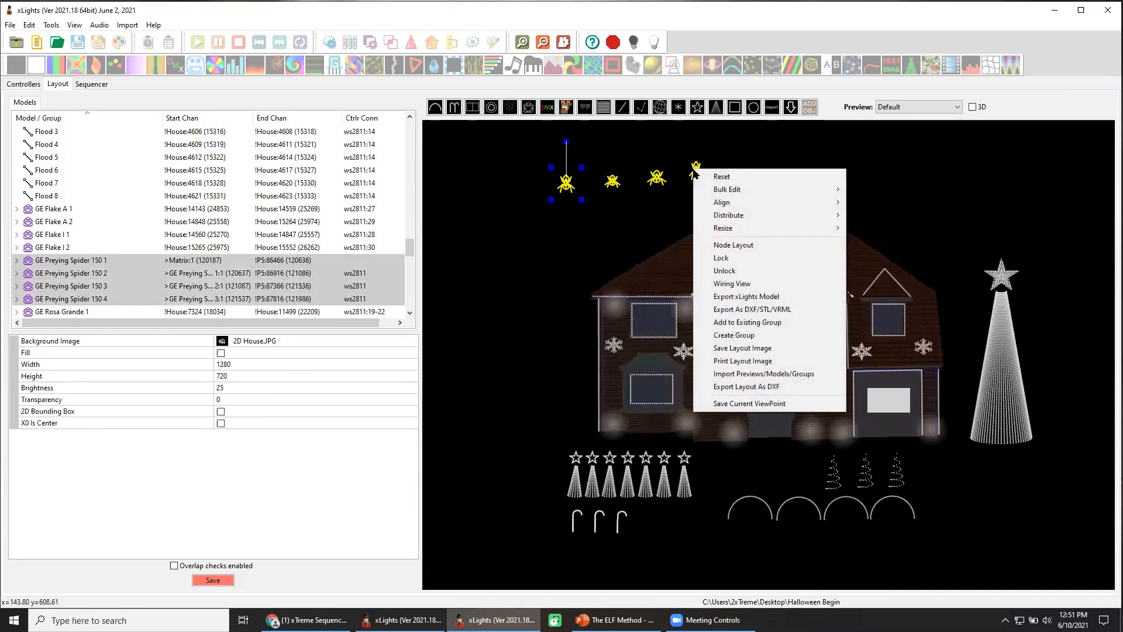
pyautogui.moveTo(731, 231)
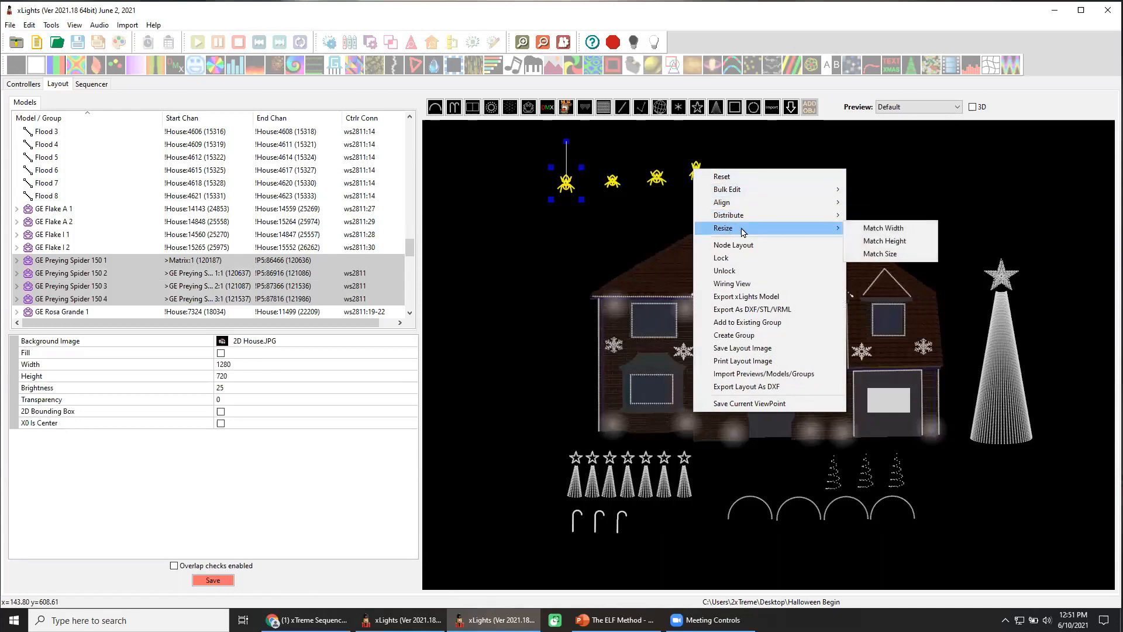
pyautogui.click(876, 255)
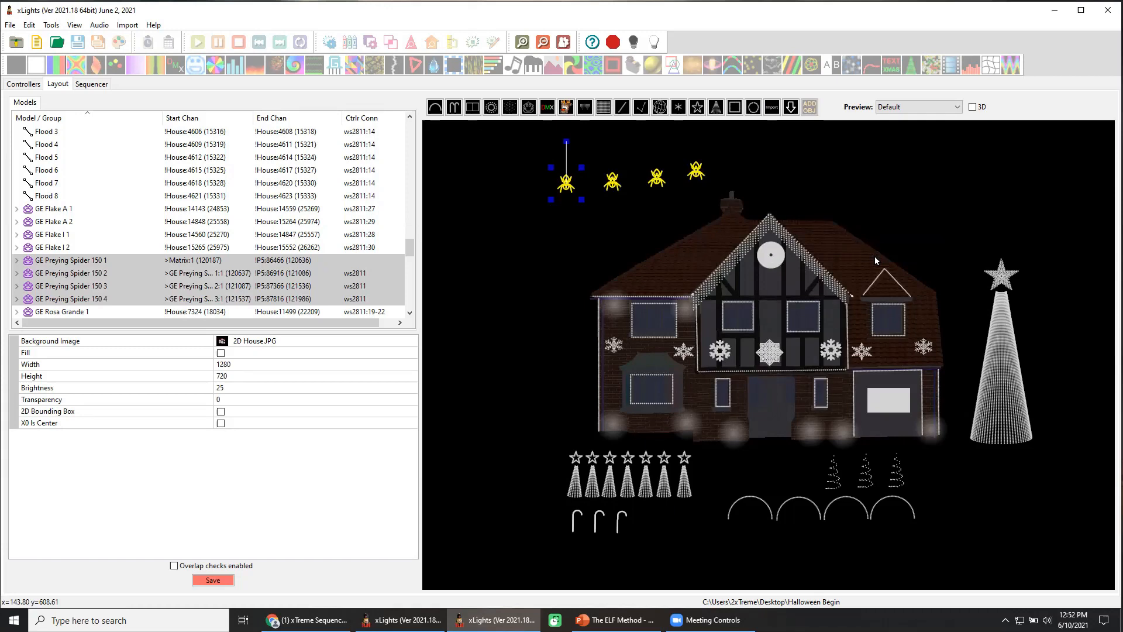
pyautogui.click(795, 173)
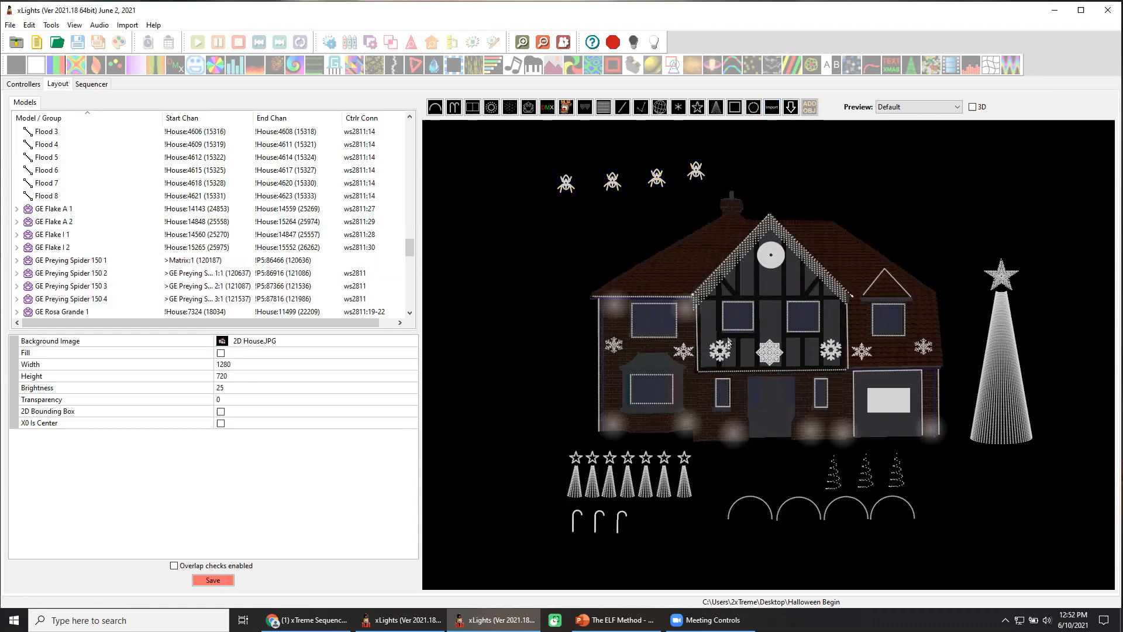
# Step: Import GE Preying Spider 350 1.xmodel above the roof, apart from the row of 150 spiders, adding it to the existing groups
pyautogui.click(773, 108)
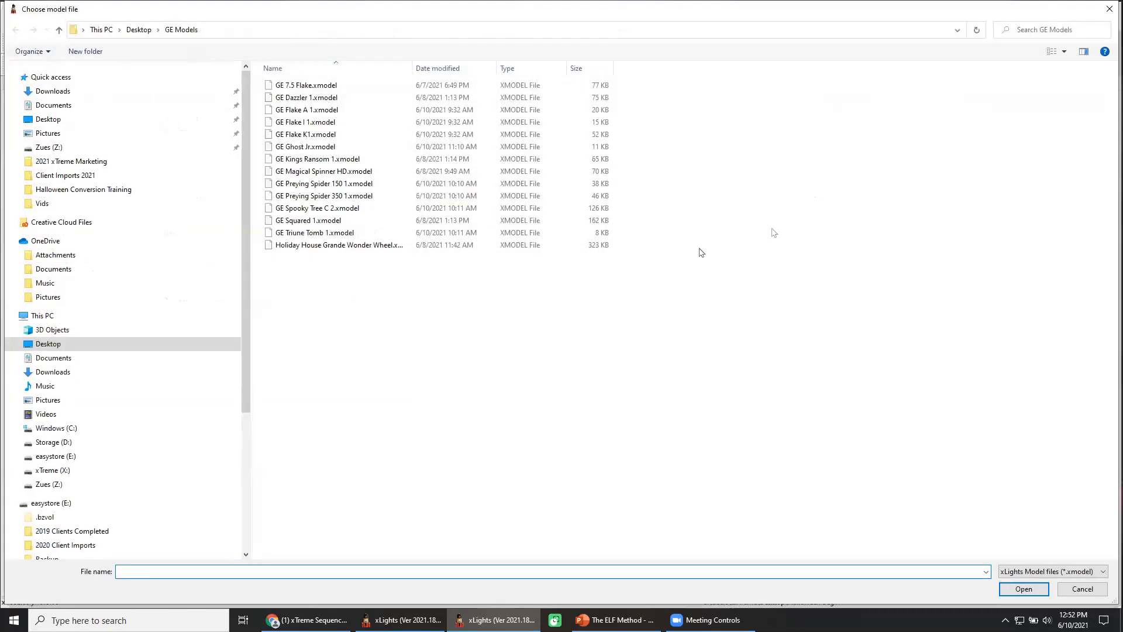
pyautogui.click(339, 197)
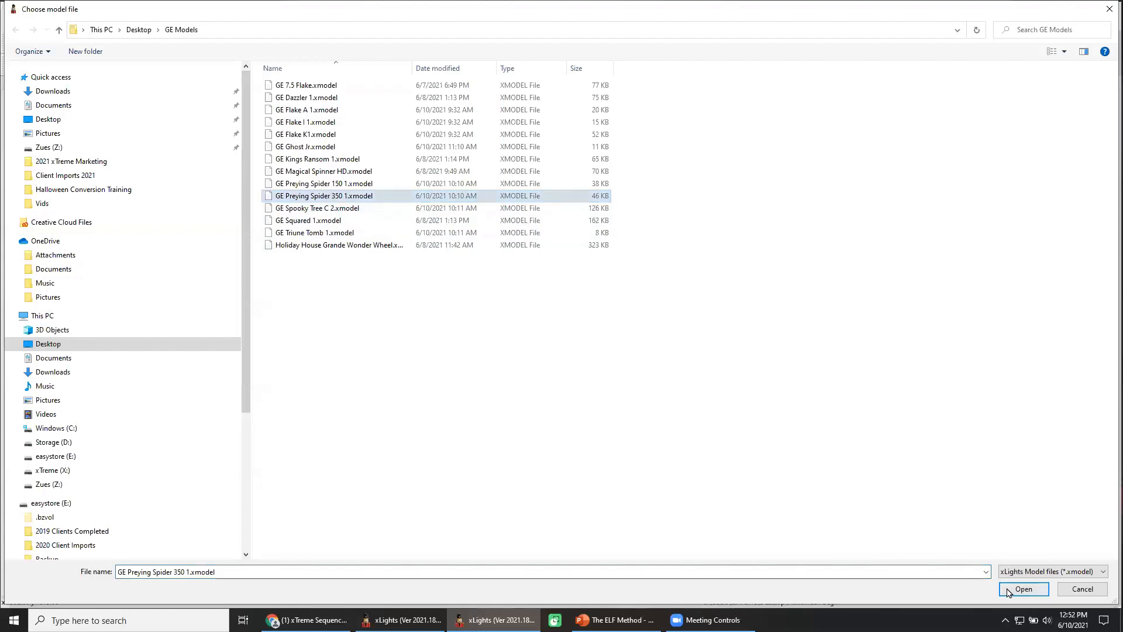
pyautogui.click(1023, 589)
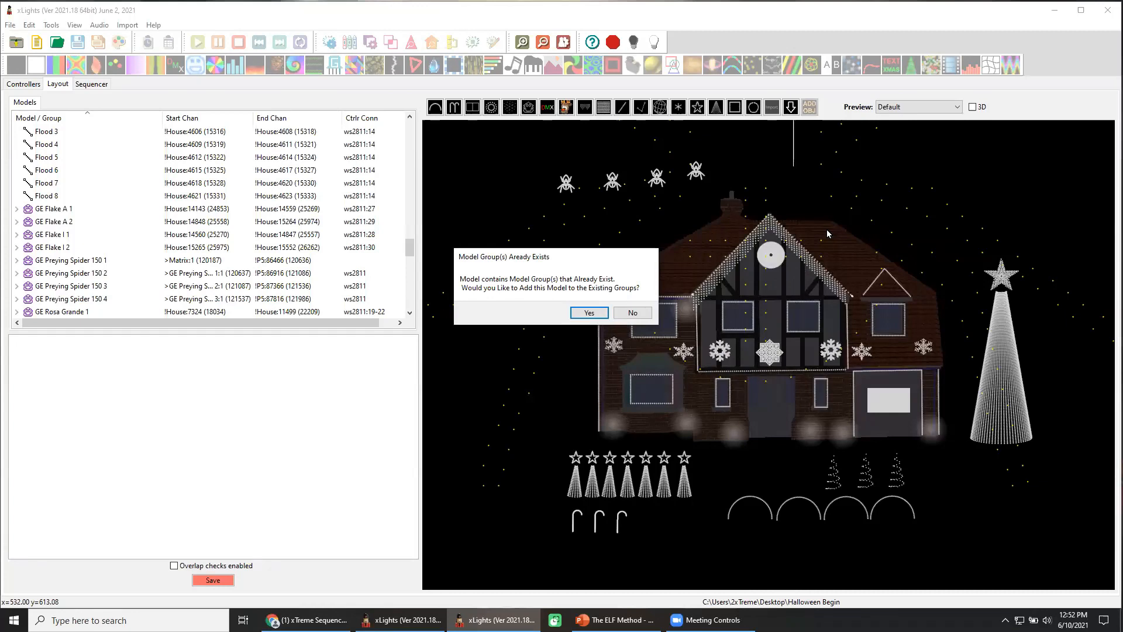
pyautogui.click(589, 312)
pyautogui.click(690, 316)
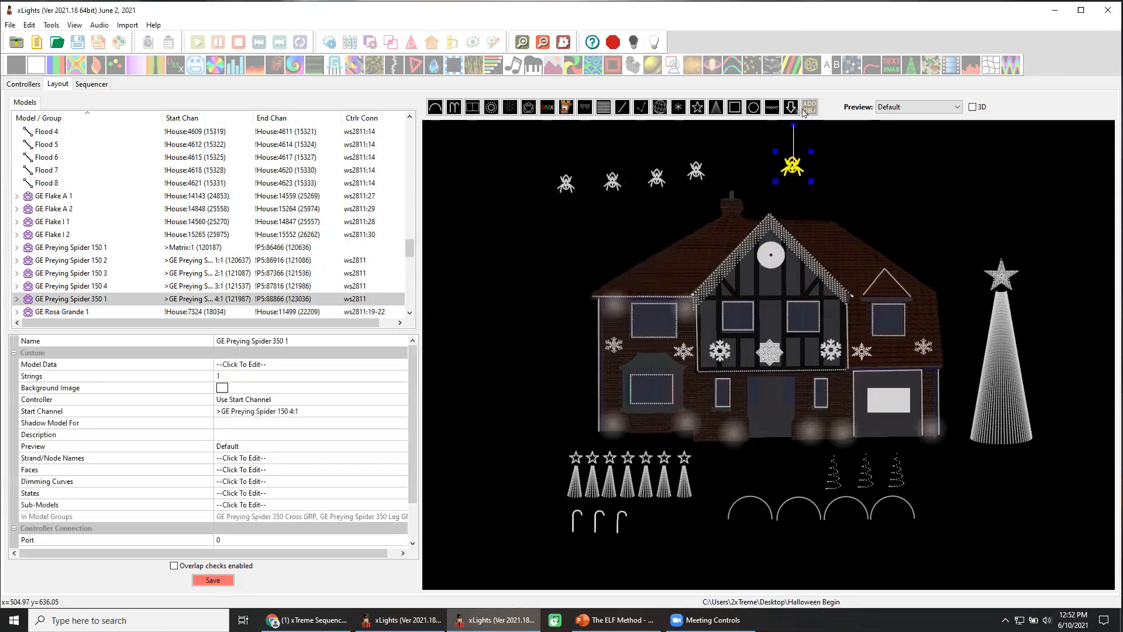
# Step: Import a second spider from GE Preying Spider 350 1.xmodel next to the first 350 spider
pyautogui.click(835, 173)
pyautogui.moveTo(840, 174); pyautogui.dragTo(852, 183)
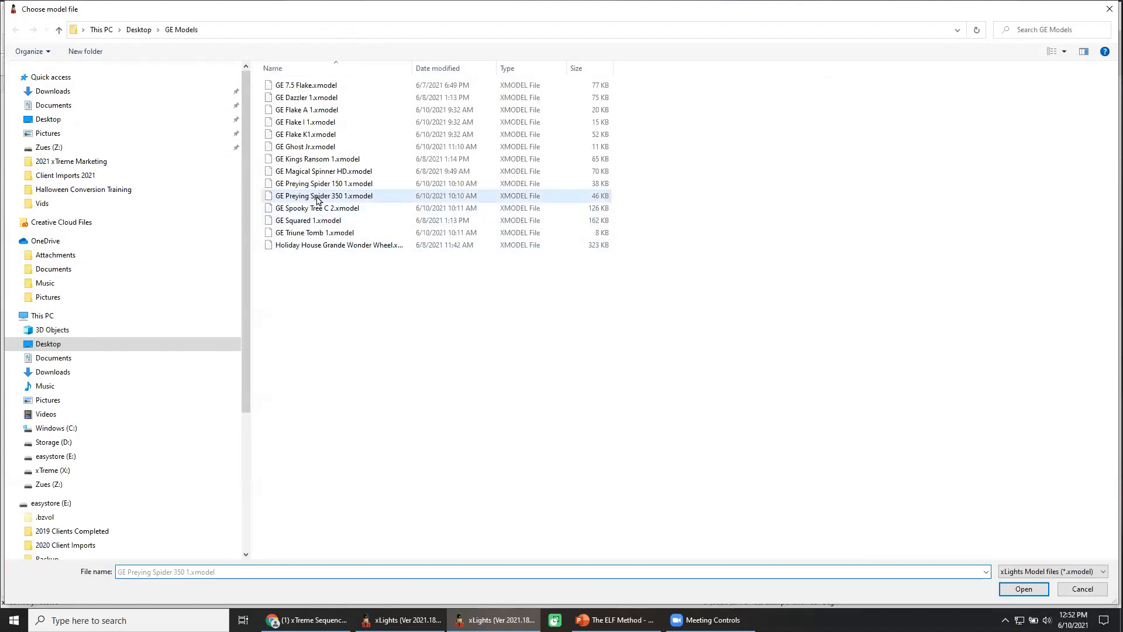
pyautogui.doubleClick(320, 196)
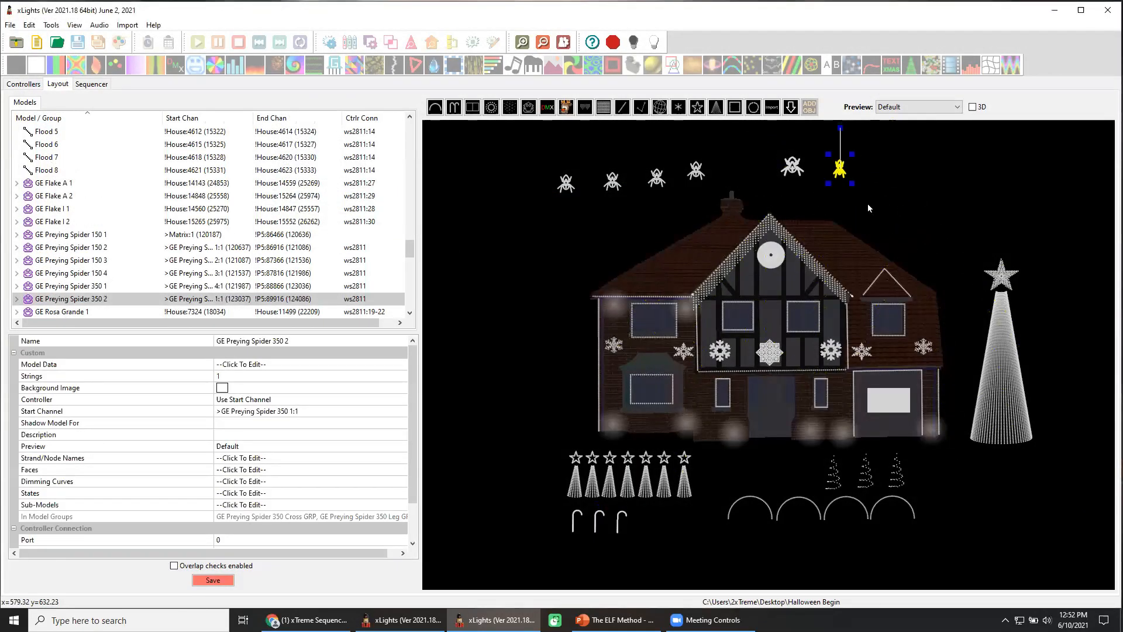
# Step: Reposition GE Preying Spider 350 1 above the roof peak and match the size of GE Preying Spider 350 2 to it
pyautogui.click(801, 171)
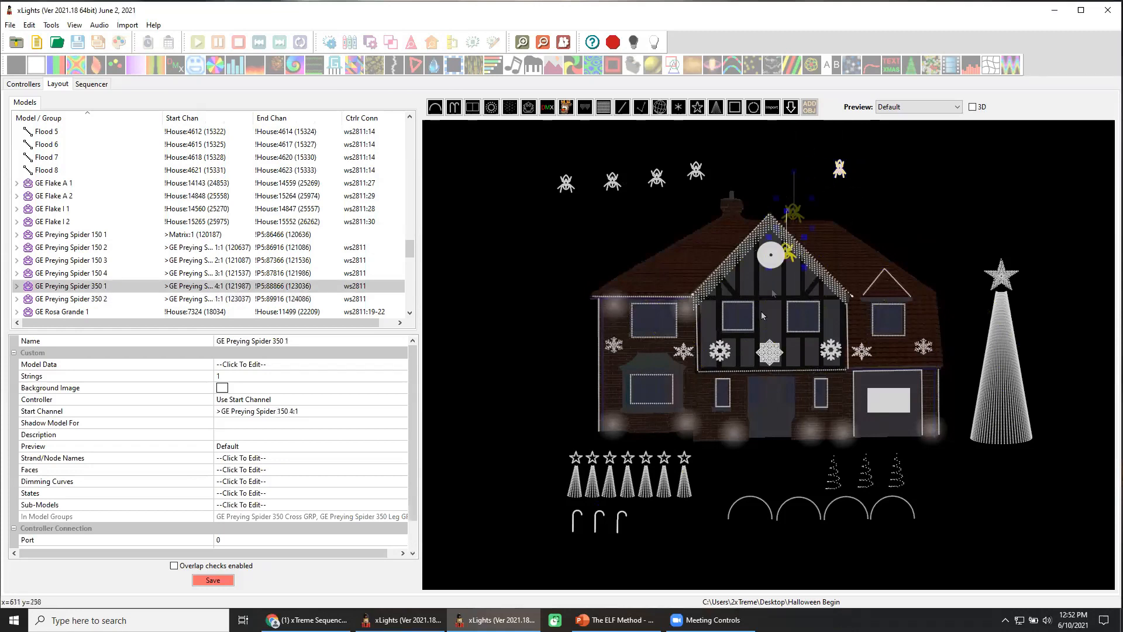
pyautogui.moveTo(806, 184); pyautogui.dragTo(804, 192)
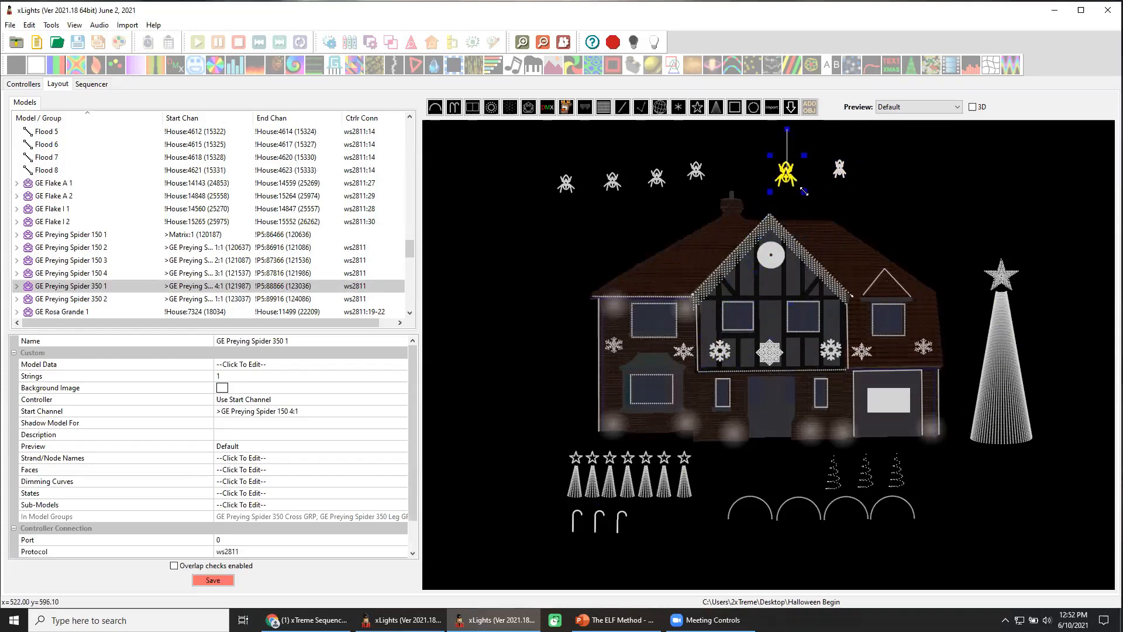
pyautogui.keyDown('ctrl'); pyautogui.click(841, 174); pyautogui.keyUp('ctrl')
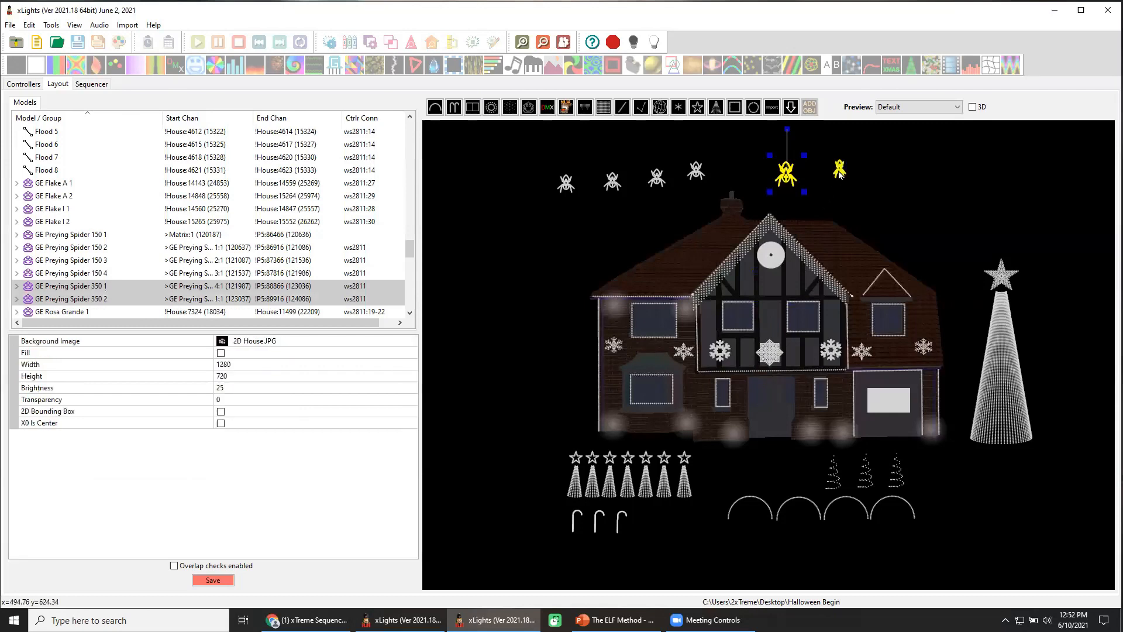
pyautogui.rightClick(840, 173)
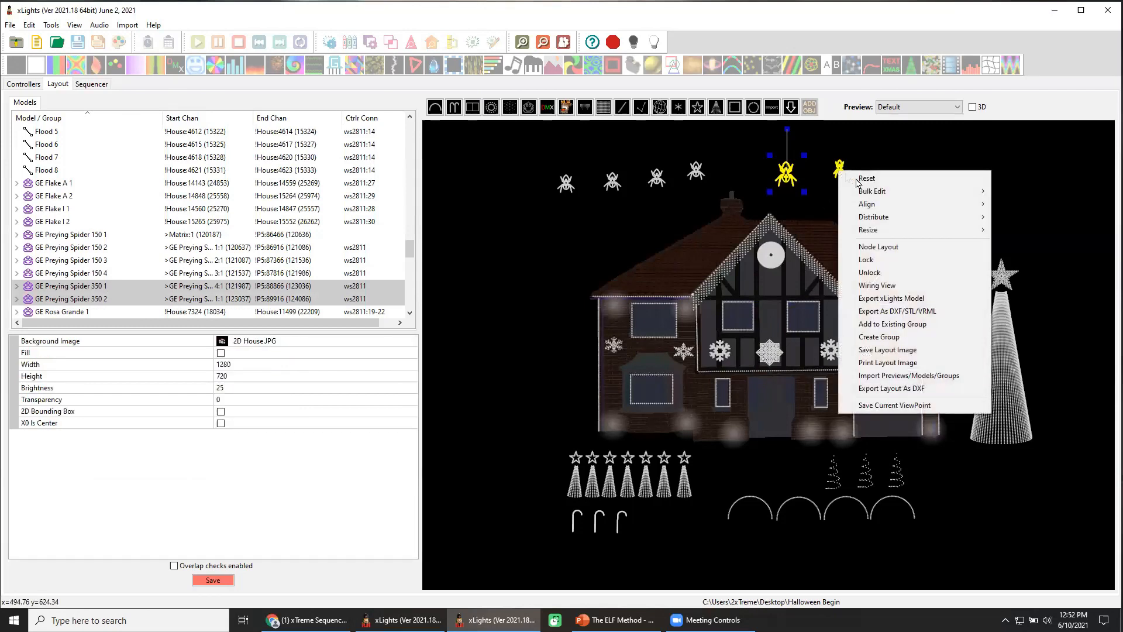
pyautogui.moveTo(889, 231)
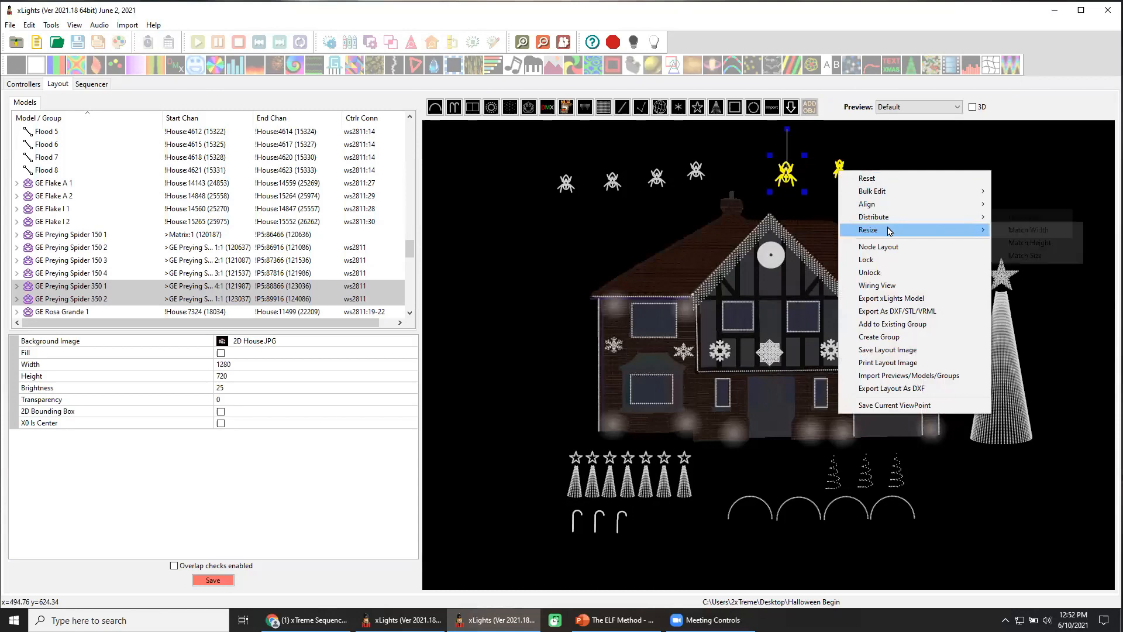
pyautogui.click(1047, 257)
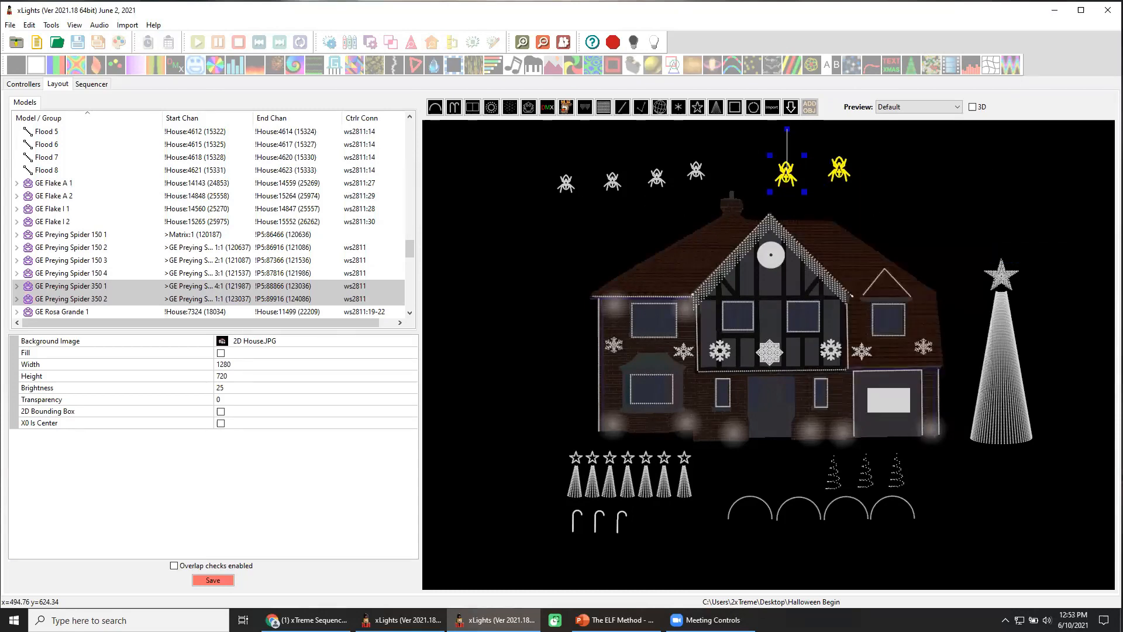
# Step: Align all six Preying Spiders in one level row with GE Preying Spider 350 1 and save the layout
pyautogui.keyDown('ctrl'); pyautogui.click(695, 171); pyautogui.keyUp('ctrl')
pyautogui.keyDown('ctrl'); pyautogui.click(657, 177); pyautogui.keyUp('ctrl')
pyautogui.keyDown('ctrl'); pyautogui.click(612, 181); pyautogui.keyUp('ctrl')
pyautogui.keyDown('ctrl'); pyautogui.click(566, 185); pyautogui.keyUp('ctrl')
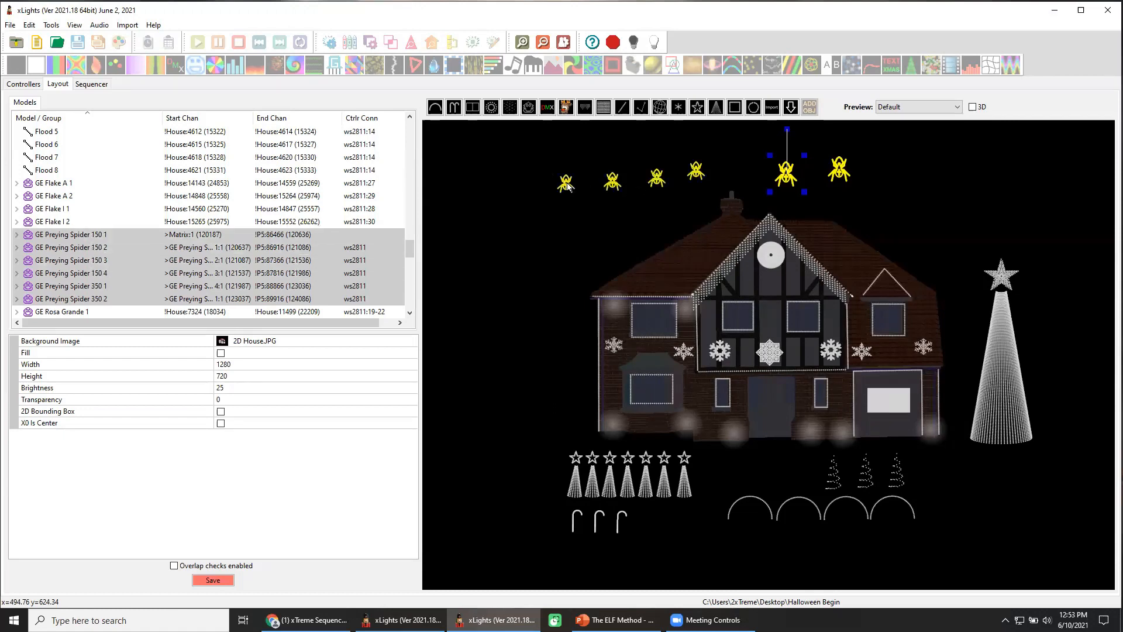
pyautogui.rightClick(567, 183)
pyautogui.moveTo(606, 210)
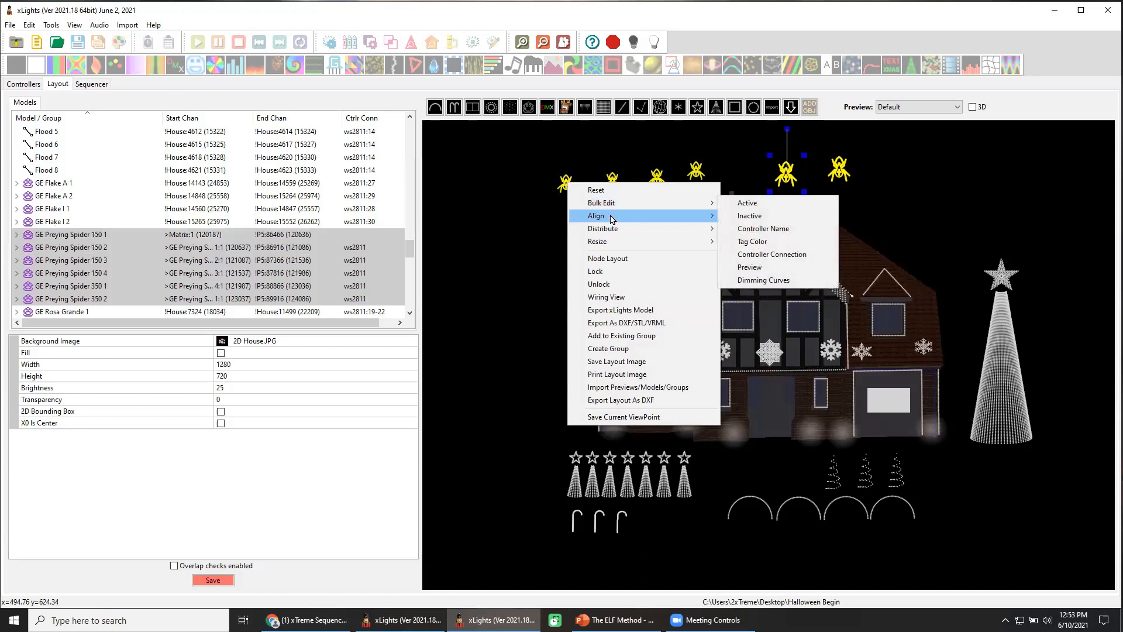
pyautogui.click(833, 214)
pyautogui.click(936, 230)
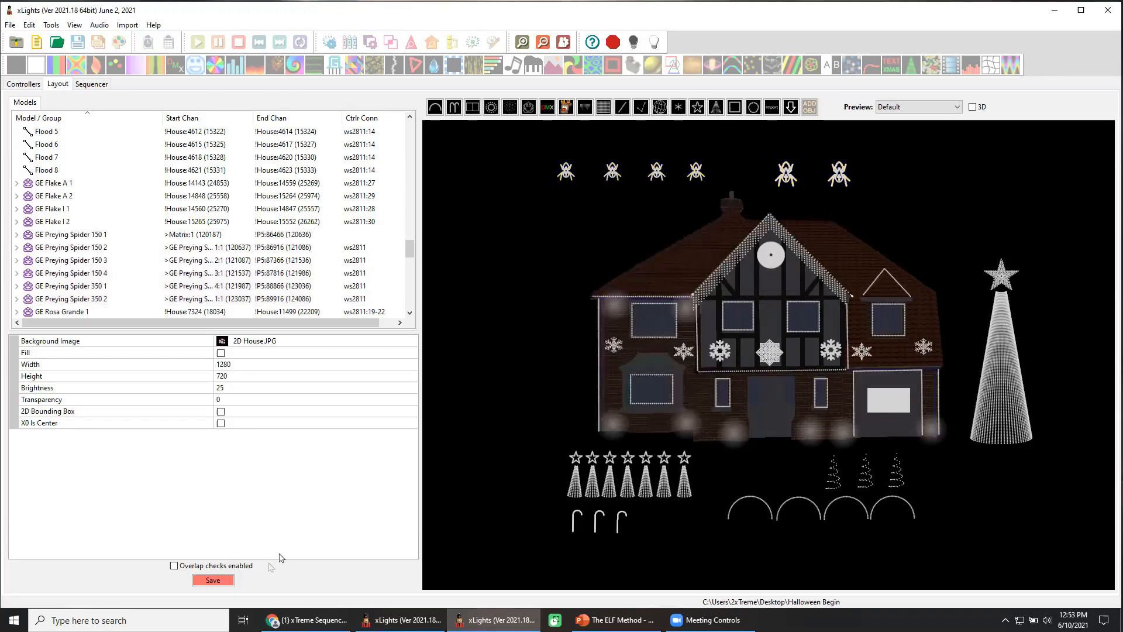
pyautogui.click(213, 580)
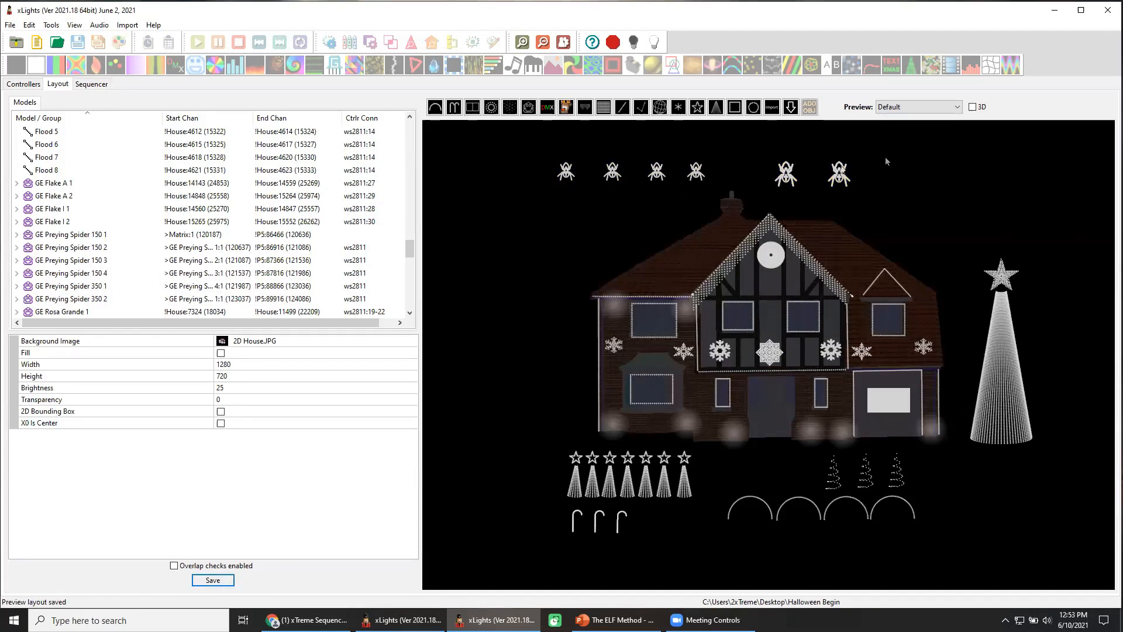
# Step: Import GE Triune Tomb 1.xmodel beside the 350 spiders and adjust its placement above the roof
pyautogui.click(772, 108)
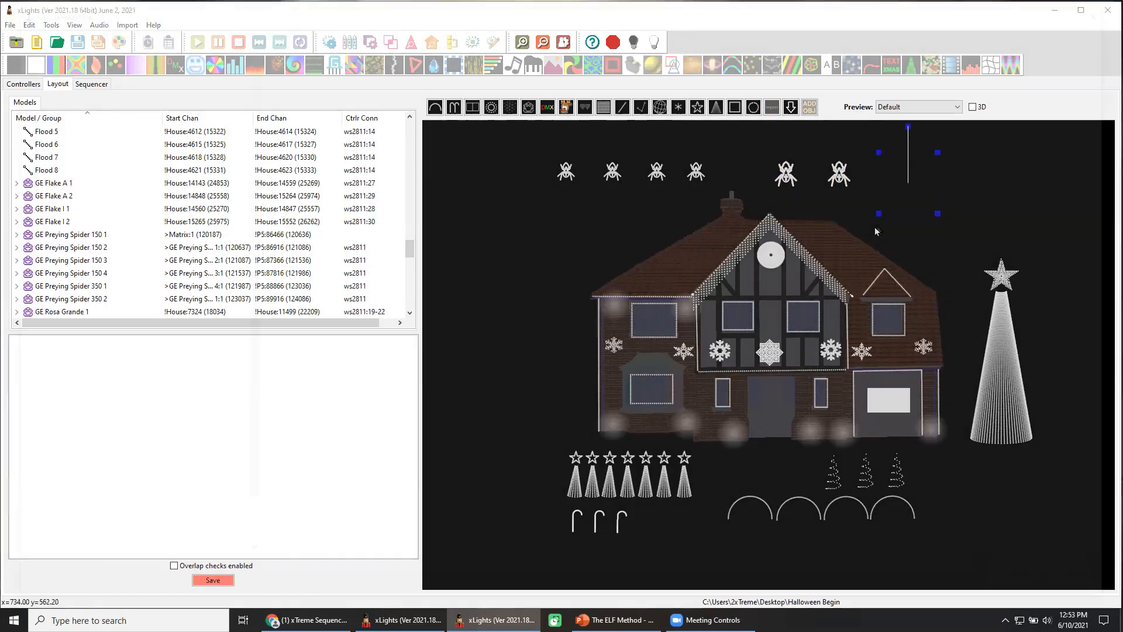
pyautogui.click(875, 226)
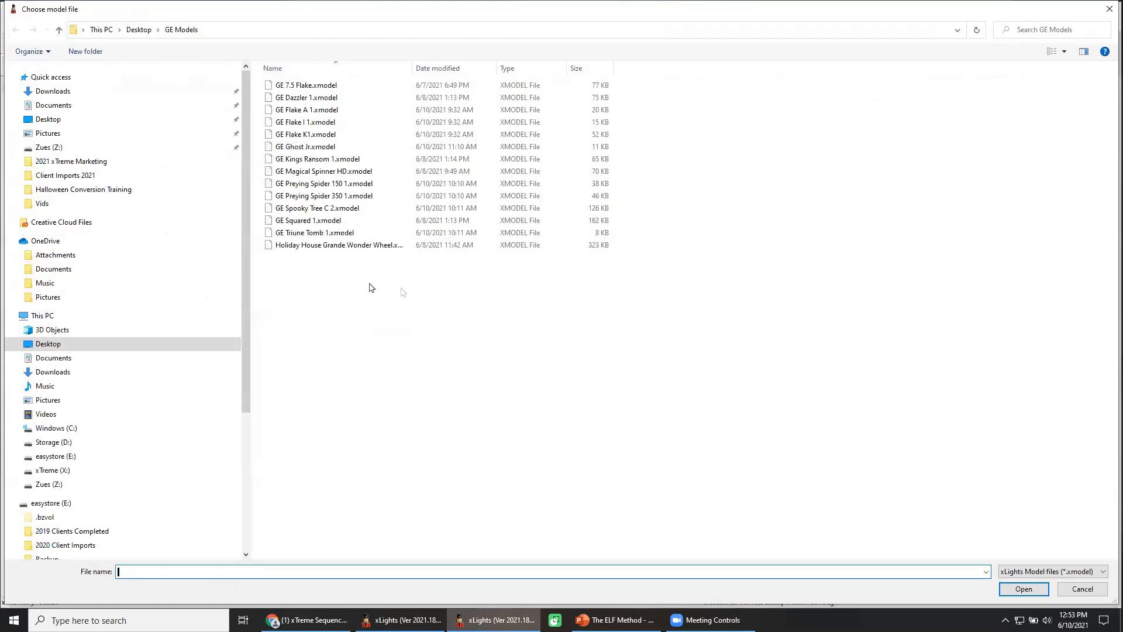
pyautogui.click(332, 234)
pyautogui.click(1024, 588)
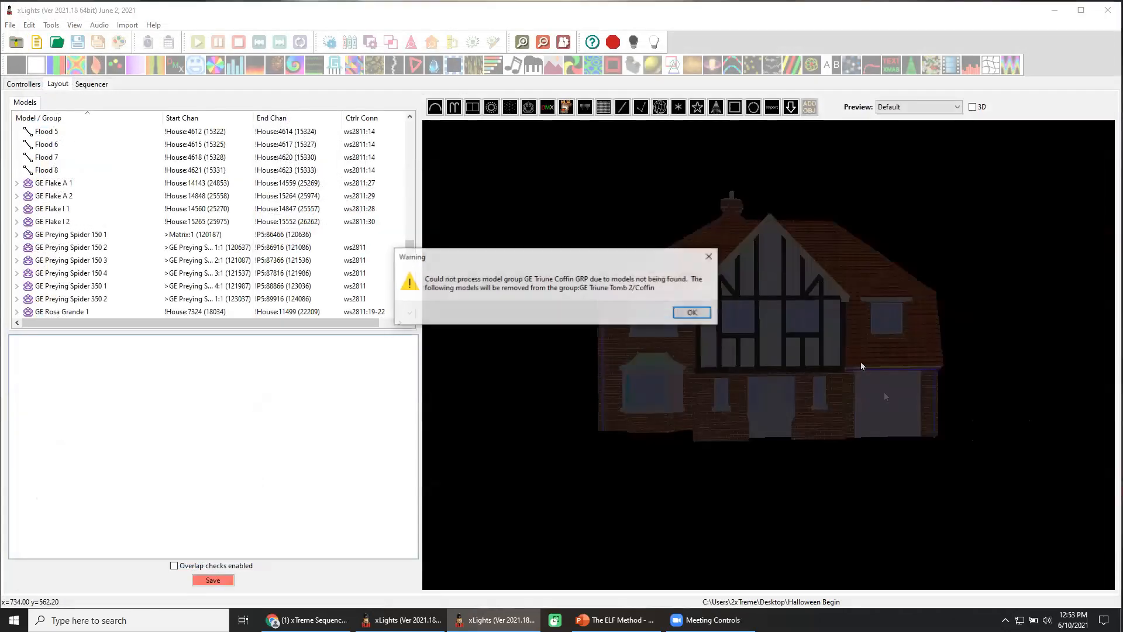
pyautogui.click(692, 313)
pyautogui.click(707, 317)
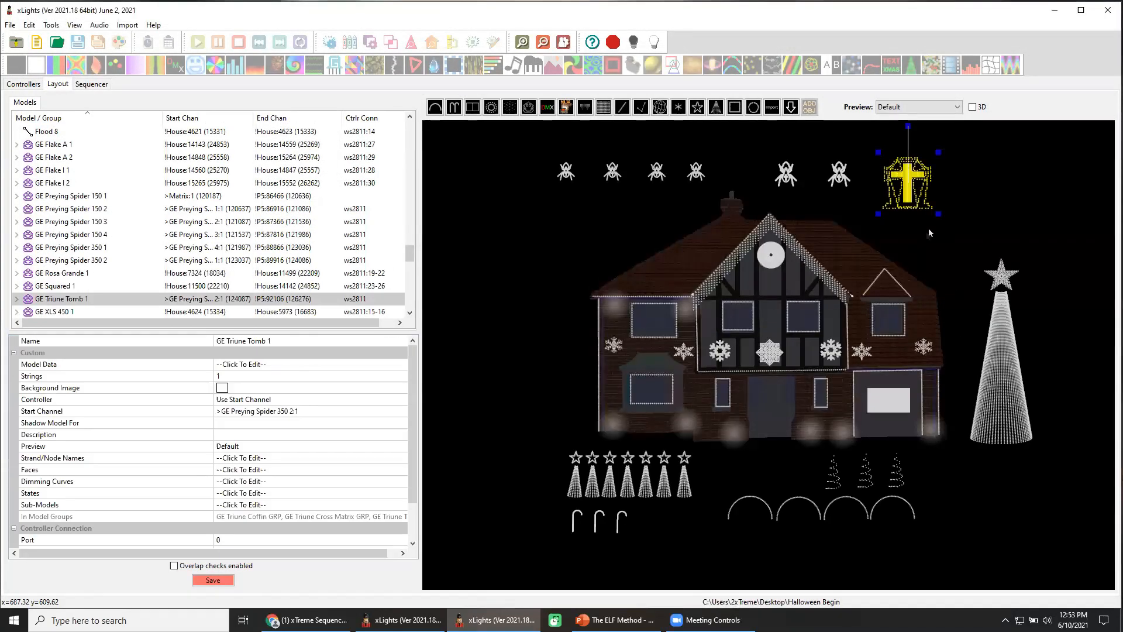
pyautogui.moveTo(915, 190)
pyautogui.mouseDown()
pyautogui.moveTo(649, 459)
pyautogui.moveTo(884, 326)
pyautogui.moveTo(917, 246)
pyautogui.moveTo(939, 243)
pyautogui.moveTo(914, 192)
pyautogui.mouseUp()
# Step: Import GE Spooky Tree C 2.xmodel above the mega tree, enlarge it slightly and save the layout
pyautogui.click(971, 217)
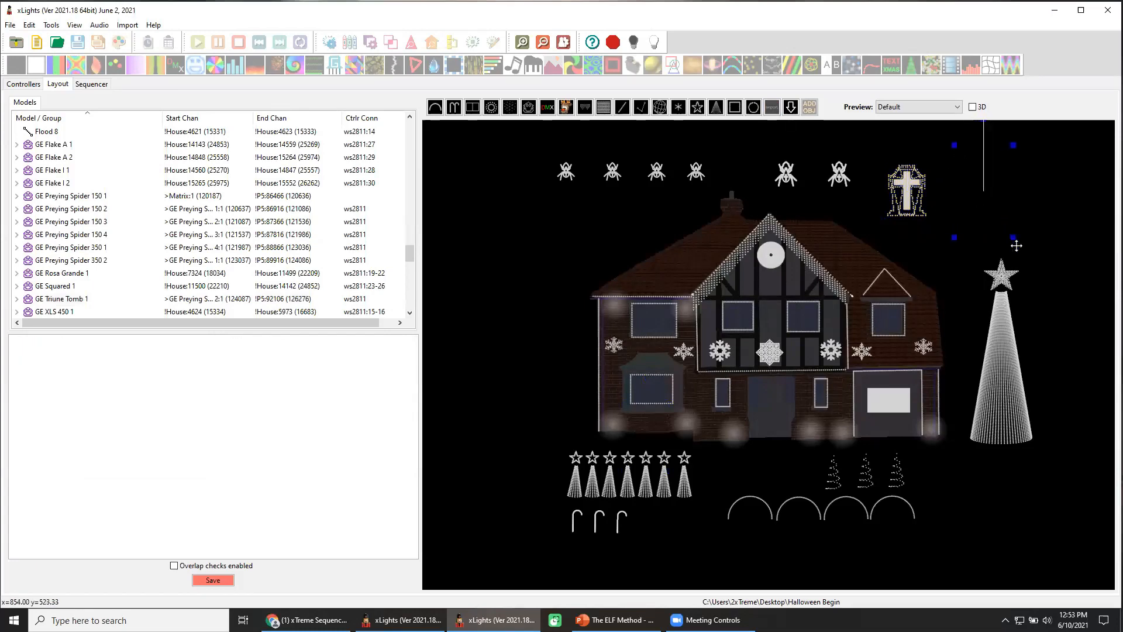
pyautogui.click(1015, 244)
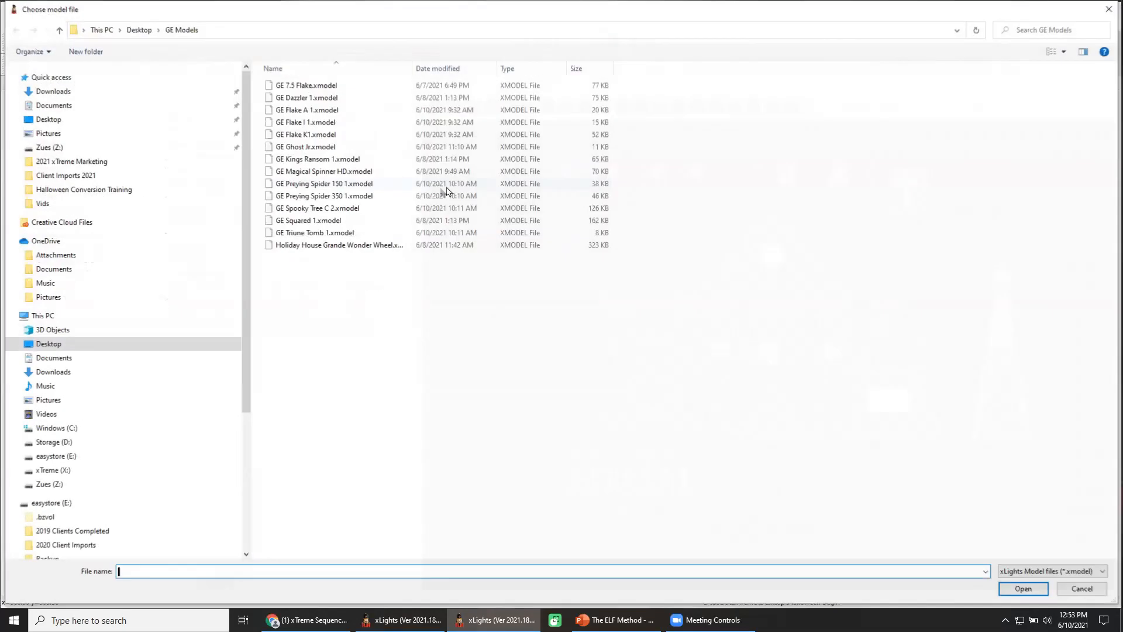
pyautogui.click(320, 208)
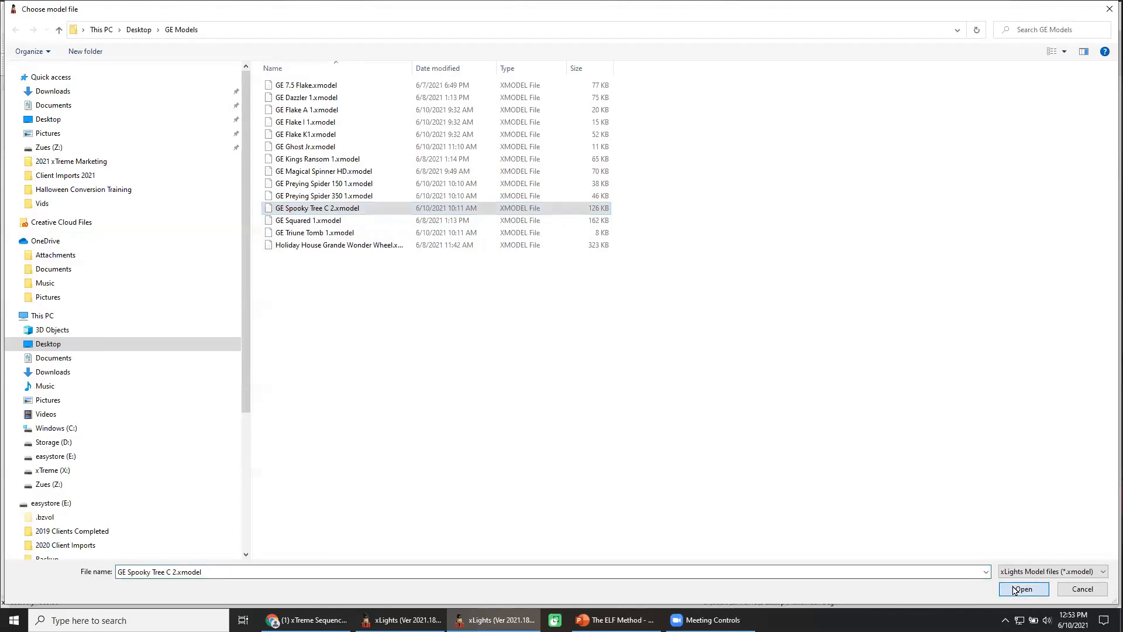
pyautogui.click(1024, 589)
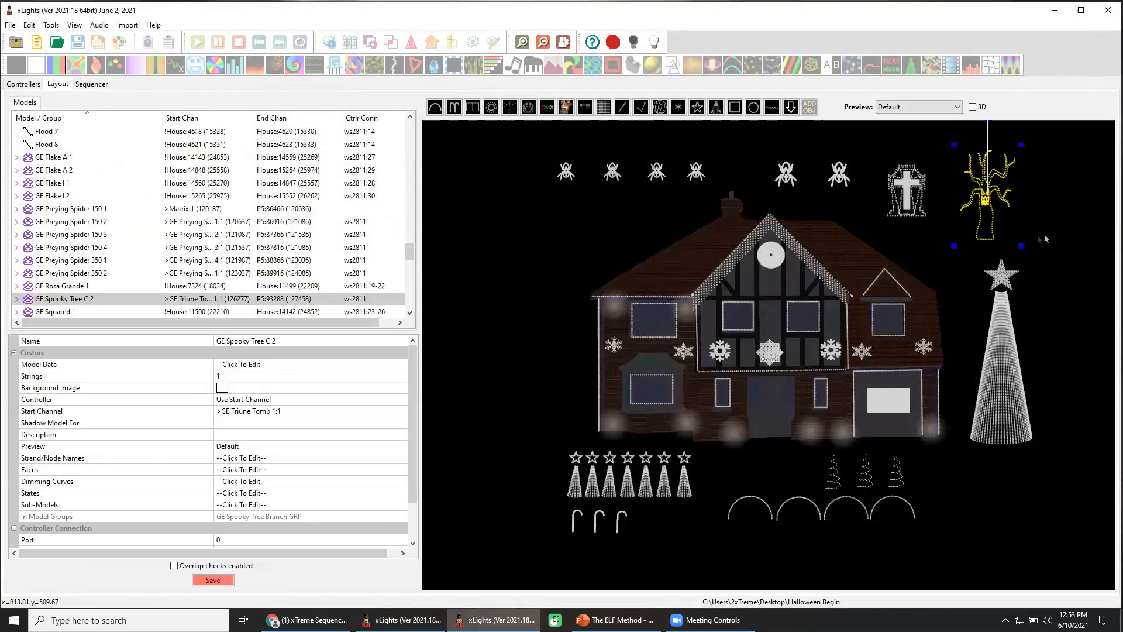
pyautogui.moveTo(1021, 246); pyautogui.dragTo(1038, 251)
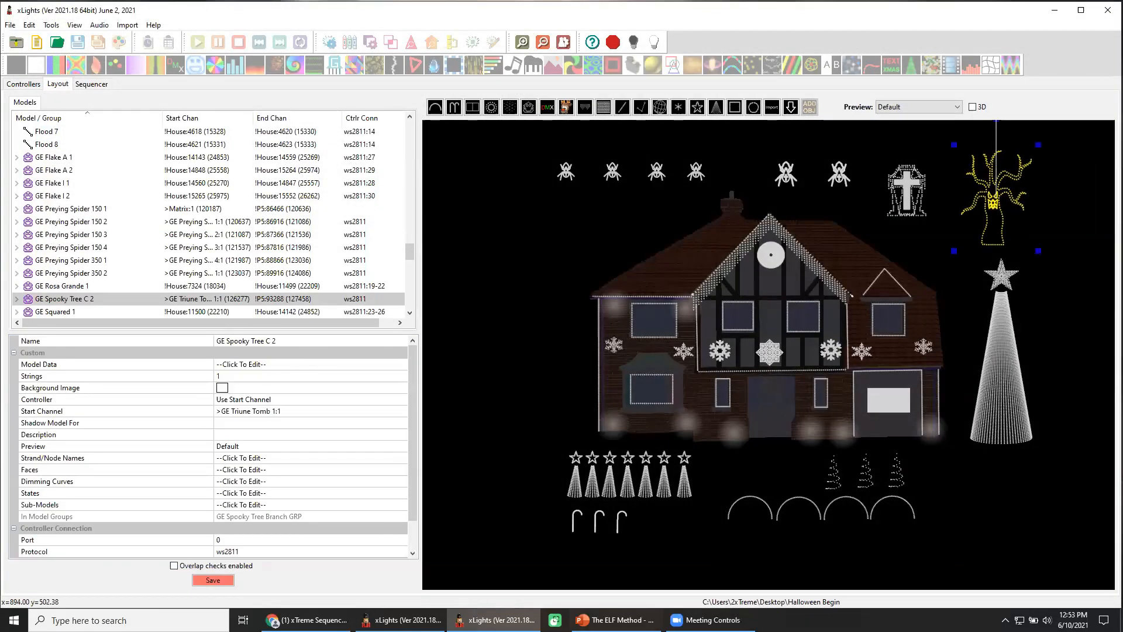
pyautogui.click(213, 580)
pyautogui.click(569, 231)
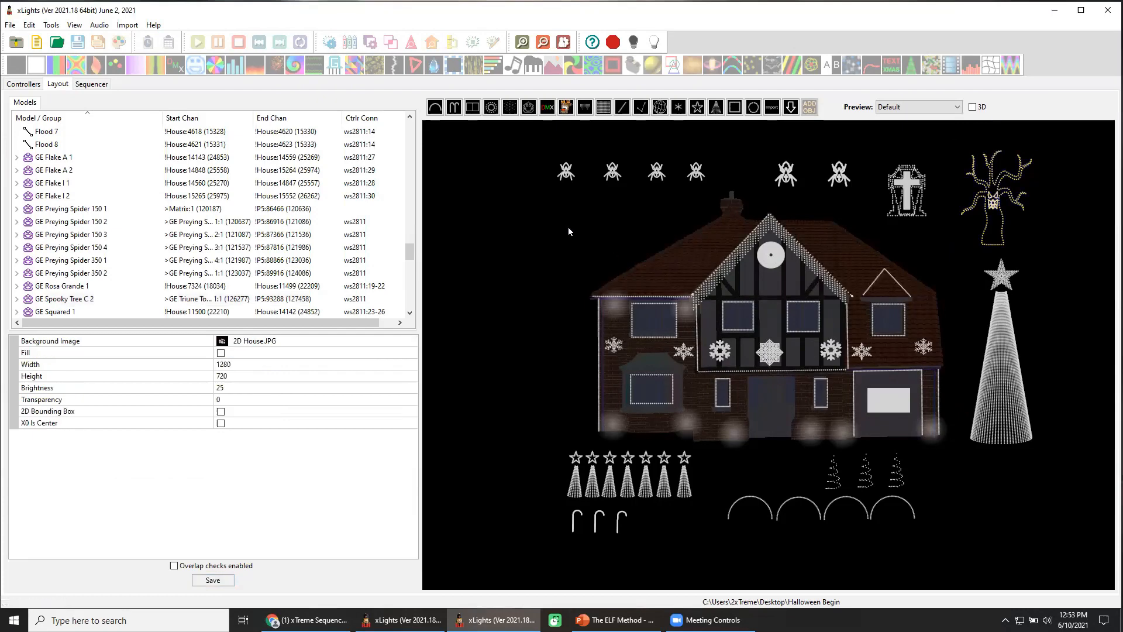
# Step: Examine the Replace A Model With This Model option on GE Preying Spider 150 1 and compare the Halloween props with the house's snowflakes
pyautogui.click(572, 177)
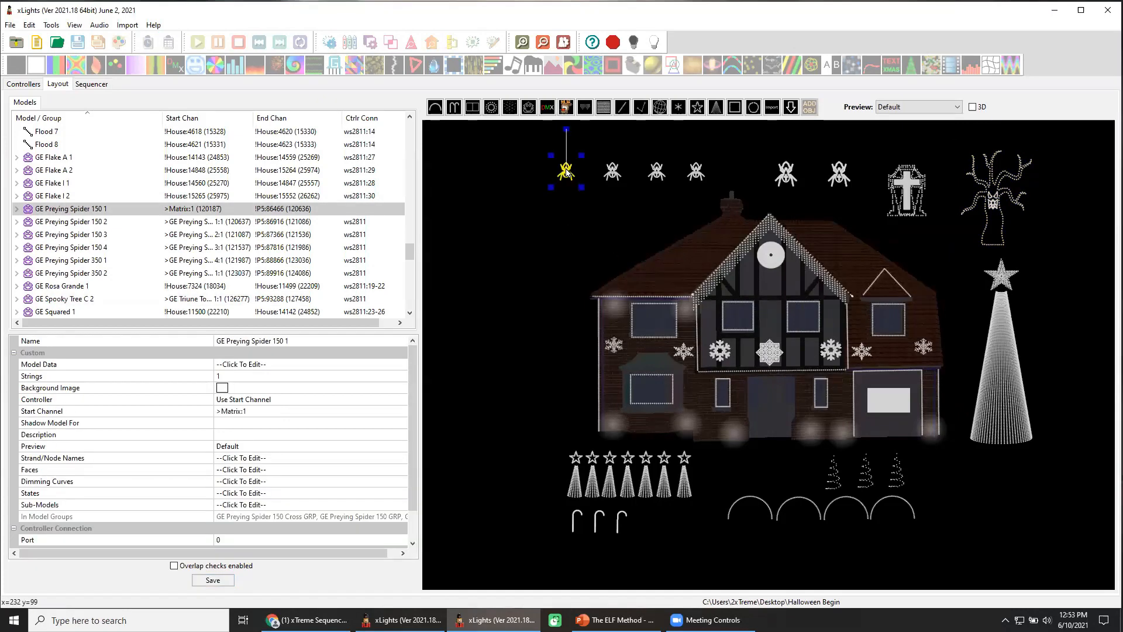
pyautogui.rightClick(567, 172)
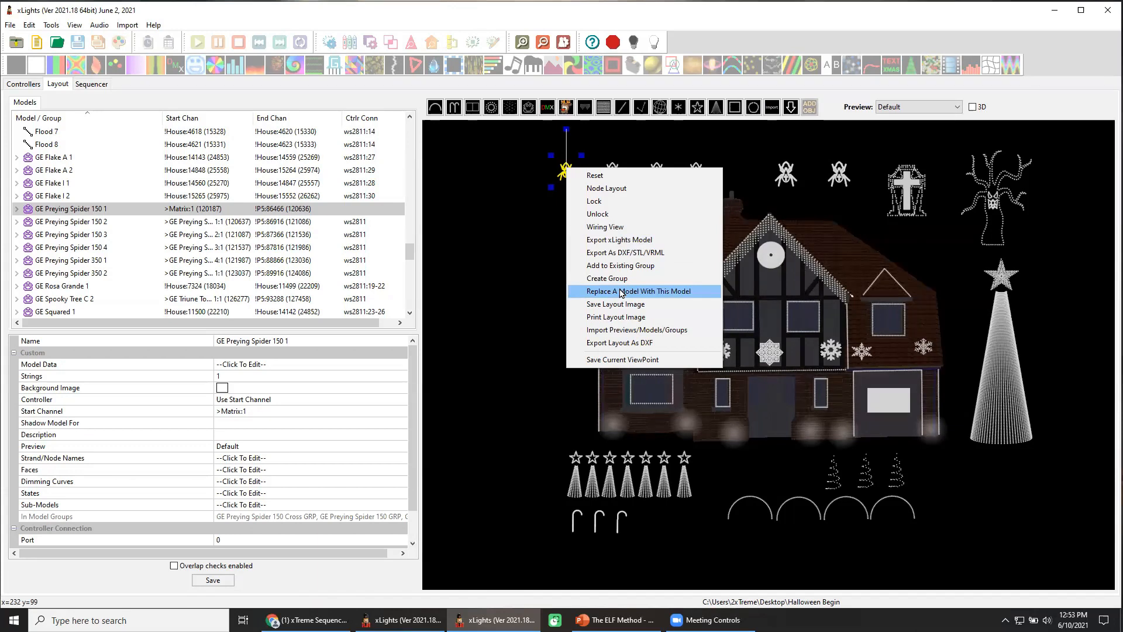
pyautogui.click(528, 277)
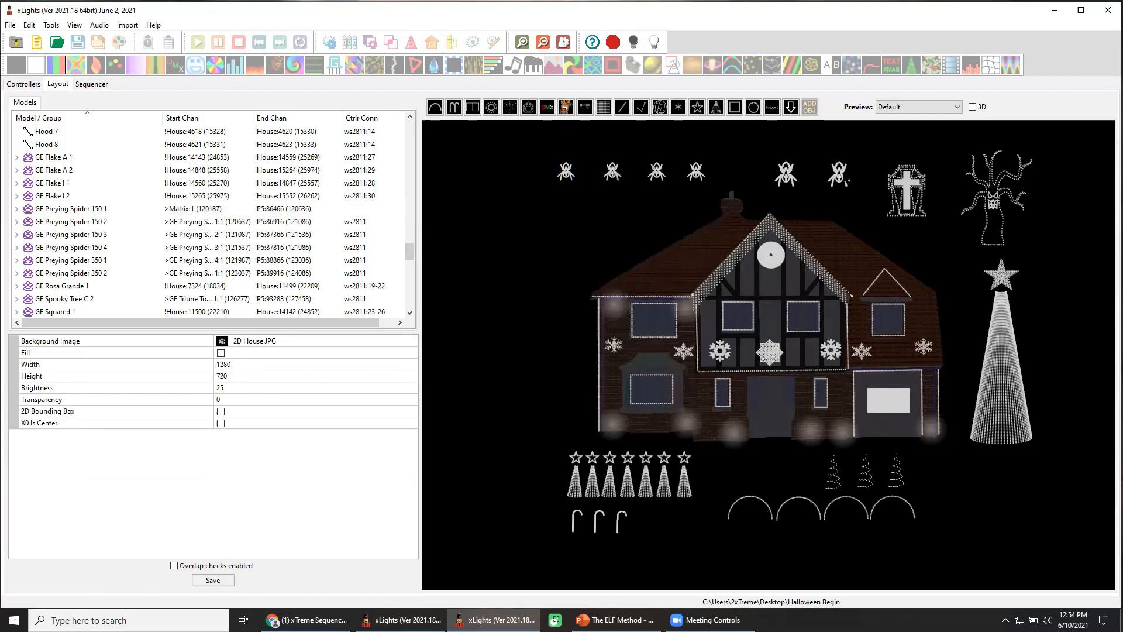
pyautogui.click(840, 175)
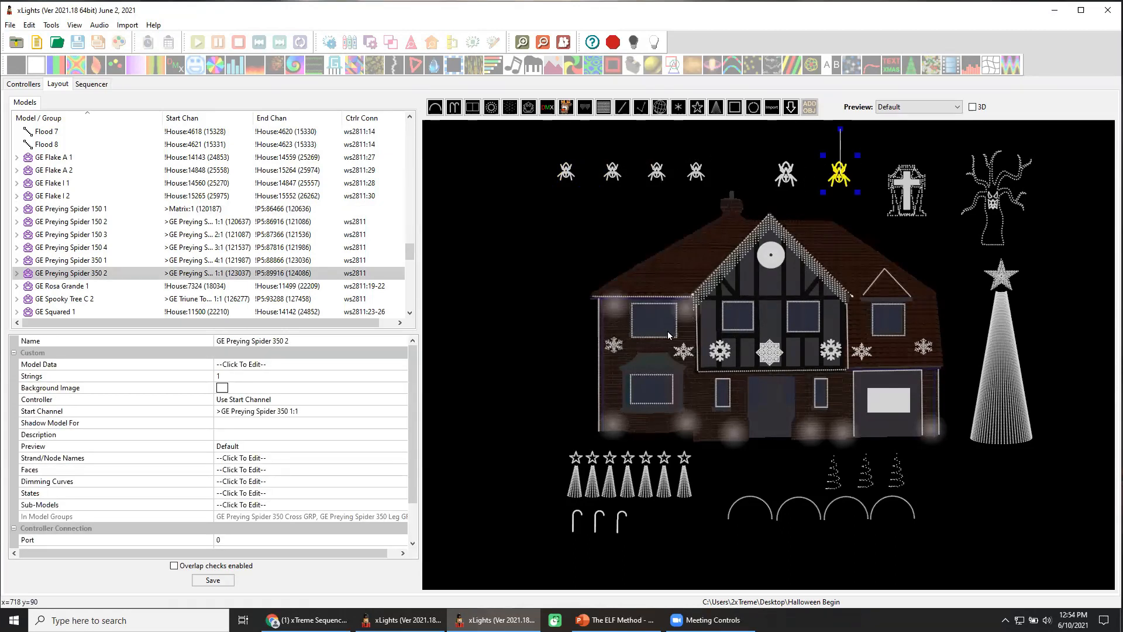
pyautogui.click(614, 345)
pyautogui.click(683, 352)
pyautogui.click(720, 351)
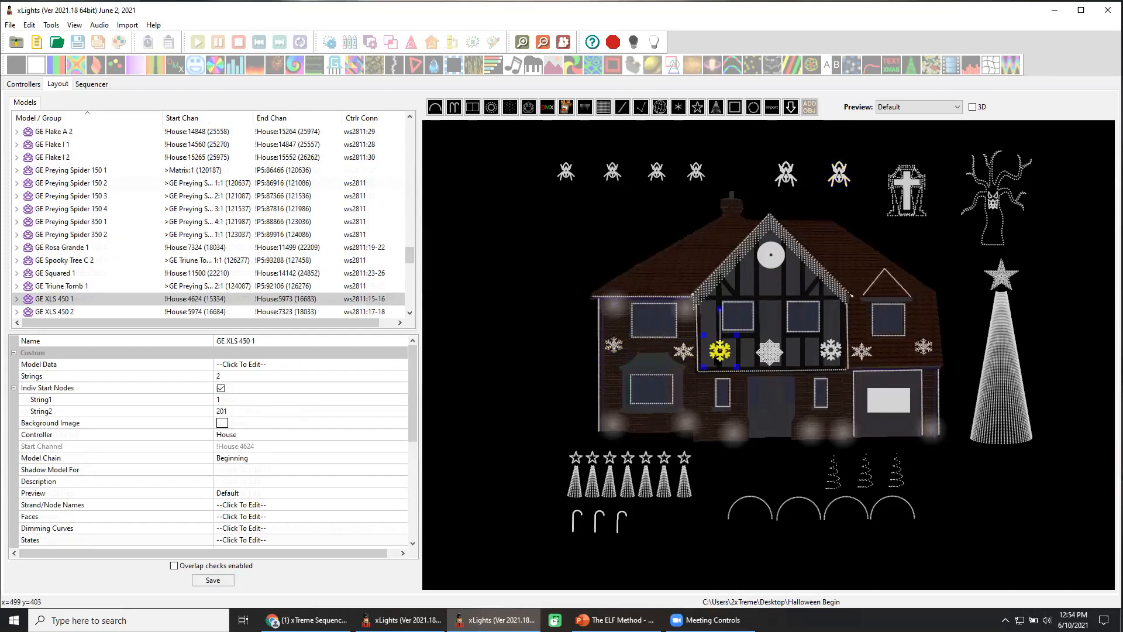
pyautogui.click(828, 351)
pyautogui.click(863, 356)
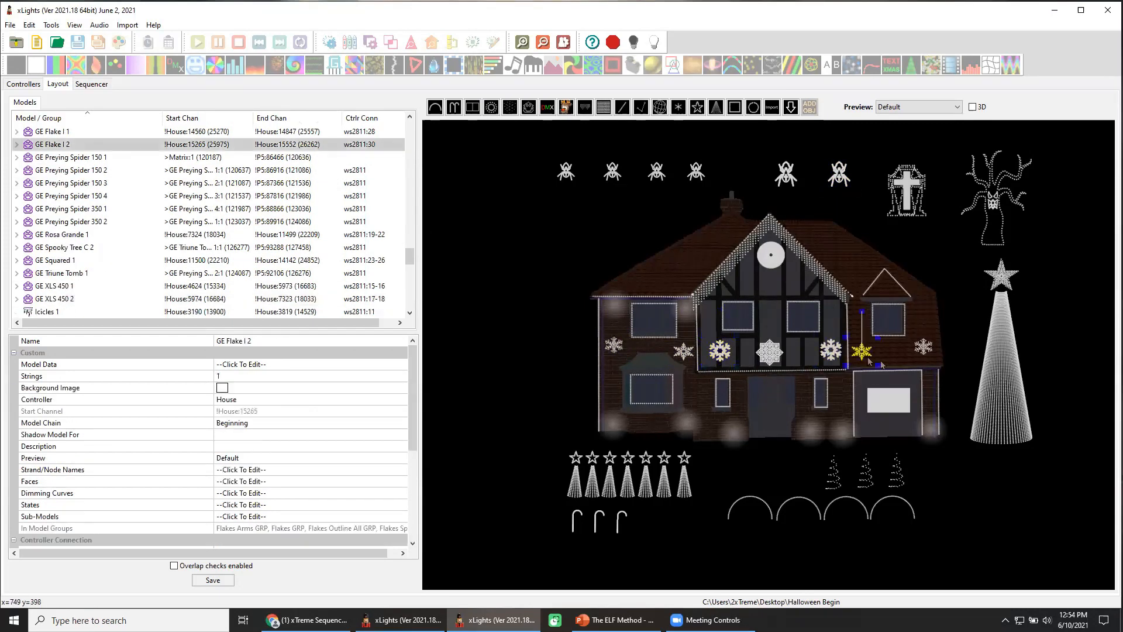
pyautogui.click(923, 350)
pyautogui.click(831, 351)
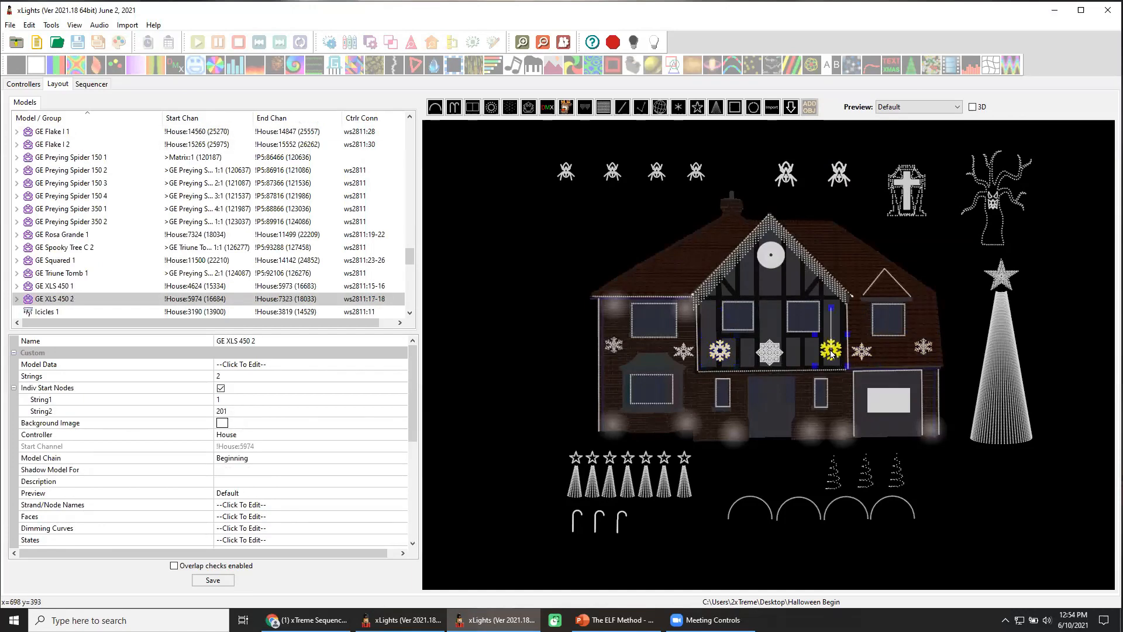
pyautogui.click(906, 196)
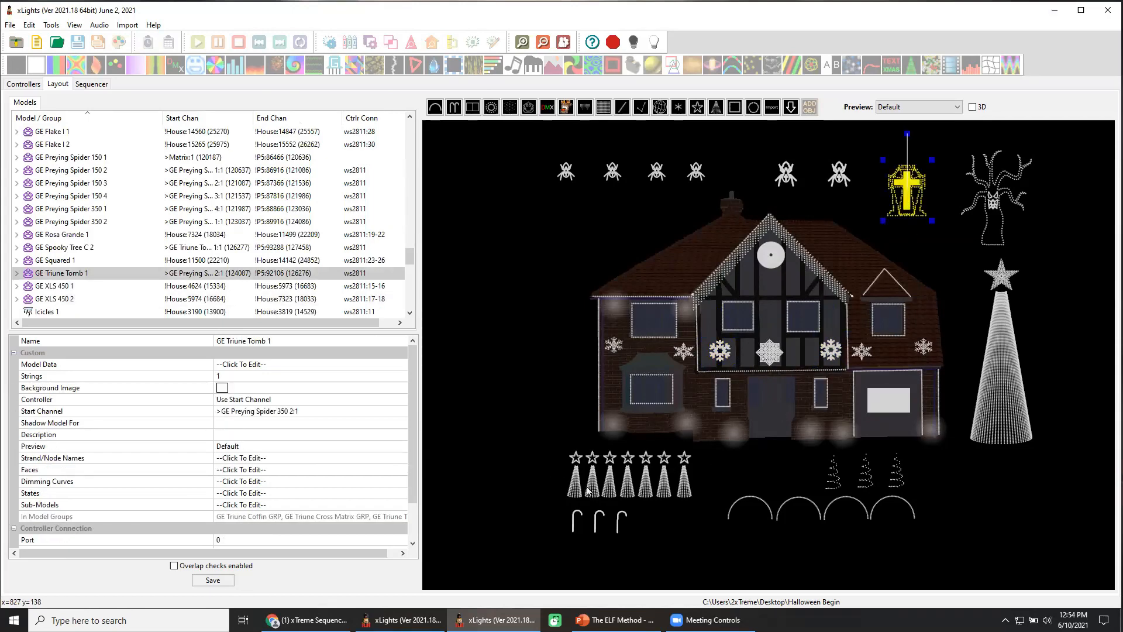
pyautogui.click(730, 482)
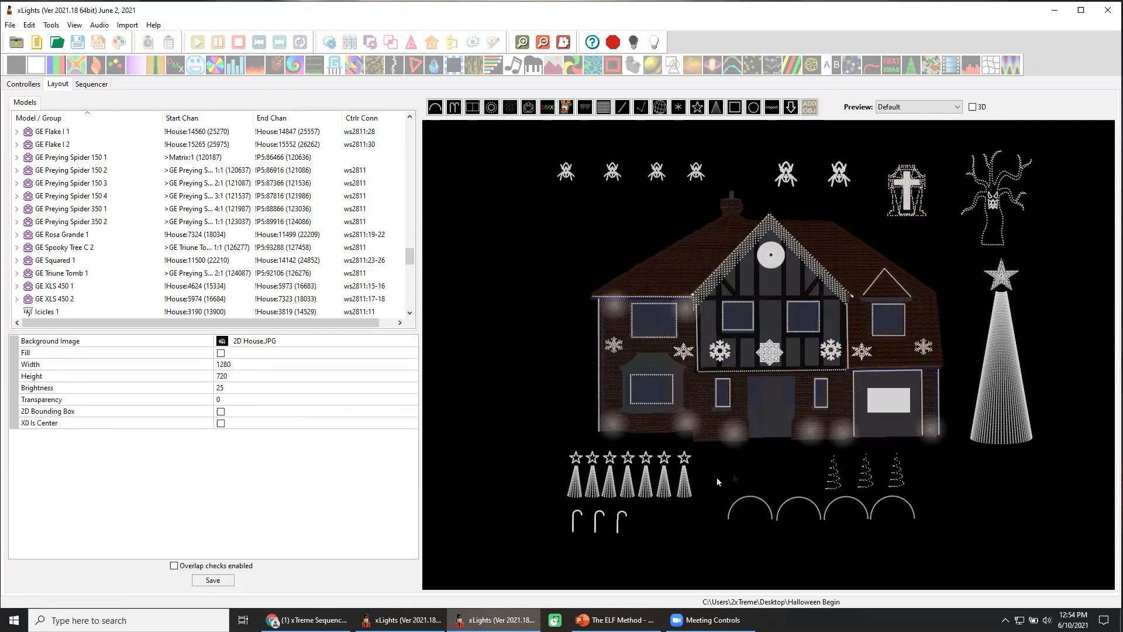
pyautogui.click(1001, 228)
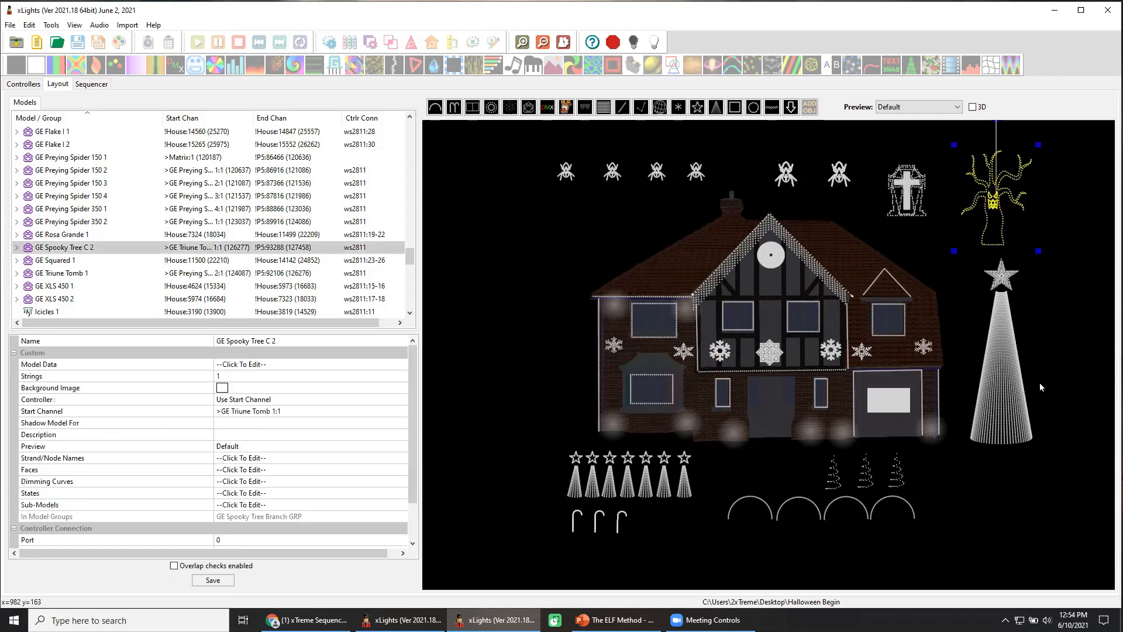
# Step: Assign all six Preying Spiders to the House controller with a bulk edit of the controller name
pyautogui.click(631, 237)
pyautogui.moveTo(535, 135); pyautogui.dragTo(865, 203)
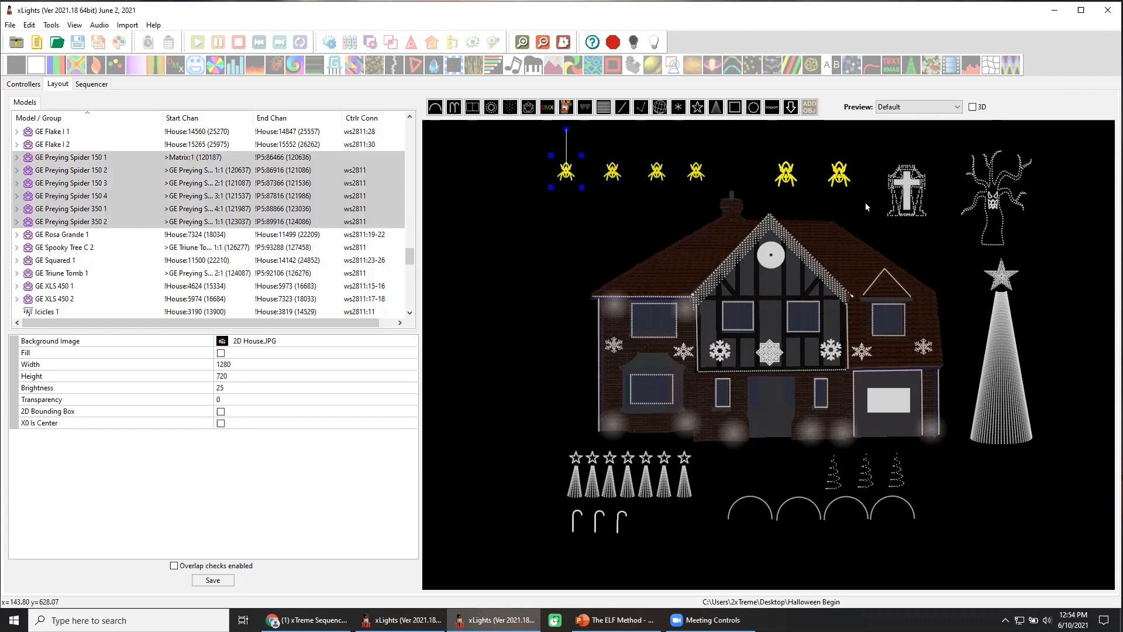
pyautogui.rightClick(788, 176)
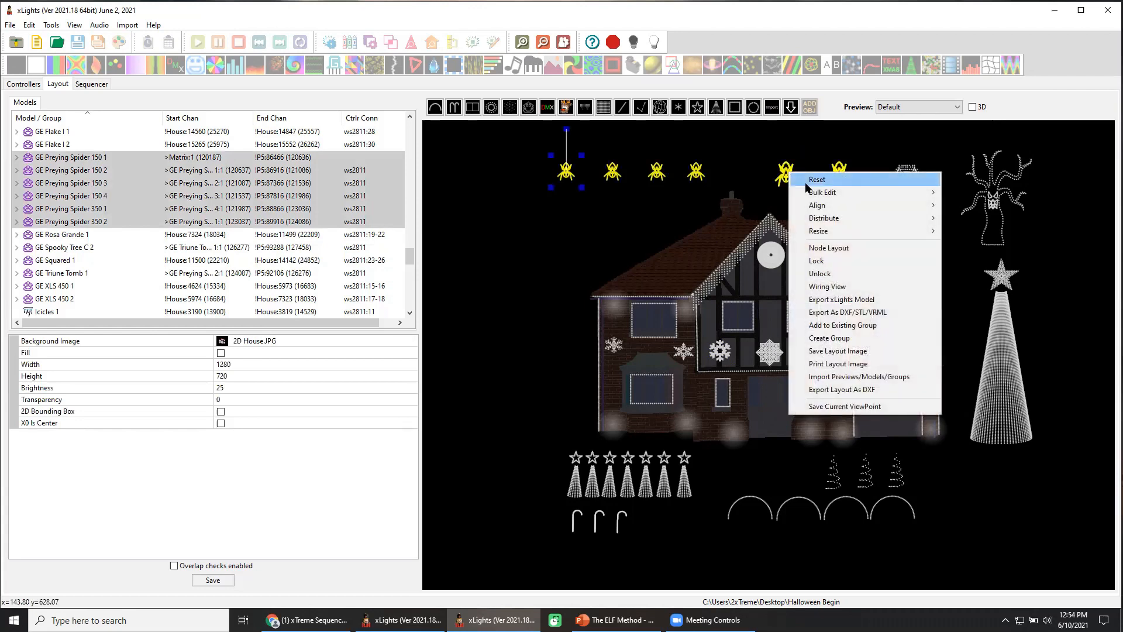
pyautogui.moveTo(820, 195)
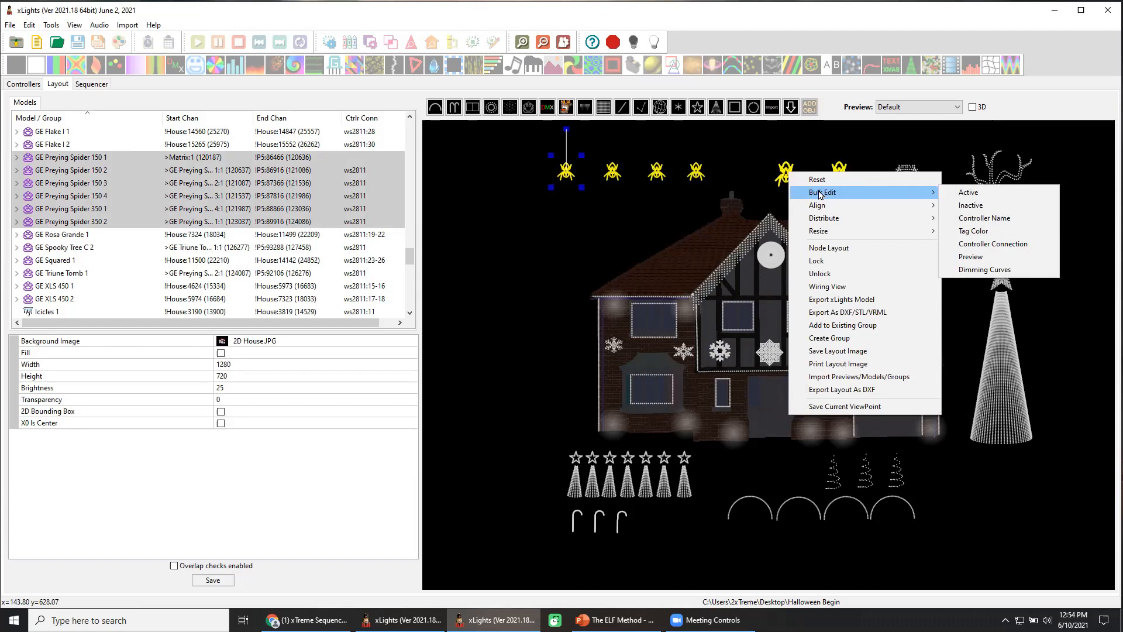
pyautogui.click(980, 221)
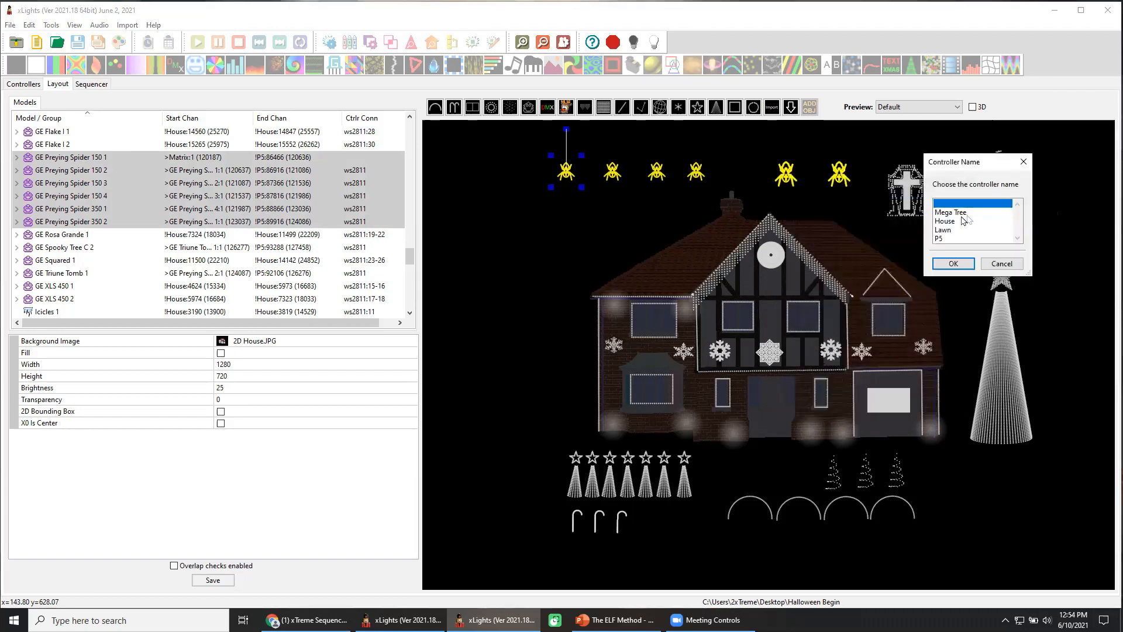
pyautogui.click(952, 222)
pyautogui.click(952, 264)
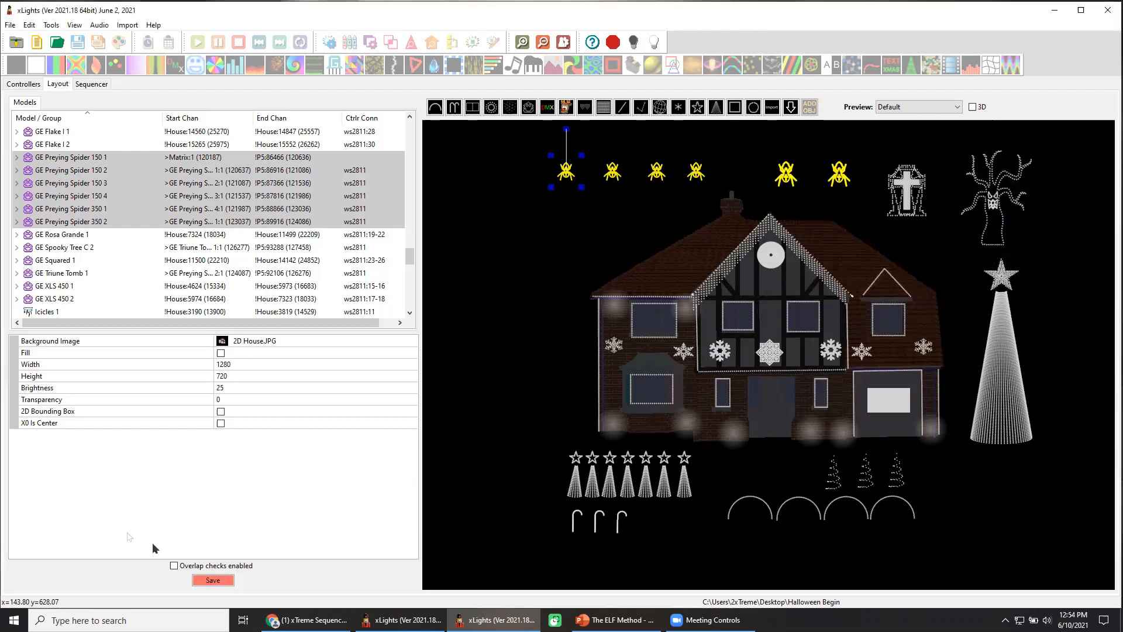
# Step: Save the layout and enlarge the model properties area so the controller connection settings fit
pyautogui.click(213, 579)
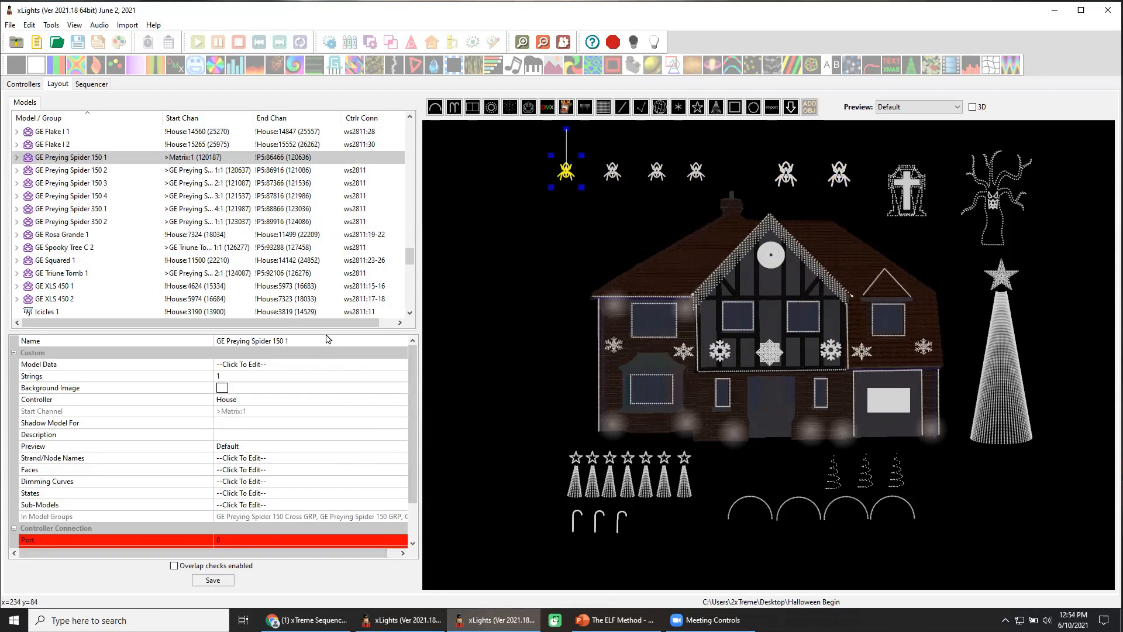
pyautogui.moveTo(327, 305); pyautogui.dragTo(327, 285)
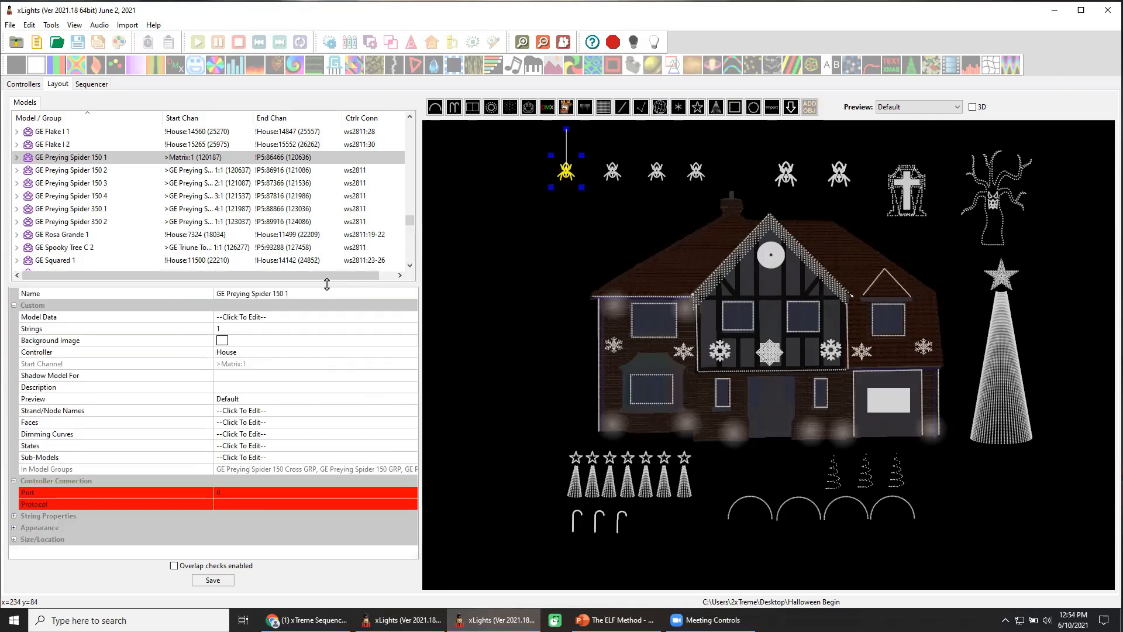
pyautogui.click(632, 215)
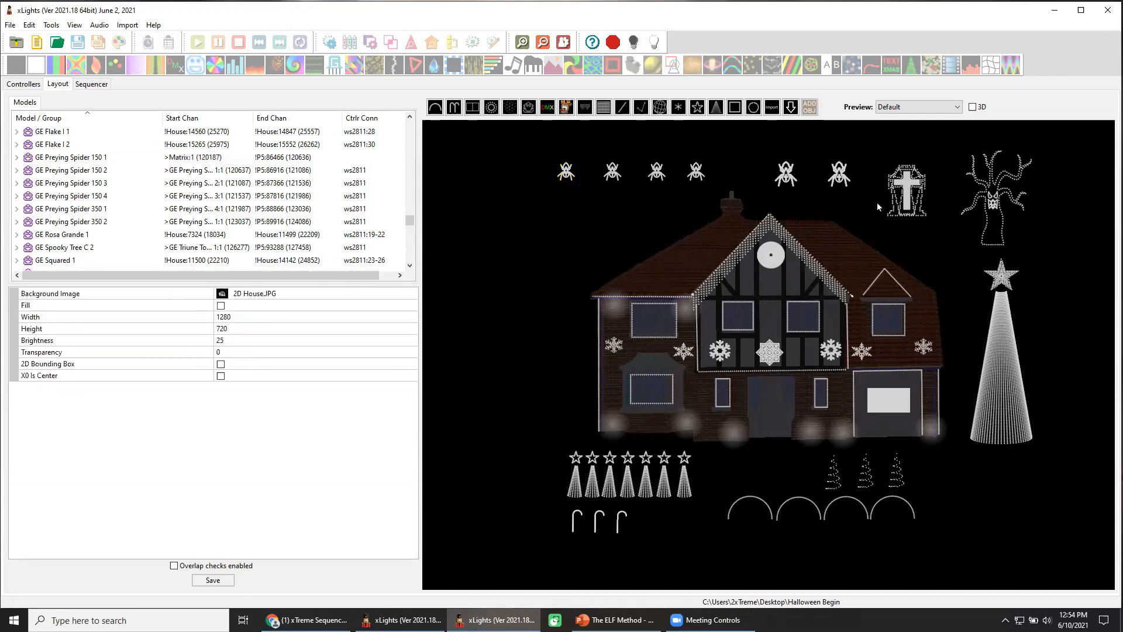
# Step: Assign GE Triune Tomb 1 to the Lawn controller and save the layout
pyautogui.click(901, 202)
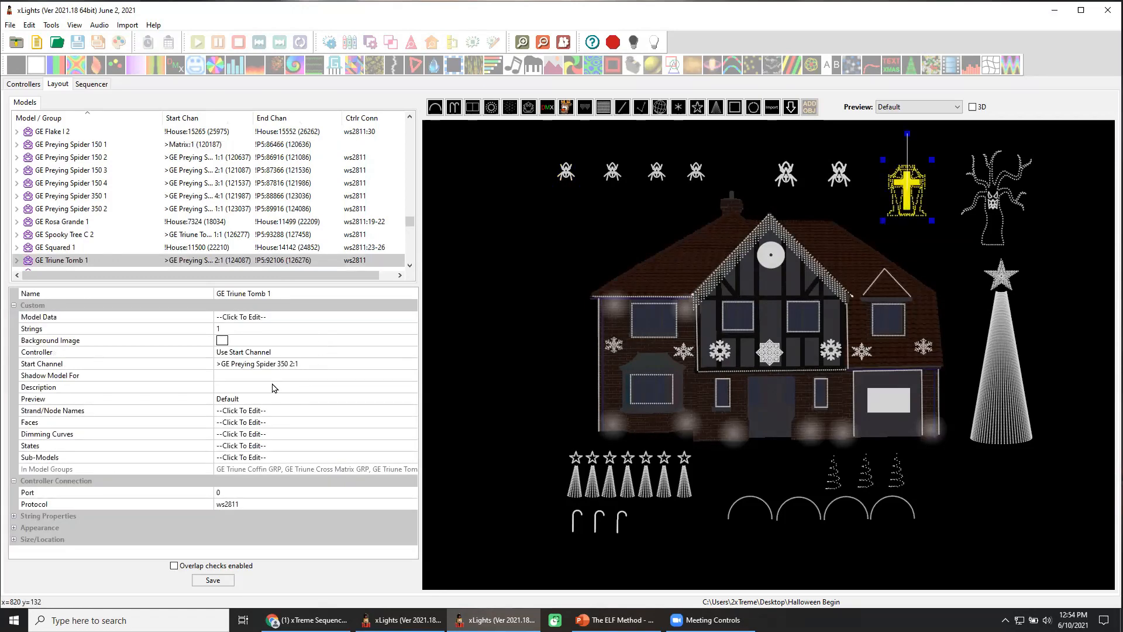
pyautogui.click(275, 353)
pyautogui.click(275, 353)
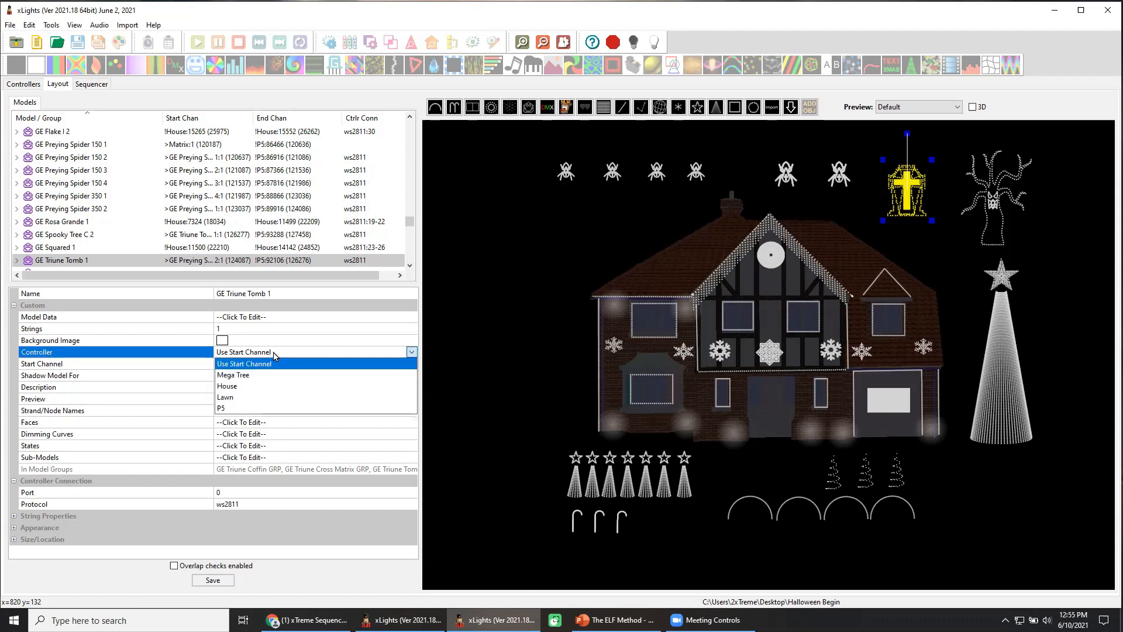
pyautogui.click(261, 397)
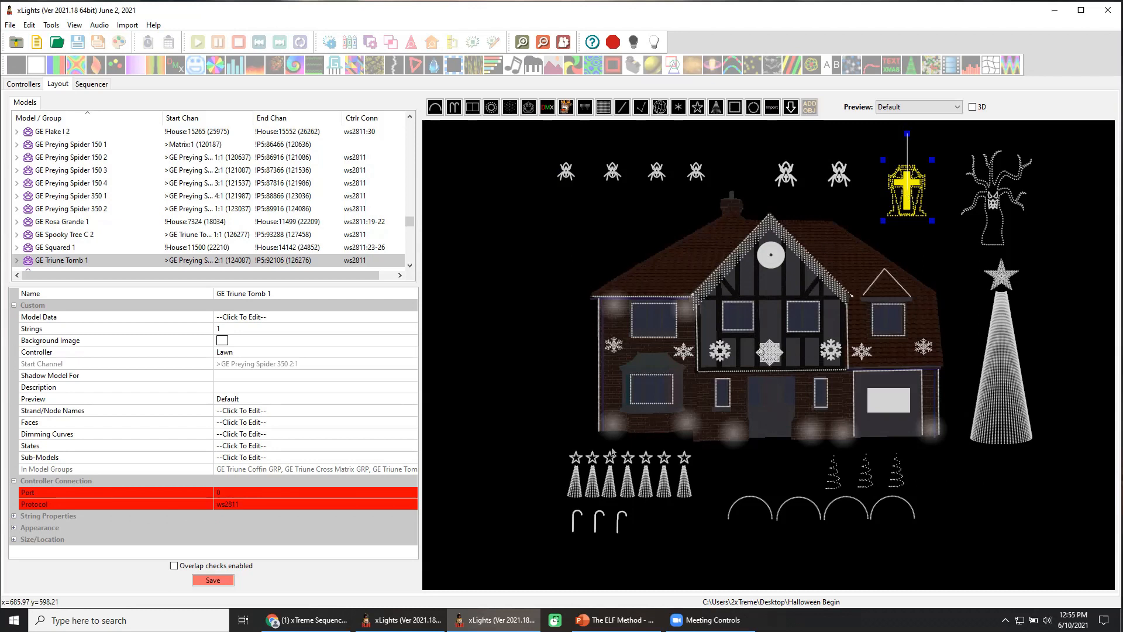
pyautogui.hotkey('ctrl', 's')
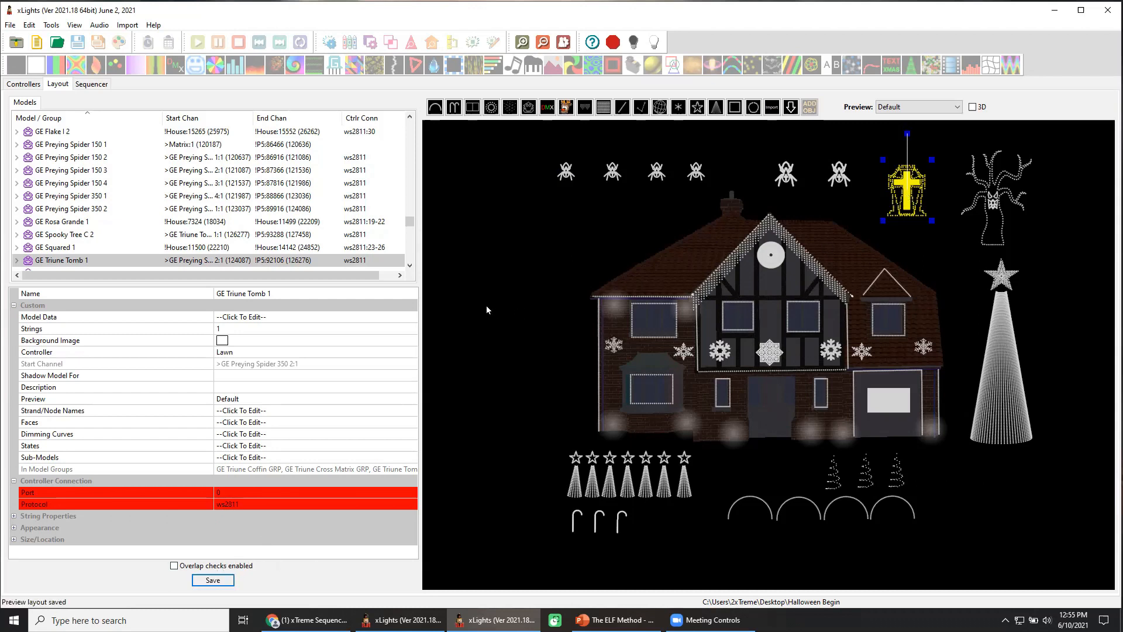
pyautogui.click(528, 275)
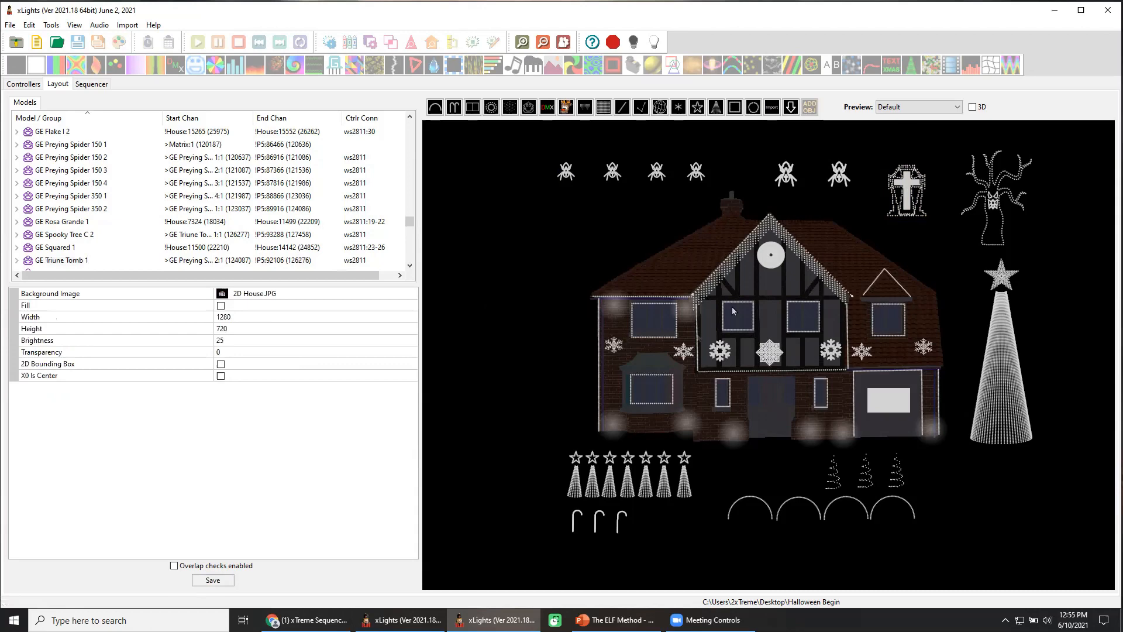
# Step: Set GE Rosa Grande 1 in the house's gable to 1 string and save the layout
pyautogui.click(773, 268)
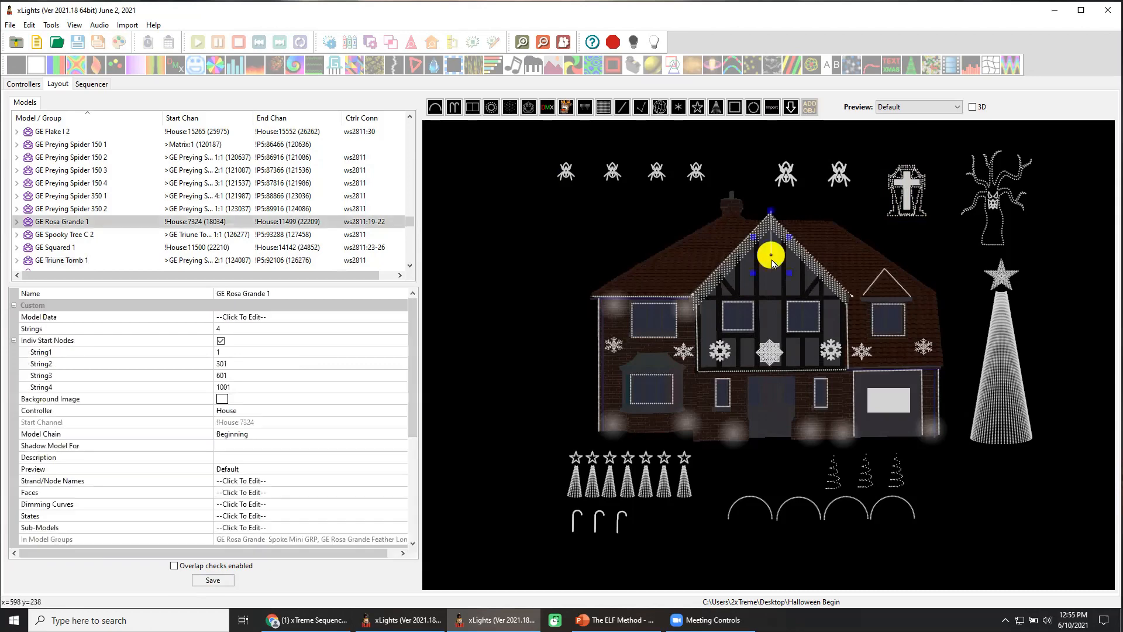
pyautogui.click(251, 331)
pyautogui.press('BackSpace')
pyautogui.write('1')
pyautogui.press('Return')
pyautogui.click(213, 580)
pyautogui.click(594, 258)
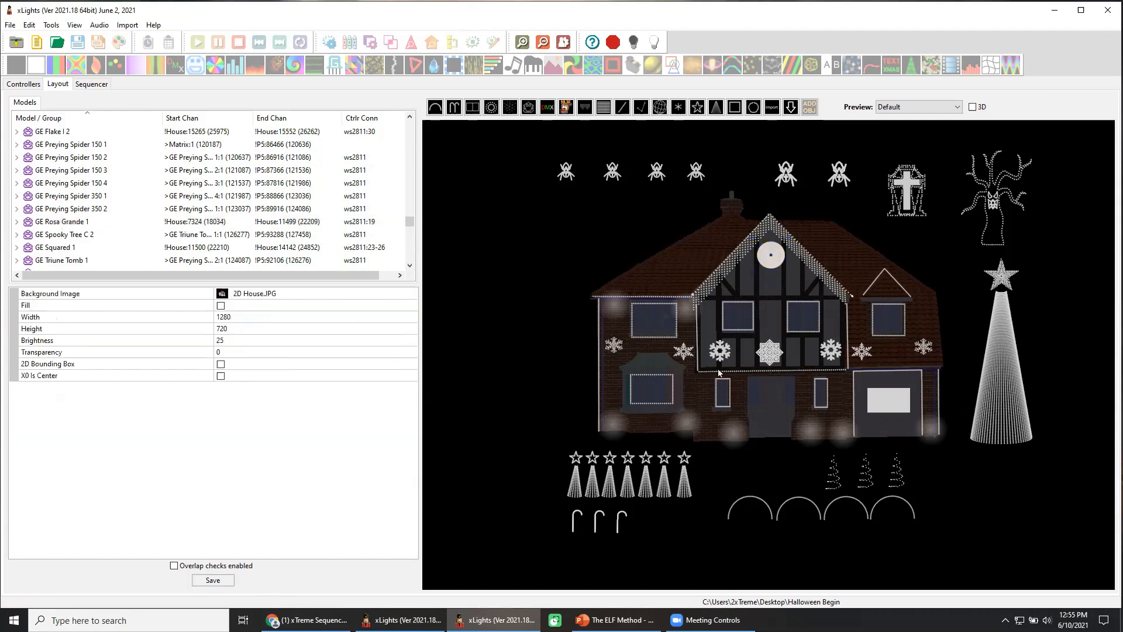
# Step: Set GE Squared 1 above the front door to 1 string and save the layout
pyautogui.click(906, 205)
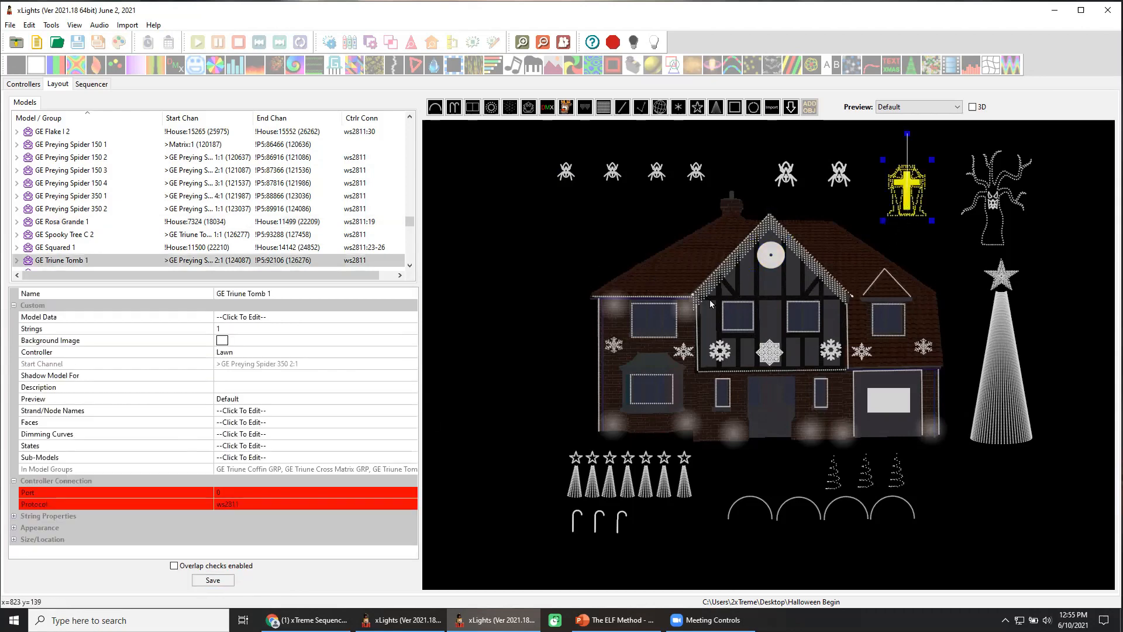
pyautogui.click(624, 235)
pyautogui.click(769, 351)
pyautogui.click(240, 328)
pyautogui.write('1')
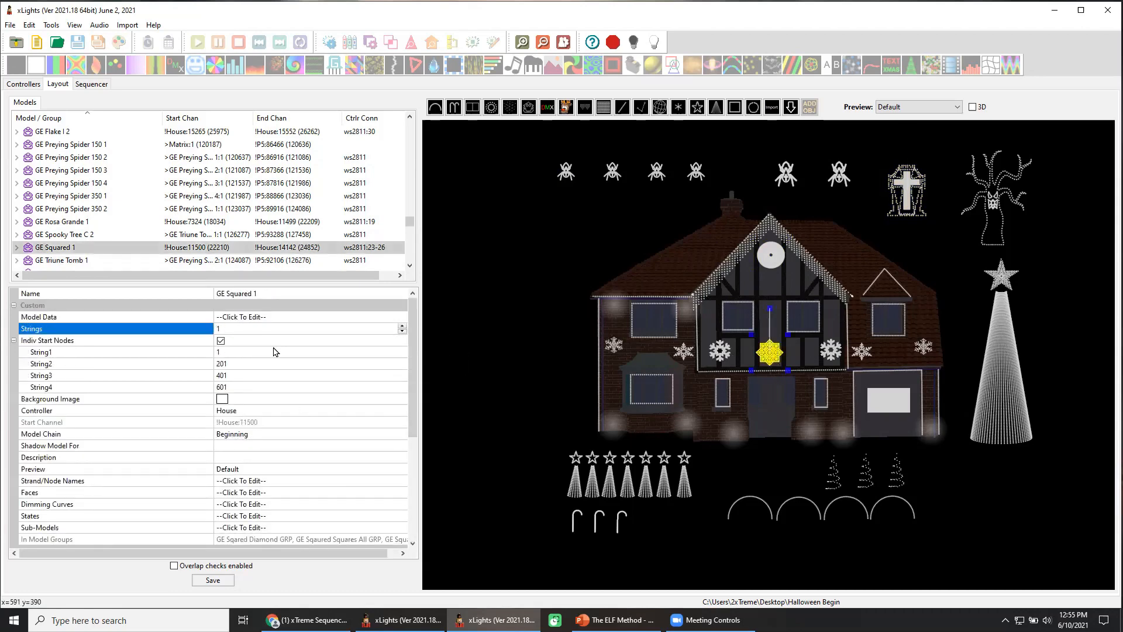
pyautogui.click(275, 352)
pyautogui.click(220, 581)
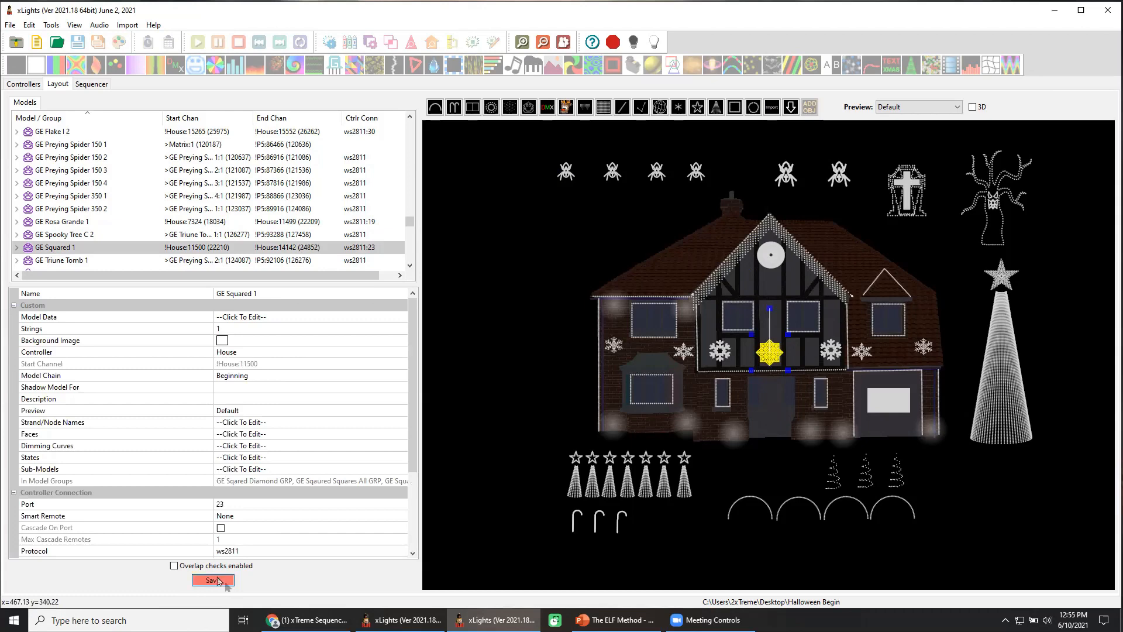
pyautogui.click(512, 334)
# Step: Compare the string and controller settings of GE Rosa Grande 1, GE Squared 1, the tomb and the first 150 spider
pyautogui.click(771, 258)
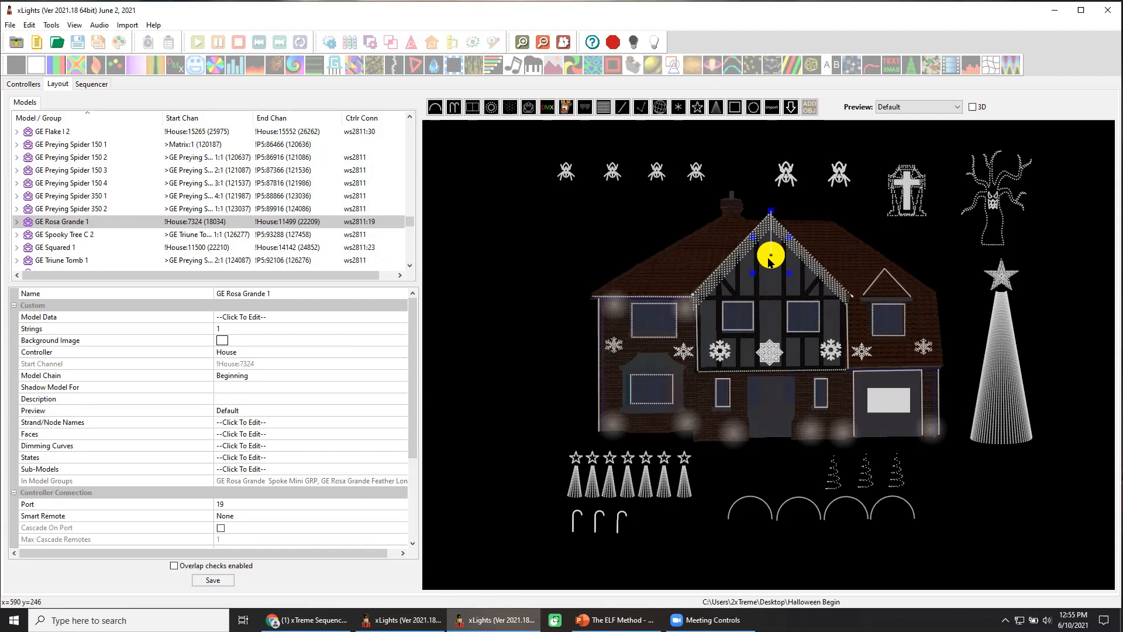
pyautogui.click(930, 248)
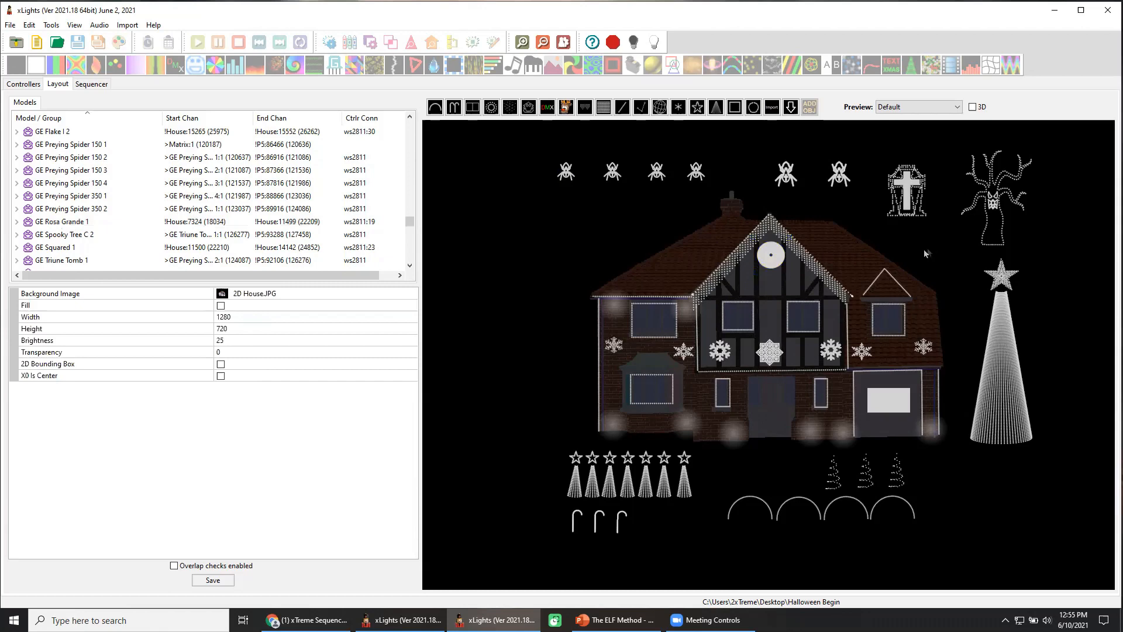
pyautogui.click(920, 207)
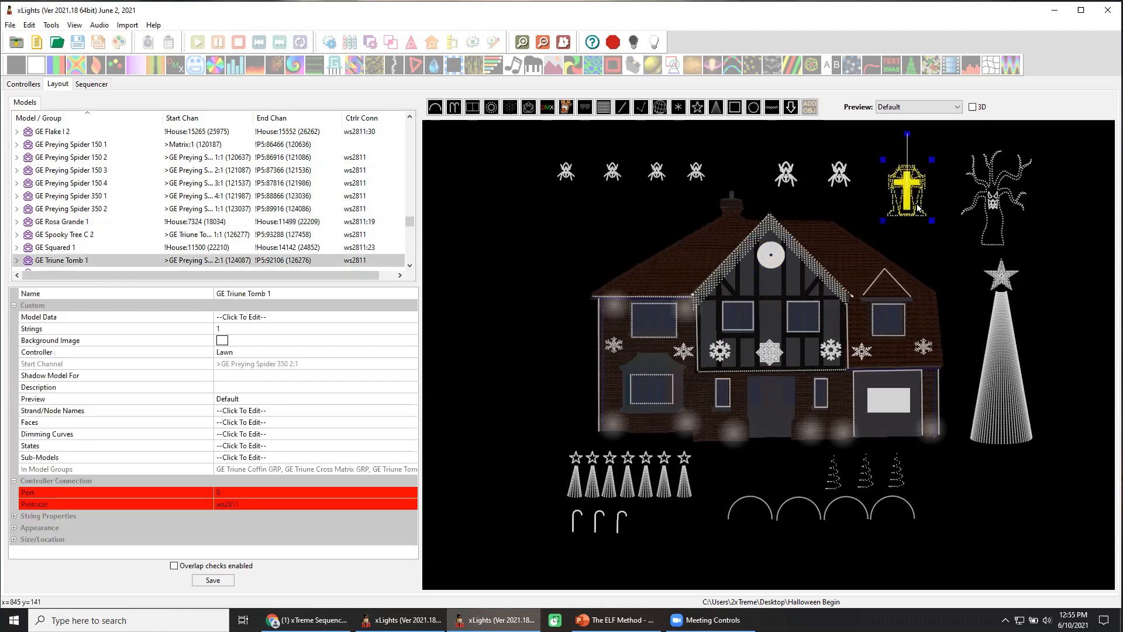
pyautogui.click(845, 221)
pyautogui.click(771, 352)
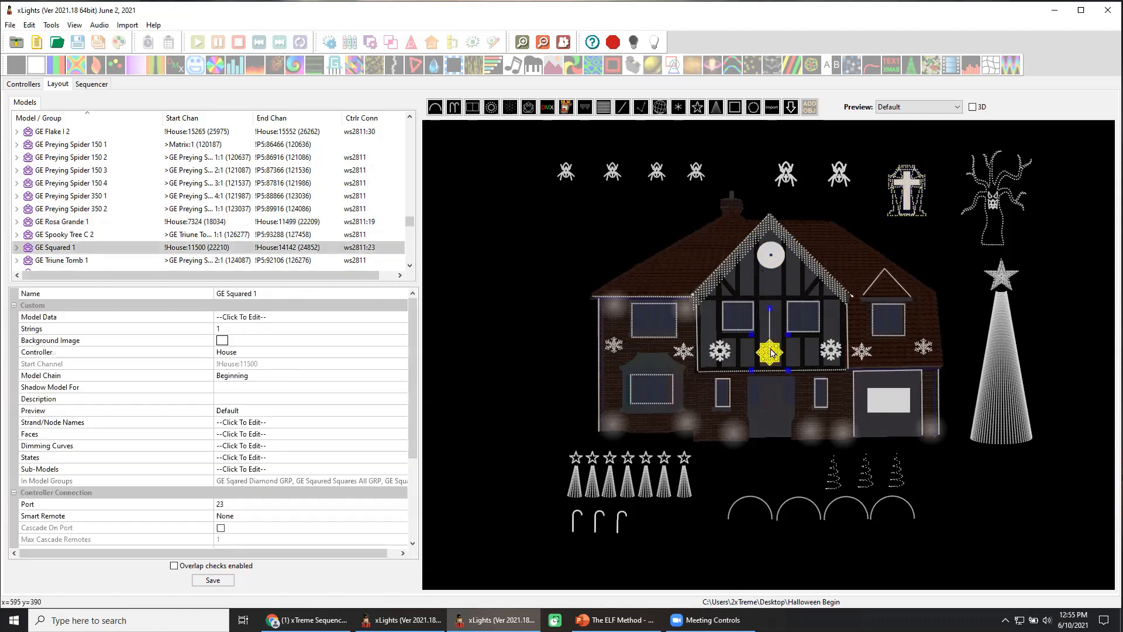
pyautogui.click(609, 231)
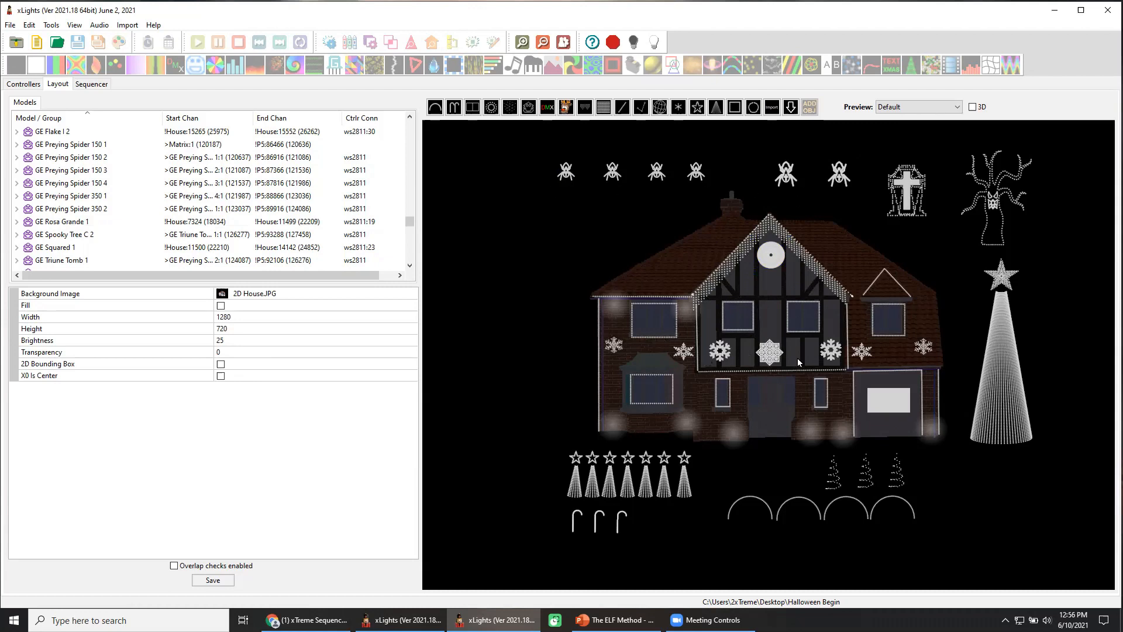
pyautogui.click(571, 177)
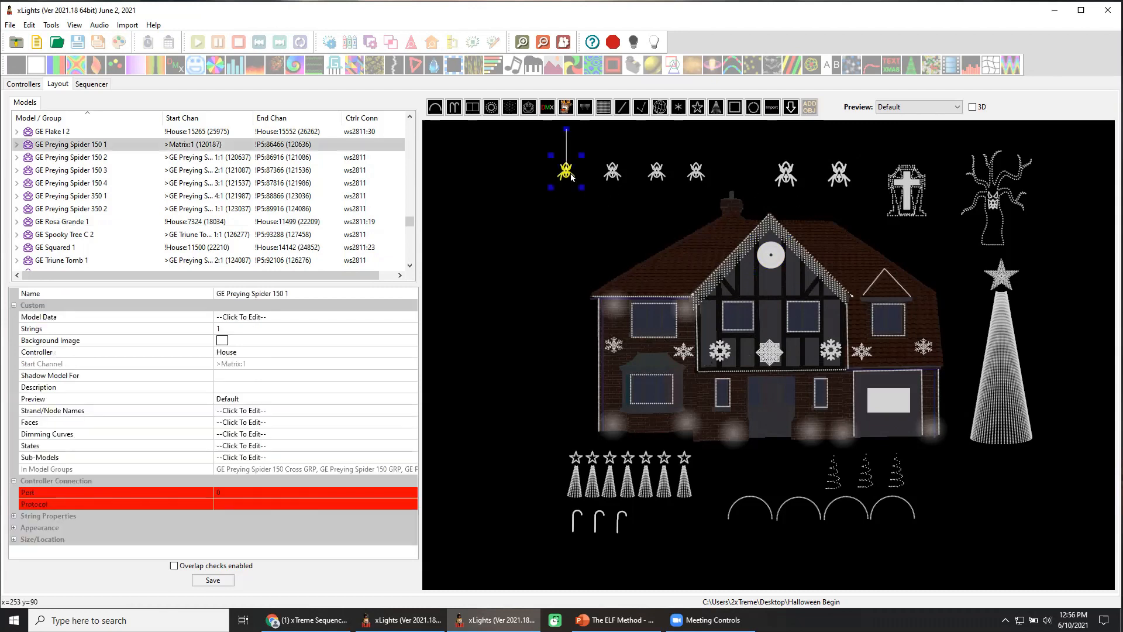
pyautogui.click(920, 202)
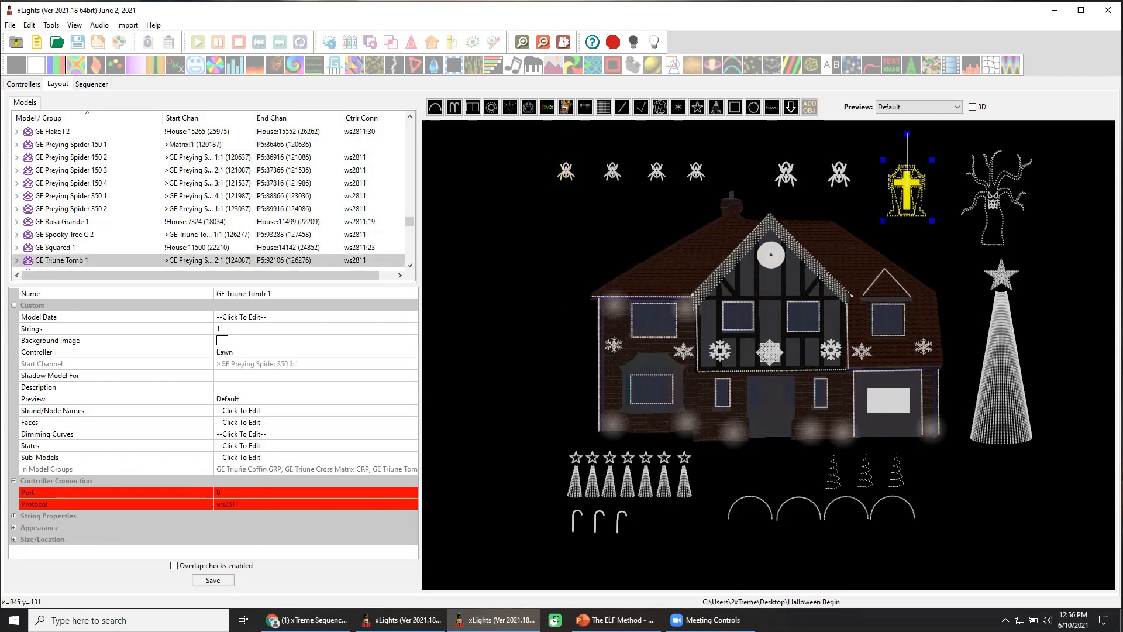
# Step: Assign GE Spooky Tree C 2 to the Mega Tree controller and save the layout
pyautogui.click(997, 208)
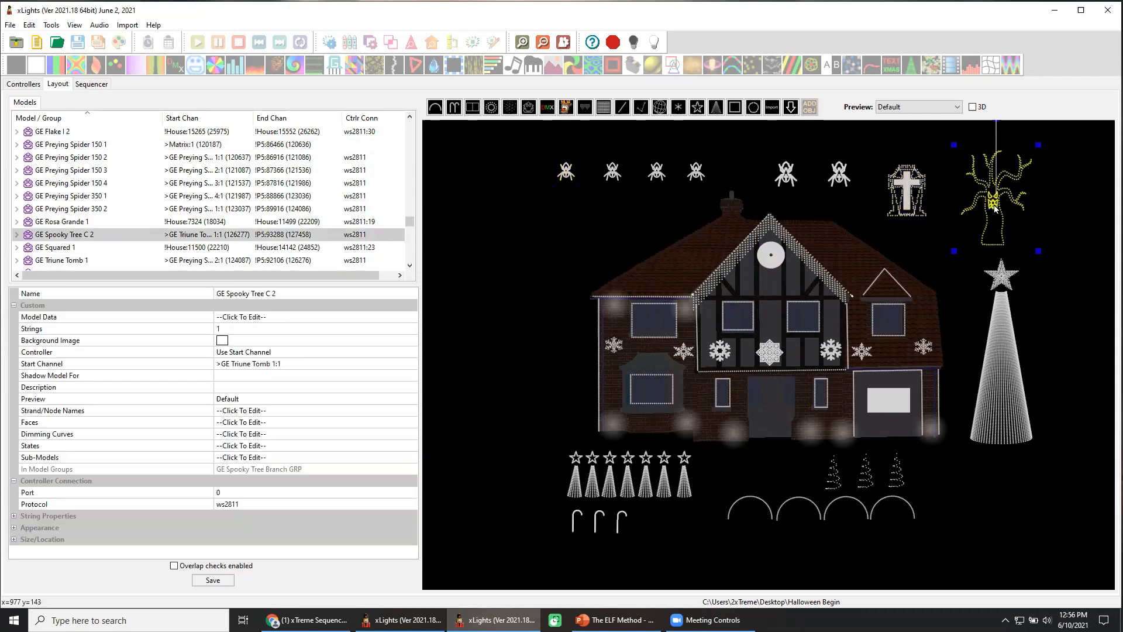
pyautogui.click(278, 353)
pyautogui.click(279, 353)
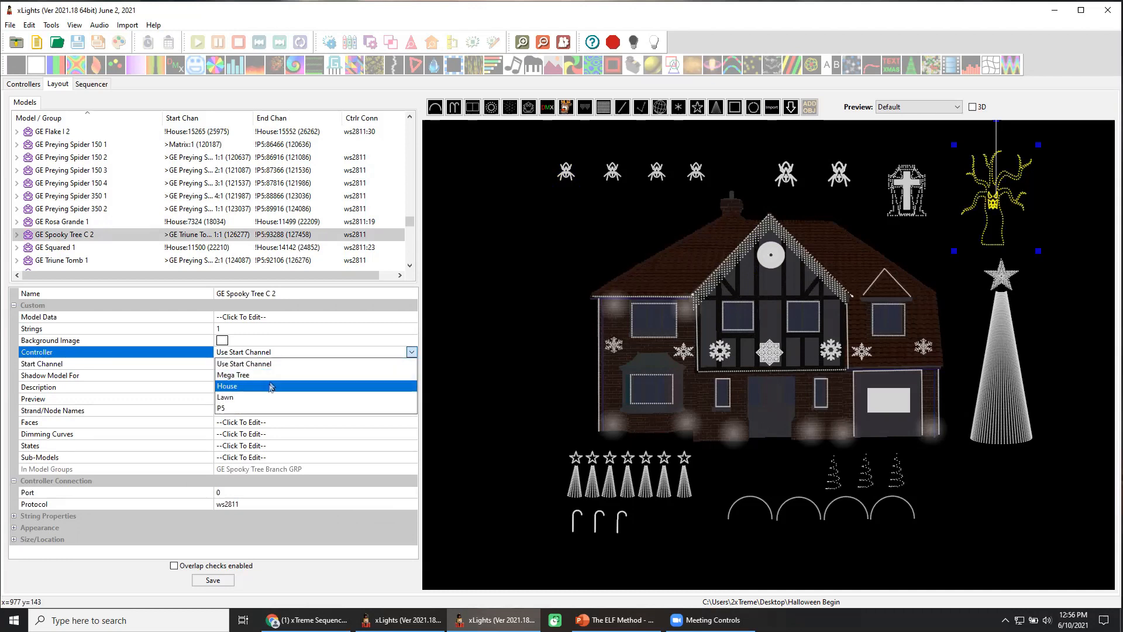
pyautogui.click(270, 375)
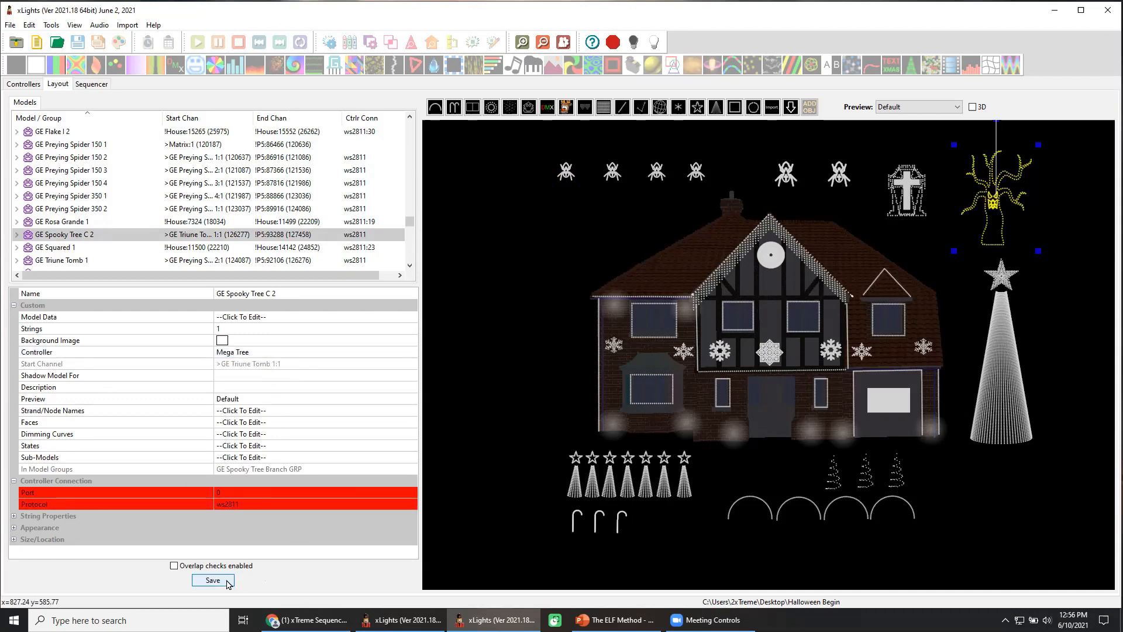
pyautogui.click(537, 288)
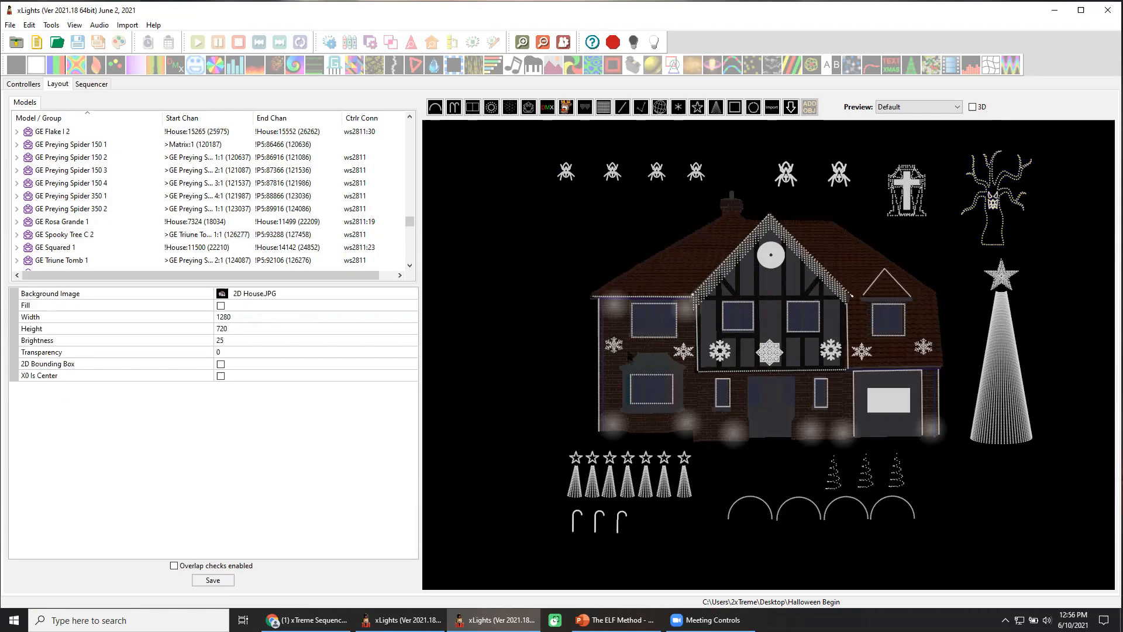
# Step: Check the port of GE Flake A 1, set GE Preying Spider 150 1 to port 27 and save the layout
pyautogui.click(616, 345)
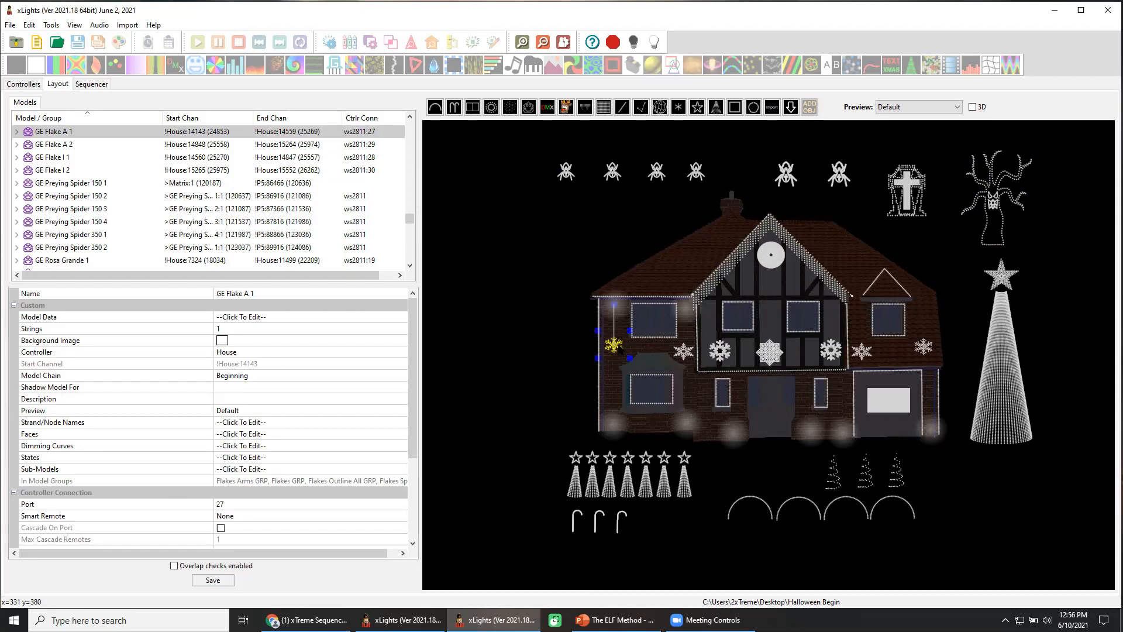
pyautogui.click(568, 176)
pyautogui.click(243, 496)
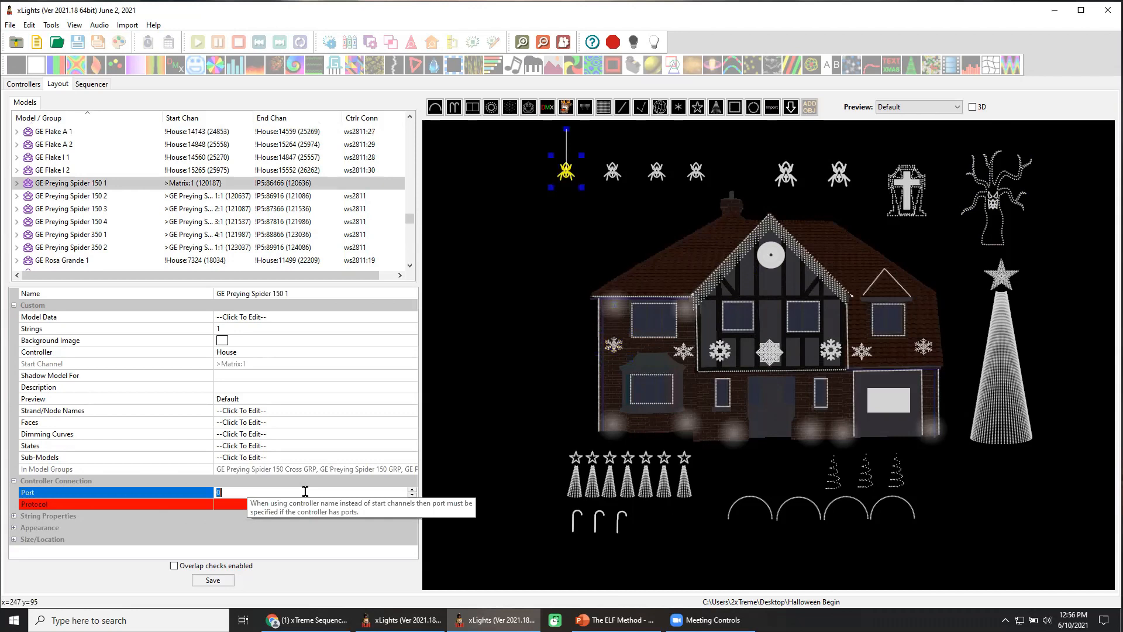
pyautogui.write('27')
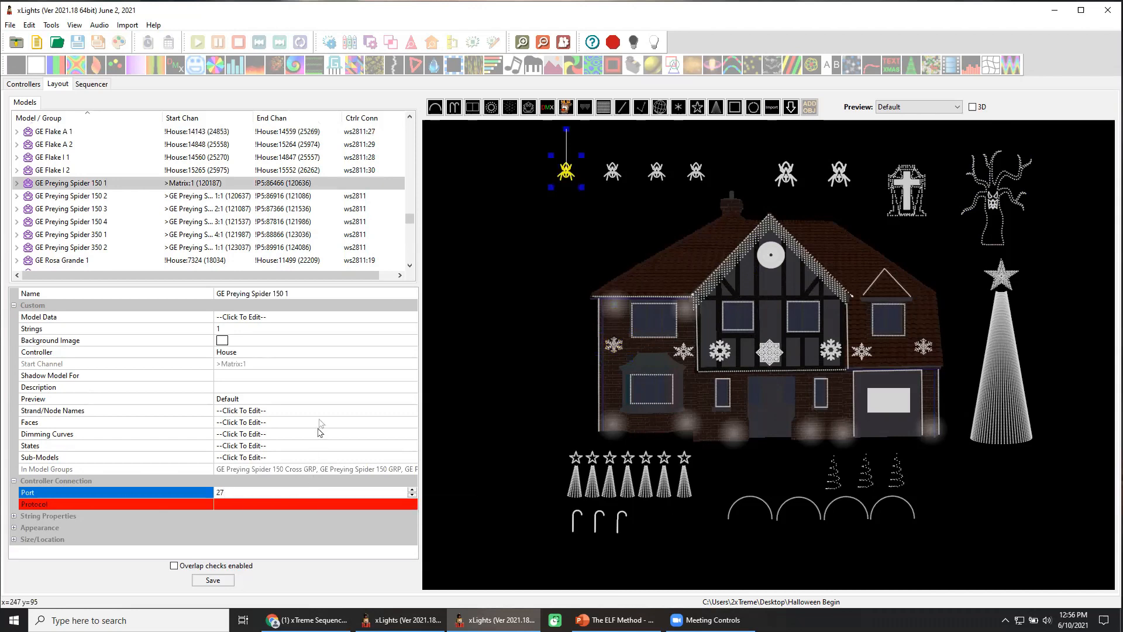
pyautogui.click(321, 422)
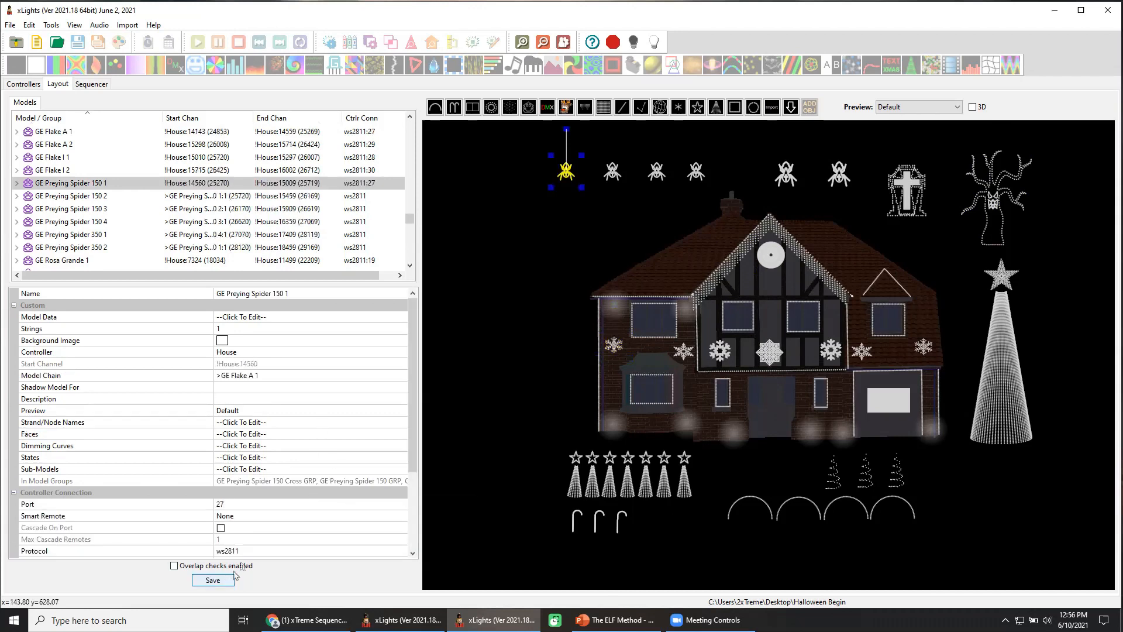
pyautogui.click(217, 580)
pyautogui.click(218, 581)
pyautogui.click(654, 251)
# Step: Check the port of GE Flake I 1, set GE Preying Spider 150 2 to port 28 and save the layout
pyautogui.click(683, 356)
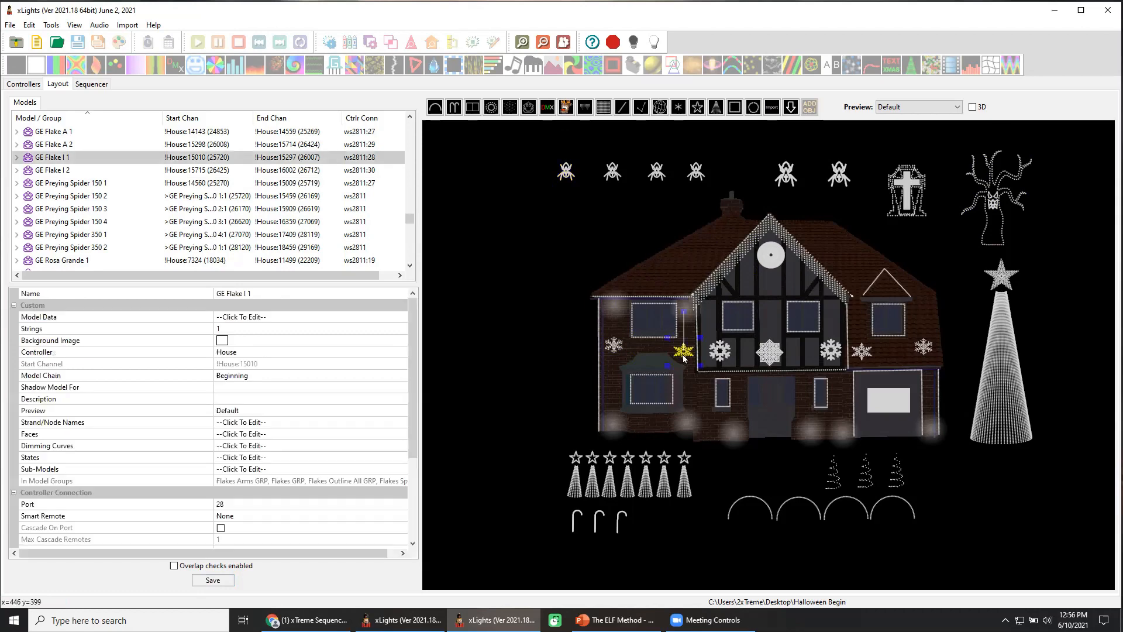
pyautogui.click(654, 215)
pyautogui.click(613, 172)
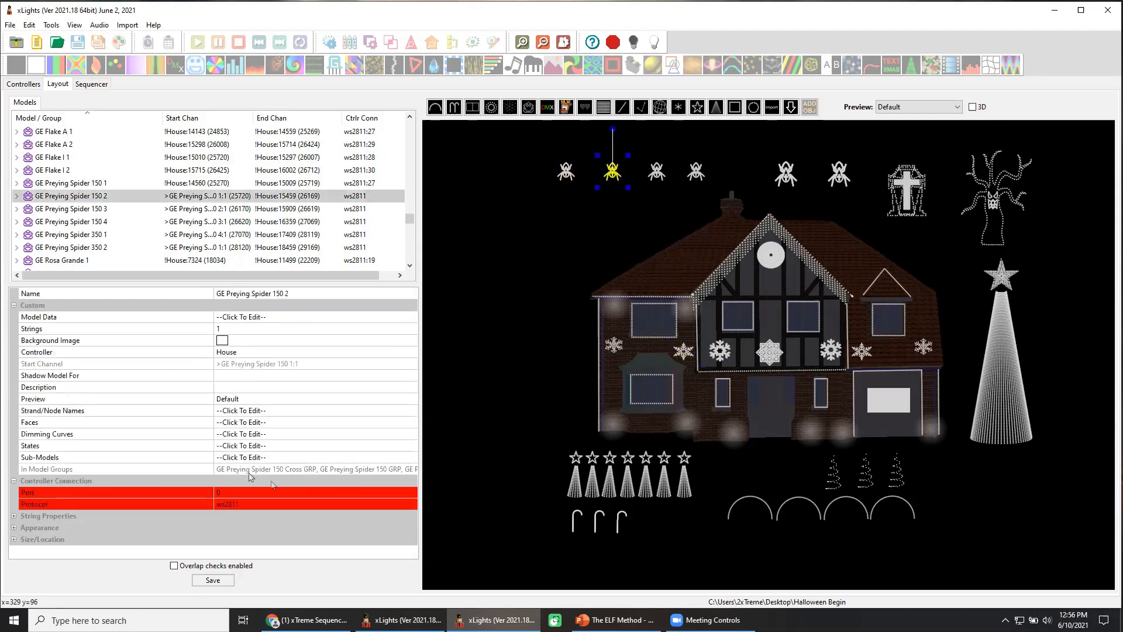
pyautogui.click(233, 492)
pyautogui.write('28')
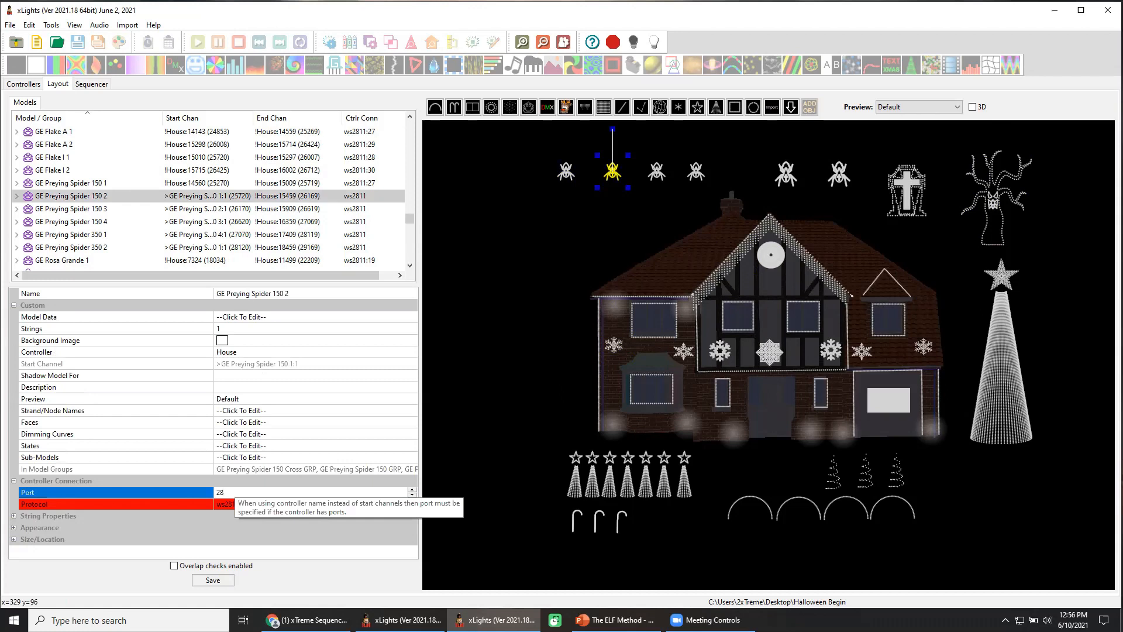
pyautogui.press('Return')
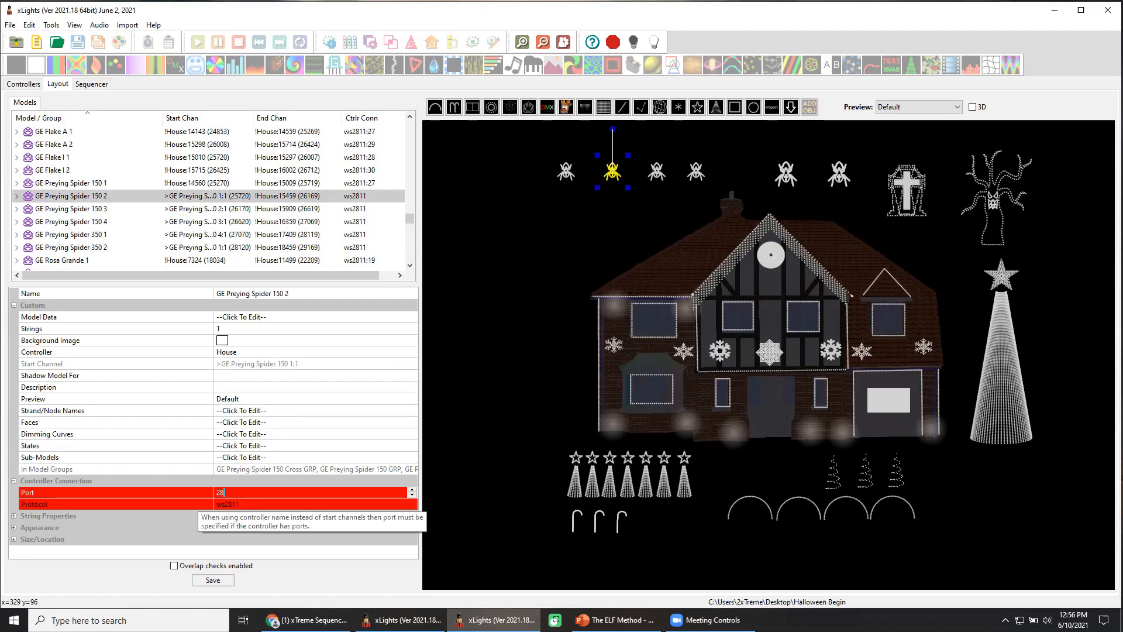
pyautogui.click(331, 411)
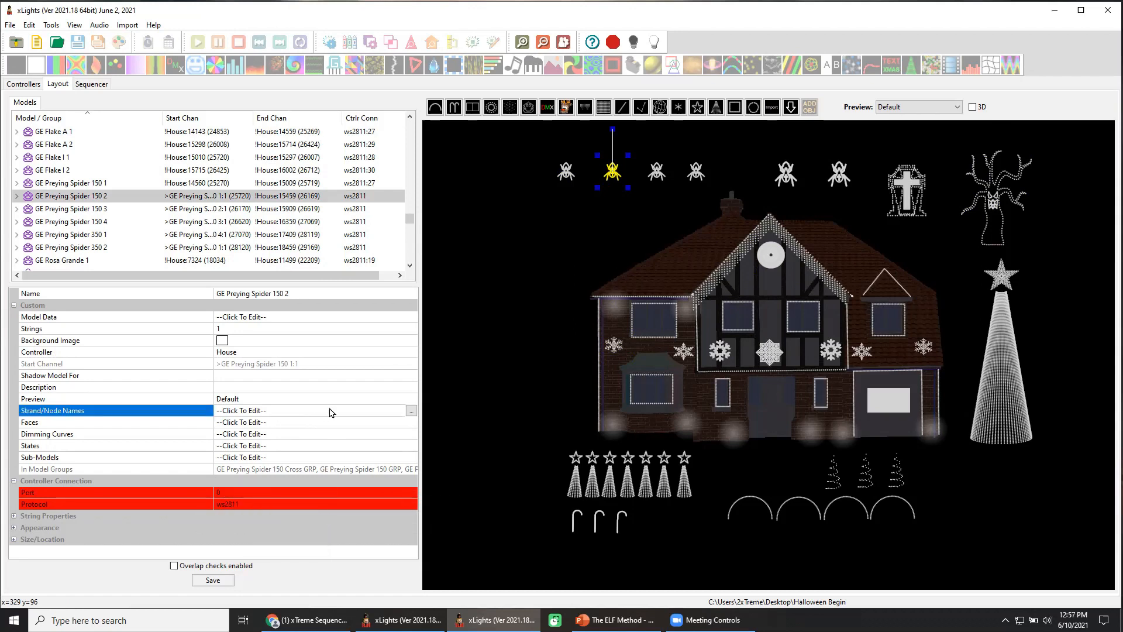
pyautogui.click(413, 494)
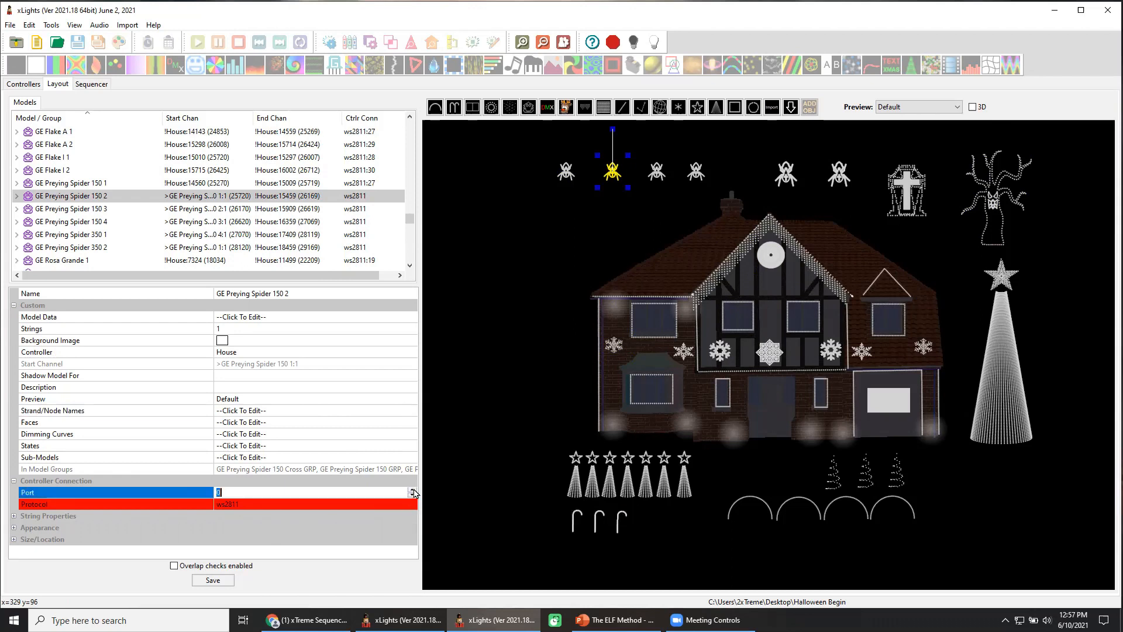
pyautogui.click(413, 492)
pyautogui.write('28')
pyautogui.press('Return')
pyautogui.click(213, 580)
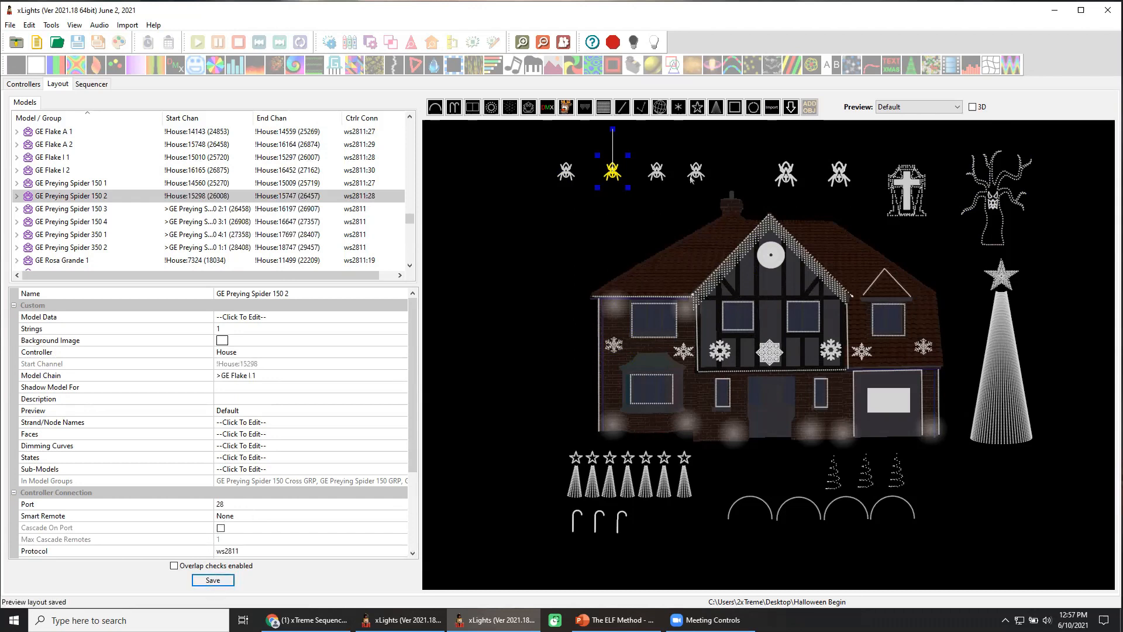
# Step: Check the port of GE Flake I 2, set GE Preying Spider 150 3 to port 30 and save the layout
pyautogui.click(658, 183)
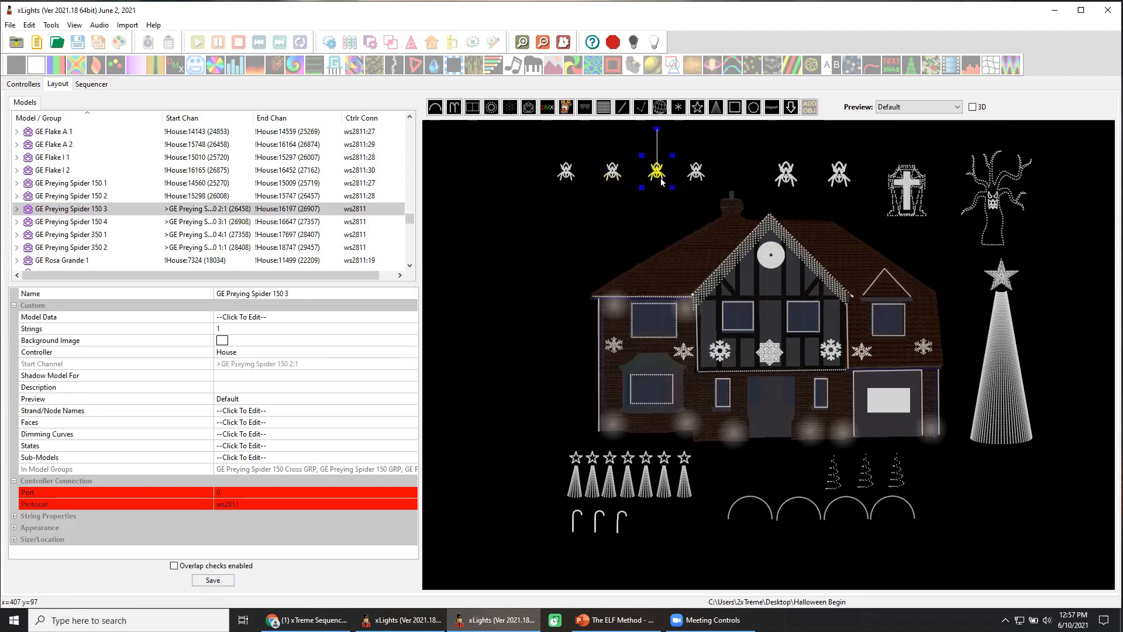
pyautogui.click(612, 270)
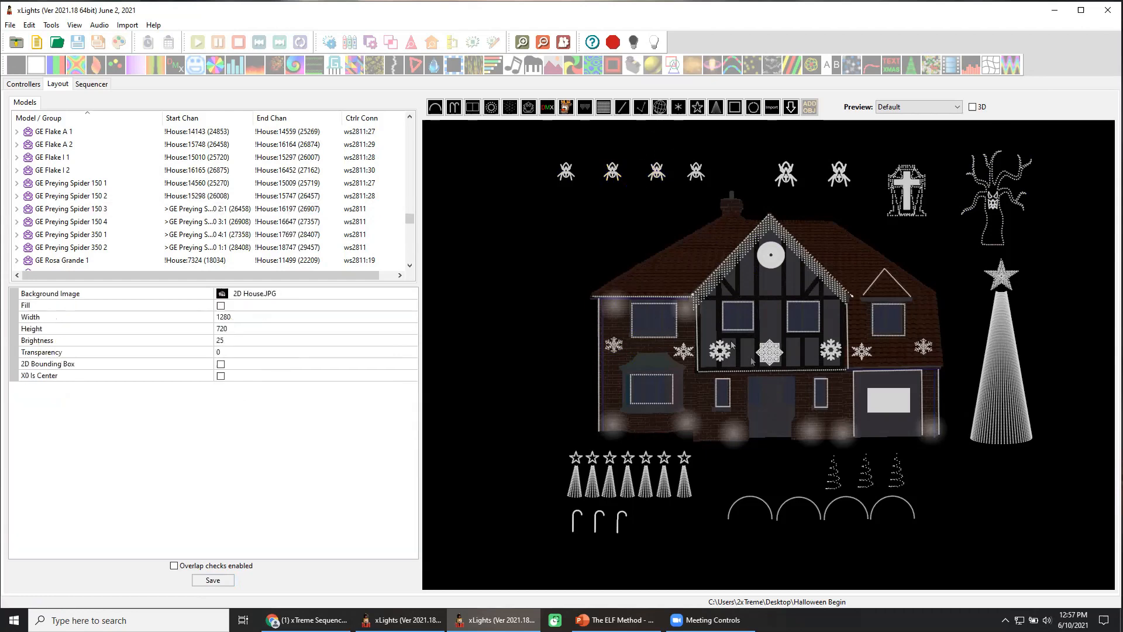
pyautogui.click(862, 350)
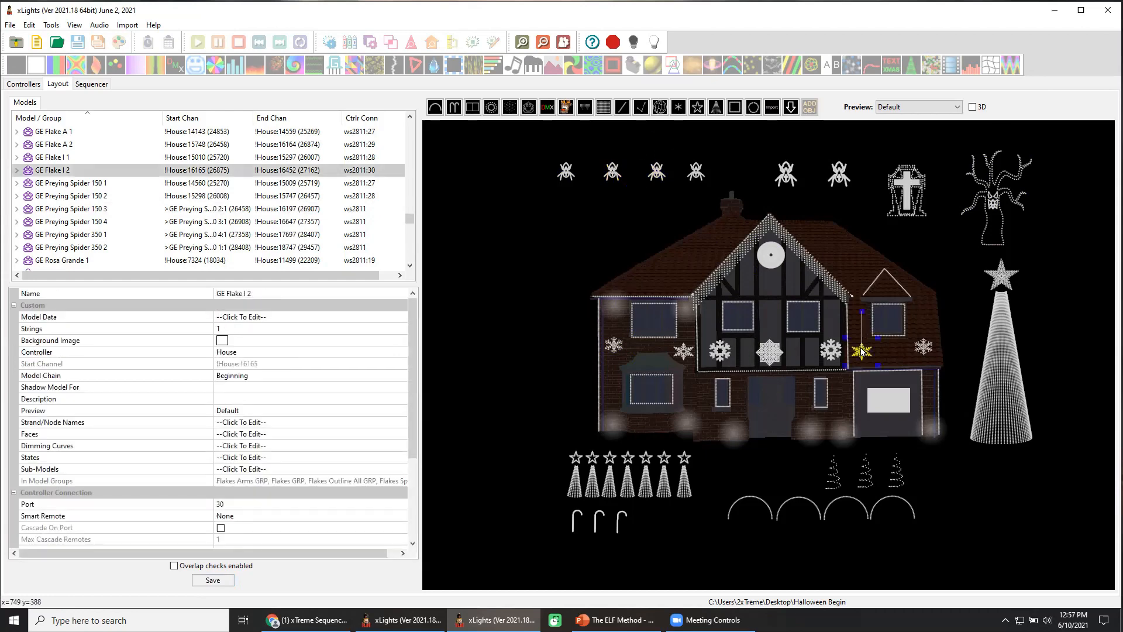
pyautogui.click(659, 177)
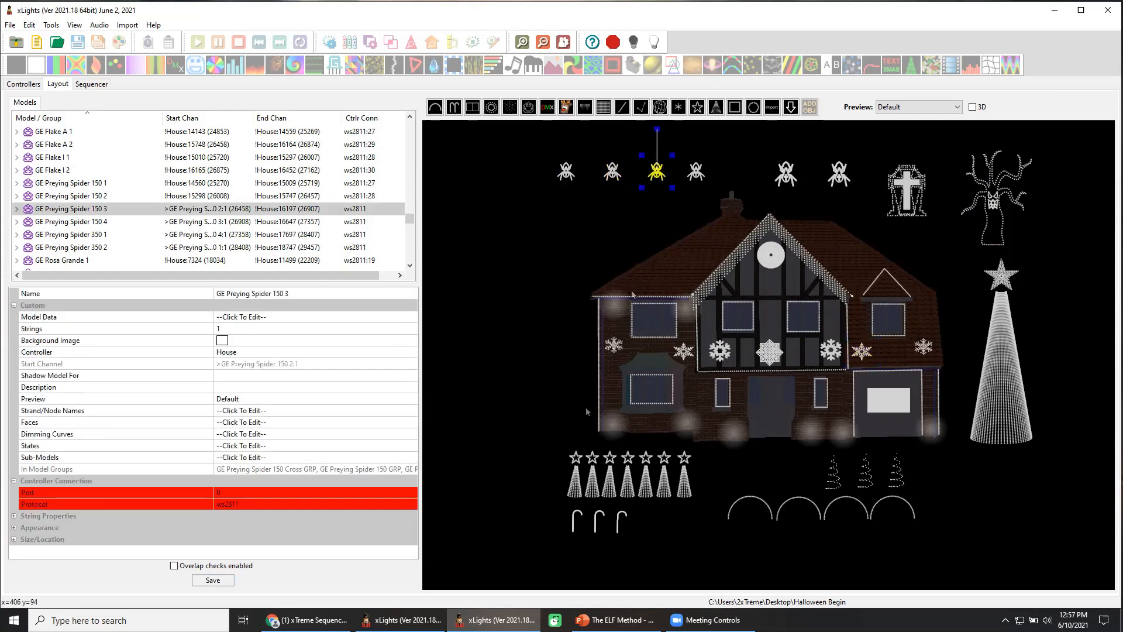
pyautogui.click(413, 491)
pyautogui.click(413, 490)
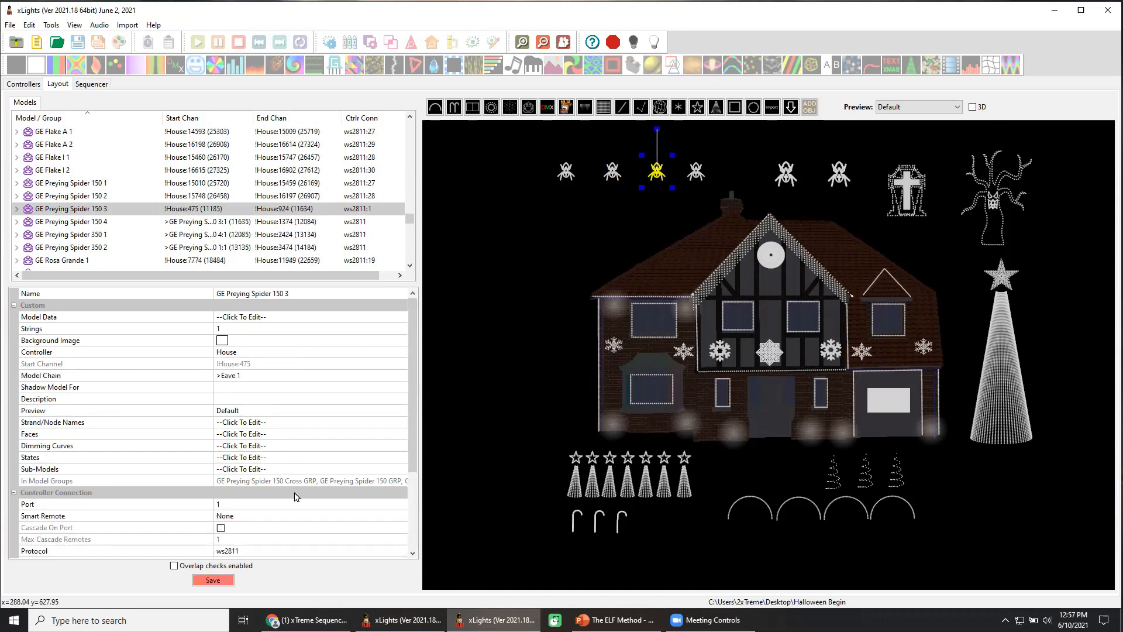
pyautogui.click(252, 504)
pyautogui.write('30')
pyautogui.press('Return')
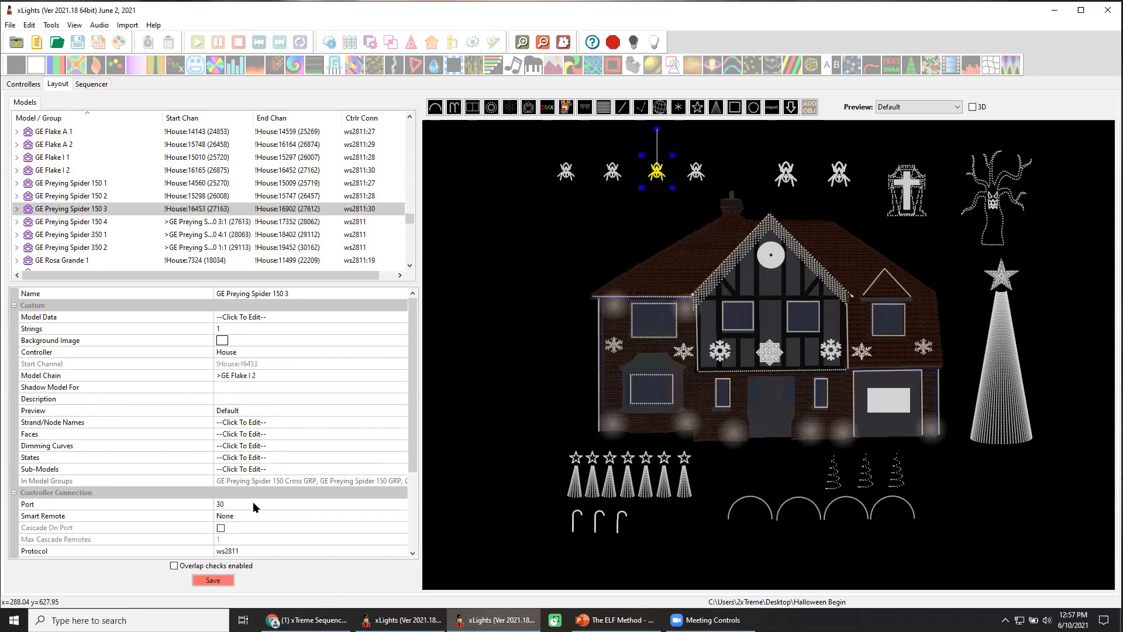
pyautogui.click(213, 580)
# Step: Check the port of GE Flake A 2, set GE Preying Spider 150 4 to port 29 and save the layout
pyautogui.click(610, 217)
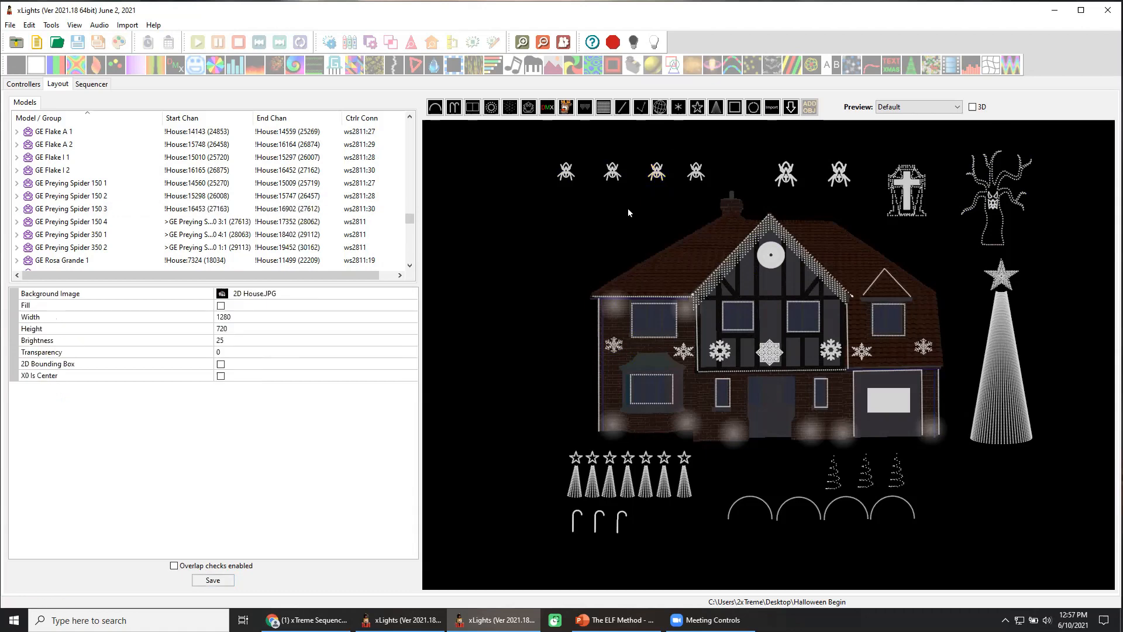
pyautogui.click(923, 347)
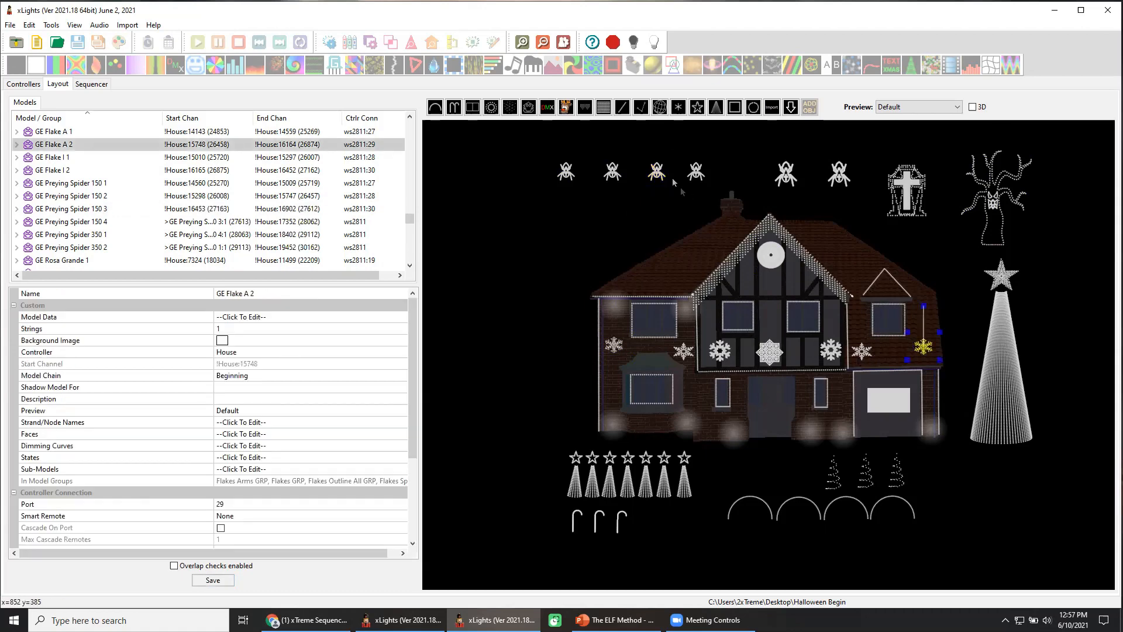
pyautogui.click(694, 173)
pyautogui.click(238, 492)
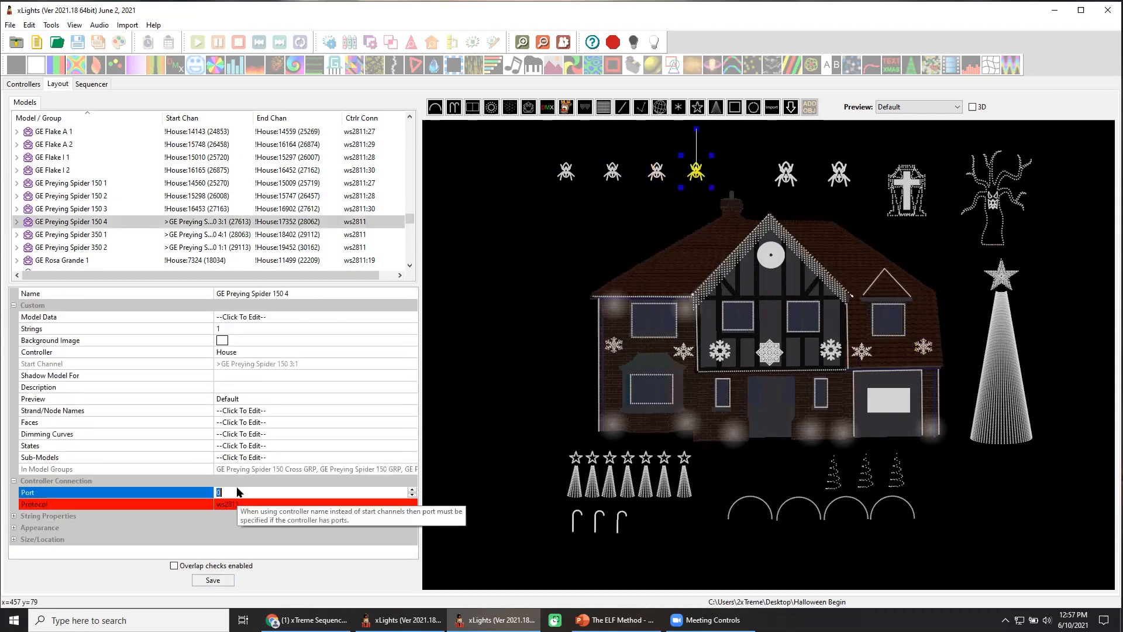
pyautogui.write('29')
pyautogui.press('Return')
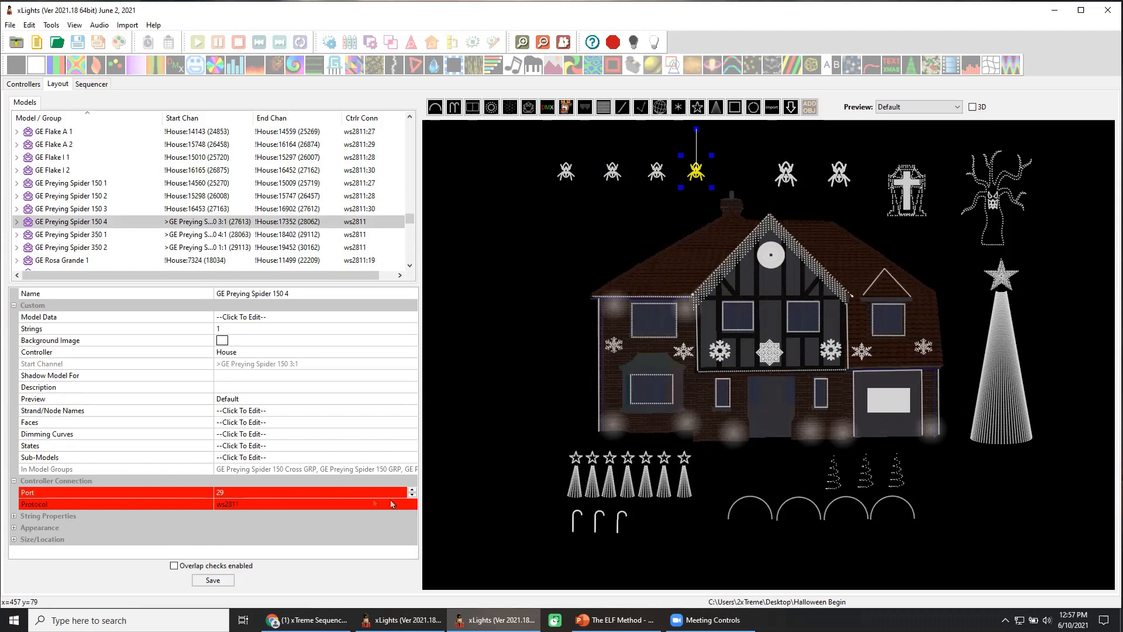
pyautogui.click(411, 490)
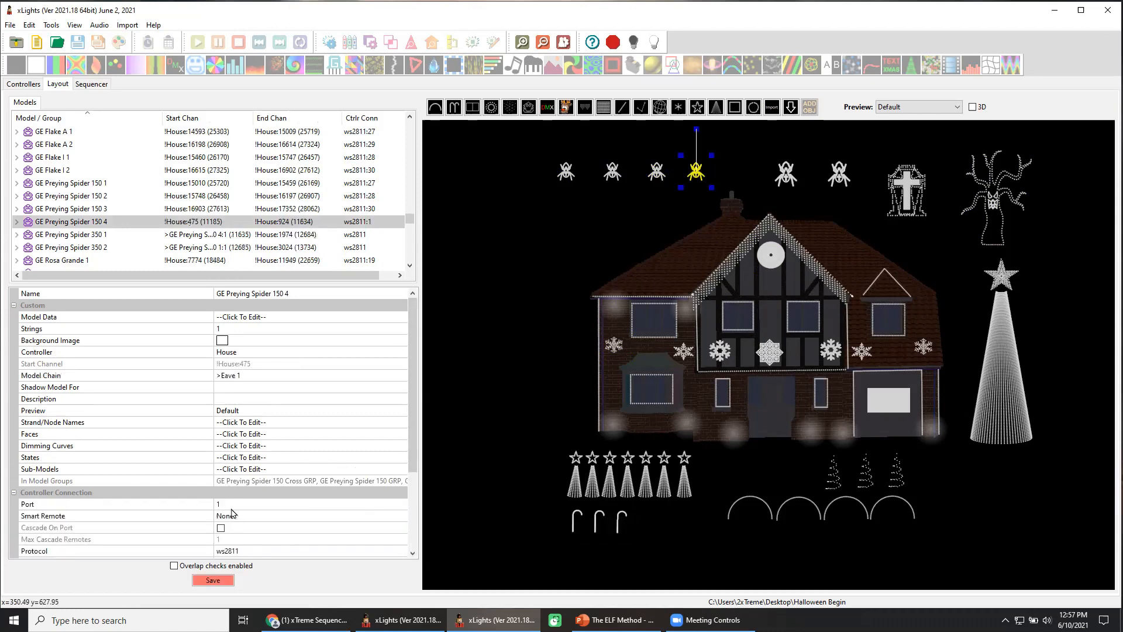
pyautogui.click(231, 503)
pyautogui.write('29')
pyautogui.press('Return')
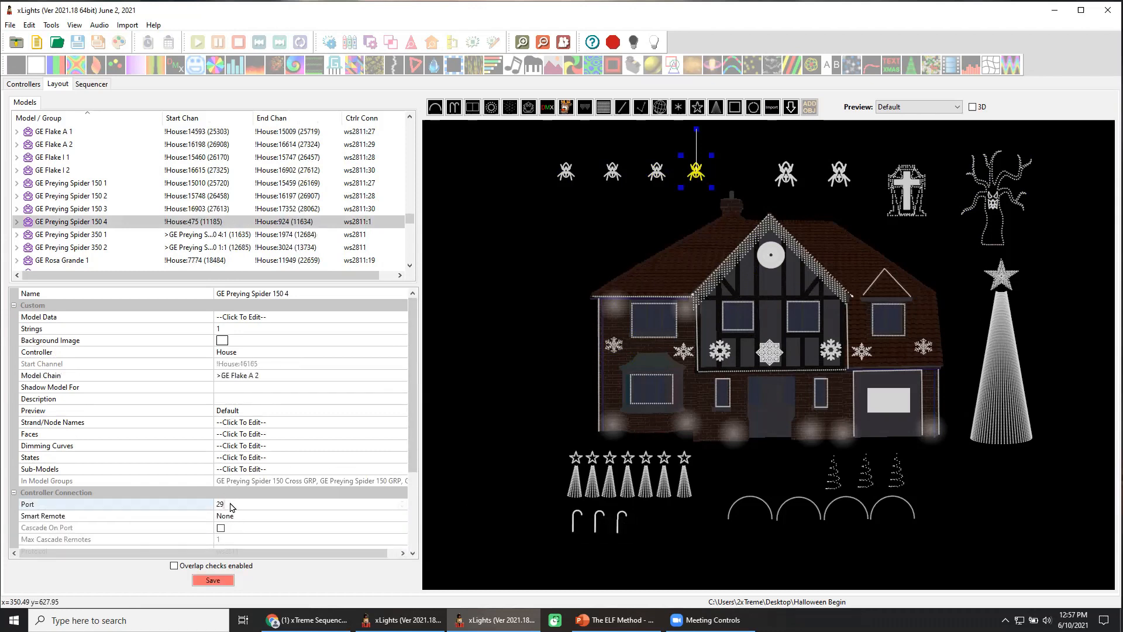
pyautogui.click(217, 580)
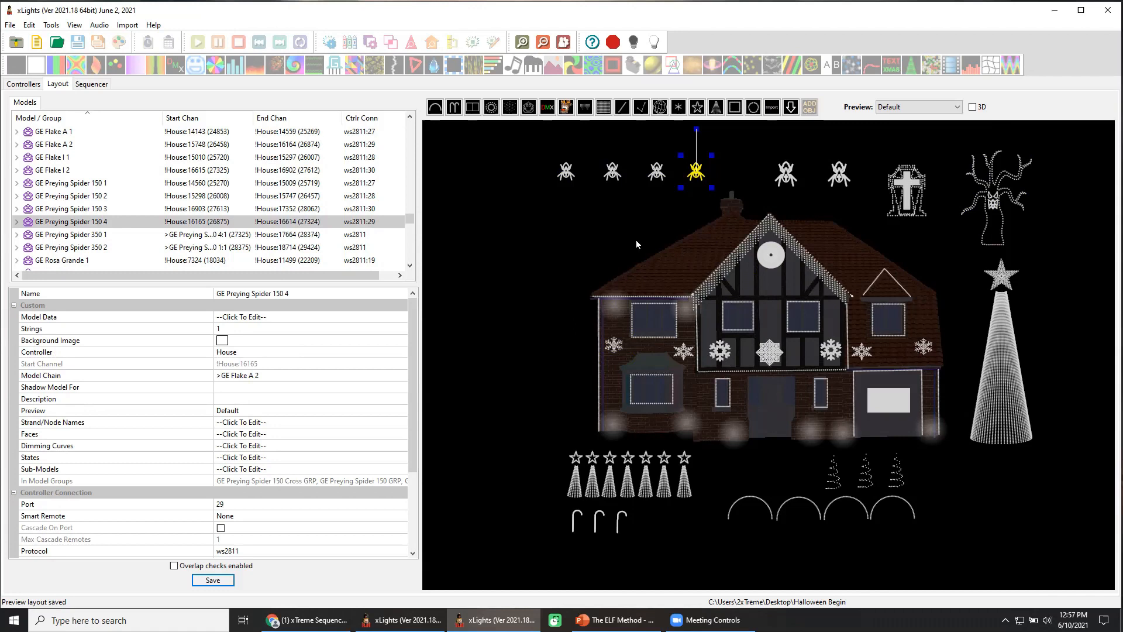
# Step: Delete the four flakes GE Flake A 1, A 2, I 1 and I 2 from the house layout
pyautogui.click(619, 350)
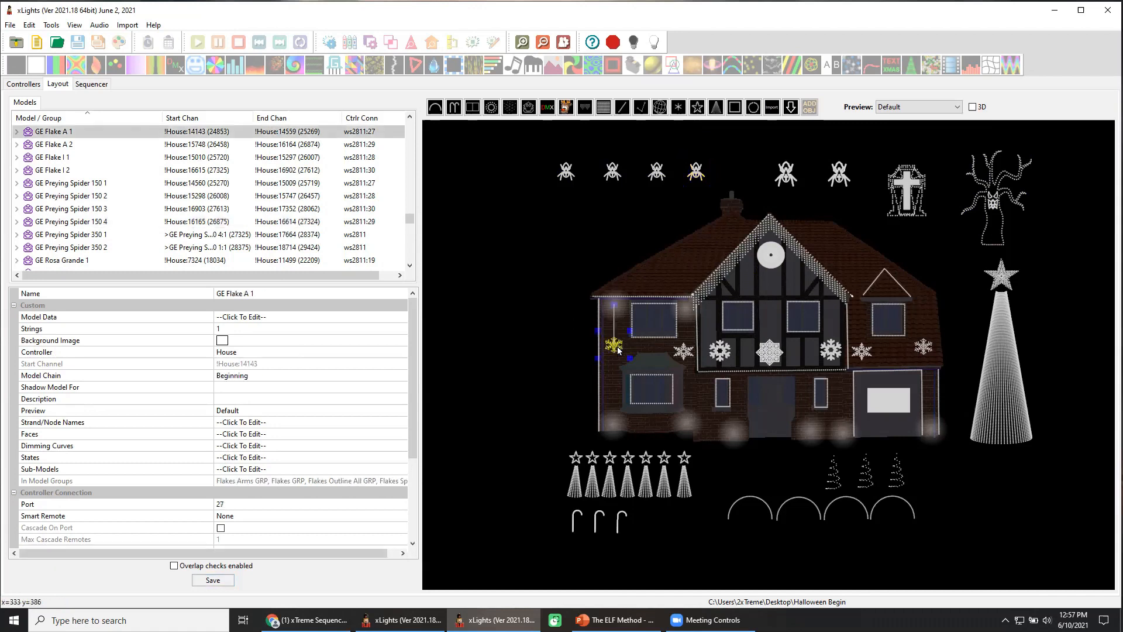
pyautogui.keyDown('ctrl'); pyautogui.click(685, 355); pyautogui.keyUp('ctrl')
pyautogui.keyDown('ctrl'); pyautogui.click(860, 357); pyautogui.keyUp('ctrl')
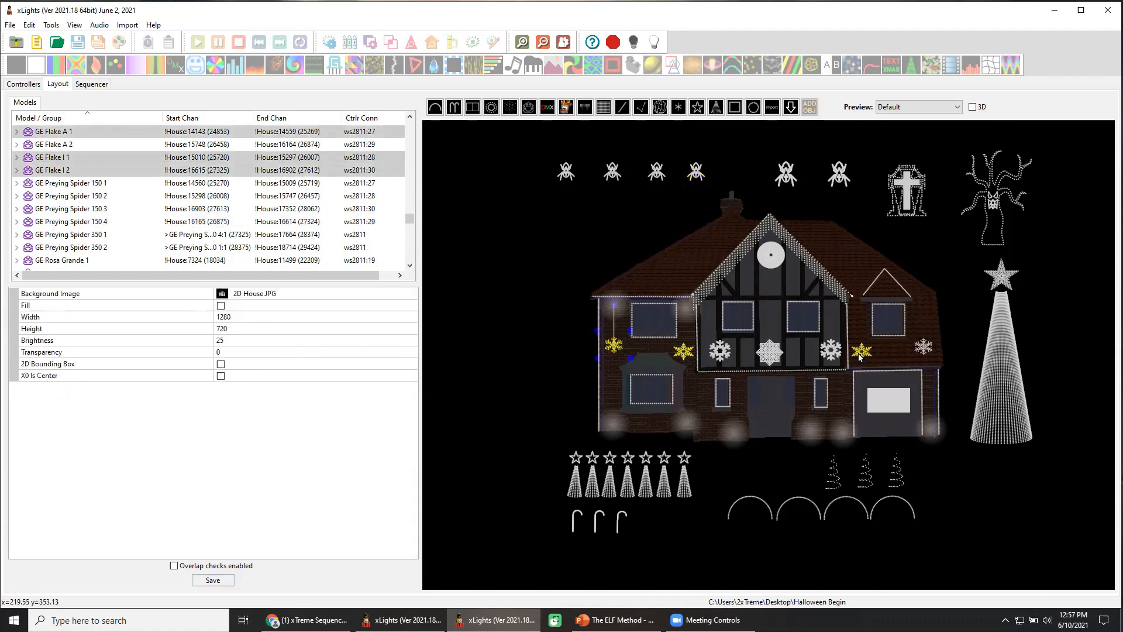
pyautogui.keyDown('ctrl'); pyautogui.click(923, 349); pyautogui.keyUp('ctrl')
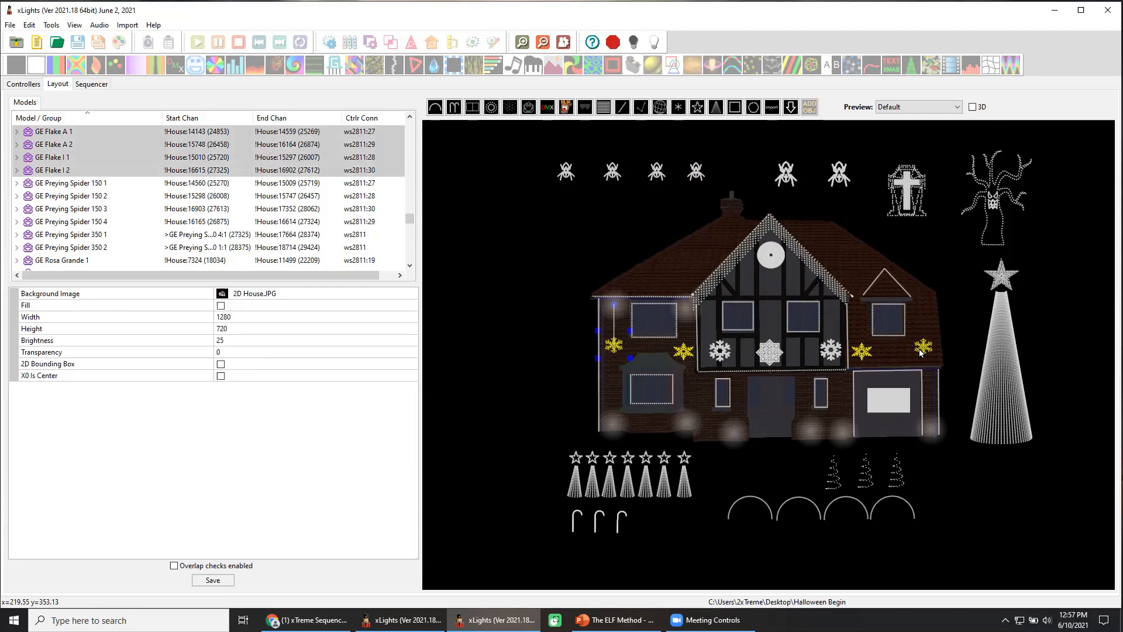
pyautogui.press('Delete')
pyautogui.click(595, 345)
pyautogui.click(694, 355)
pyautogui.click(693, 321)
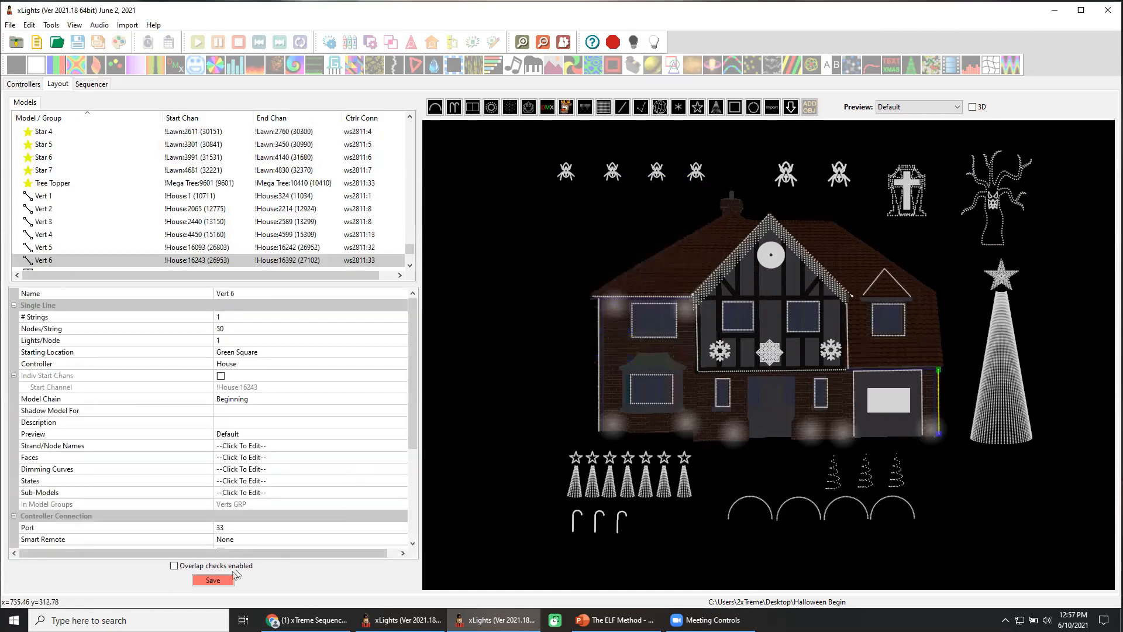
# Step: Move the four GE Preying Spider 150 models onto the house where the deleted flakes were, in order 1 to 4
pyautogui.moveTo(574, 176); pyautogui.dragTo(593, 198)
pyautogui.moveTo(612, 279); pyautogui.dragTo(615, 349)
pyautogui.moveTo(615, 175); pyautogui.dragTo(686, 352)
pyautogui.moveTo(656, 172); pyautogui.dragTo(864, 351)
pyautogui.moveTo(696, 172); pyautogui.dragTo(923, 351)
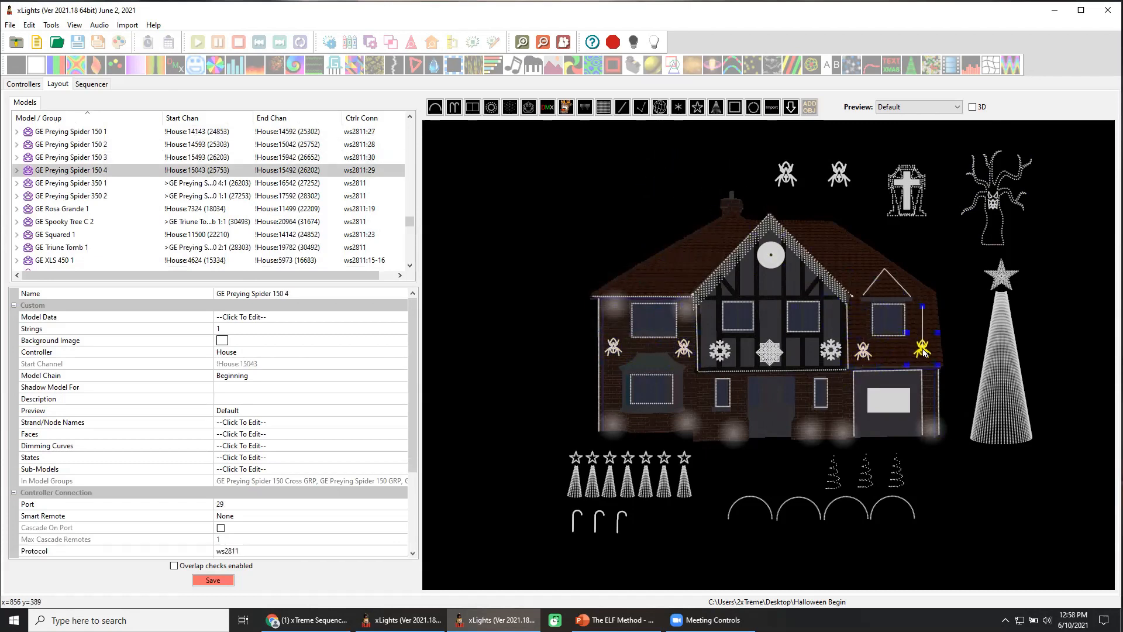
# Step: Align the four GE Preying Spider 150 models on the house by their tops and save the layout
pyautogui.click(612, 348)
pyautogui.keyDown('ctrl'); pyautogui.click(684, 349); pyautogui.keyUp('ctrl')
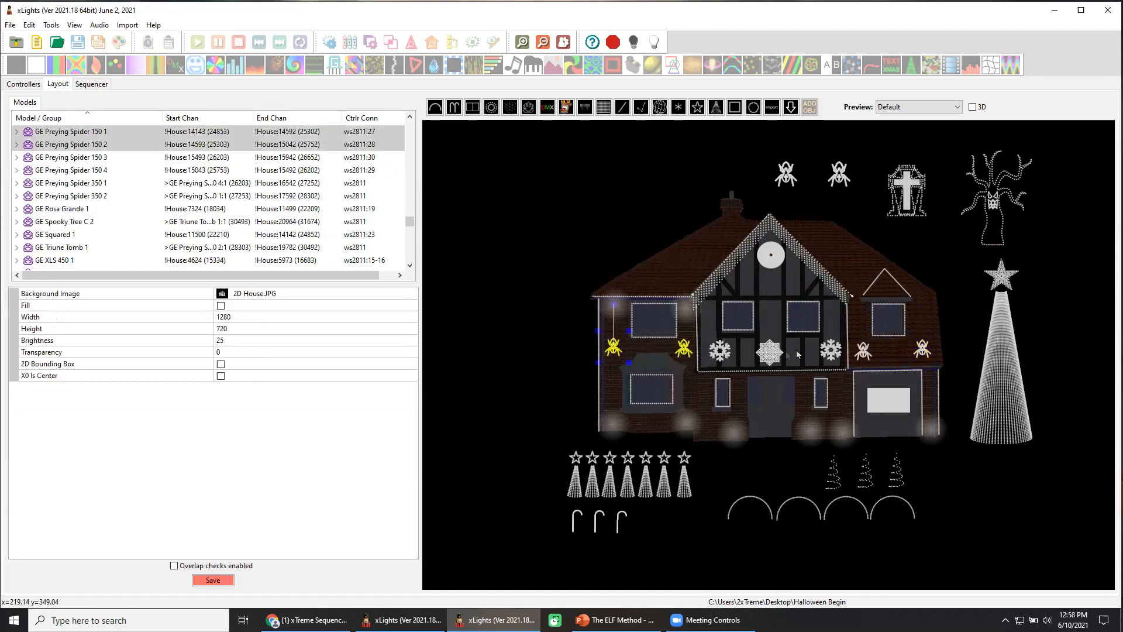
pyautogui.keyDown('ctrl'); pyautogui.click(865, 354); pyautogui.keyUp('ctrl')
pyautogui.keyDown('ctrl'); pyautogui.click(923, 353); pyautogui.keyUp('ctrl')
pyautogui.rightClick(922, 353)
pyautogui.moveTo(958, 386)
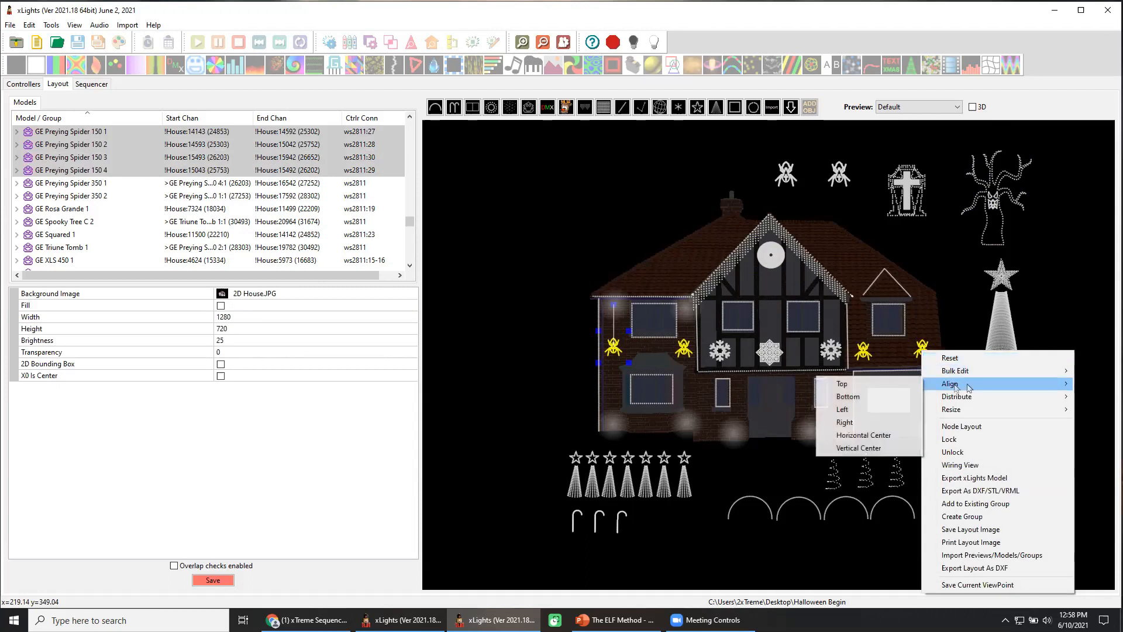
pyautogui.click(891, 385)
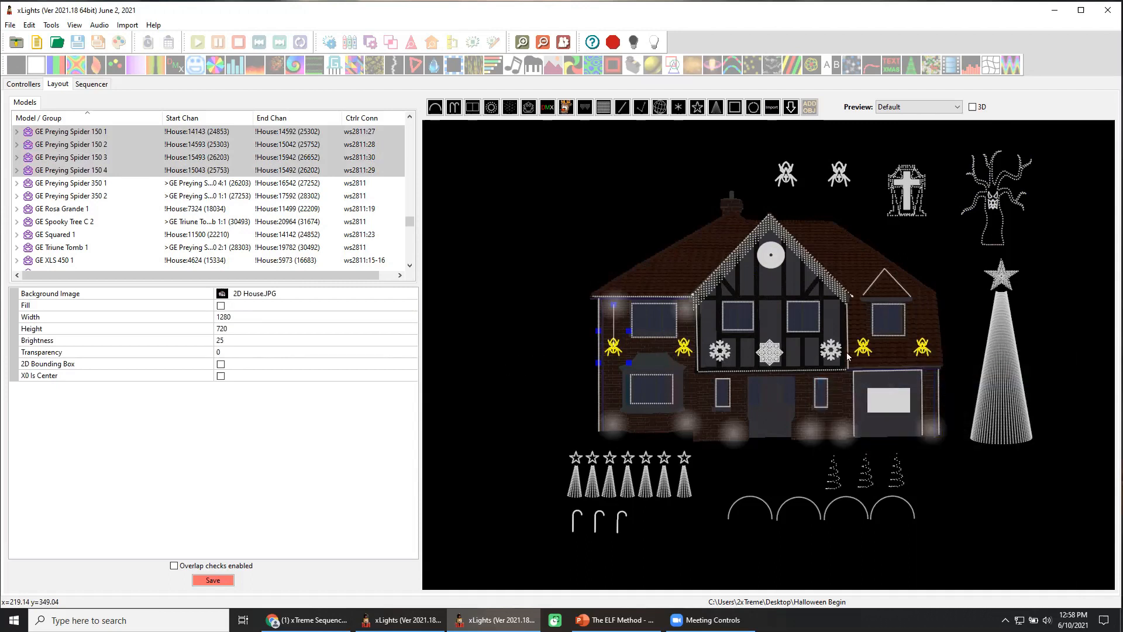
pyautogui.click(515, 377)
pyautogui.hotkey('ctrl', 's')
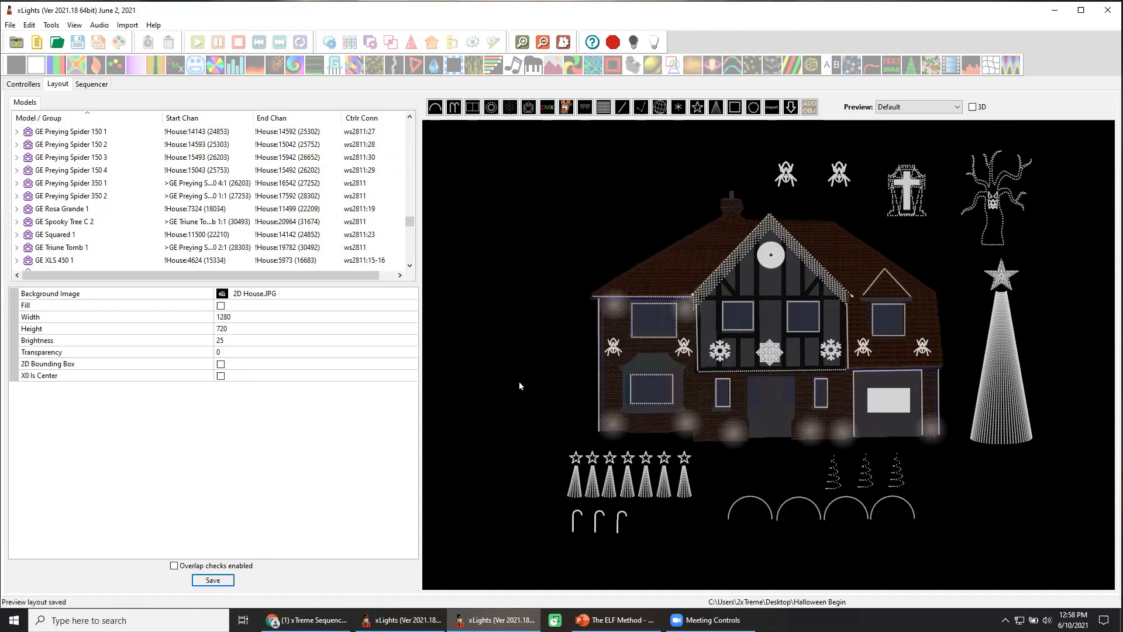
# Step: Check the port of GE XLS 450 1 and set GE Preying Spider 350 1 to port 15
pyautogui.click(720, 354)
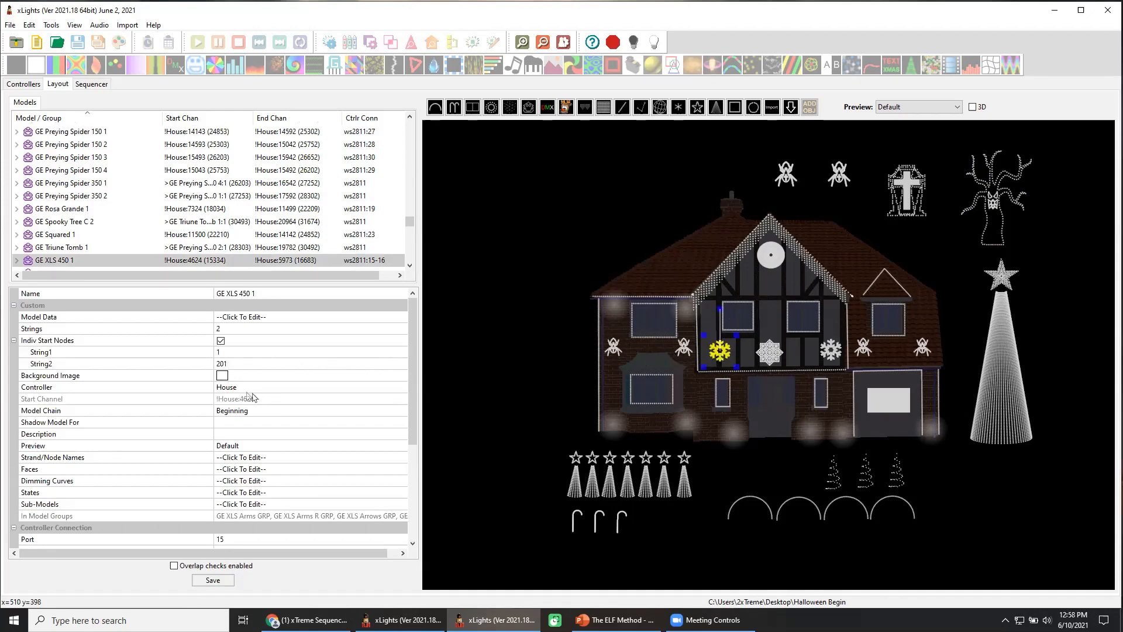
pyautogui.click(785, 174)
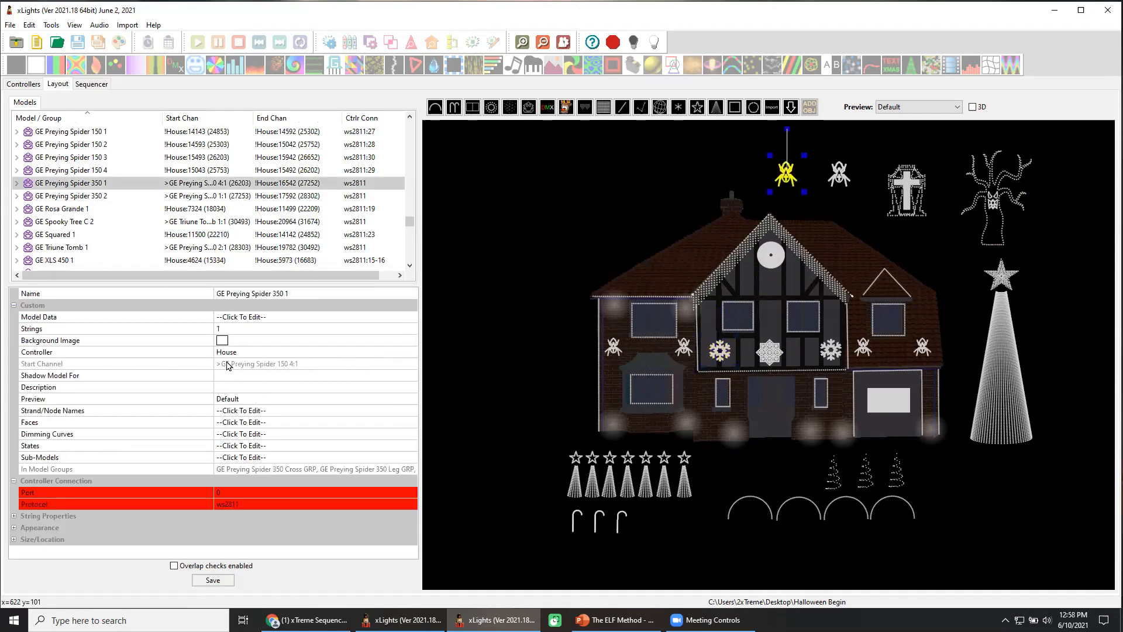
pyautogui.click(252, 492)
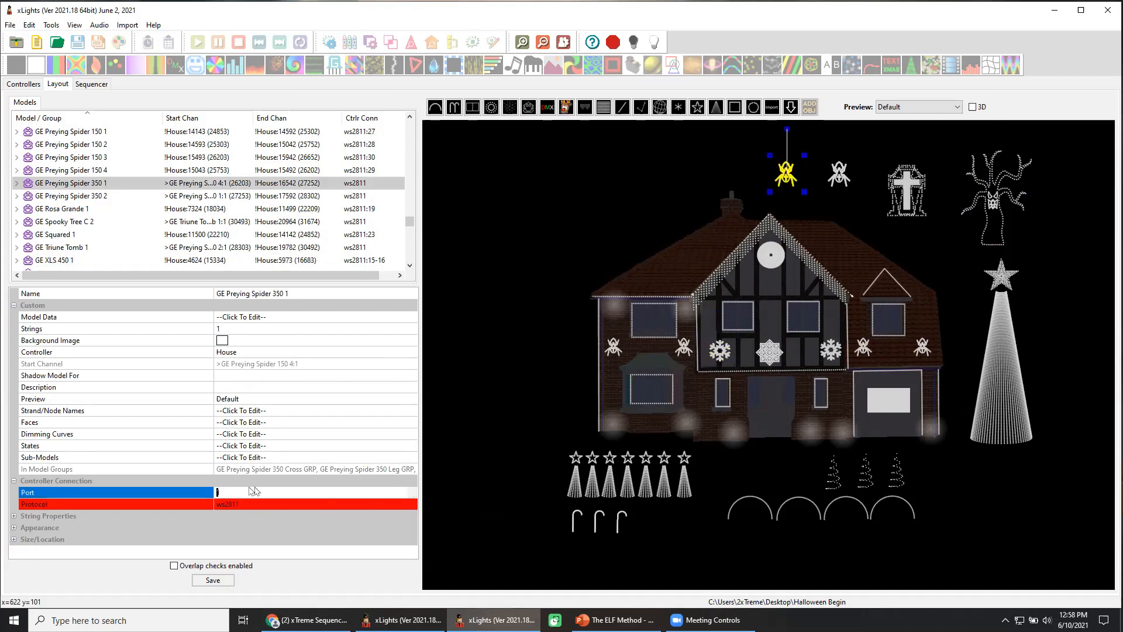
pyautogui.write('15')
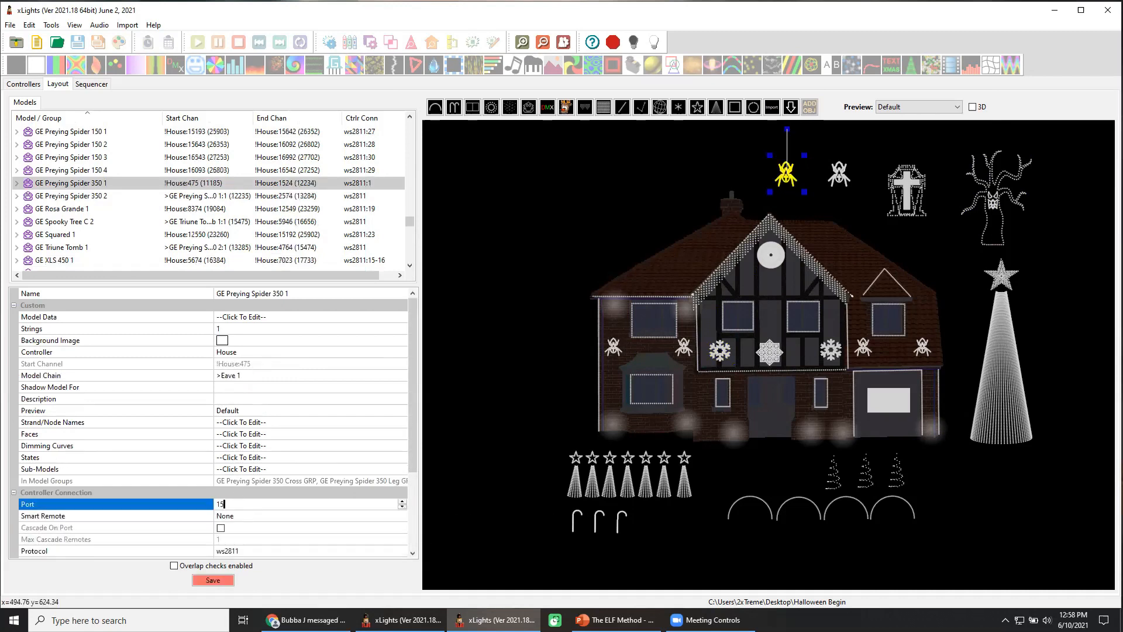
pyautogui.press('Return')
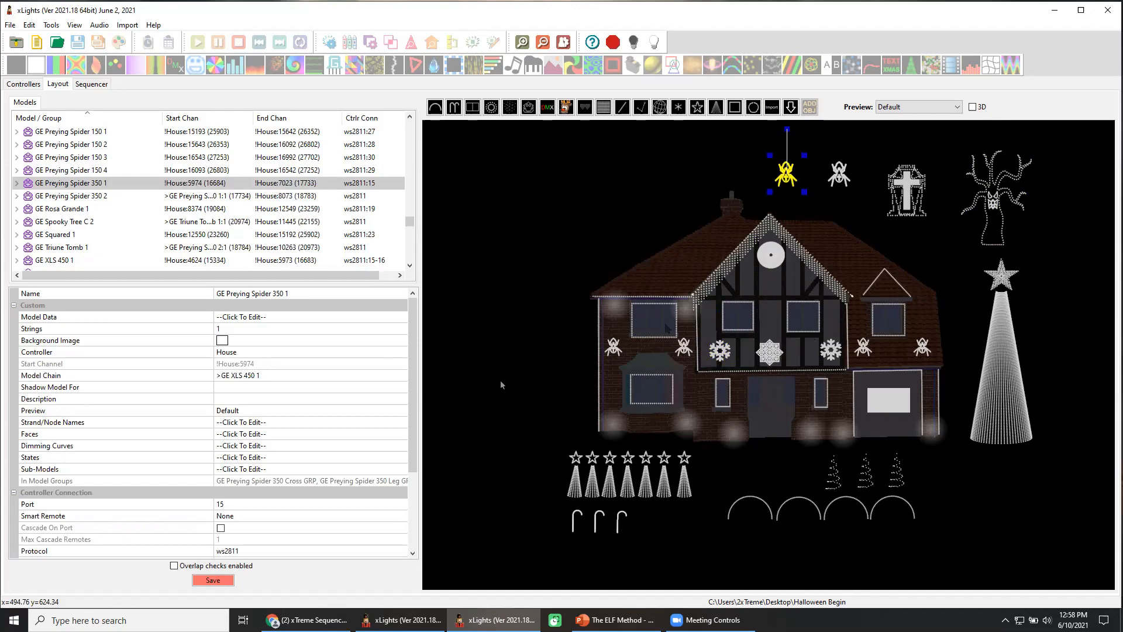
# Step: Check the string settings of GE XLS 450 2 and GE XLS 450 1, and the node layout of GE Preying Spider 350 1
pyautogui.click(832, 354)
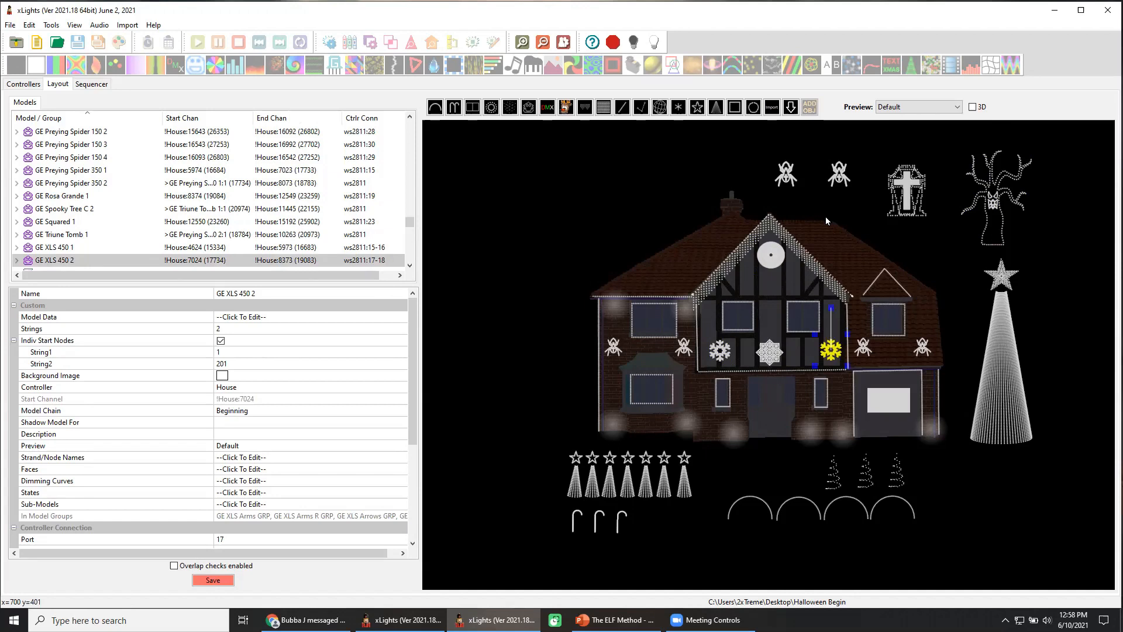
pyautogui.click(721, 351)
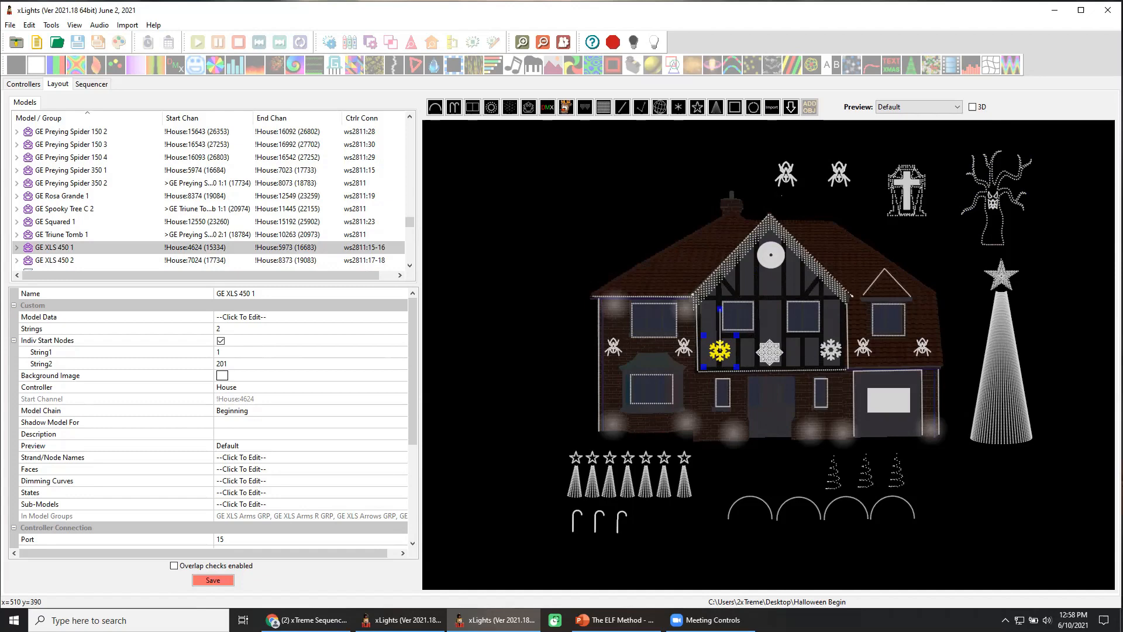
pyautogui.click(788, 182)
pyautogui.rightClick(787, 177)
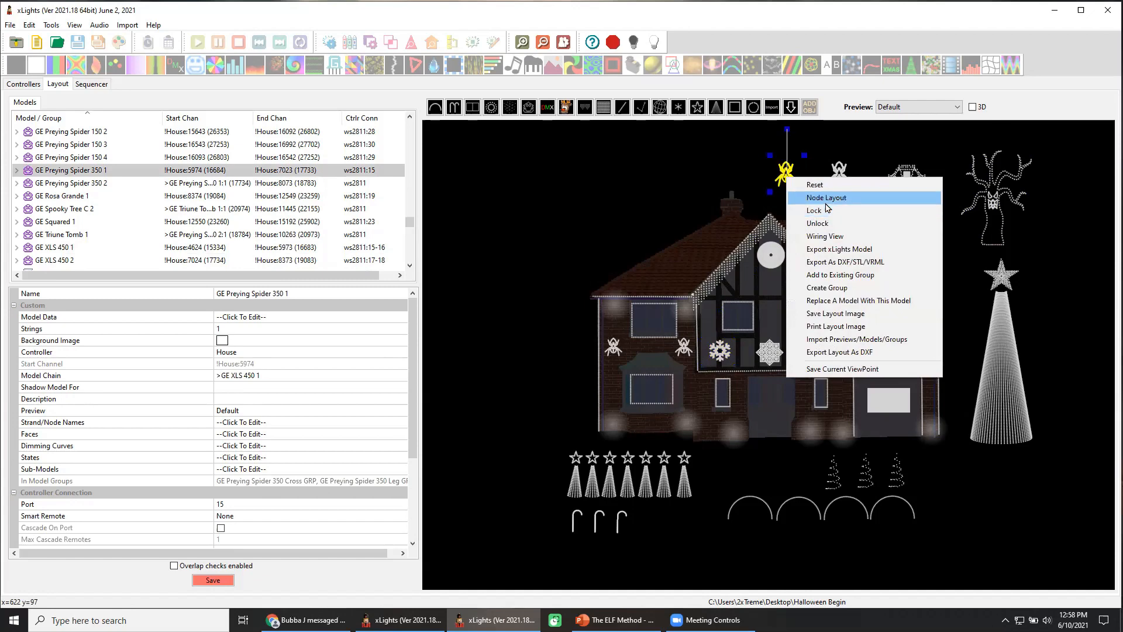
pyautogui.click(830, 200)
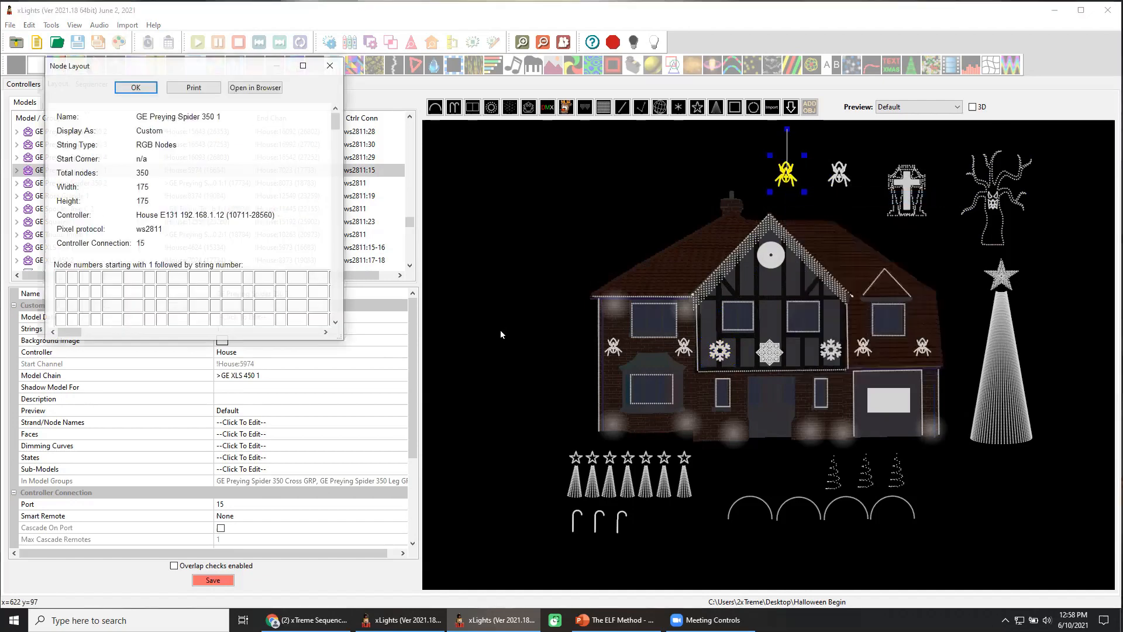
pyautogui.click(330, 66)
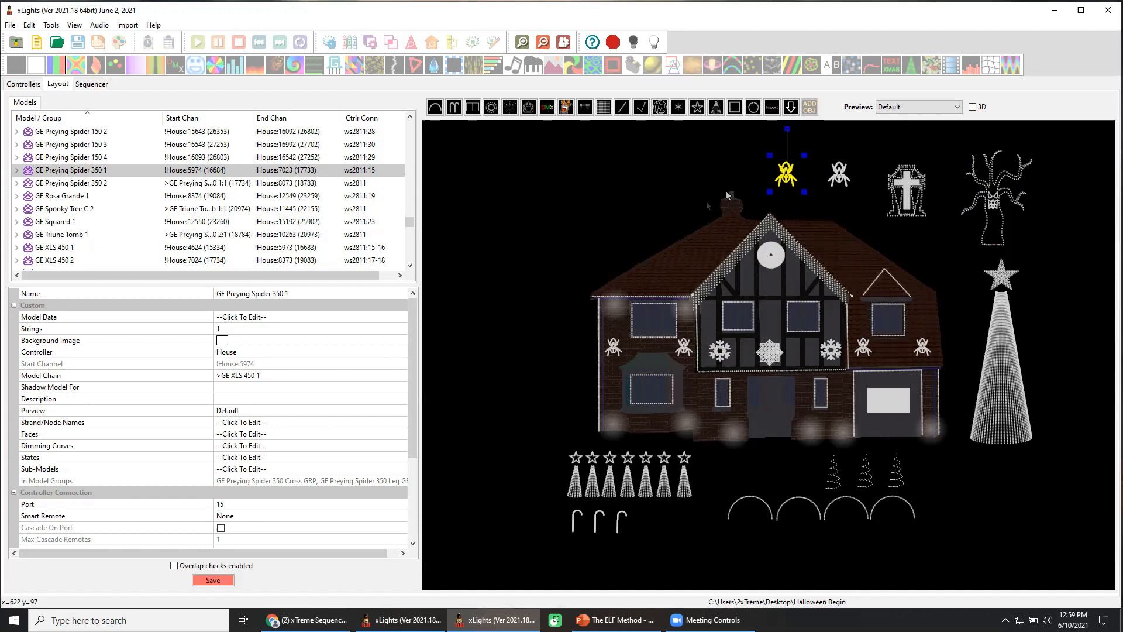
# Step: Set GE Preying Spider 350 1 to 2 strings and save the layout
pyautogui.click(244, 328)
pyautogui.write('2')
pyautogui.press('Return')
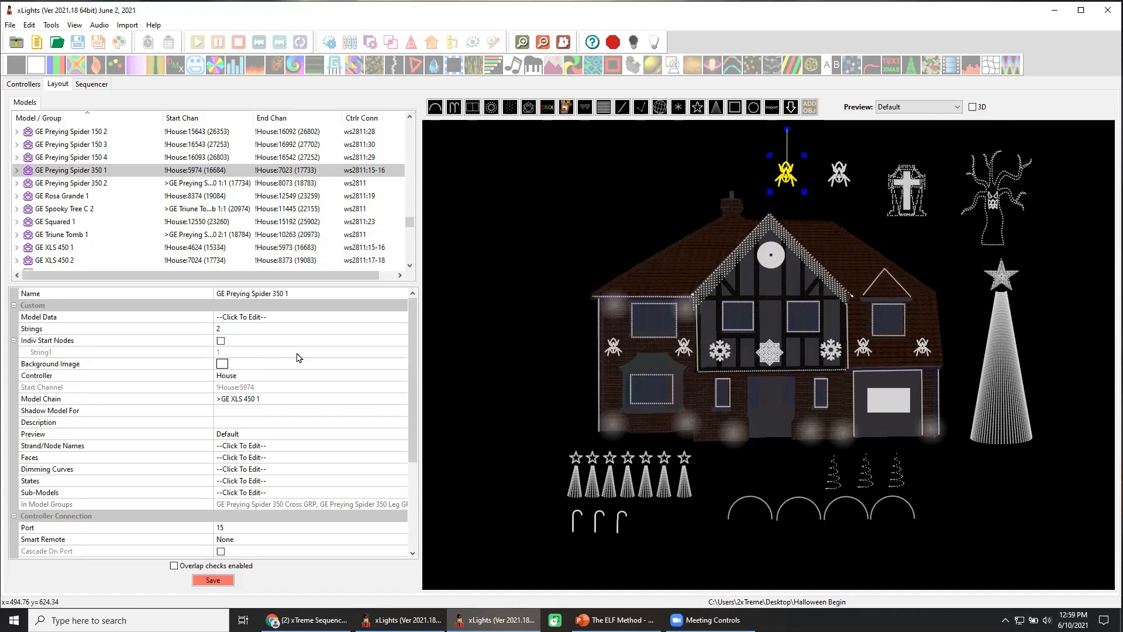
pyautogui.click(222, 578)
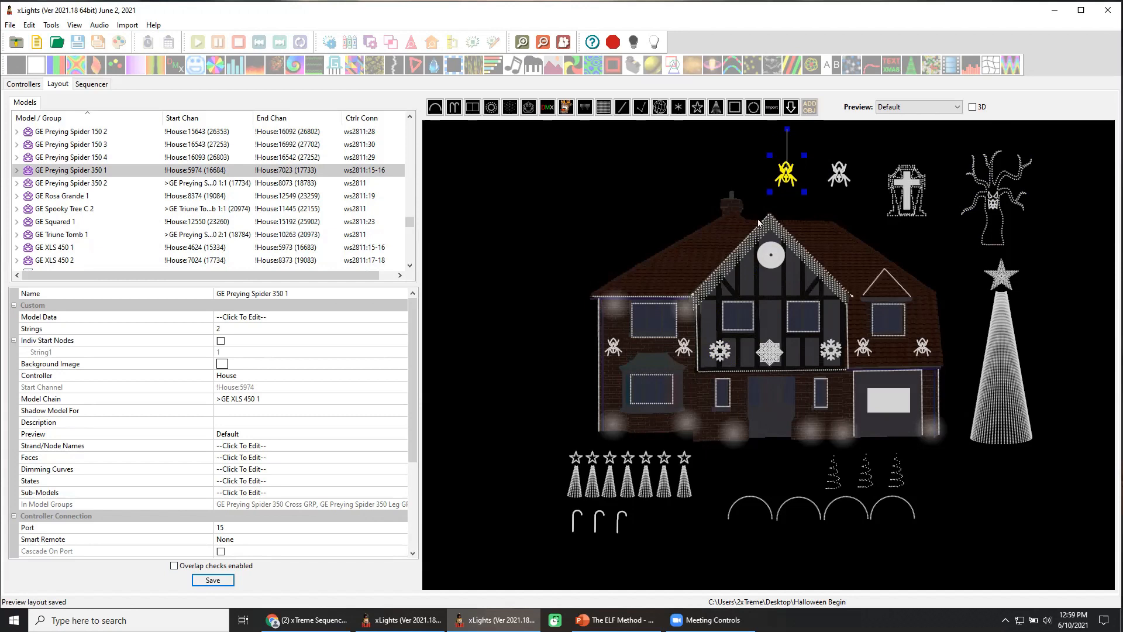
# Step: Compare the individual start node settings of GE XLS 450 1 with the string settings of GE Preying Spider 350 1
pyautogui.click(724, 353)
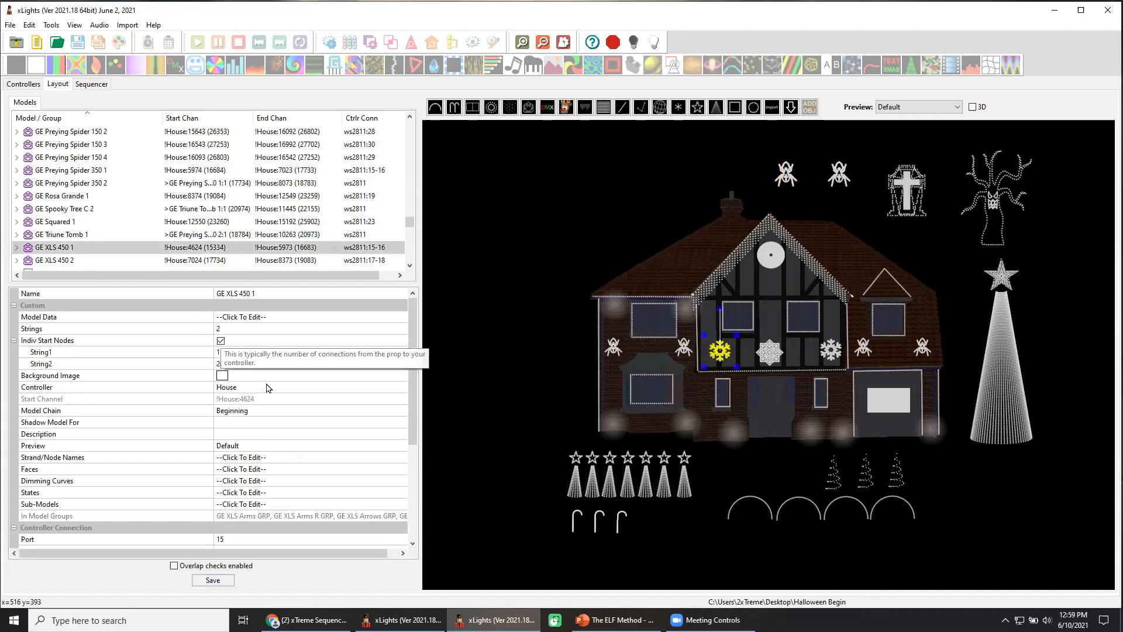
pyautogui.click(787, 178)
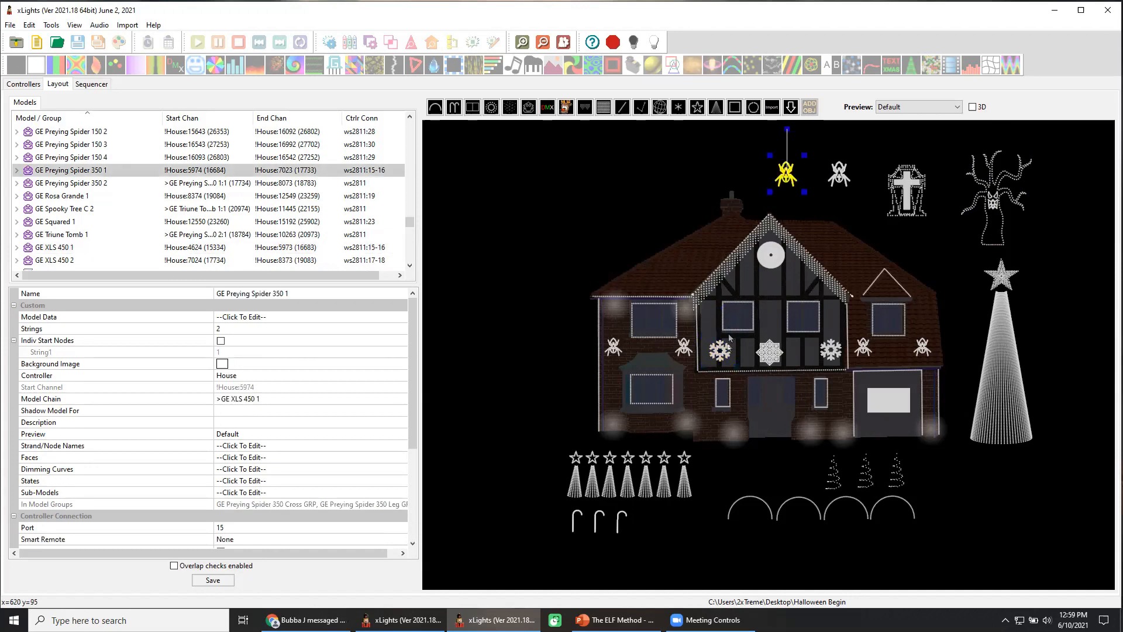
pyautogui.click(726, 350)
pyautogui.click(786, 174)
# Step: Enable individual start nodes for GE Preying Spider 350 1 and set the start node of String2 to 101
pyautogui.click(221, 341)
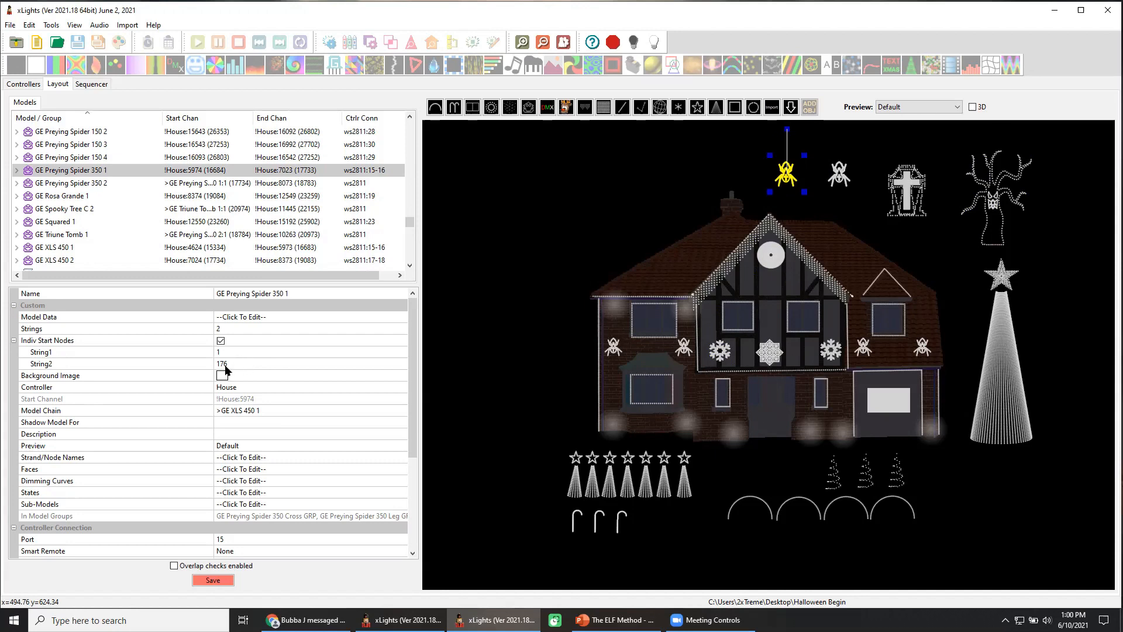
pyautogui.click(224, 364)
pyautogui.write('101')
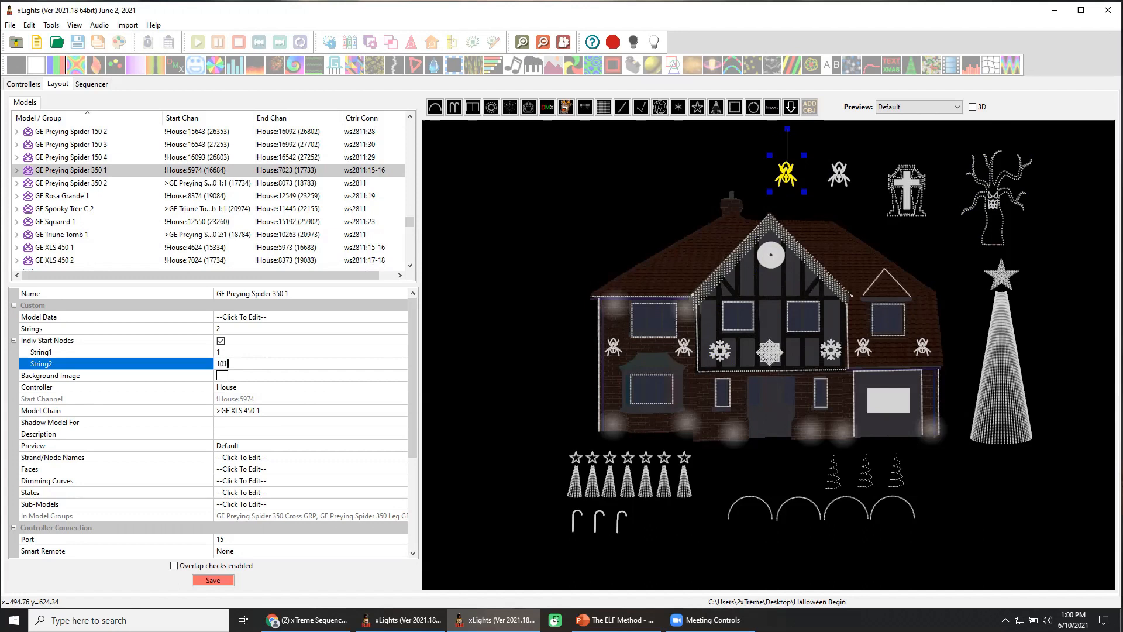
pyautogui.click(253, 353)
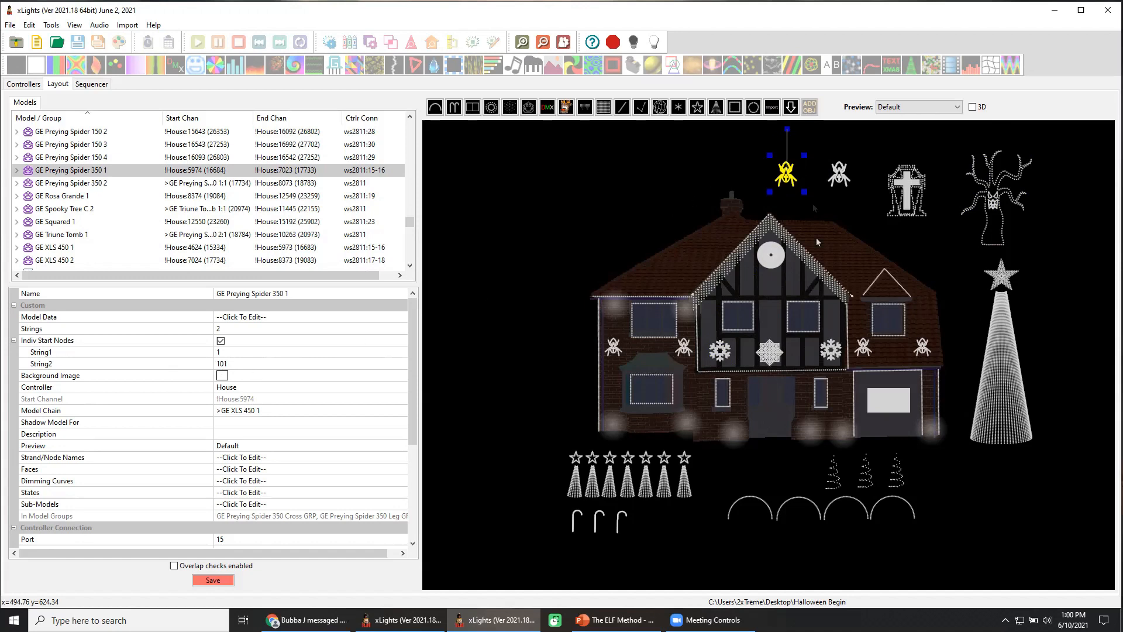
# Step: Set the String2 start node of GE Preying Spider 350 1 to 201 and save the layout
pyautogui.click(231, 365)
pyautogui.write('201')
pyautogui.click(275, 354)
pyautogui.click(216, 580)
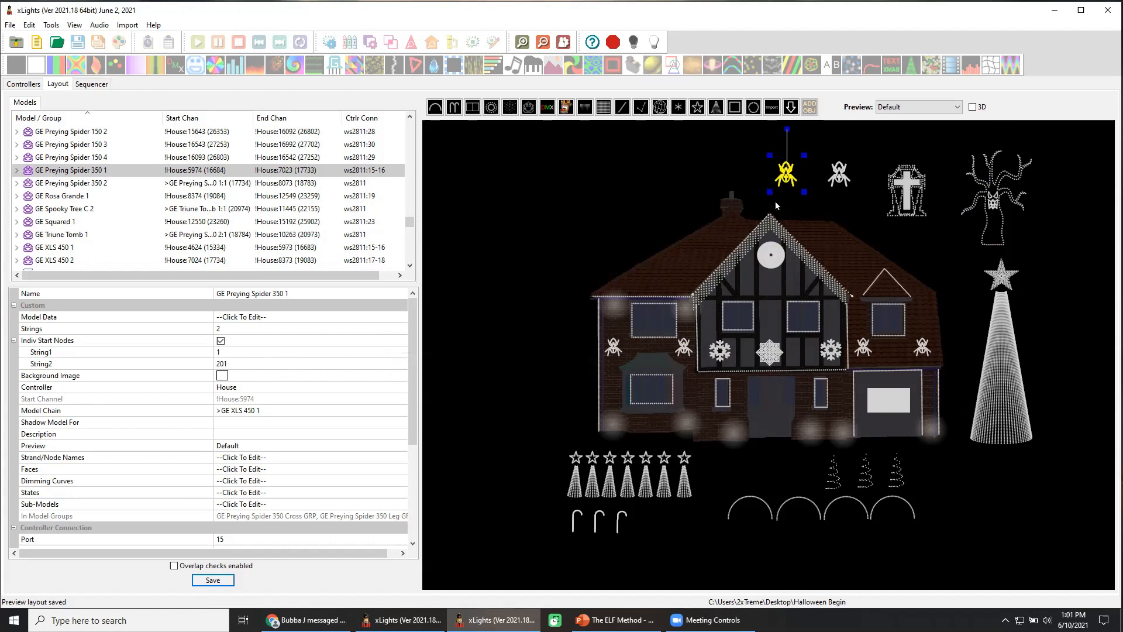
# Step: Set GE Preying Spider 350 2 to 2 strings and enable its individual start nodes
pyautogui.click(839, 177)
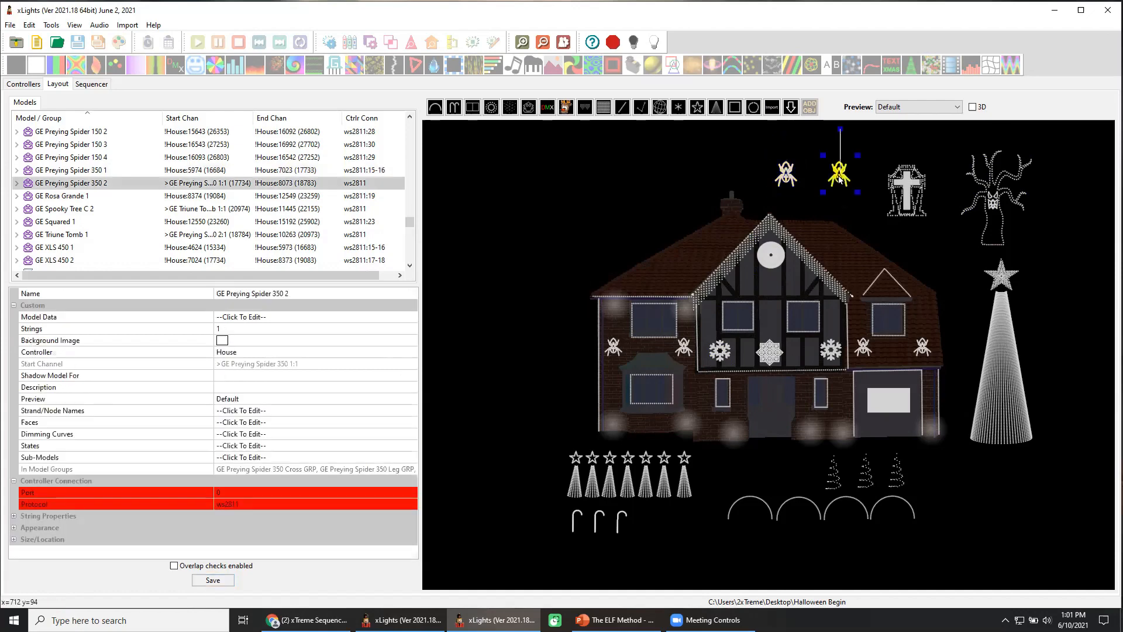
pyautogui.click(219, 328)
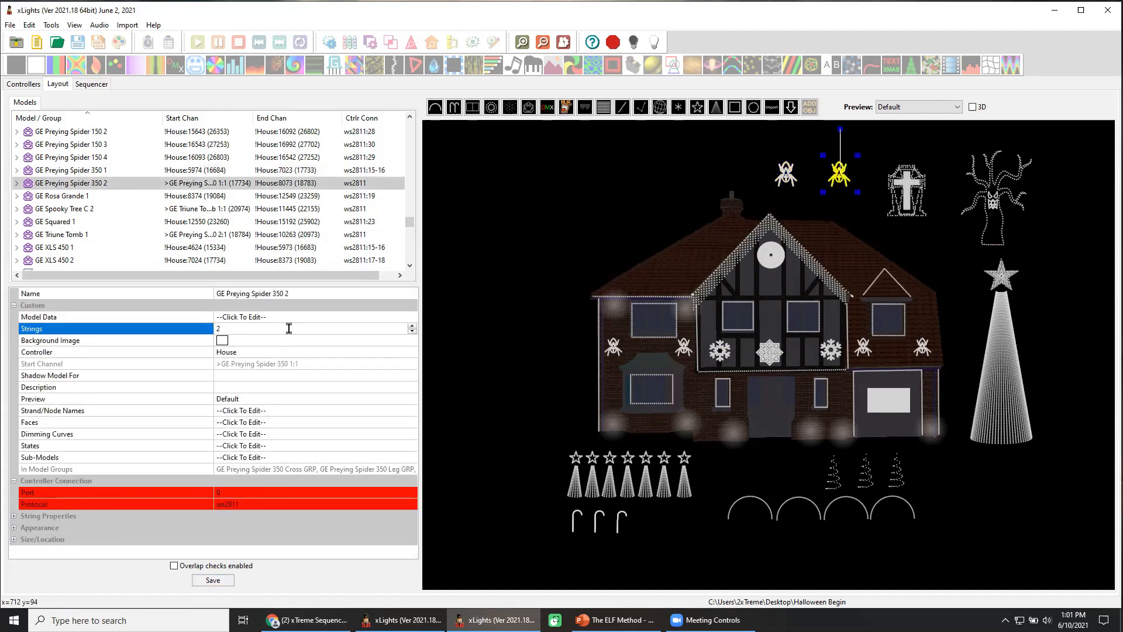
pyautogui.click(321, 344)
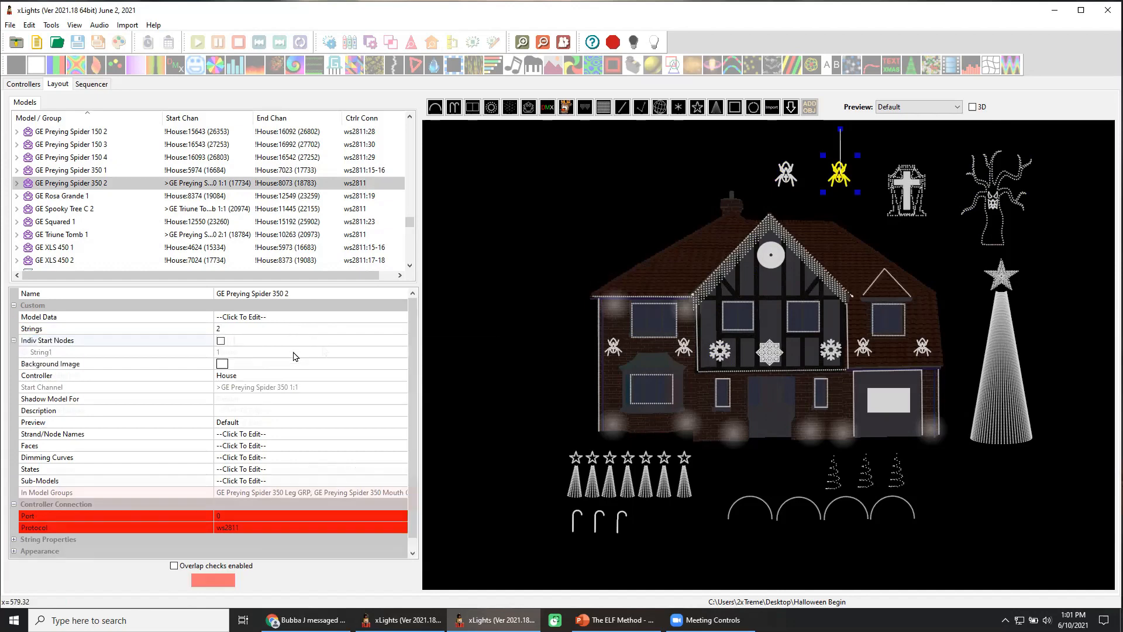
pyautogui.click(223, 342)
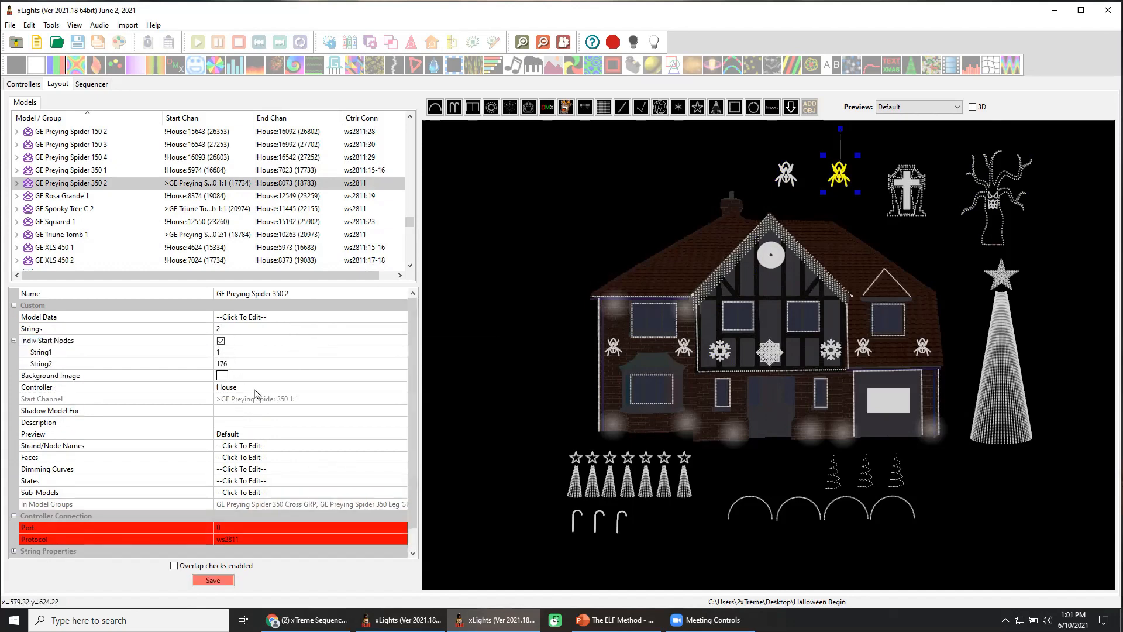
# Step: Check the port of GE XLS 450 2 and set GE Preying Spider 350 2 to port 17
pyautogui.click(626, 219)
pyautogui.click(825, 347)
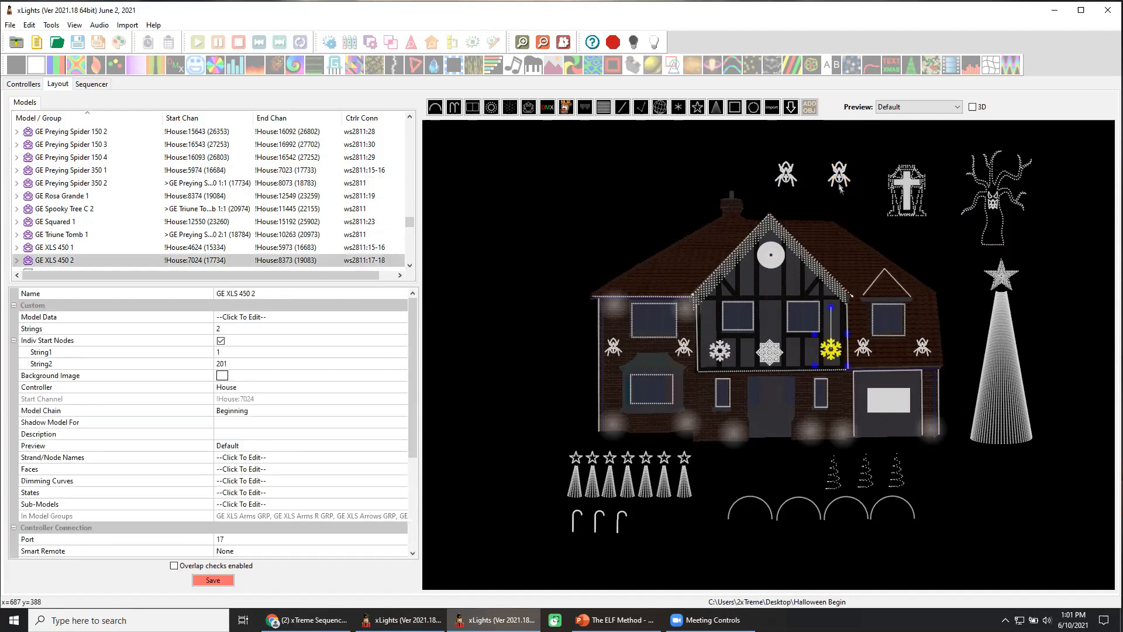
pyautogui.click(841, 188)
pyautogui.click(384, 526)
pyautogui.write('1')
pyautogui.press('Return')
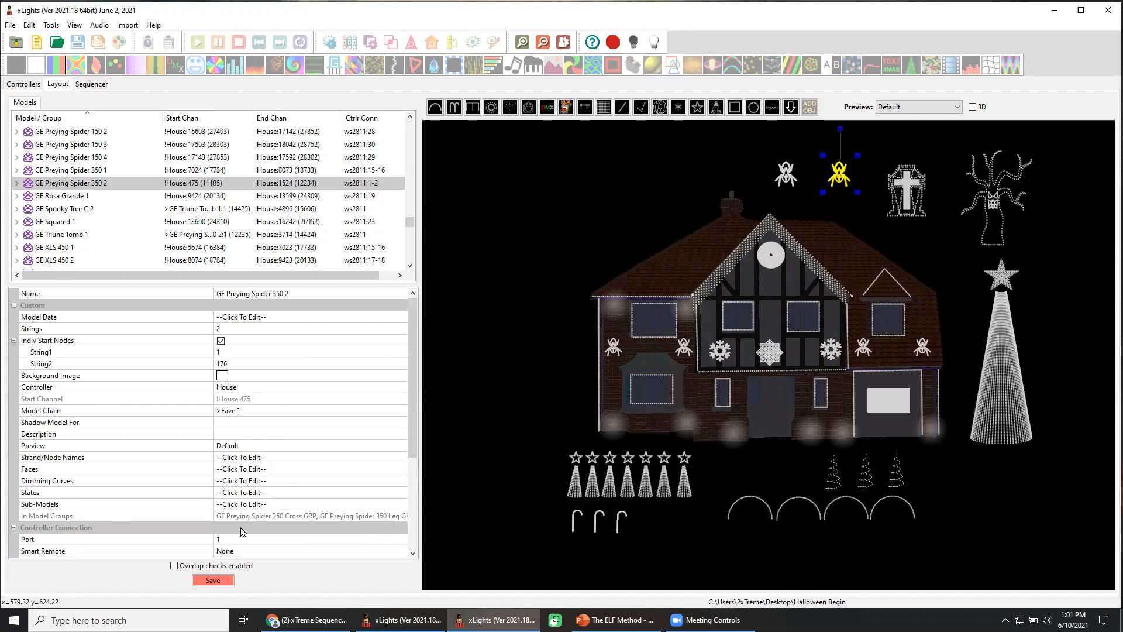
pyautogui.click(240, 537)
pyautogui.write('17')
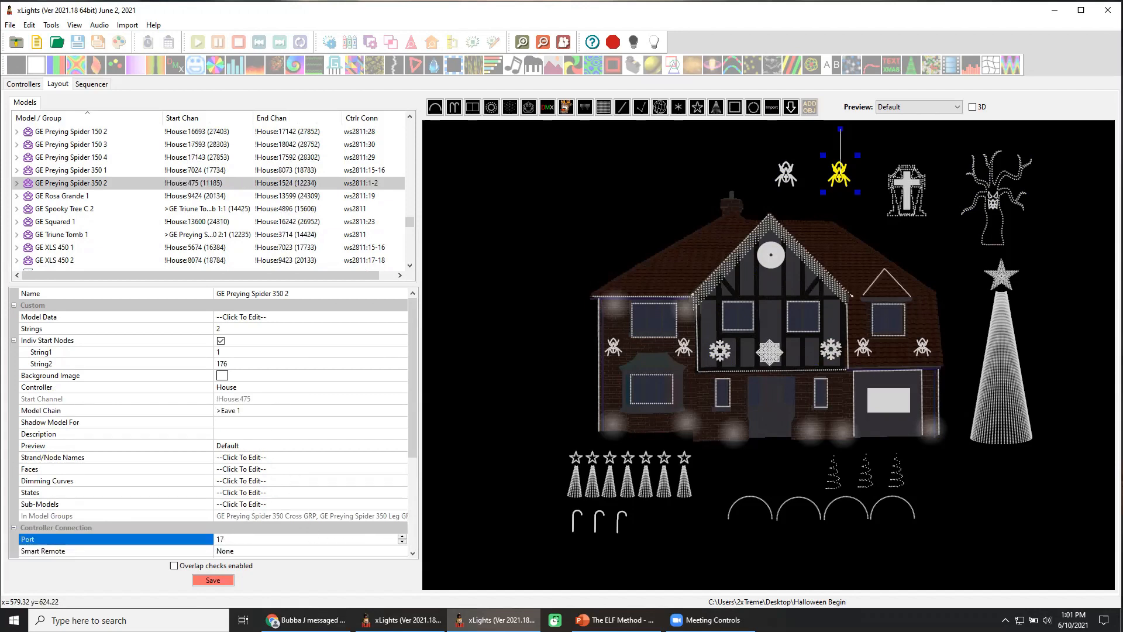
# Step: Save the port change for GE Preying Spider 350 2, set its String2 start node to 201, and save the layout
pyautogui.click(226, 581)
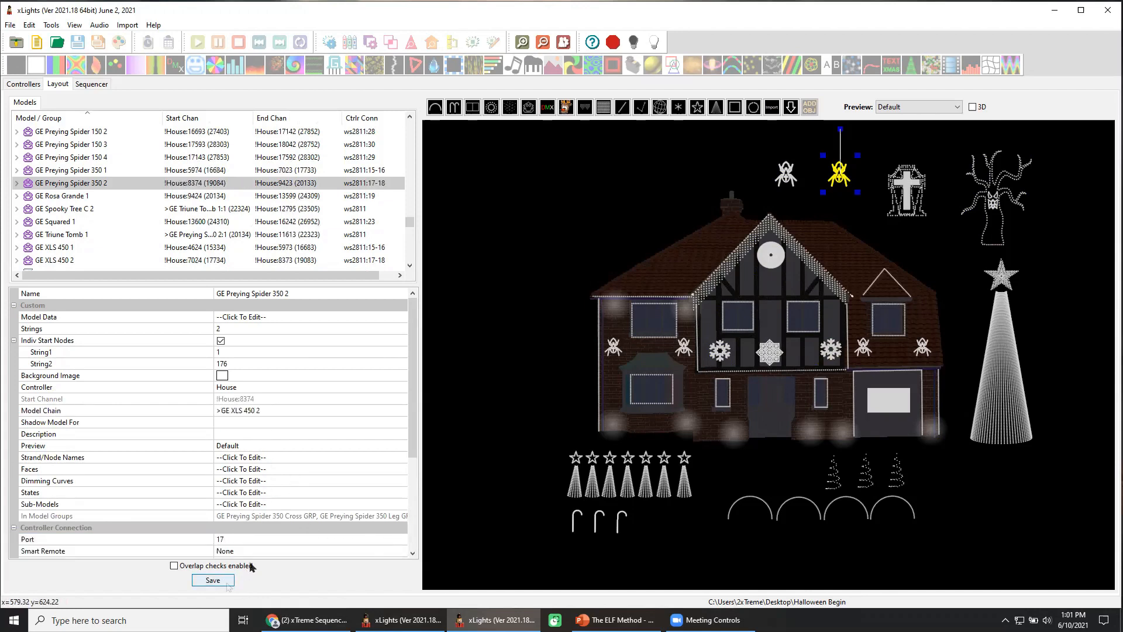
pyautogui.click(226, 364)
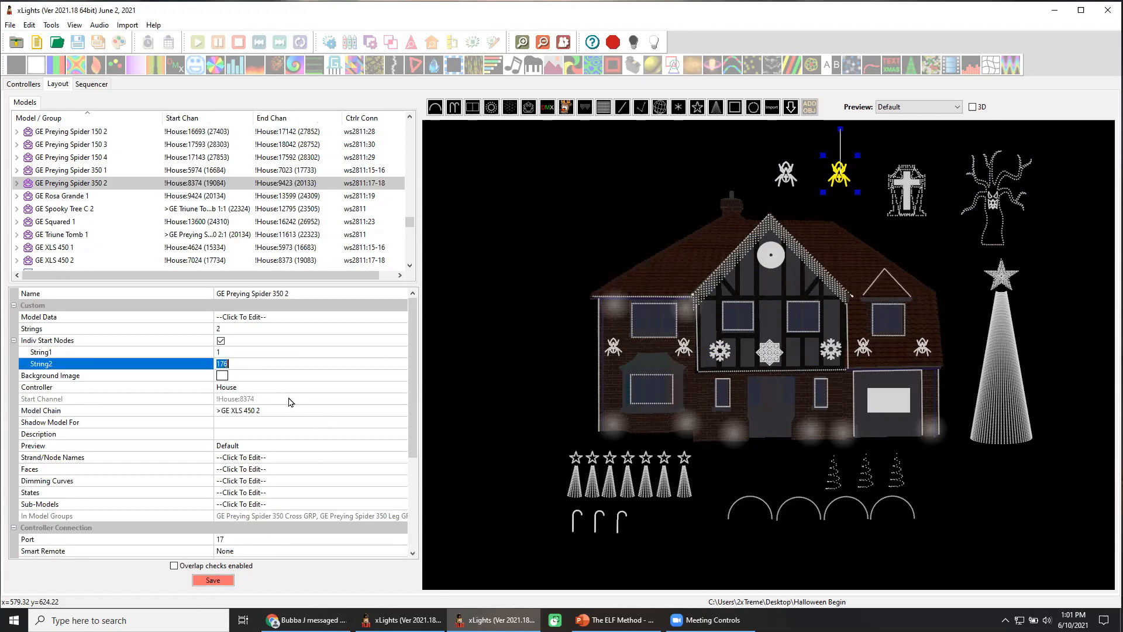
pyautogui.write('201')
pyautogui.press('Return')
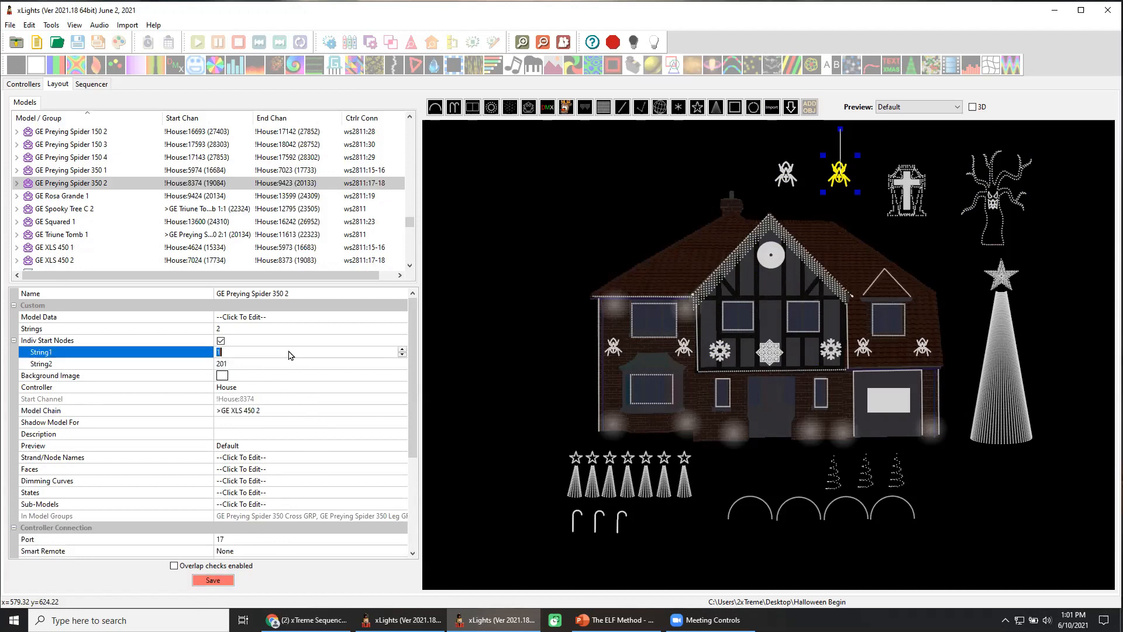
pyautogui.click(221, 580)
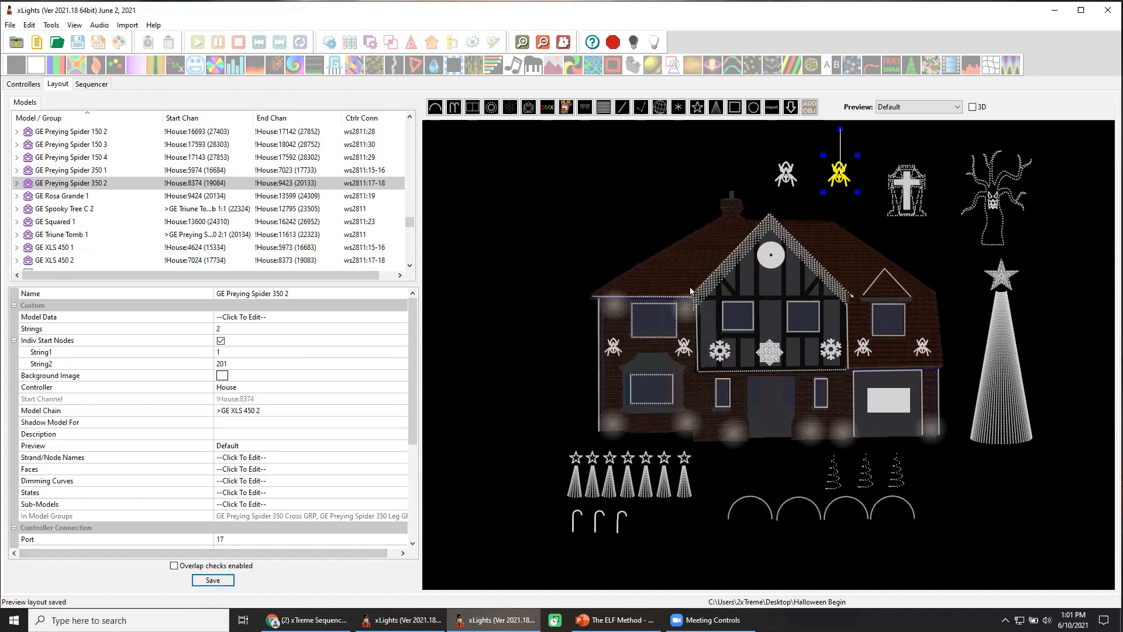
# Step: Delete the two snowflake models GE XLS 450 1 and GE XLS 450 2 from the house front
pyautogui.click(725, 353)
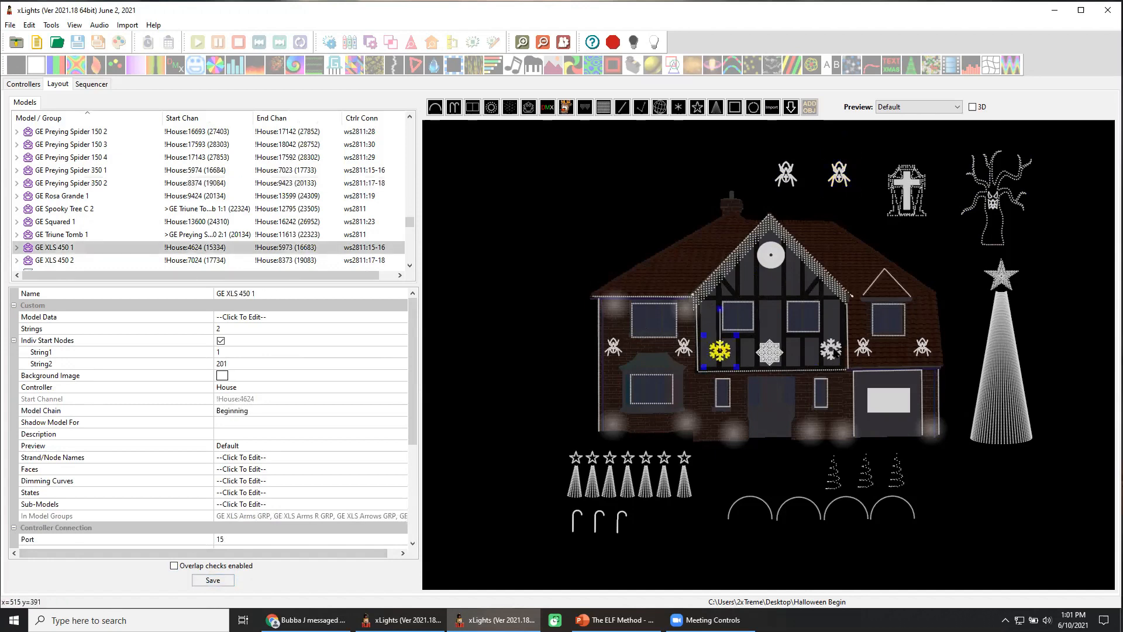
pyautogui.keyDown('ctrl'); pyautogui.click(832, 350); pyautogui.keyUp('ctrl')
pyautogui.press('Delete')
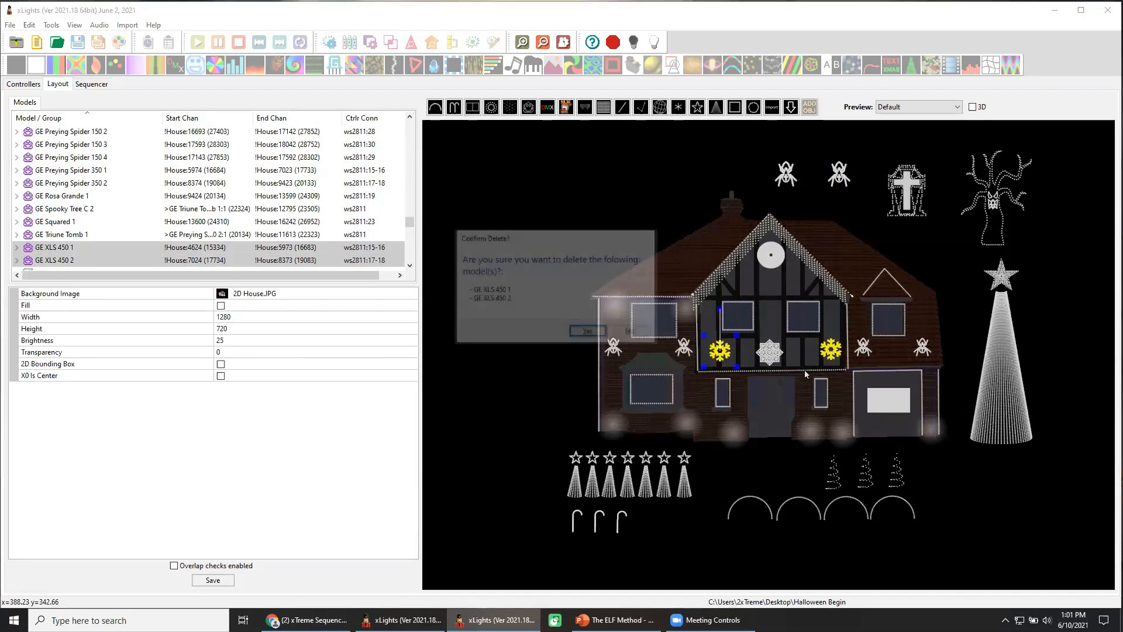
pyautogui.click(593, 336)
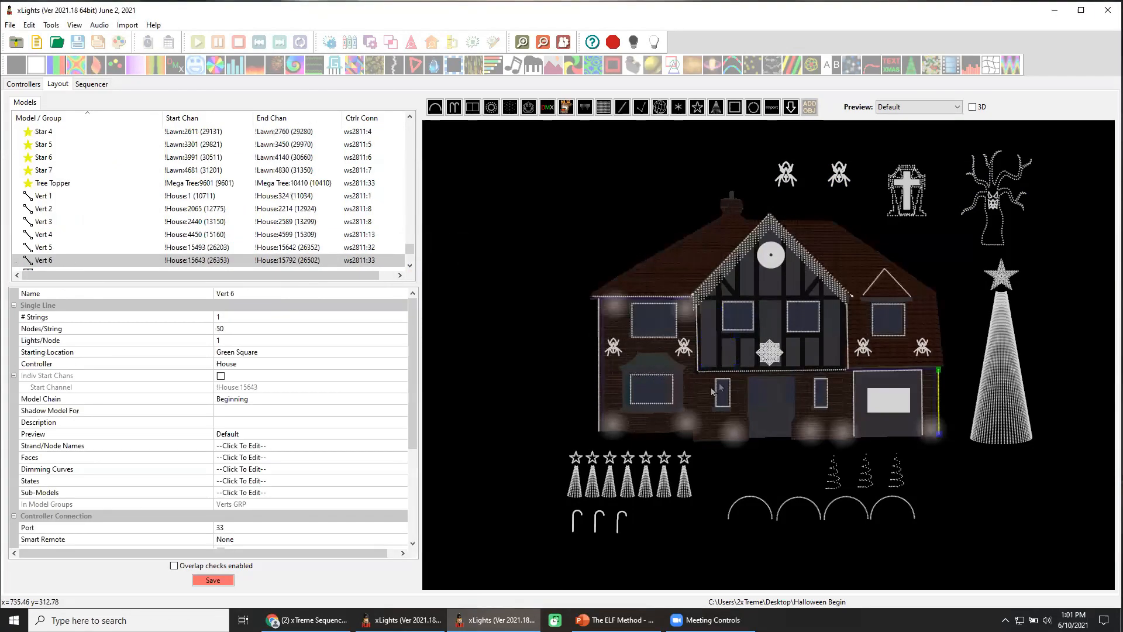
# Step: Place both GE Preying Spider 350 models on either side of the central snowflake, align them with each other, and save the layout
pyautogui.moveTo(786, 176); pyautogui.dragTo(725, 360)
pyautogui.moveTo(839, 186); pyautogui.dragTo(818, 356)
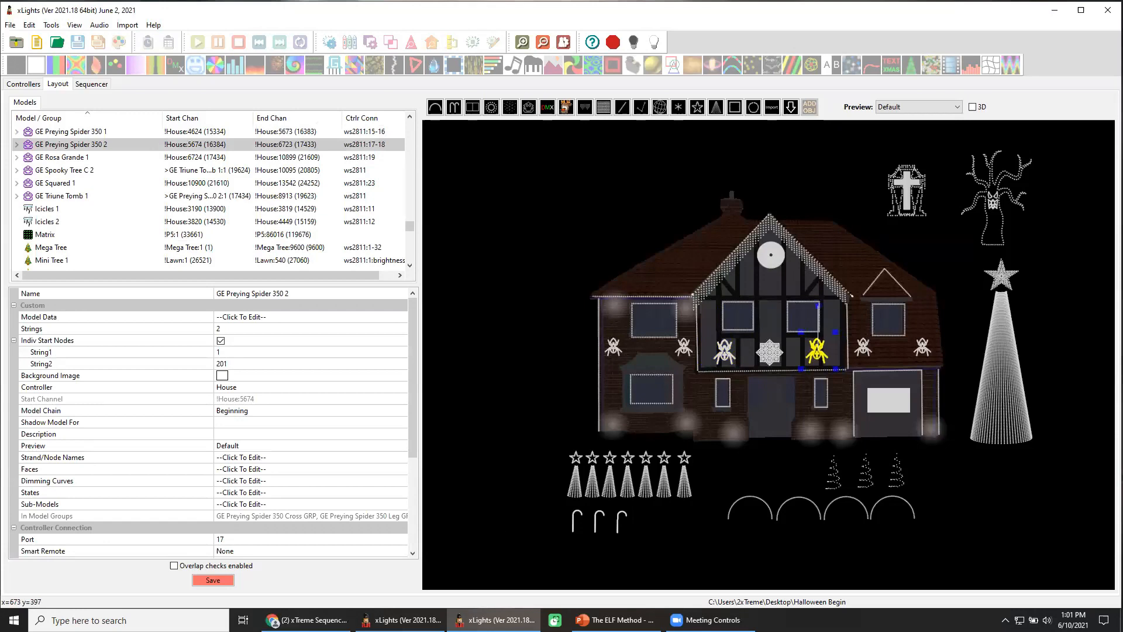
pyautogui.click(724, 353)
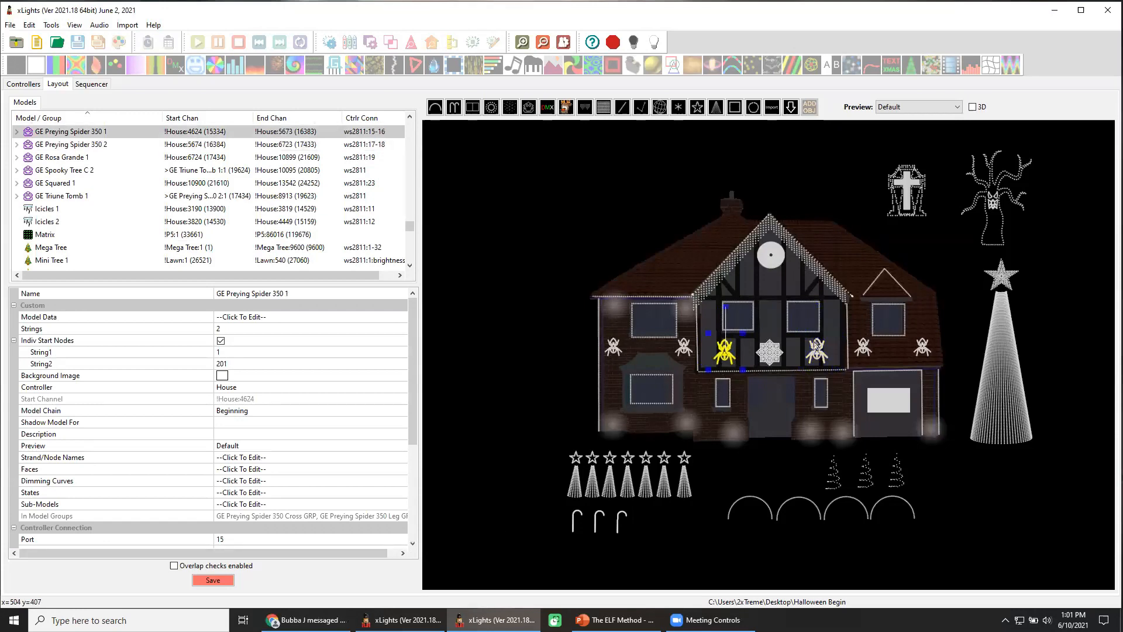
pyautogui.keyDown('ctrl'); pyautogui.click(816, 345); pyautogui.keyUp('ctrl')
pyautogui.rightClick(817, 351)
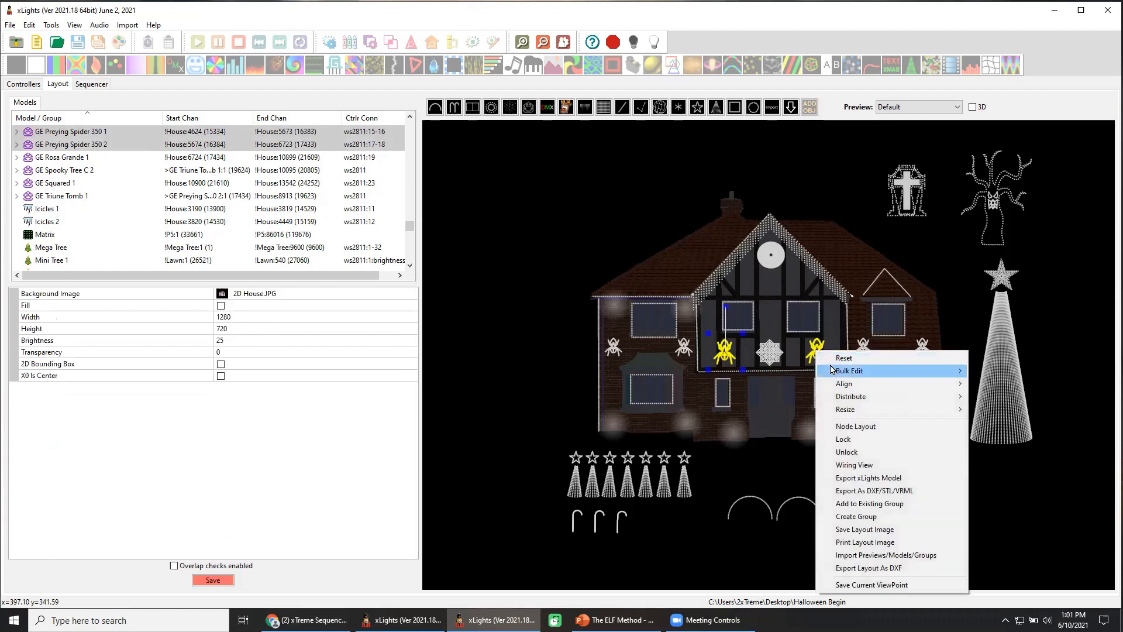
pyautogui.moveTo(848, 384)
pyautogui.click(994, 387)
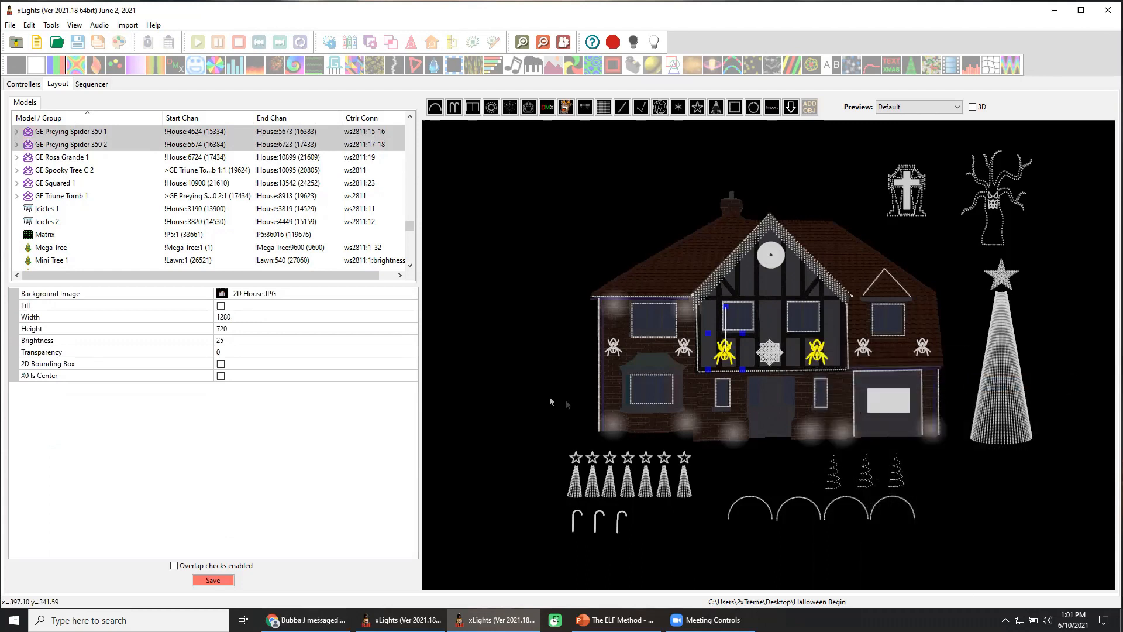
pyautogui.click(213, 580)
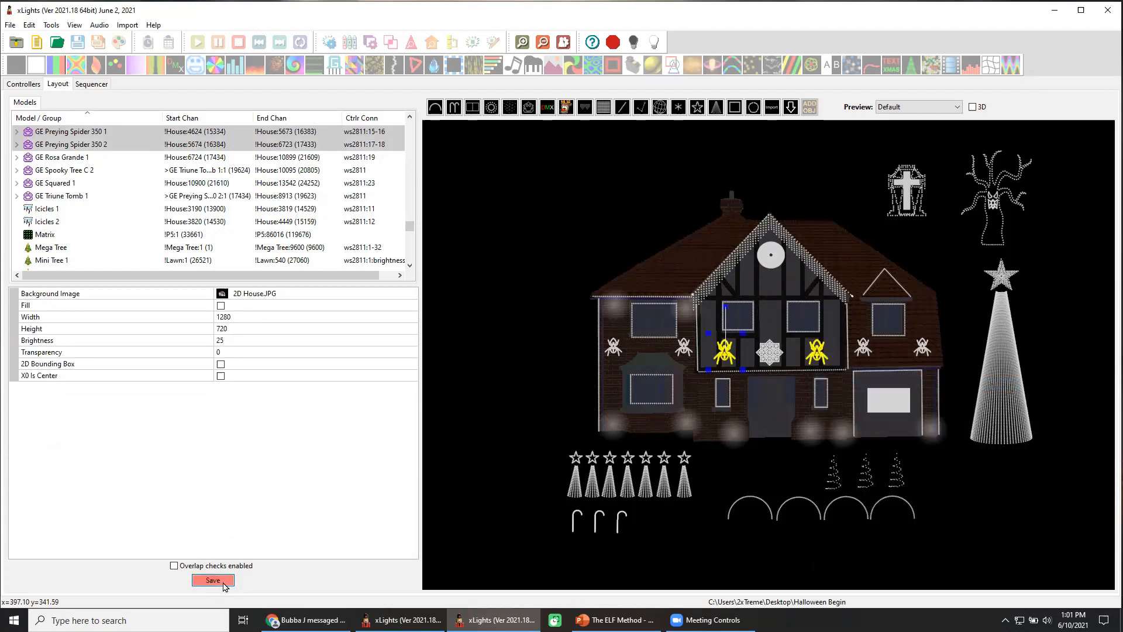
pyautogui.click(478, 418)
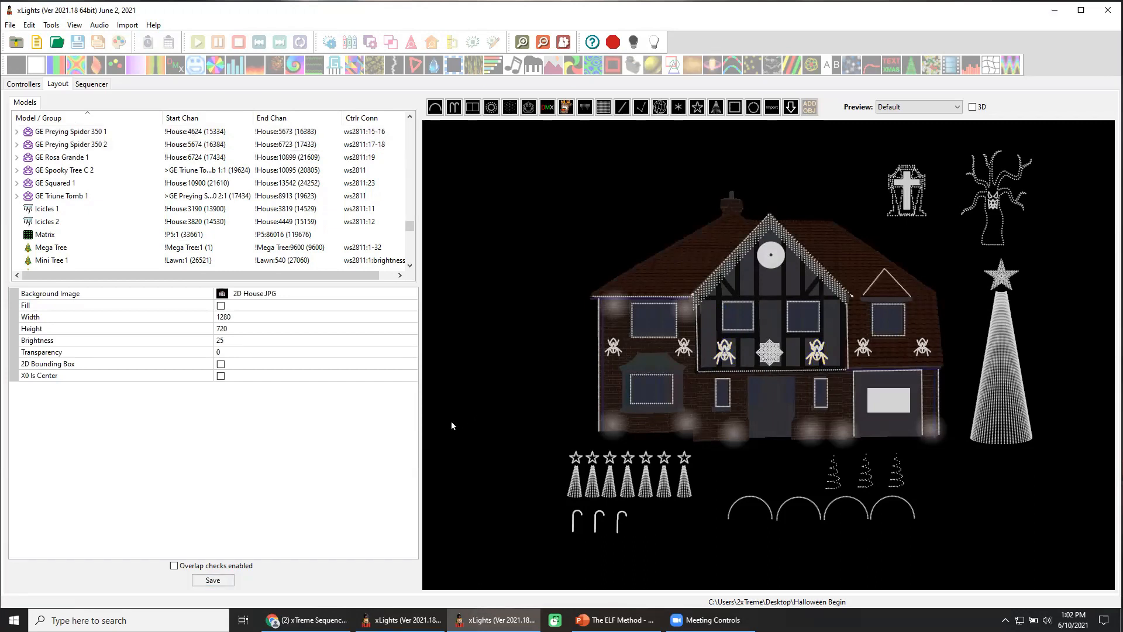
# Step: Move the GE Triune Tomb 1 tombstone to the left of the house and check the controller connection of Mini Tree 1
pyautogui.moveTo(909, 190); pyautogui.dragTo(510, 416)
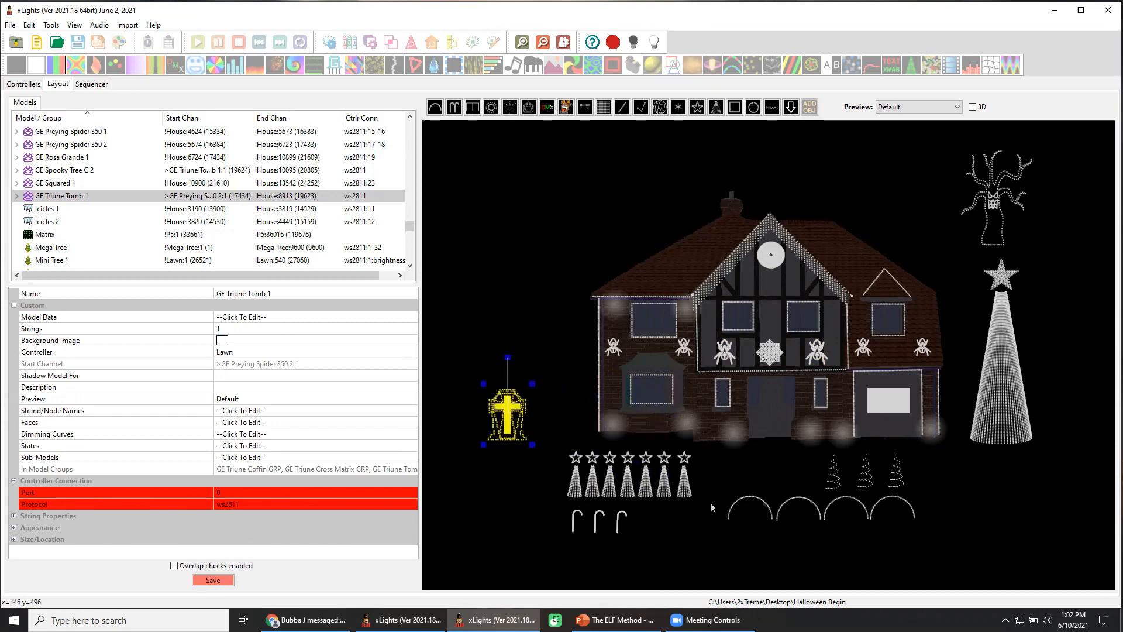
pyautogui.moveTo(507, 420); pyautogui.dragTo(551, 413)
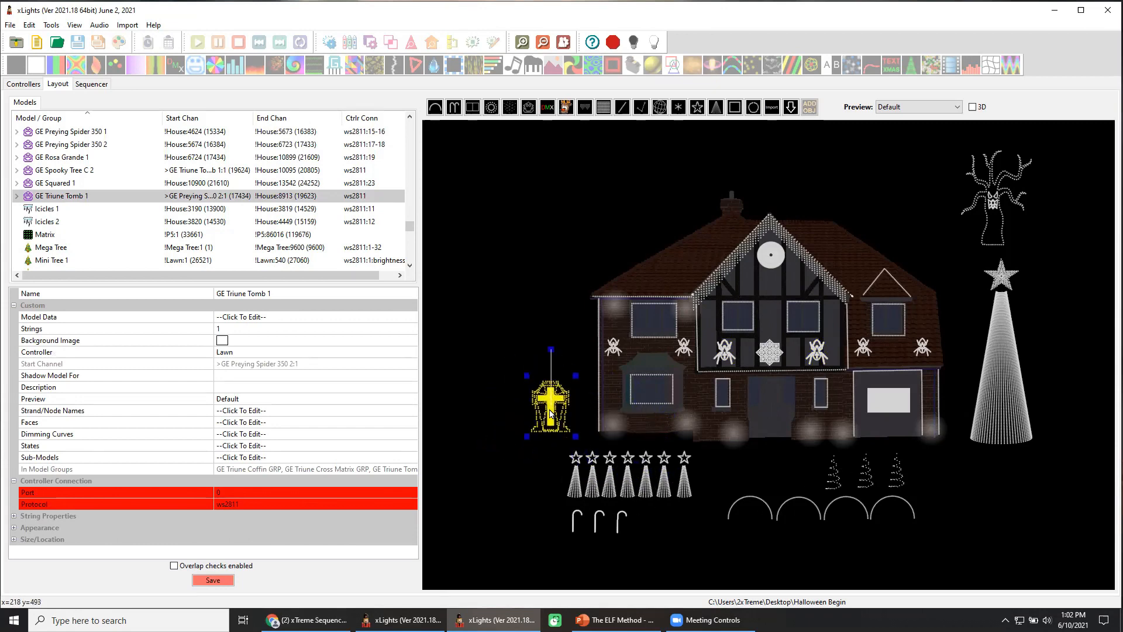
pyautogui.click(574, 490)
pyautogui.scroll(-5, 386, 488)
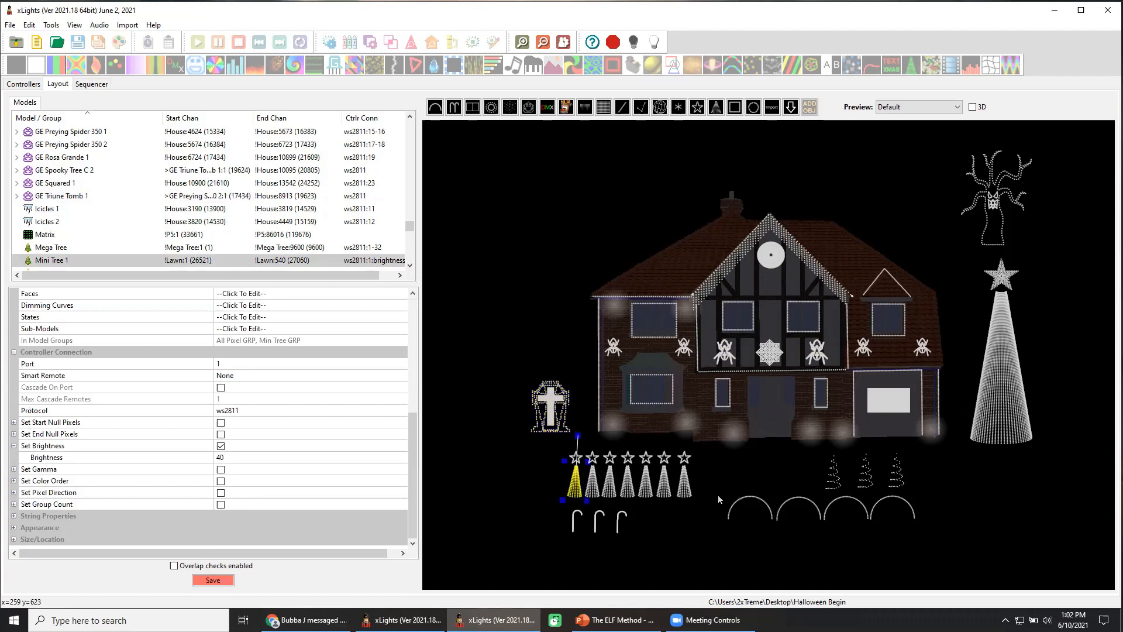
# Step: Set the controller port of GE Triune Tomb 1 to 1 and save the layout
pyautogui.click(556, 417)
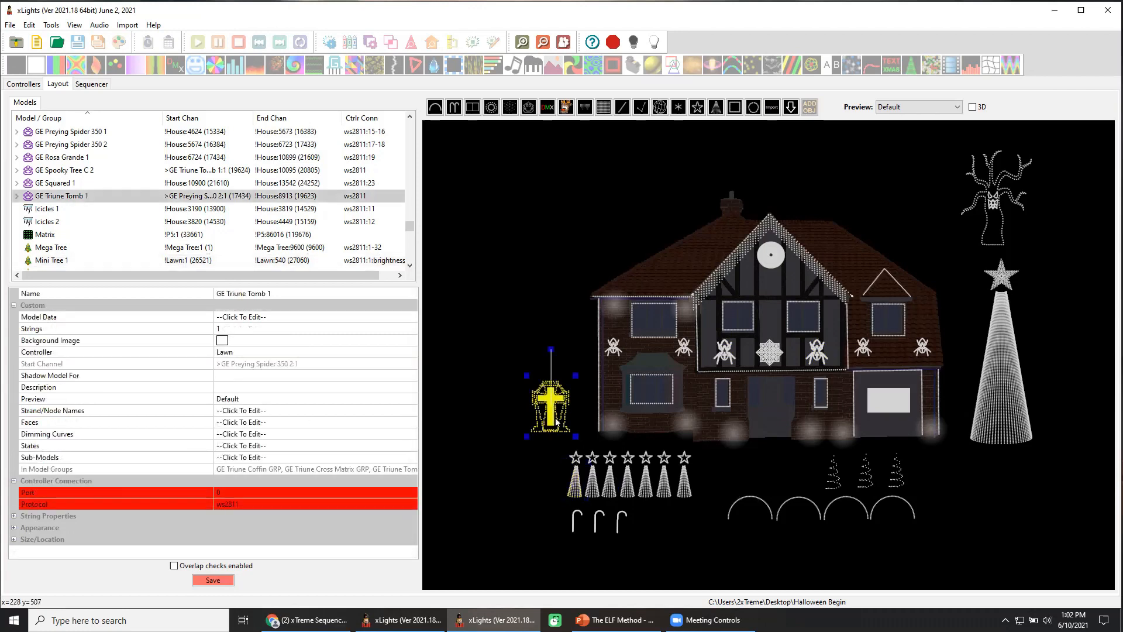
pyautogui.click(234, 489)
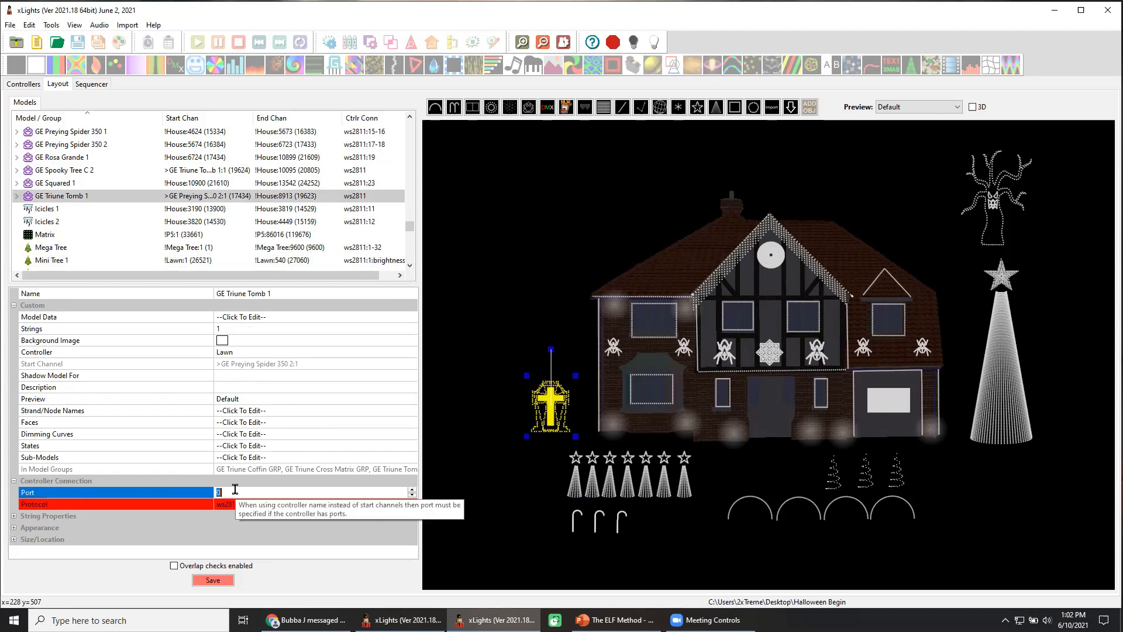
pyautogui.write('1')
pyautogui.click(344, 413)
pyautogui.click(218, 583)
pyautogui.click(218, 585)
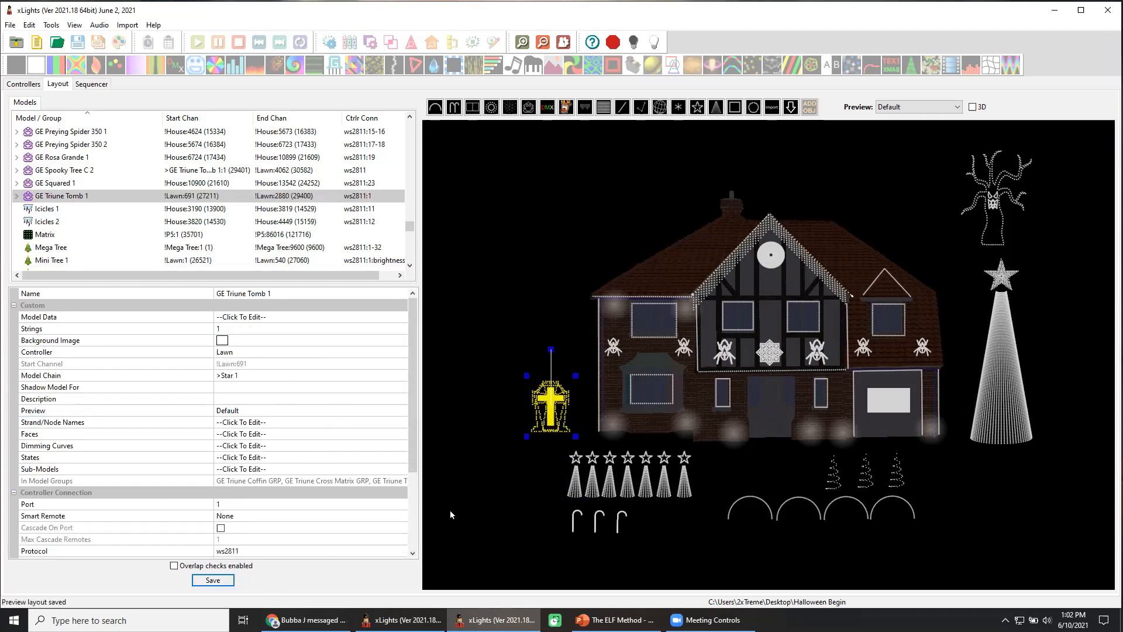
# Step: Delete the row of mini trees and stars in front of the house, and place the tombstone below the lower-left window
pyautogui.moveTo(551, 417); pyautogui.dragTo(634, 445)
pyautogui.hotkey('ctrl', 'z')
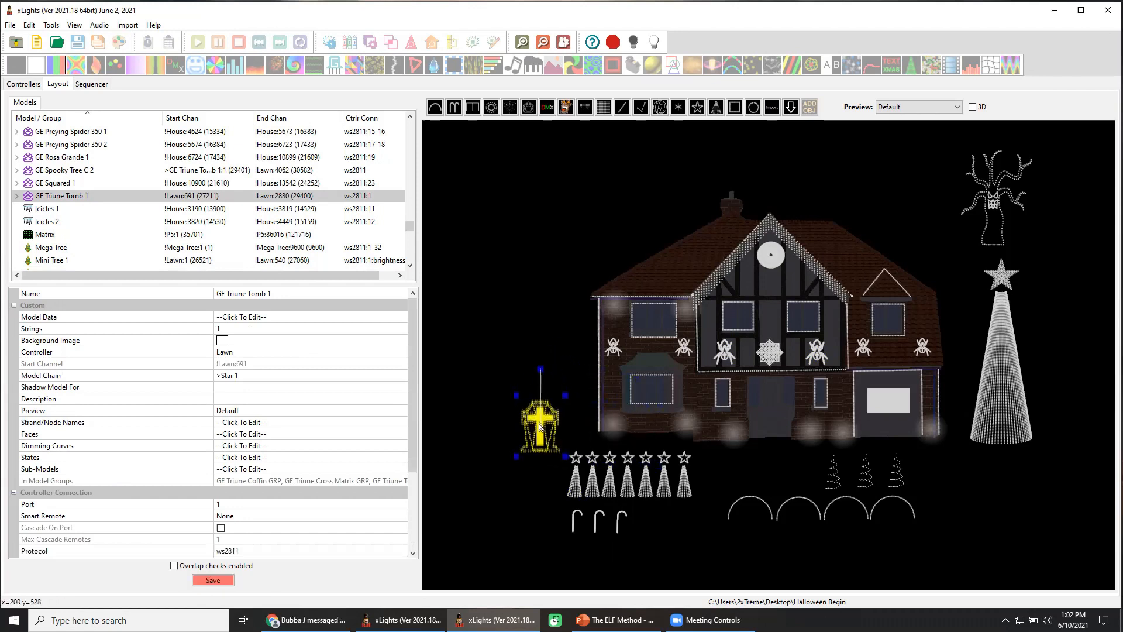
pyautogui.moveTo(554, 448); pyautogui.dragTo(711, 503)
pyautogui.press('Delete')
pyautogui.click(595, 388)
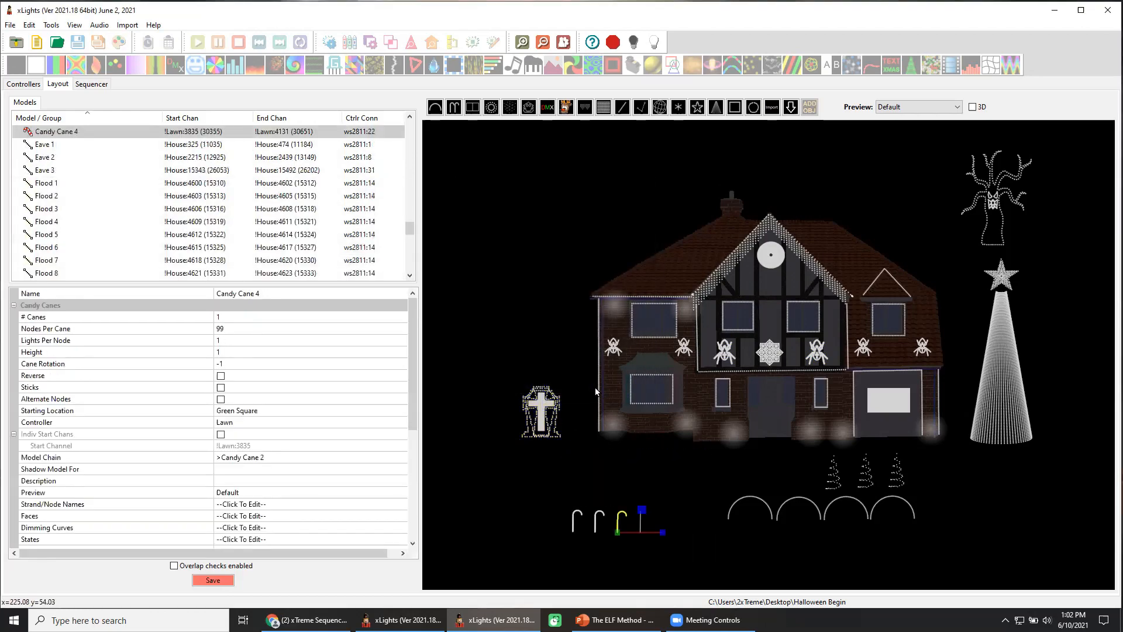
pyautogui.moveTo(544, 417); pyautogui.dragTo(652, 441)
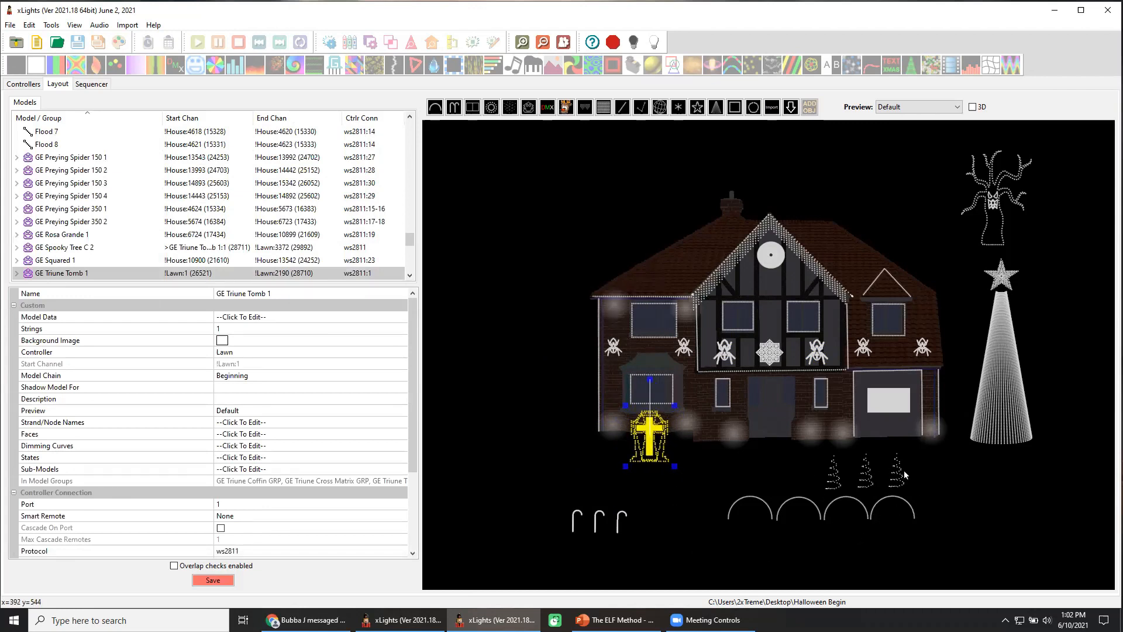
# Step: Move GE Spooky Tree C 2 to the upper right of the mega tree and try to set its controller port to 1
pyautogui.click(988, 222)
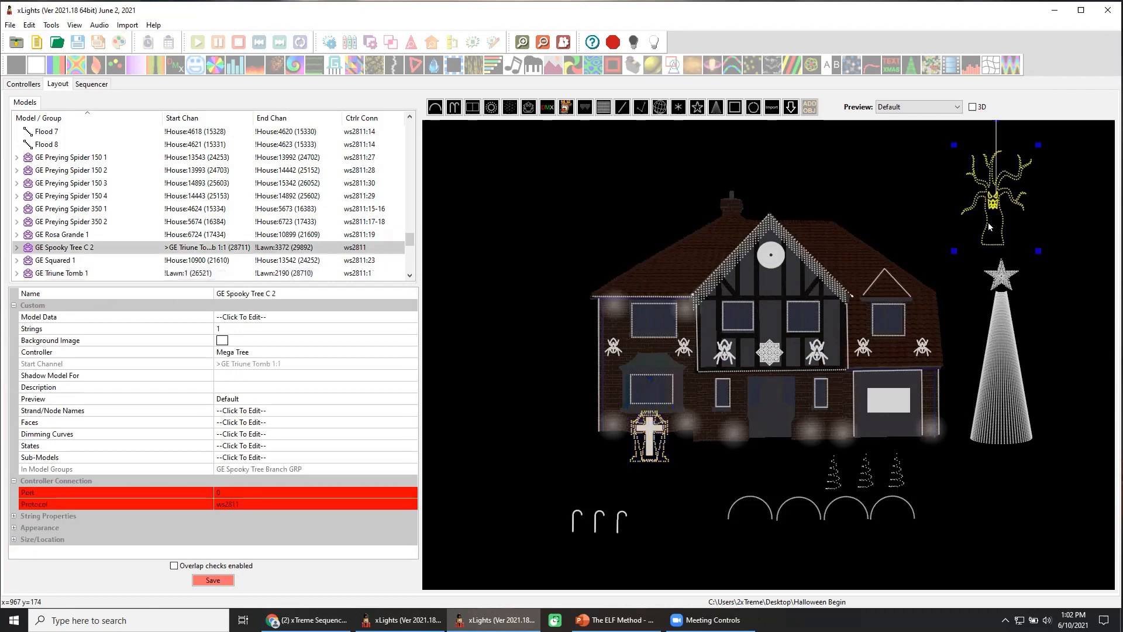
pyautogui.click(412, 495)
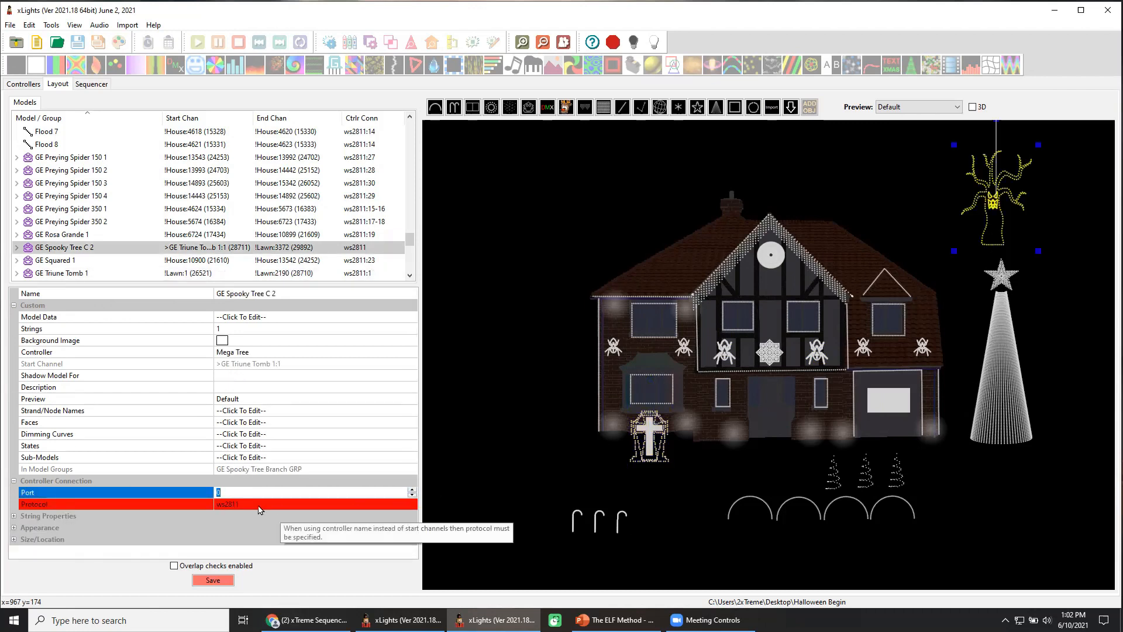
pyautogui.click(348, 377)
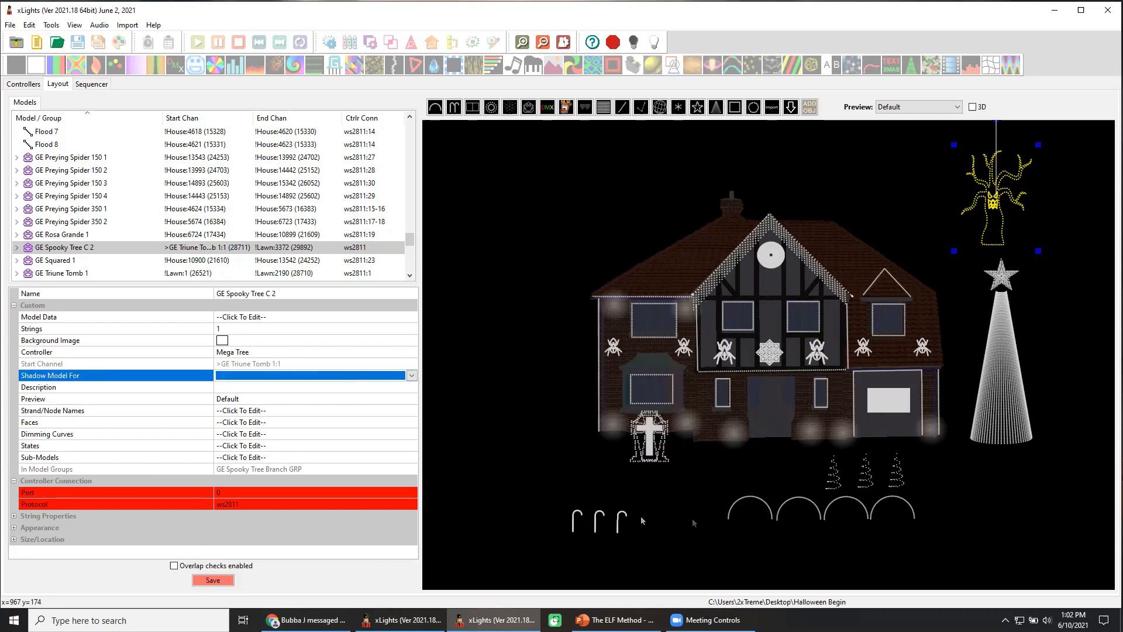
pyautogui.moveTo(993, 201); pyautogui.dragTo(1044, 224)
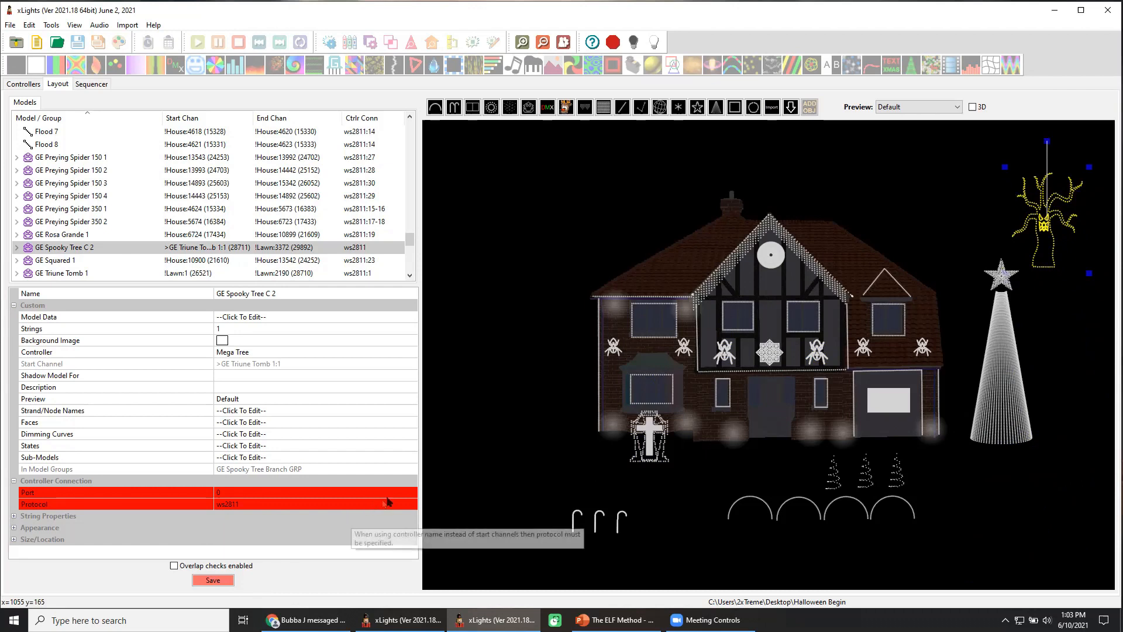
pyautogui.click(327, 492)
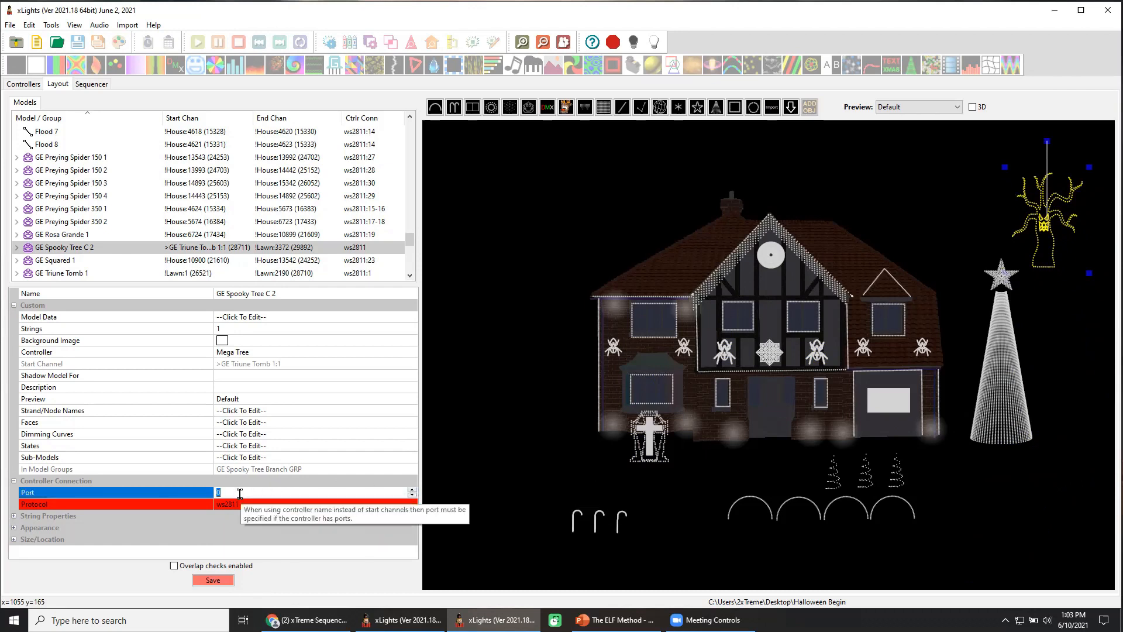
pyautogui.write('1')
pyautogui.click(322, 436)
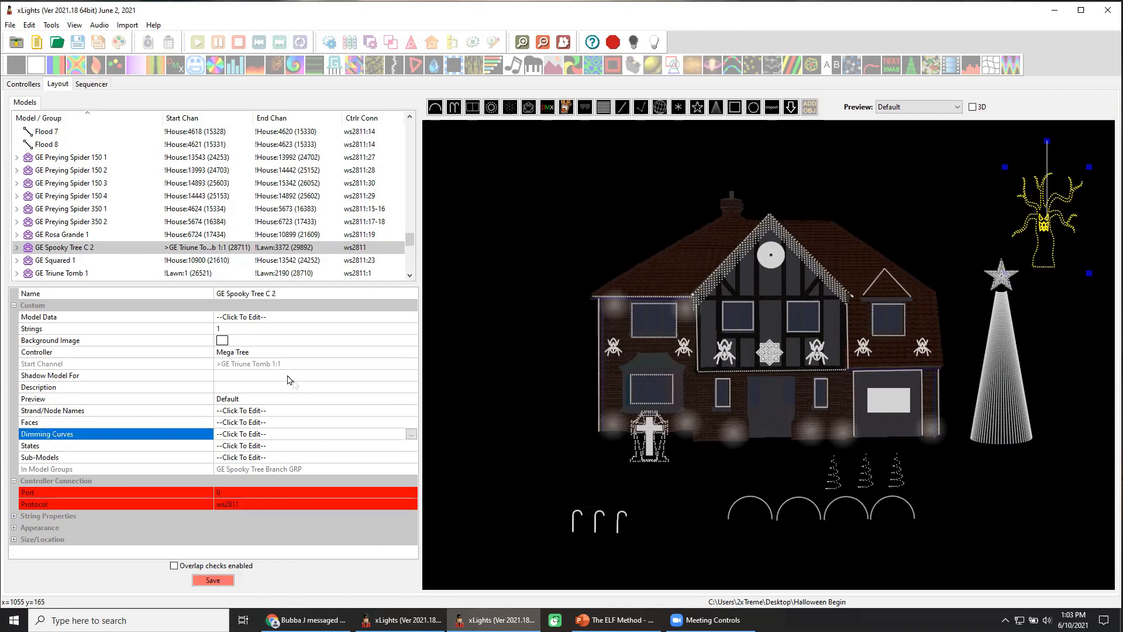
# Step: Delete the Mega Tree and its Tree Topper star, and put the spooky tree in their place beside the house
pyautogui.click(996, 494)
pyautogui.click(989, 419)
pyautogui.press('Delete')
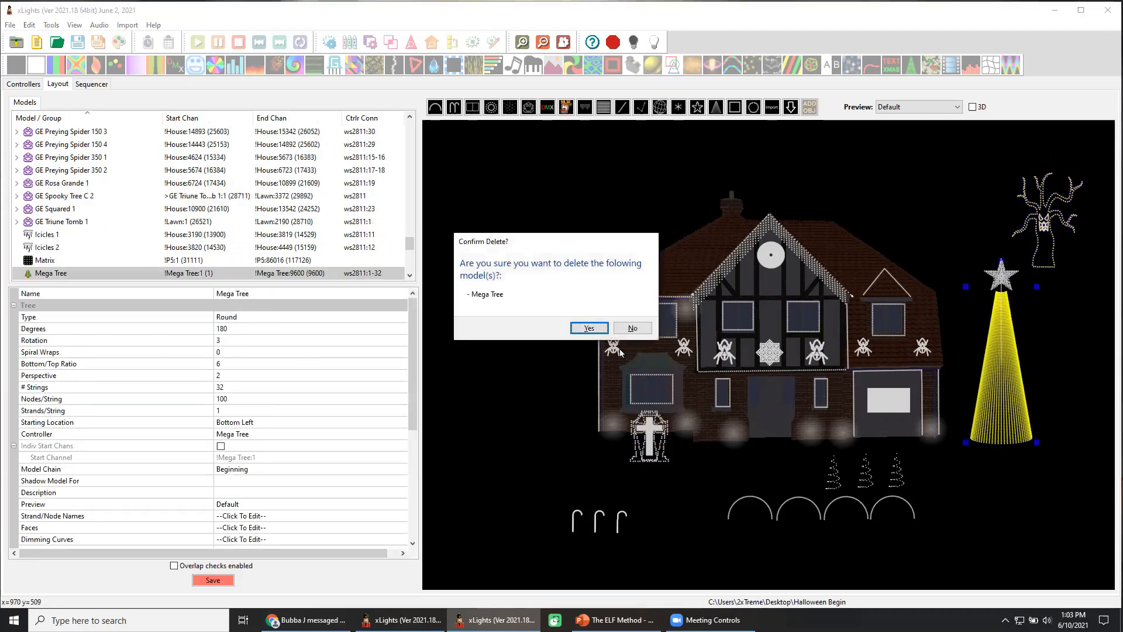
pyautogui.click(589, 328)
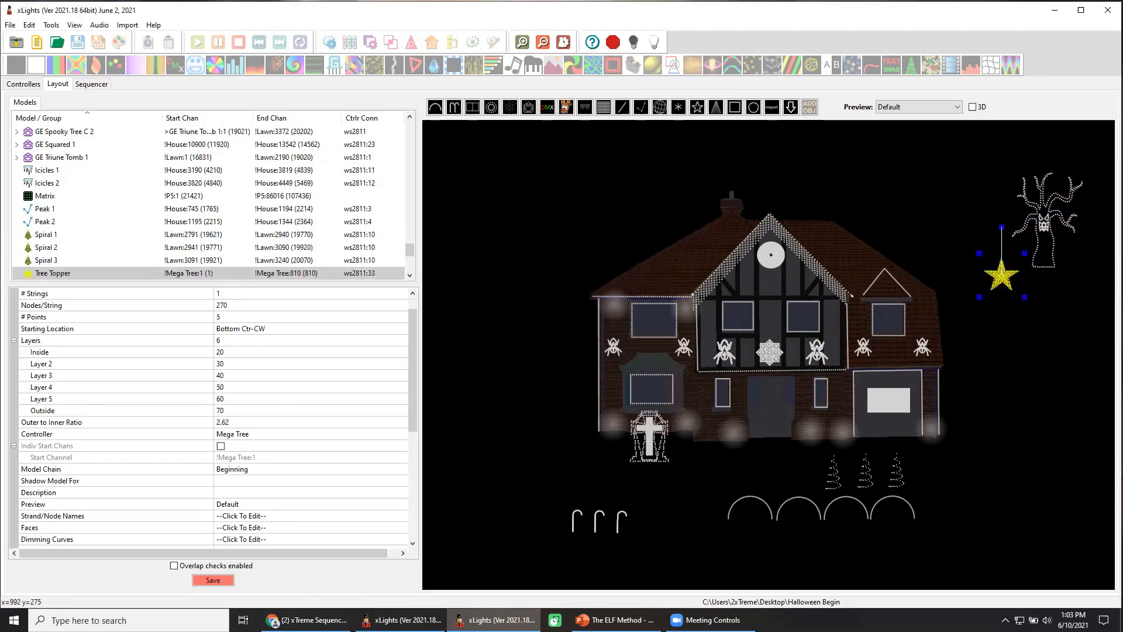
pyautogui.press('Delete')
pyautogui.click(581, 326)
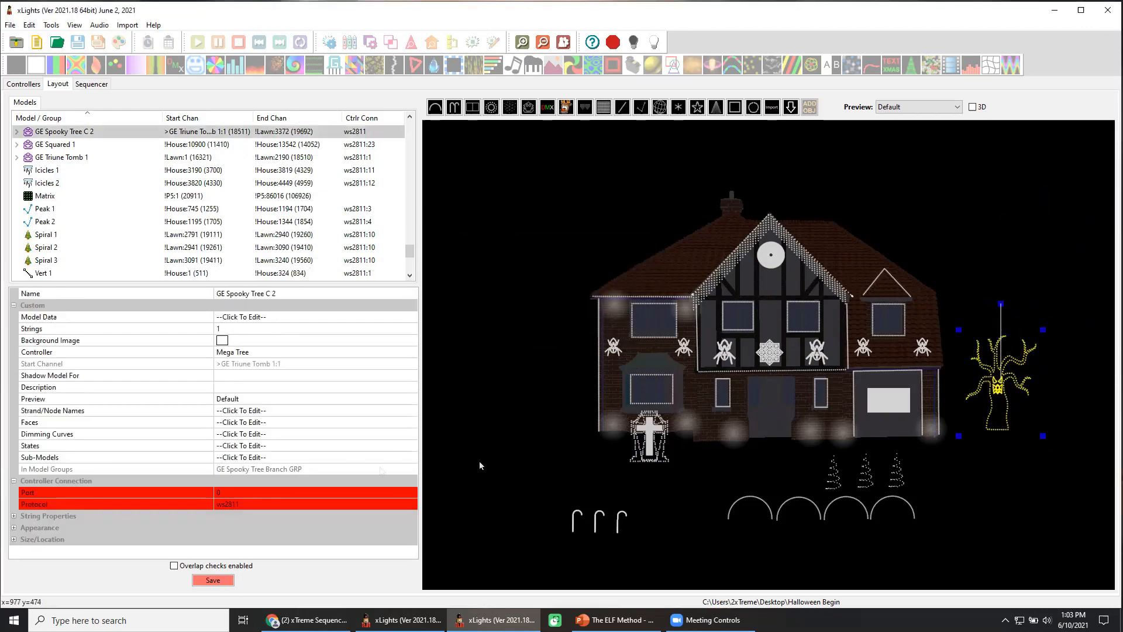
# Step: Try again to set the controller port of GE Spooky Tree C 2 to 1
pyautogui.click(227, 493)
pyautogui.write('1')
pyautogui.click(314, 423)
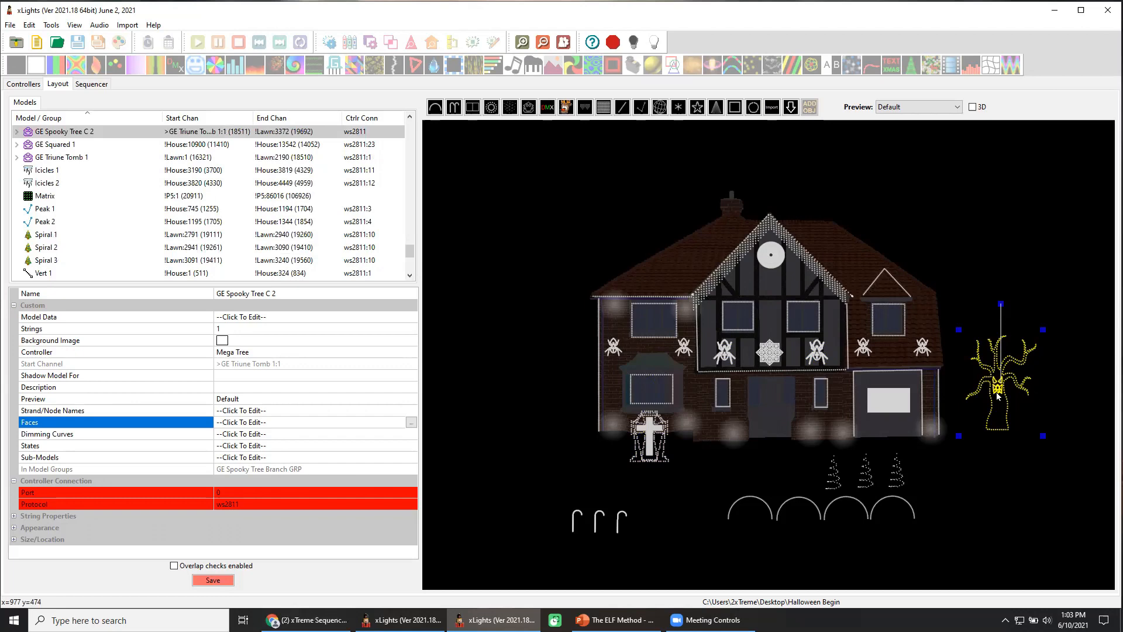
# Step: Review the Mega Tree controller's settings, save the controller setup, and return to GE Spooky Tree C 2 in the layout
pyautogui.click(24, 85)
pyautogui.click(380, 178)
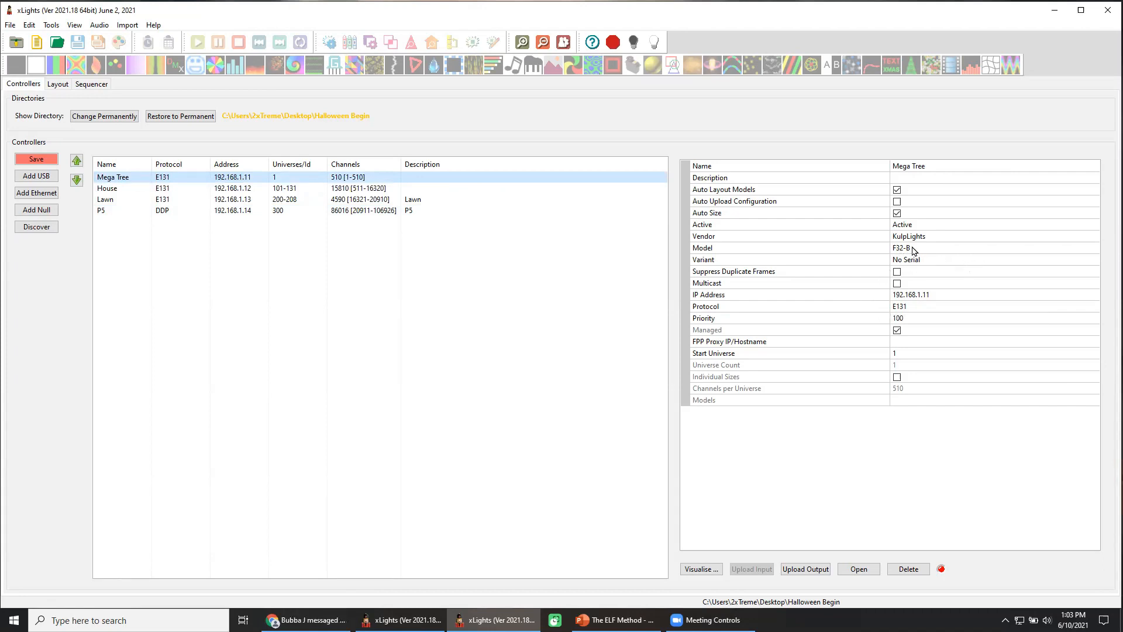
pyautogui.click(36, 158)
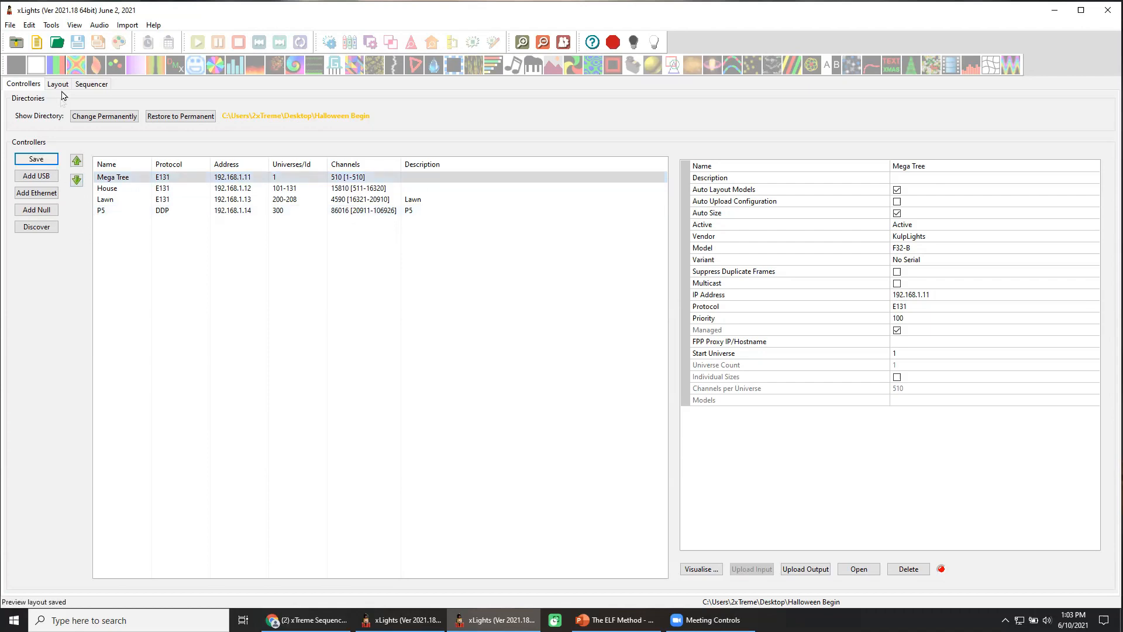
pyautogui.click(60, 84)
pyautogui.click(1017, 380)
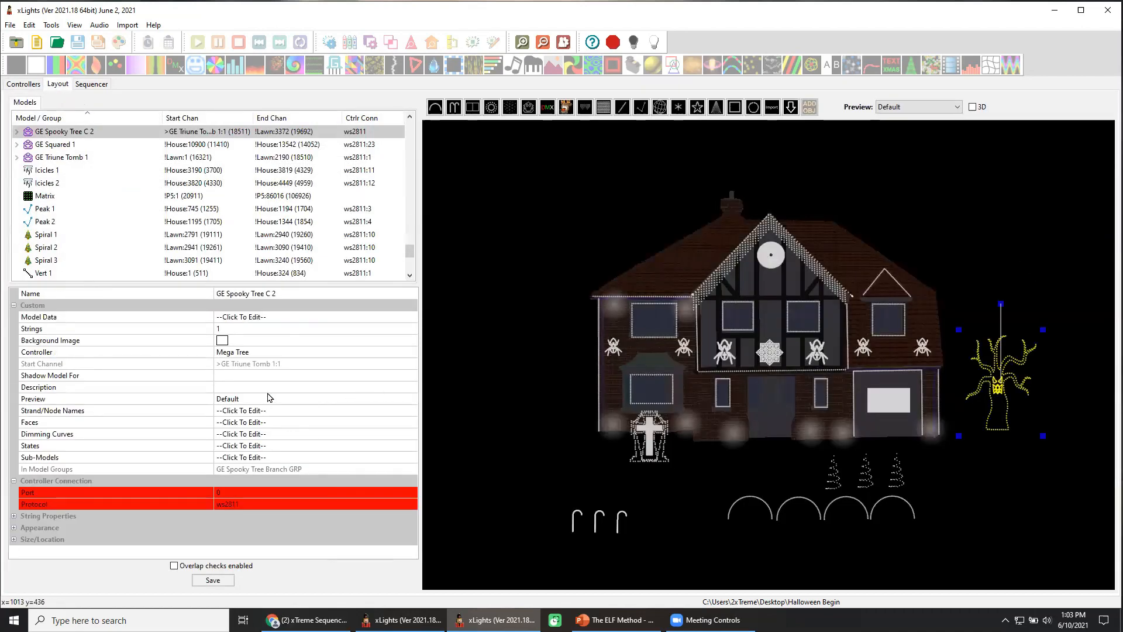
# Step: Assign GE Spooky Tree C 2 to the House controller and set its port to 1
pyautogui.click(277, 352)
pyautogui.click(276, 353)
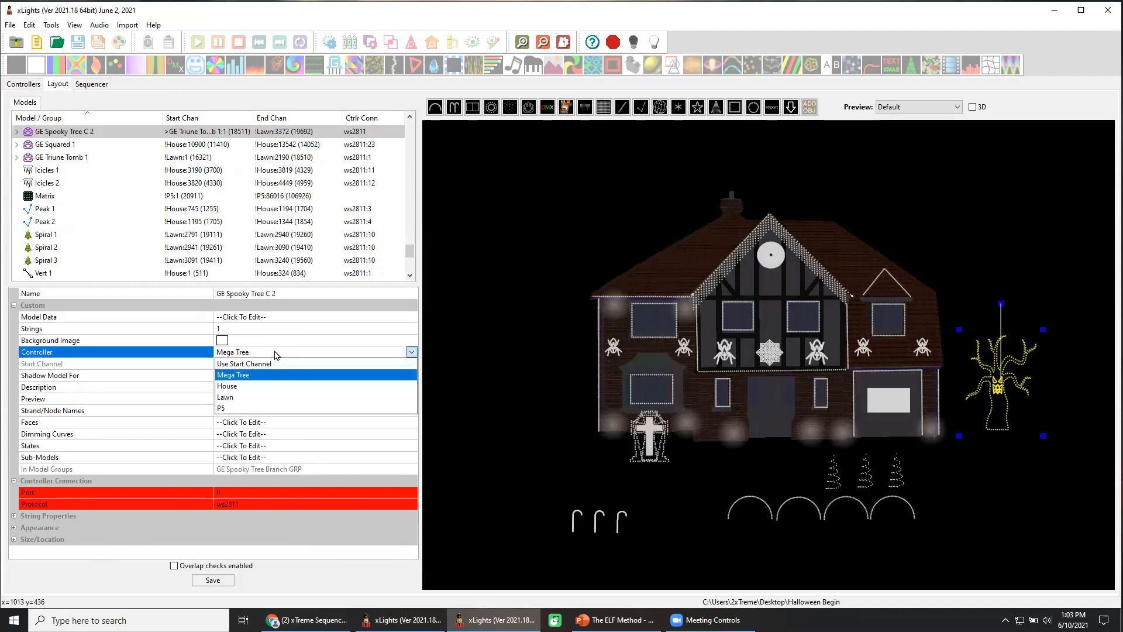
pyautogui.click(255, 388)
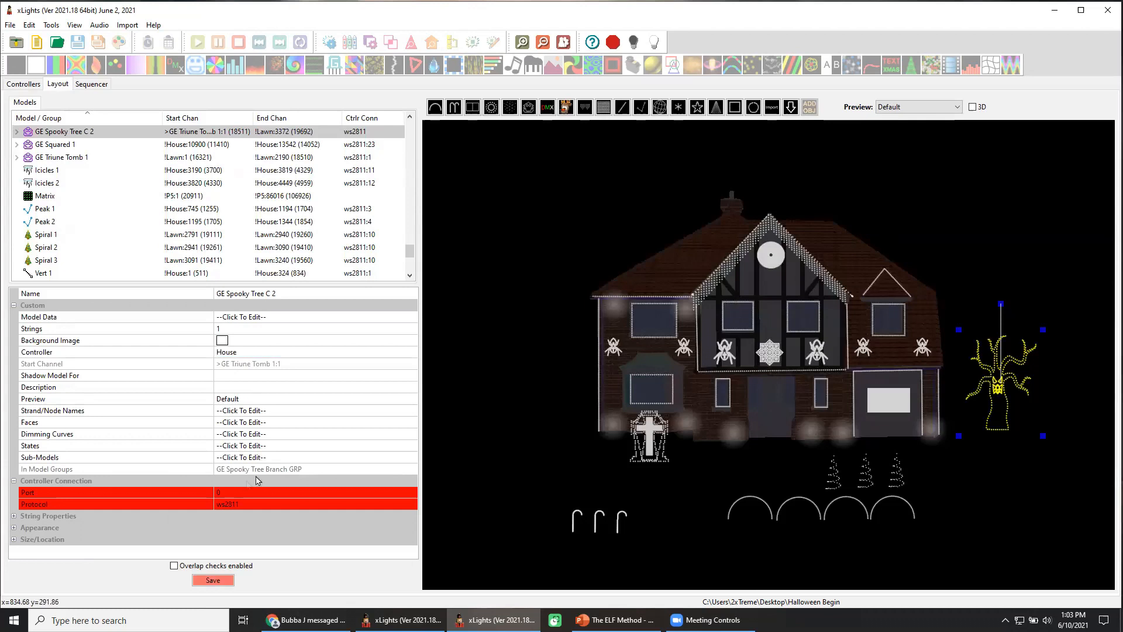
pyautogui.click(235, 490)
pyautogui.write('1')
pyautogui.click(351, 375)
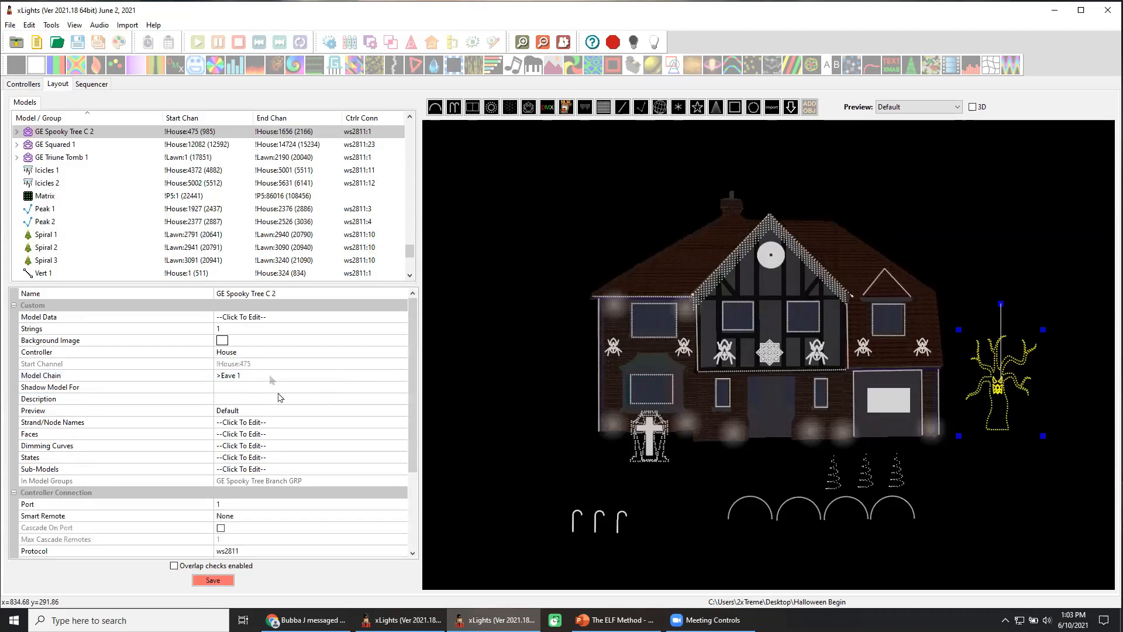
# Step: Switch GE Spooky Tree C 2 to the Mega Tree controller, nudge the tree into place beside the house, and save the layout
pyautogui.click(270, 353)
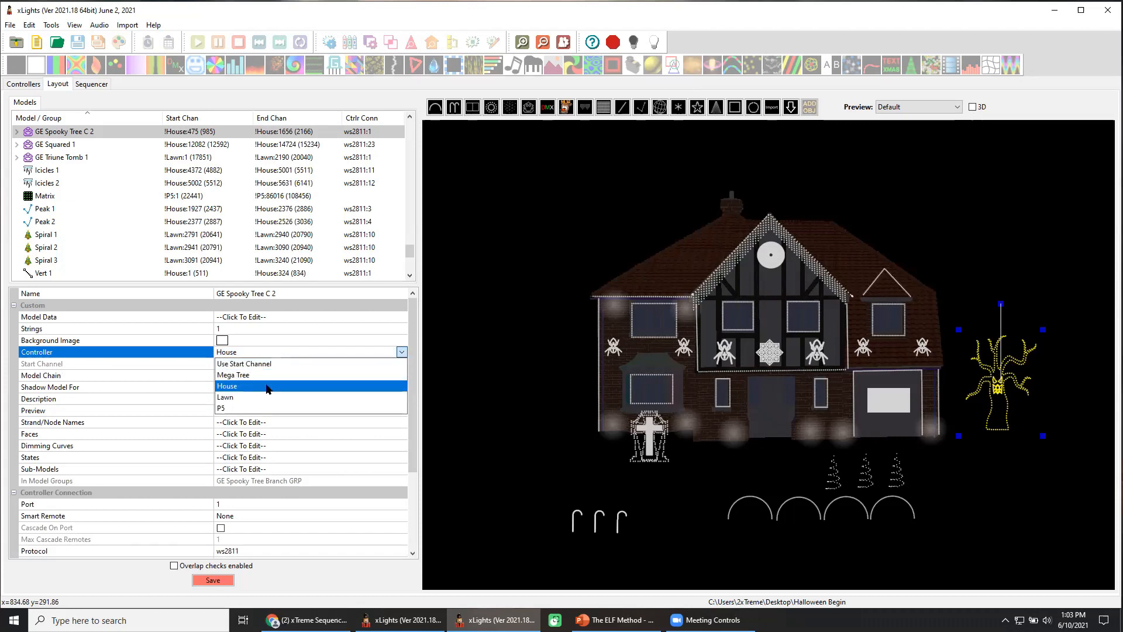
pyautogui.click(280, 376)
pyautogui.click(222, 580)
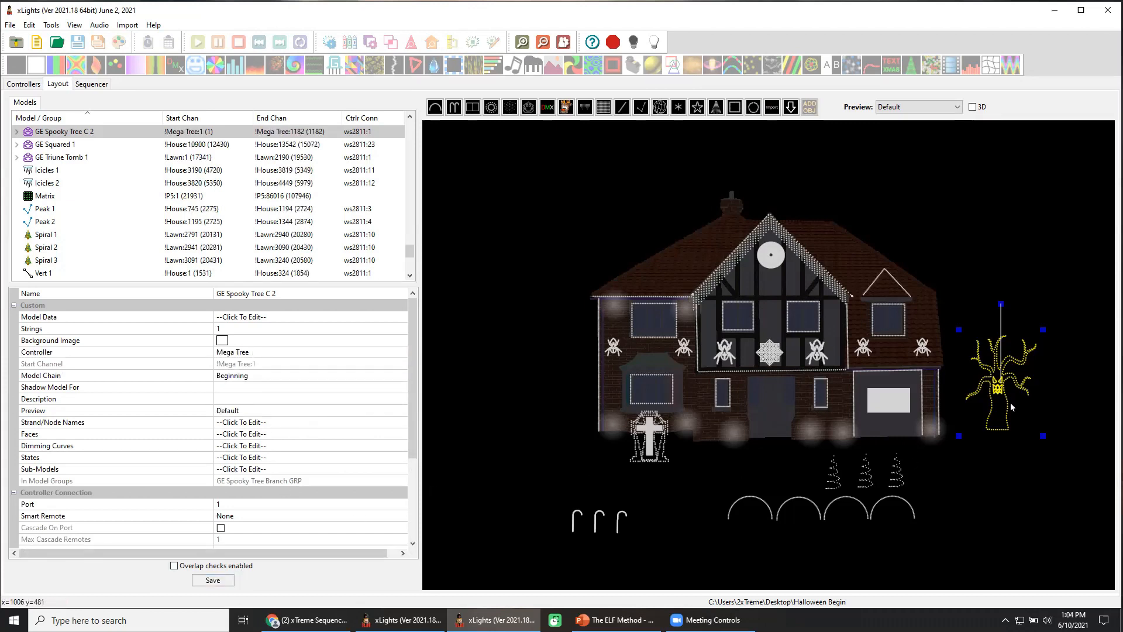
pyautogui.click(256, 356)
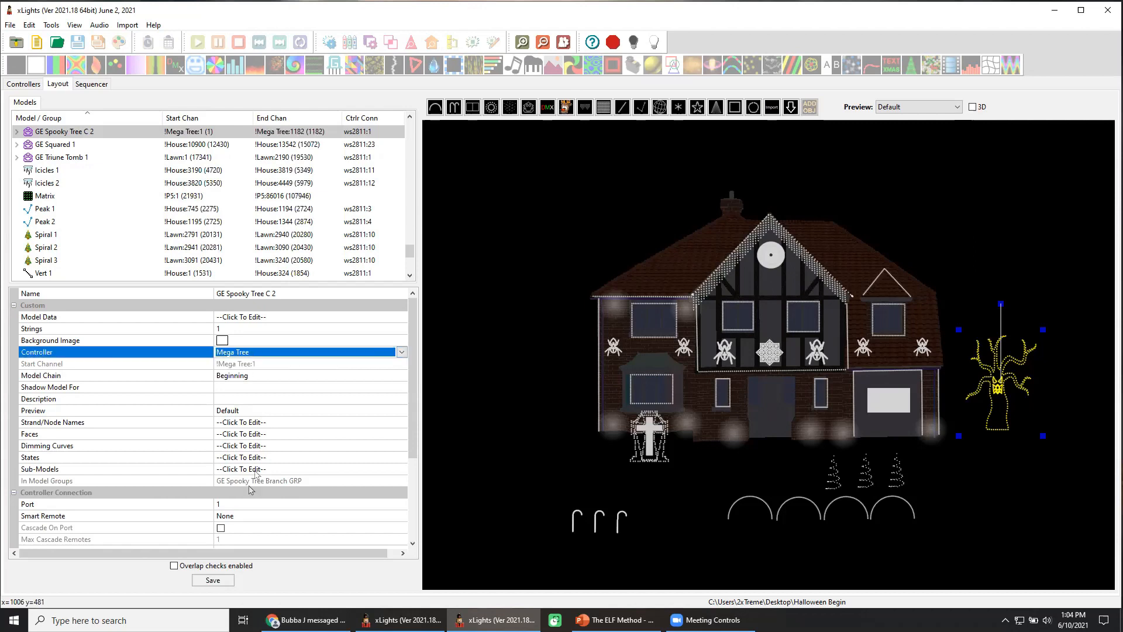
pyautogui.click(237, 503)
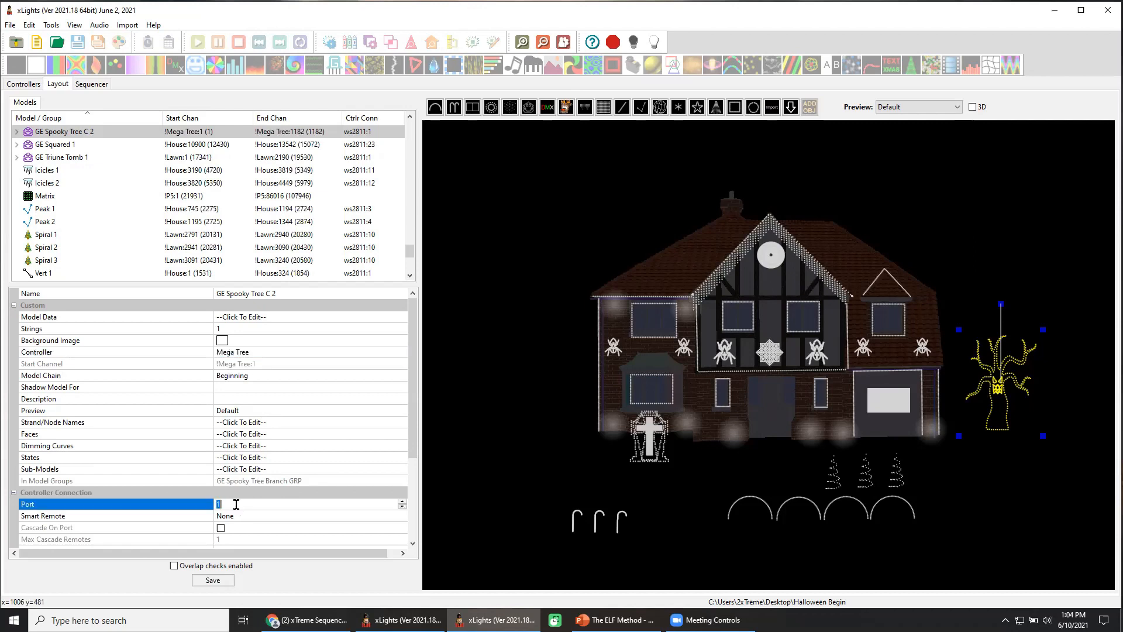
pyautogui.click(1020, 506)
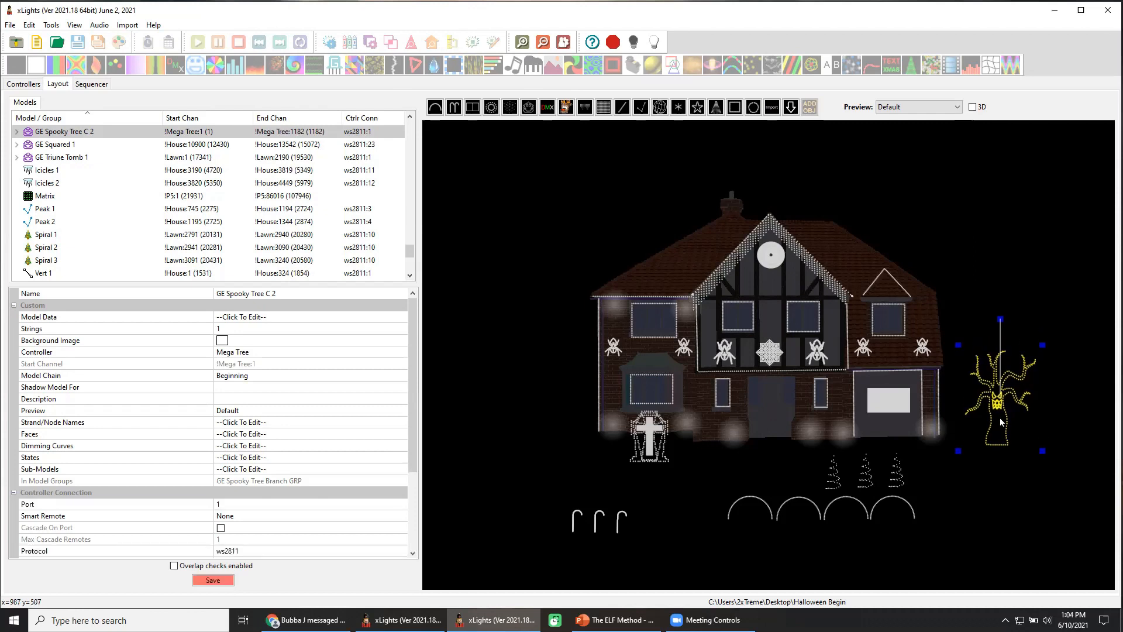
pyautogui.click(213, 580)
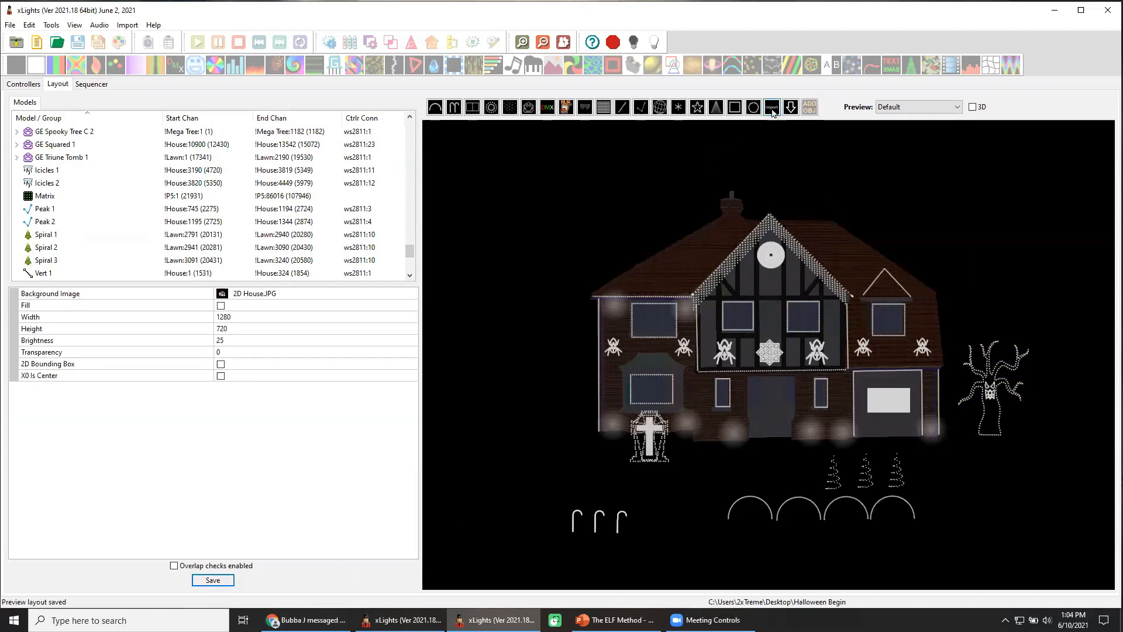
# Step: Import GE Ghost Jr.xmodel onto the lawn below the spooky tree and enlarge it slightly
pyautogui.click(976, 504)
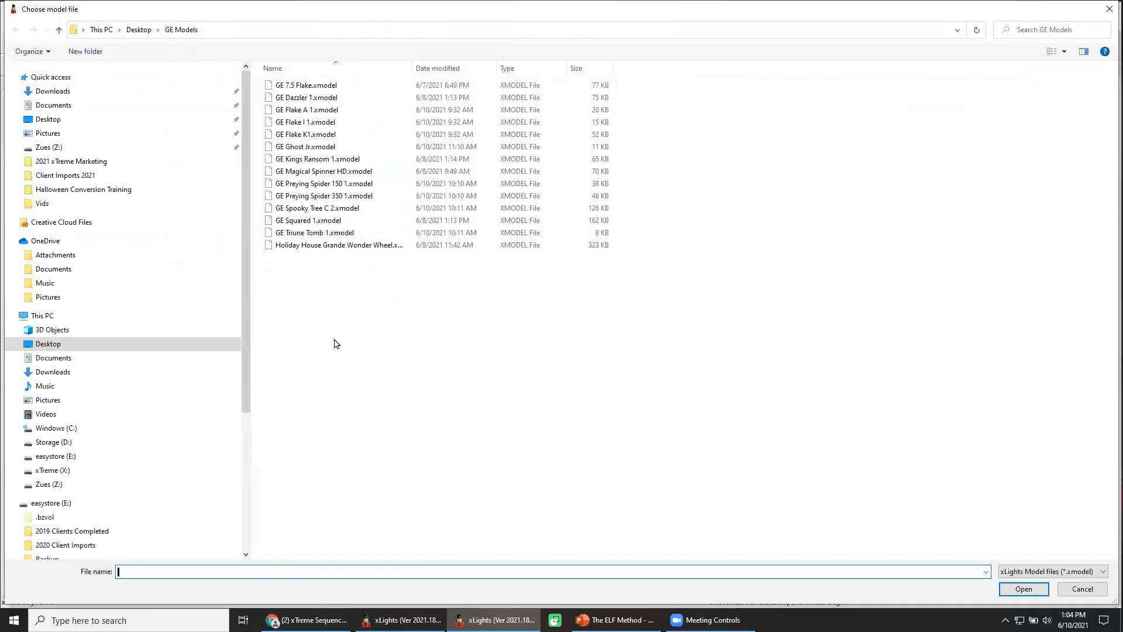
pyautogui.click(328, 147)
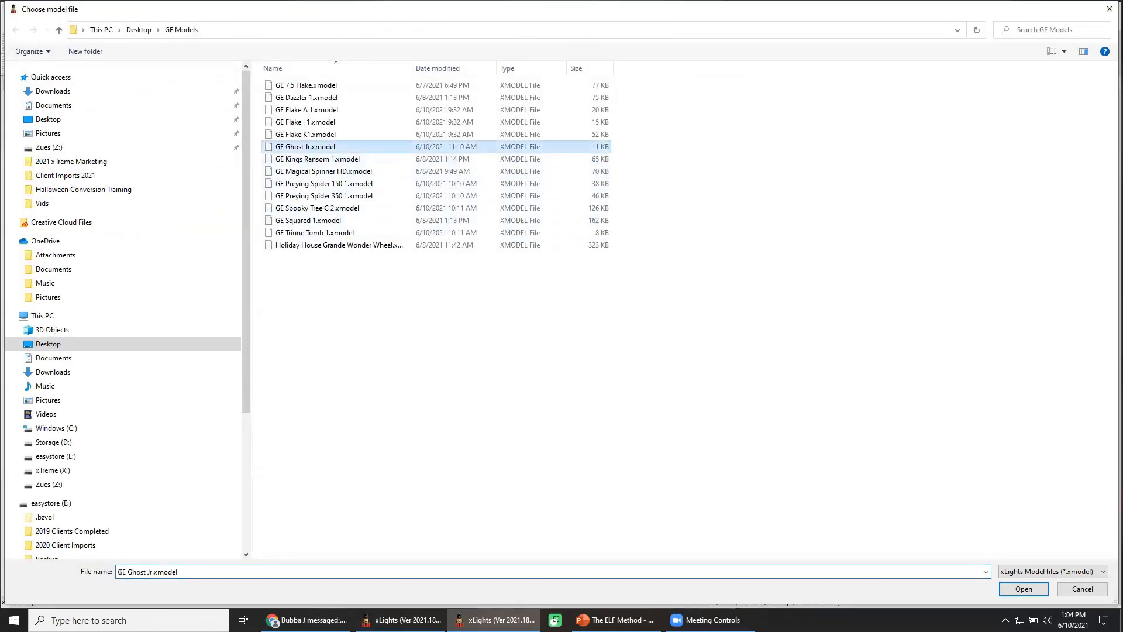
pyautogui.click(1004, 590)
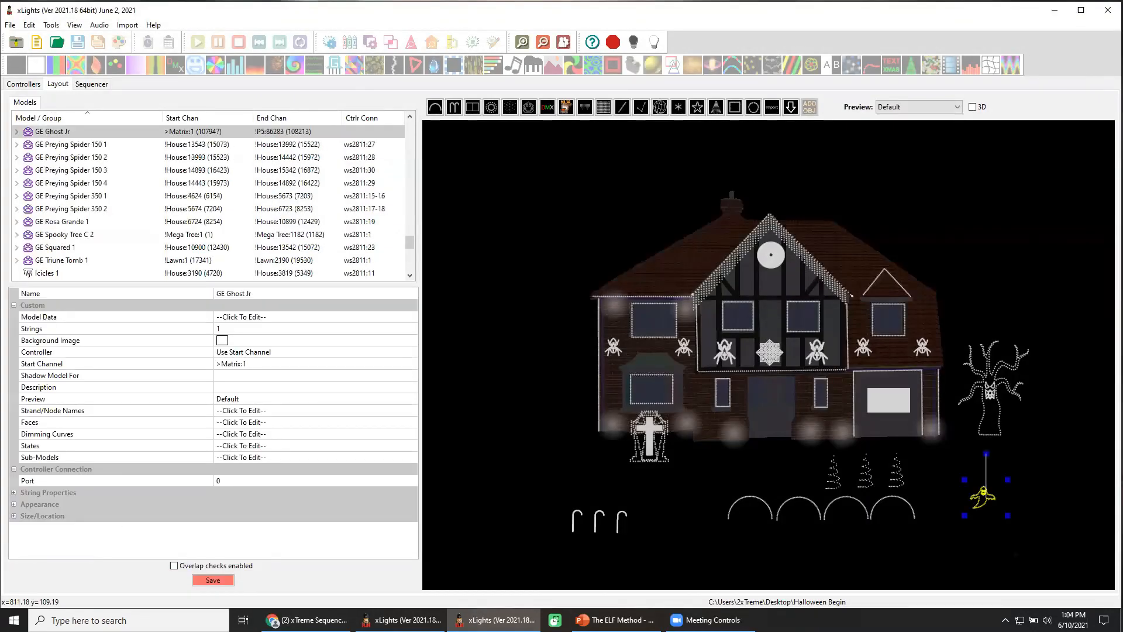
pyautogui.moveTo(1013, 468); pyautogui.dragTo(1014, 470)
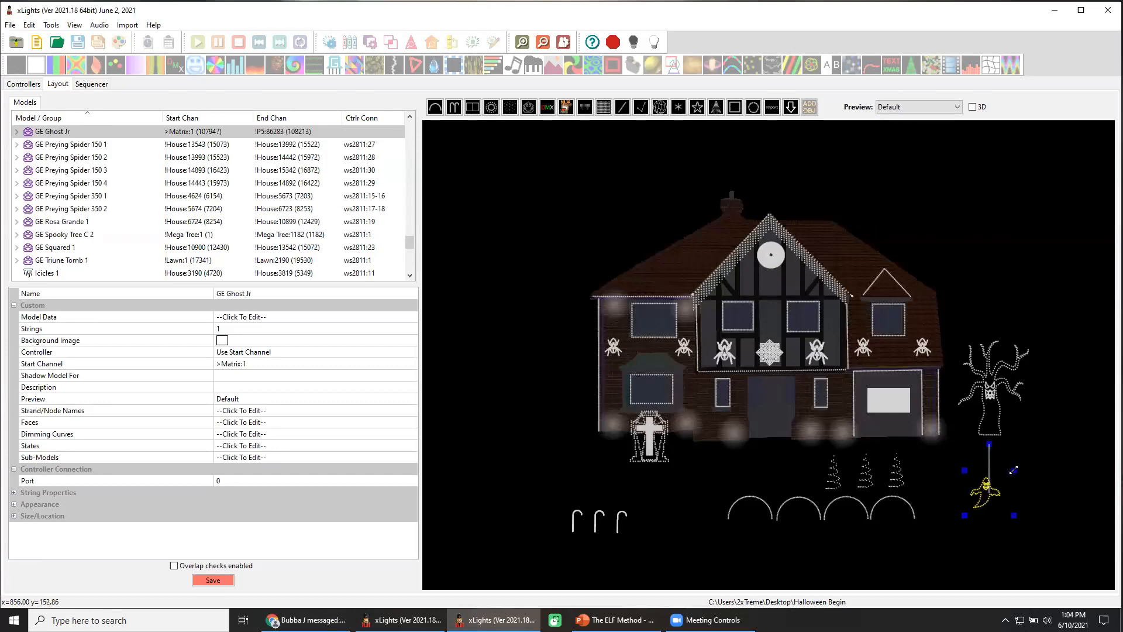
# Step: Check the controller settings of Spiral 1 and Spiral 2, and assign GE Ghost Jr to the Lawn controller
pyautogui.click(837, 479)
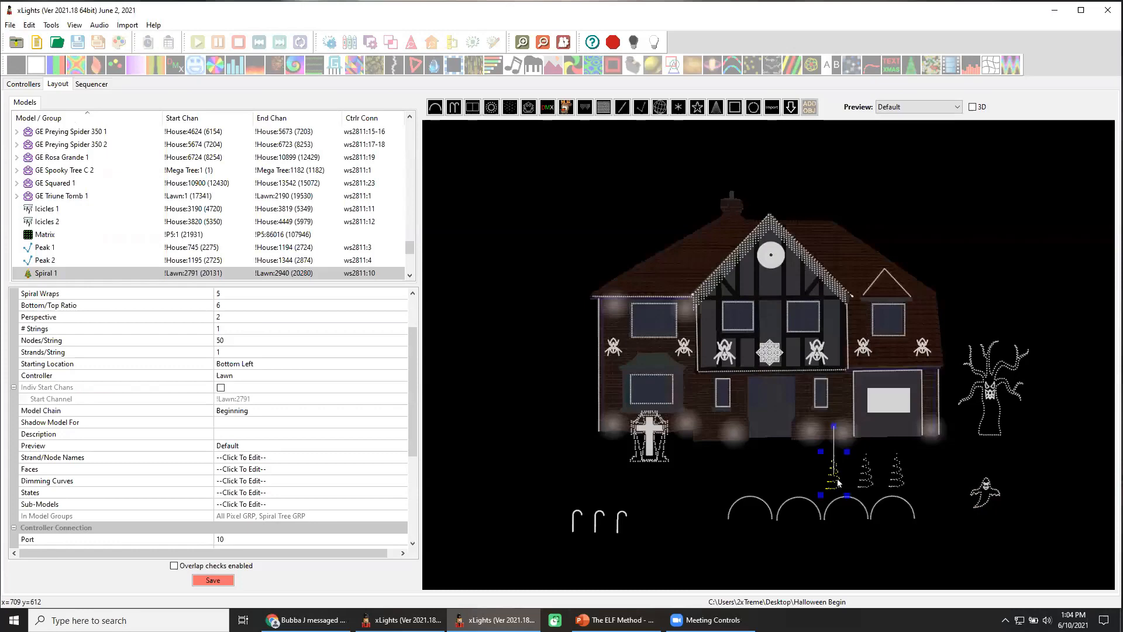
pyautogui.click(861, 477)
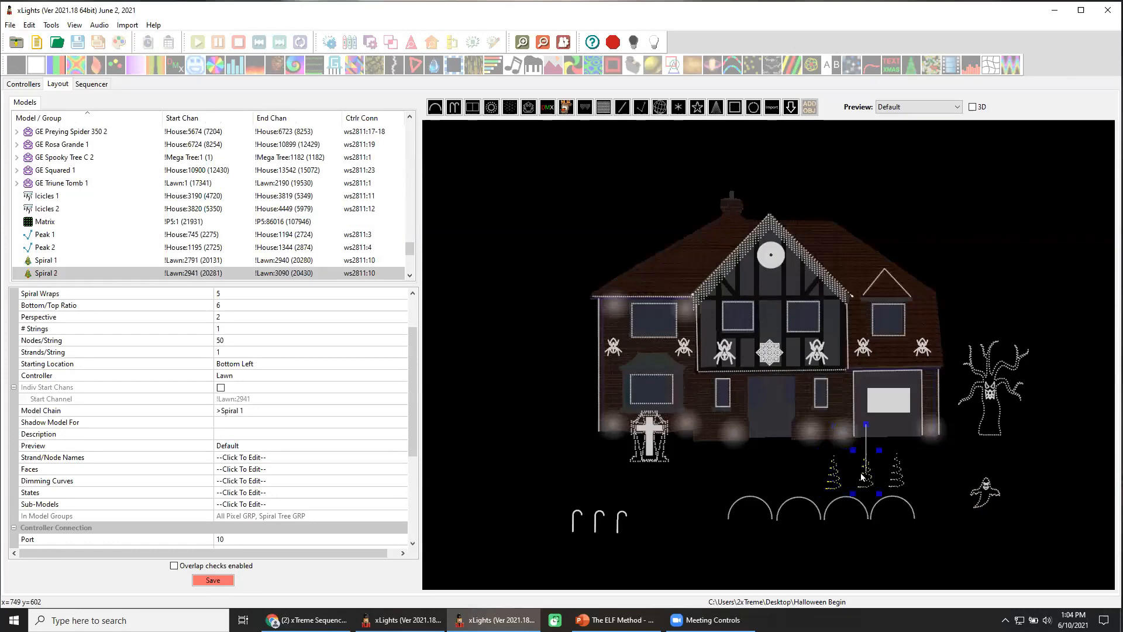
pyautogui.click(948, 529)
pyautogui.click(984, 497)
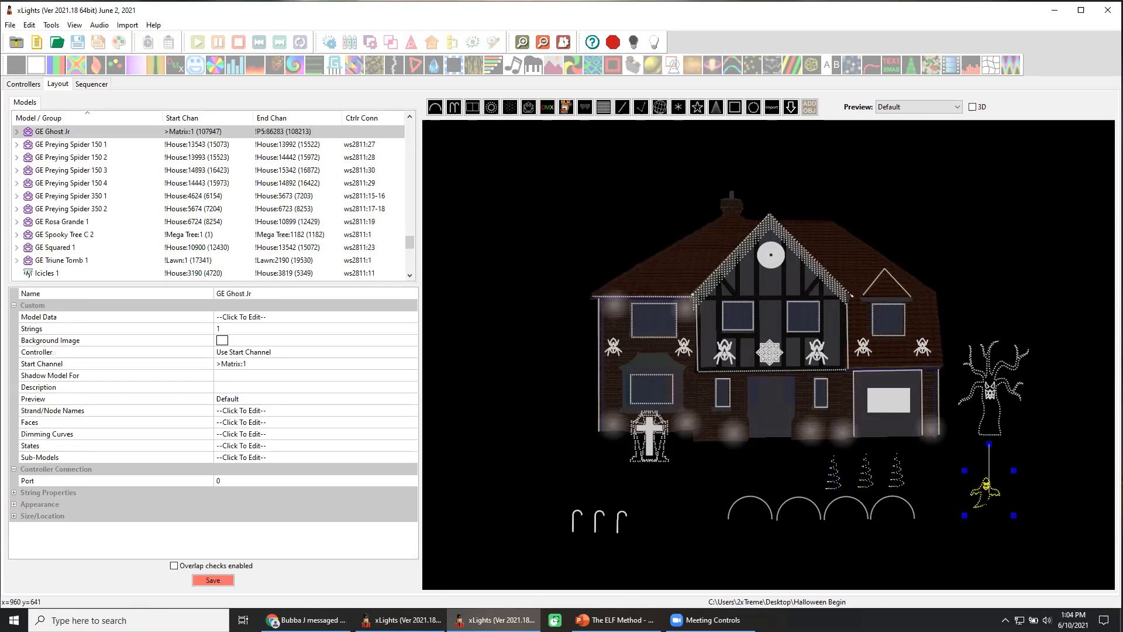
pyautogui.click(266, 354)
pyautogui.click(266, 354)
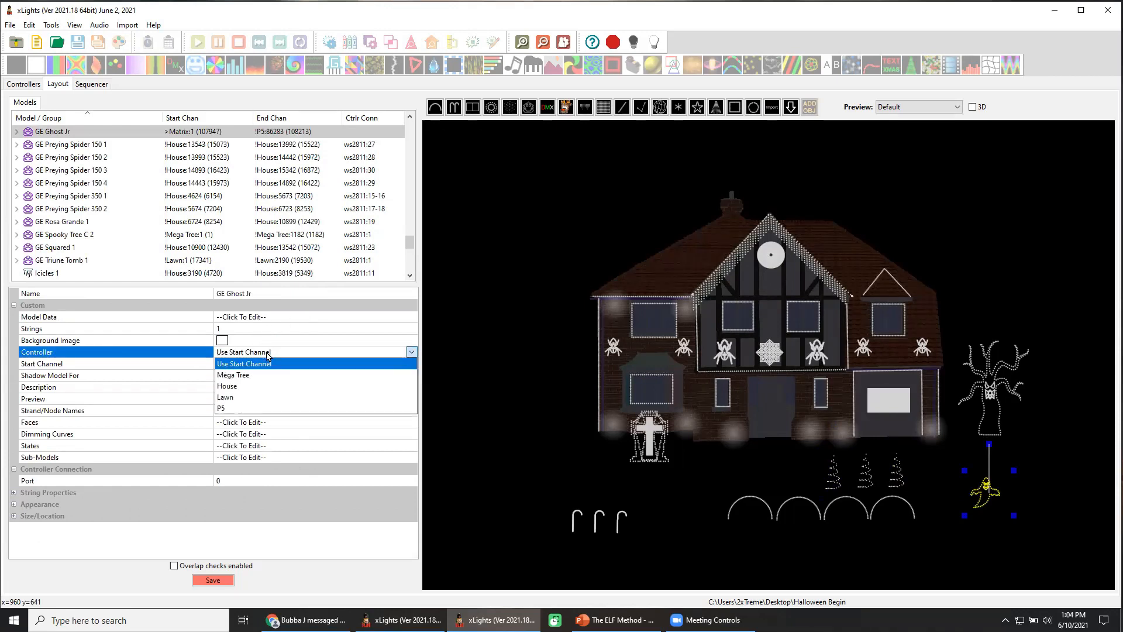
pyautogui.click(253, 398)
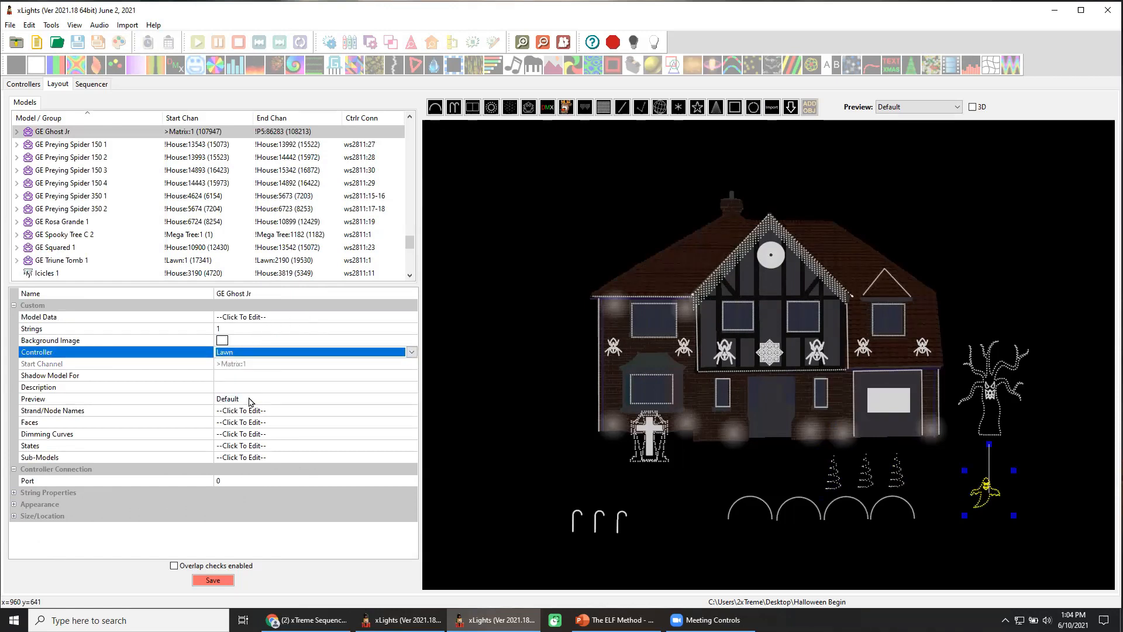
# Step: Set the controller port of GE Ghost Jr to 10 and save the layout
pyautogui.click(237, 479)
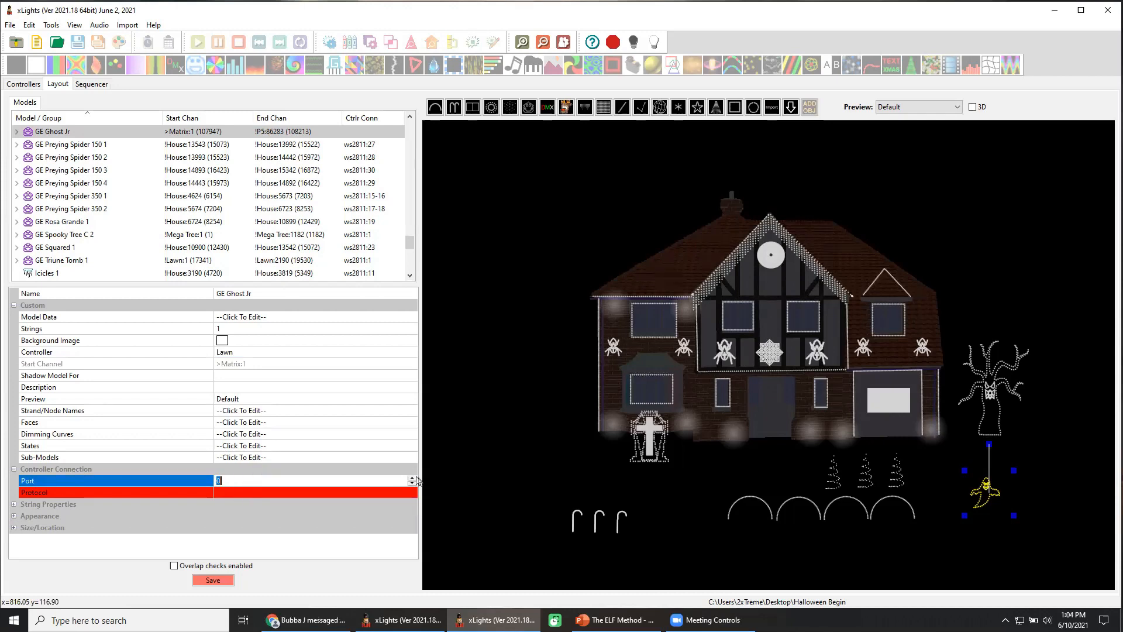
pyautogui.click(413, 479)
pyautogui.click(239, 492)
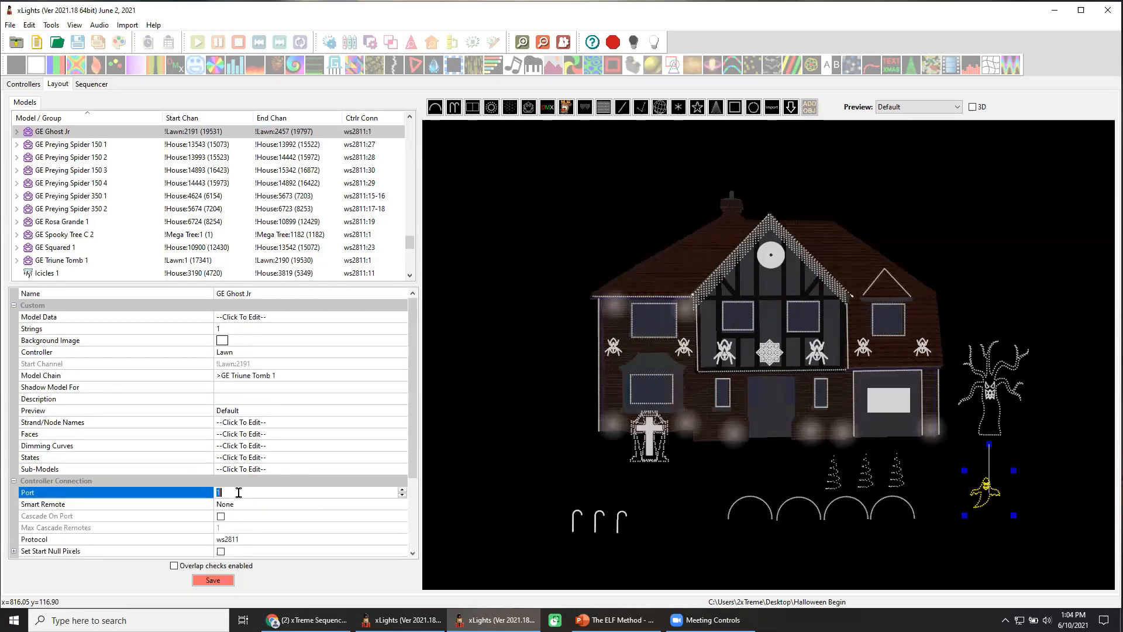
pyautogui.write('0')
pyautogui.press('Return')
pyautogui.click(213, 580)
# Step: Shift the ghost slightly away from the spooky tree toward the spiral trees and paste two copies beside it in an even row
pyautogui.moveTo(985, 502); pyautogui.dragTo(960, 502)
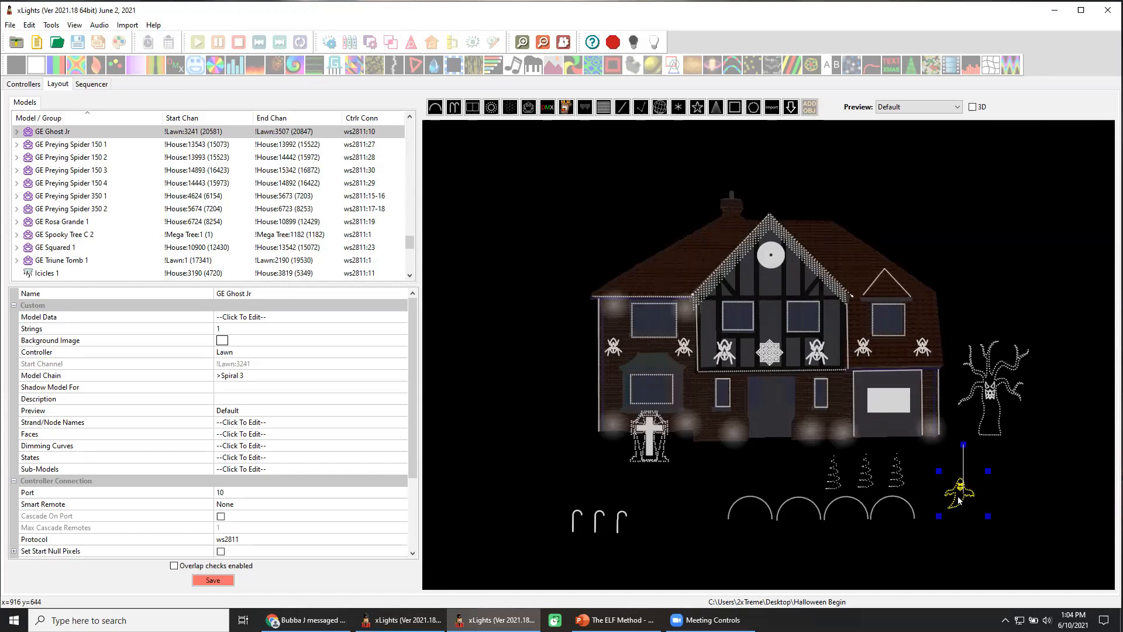
pyautogui.hotkey('ctrl', 'v')
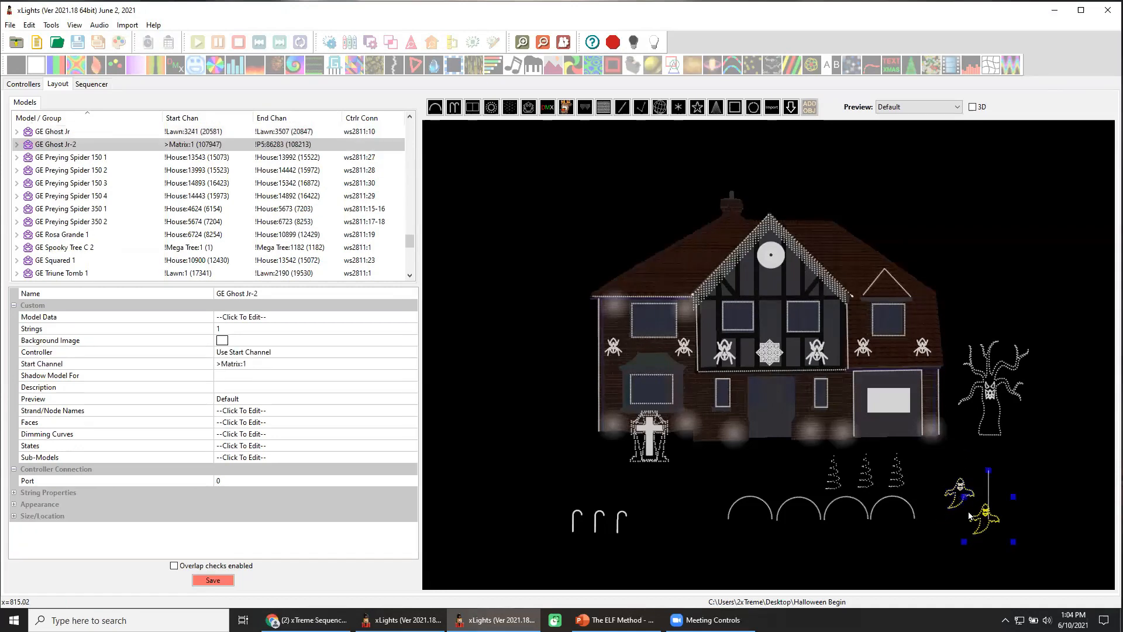
pyautogui.moveTo(986, 517); pyautogui.dragTo(998, 495)
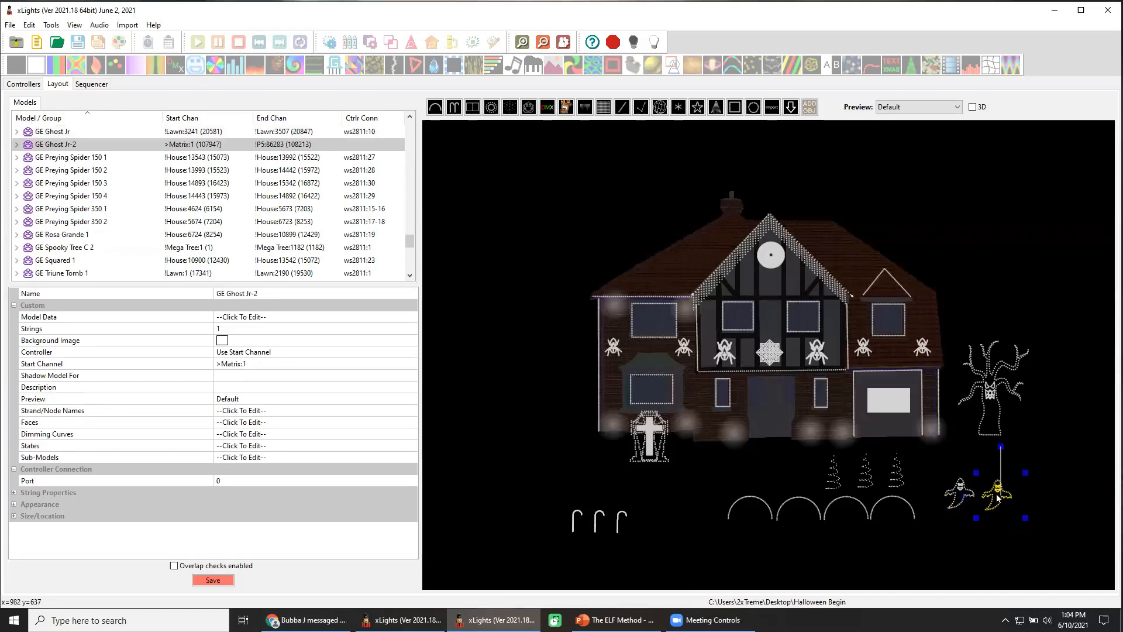
pyautogui.hotkey('ctrl', 'v')
pyautogui.moveTo(994, 532); pyautogui.dragTo(1034, 505)
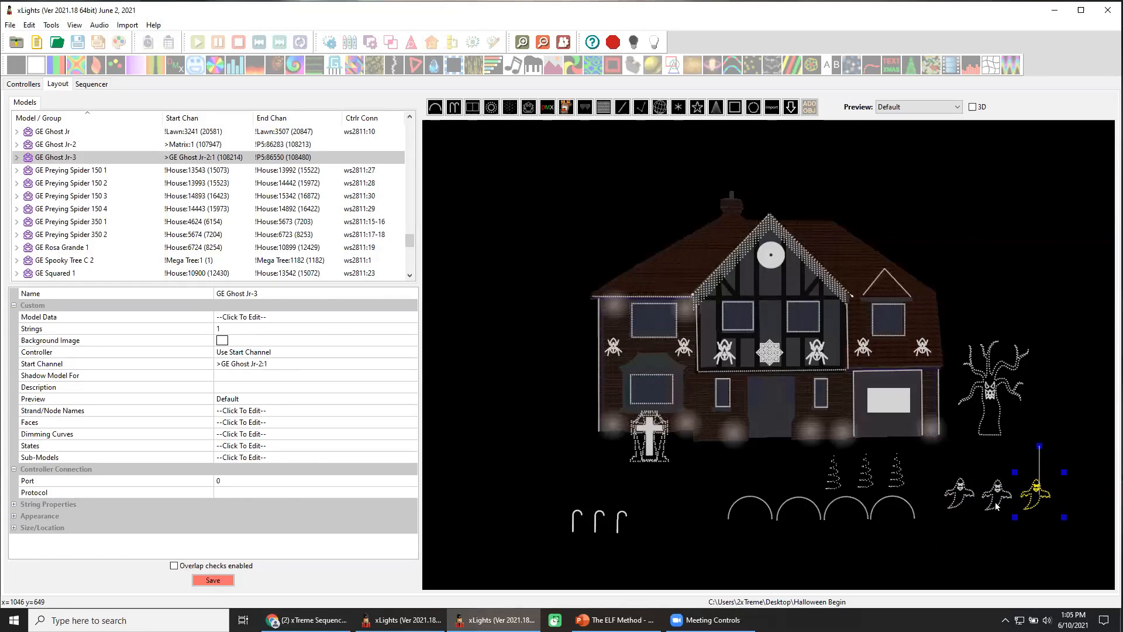
# Step: Set the port of the middle ghost, GE Ghost Jr-2, to 10 and save the layout
pyautogui.click(960, 502)
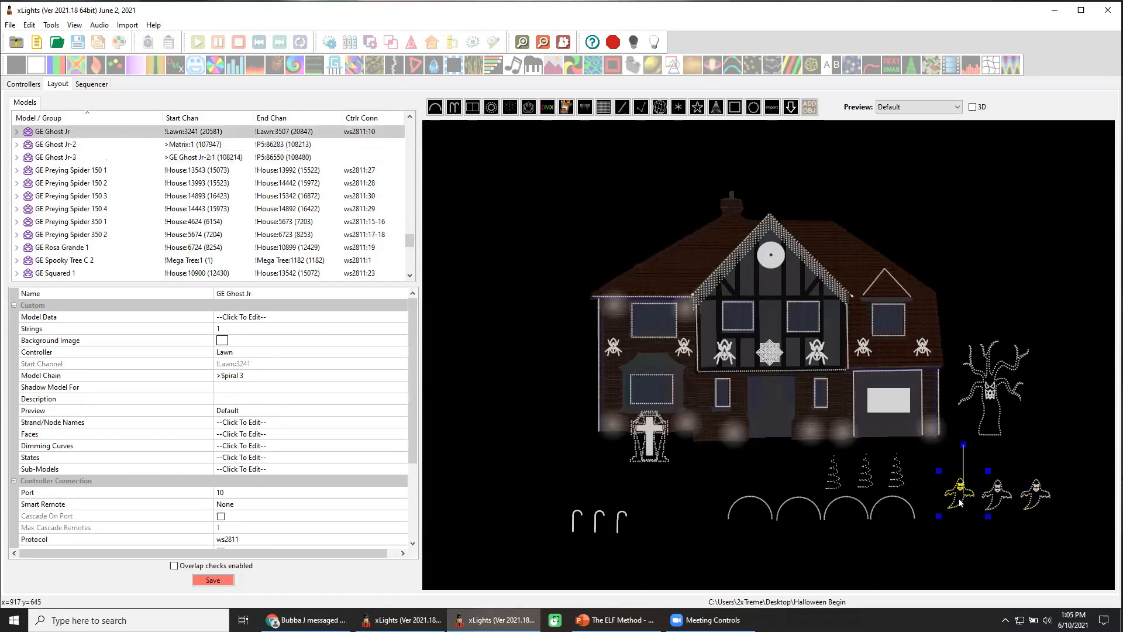
pyautogui.click(990, 505)
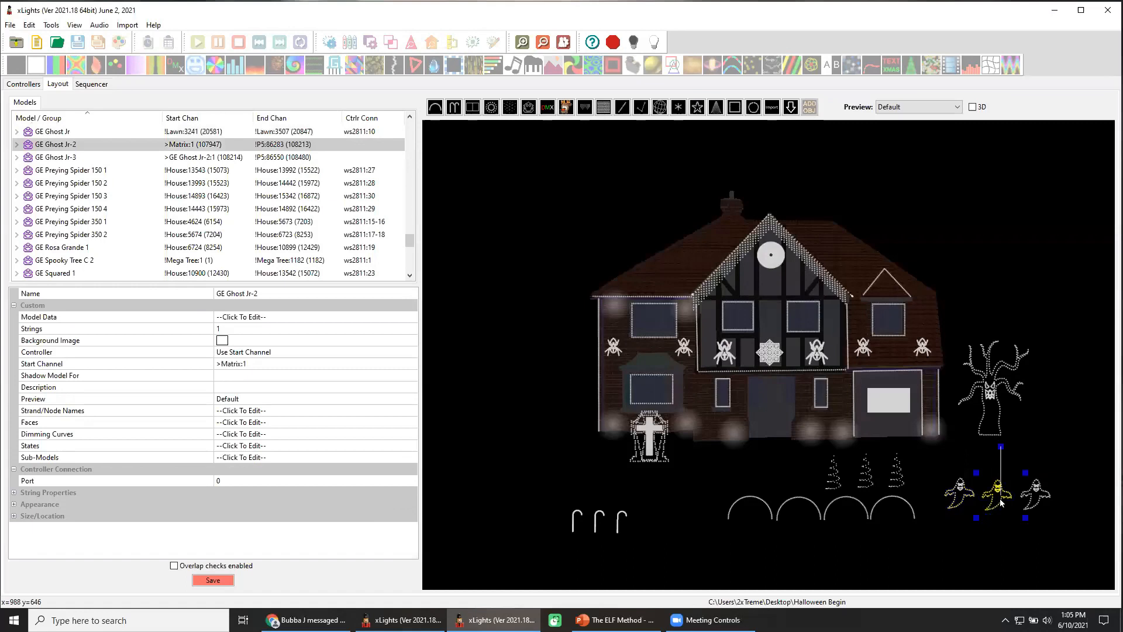
pyautogui.click(233, 482)
pyautogui.write('21')
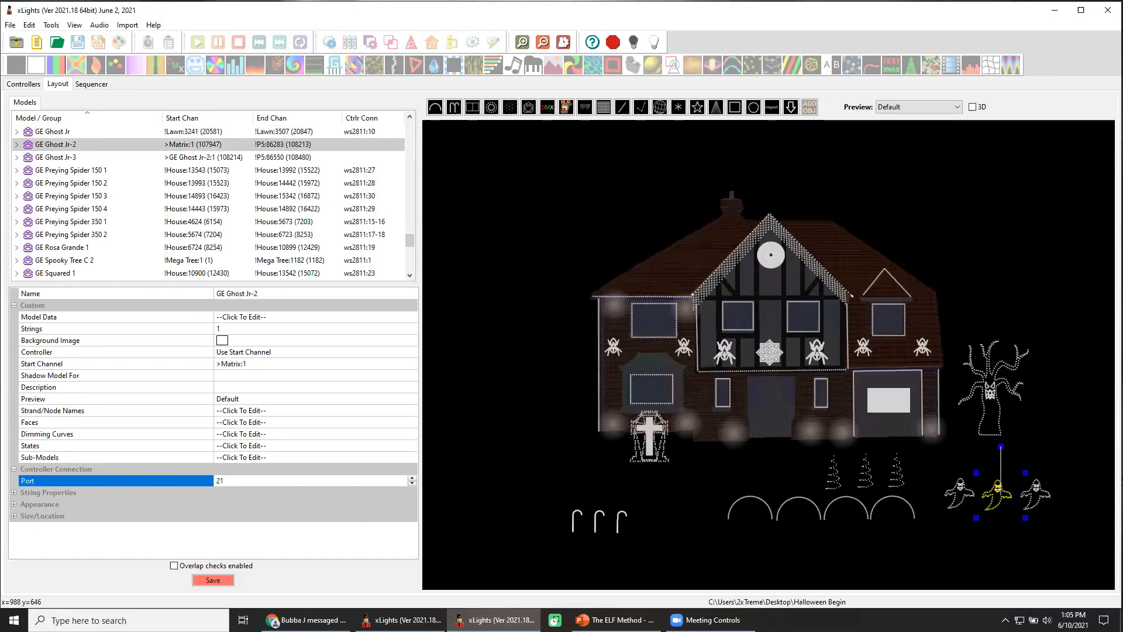
pyautogui.click(335, 413)
pyautogui.click(225, 579)
# Step: Set the port of GE Ghost Jr-3 to 10 and check the port settings of the other two ghosts
pyautogui.click(1033, 503)
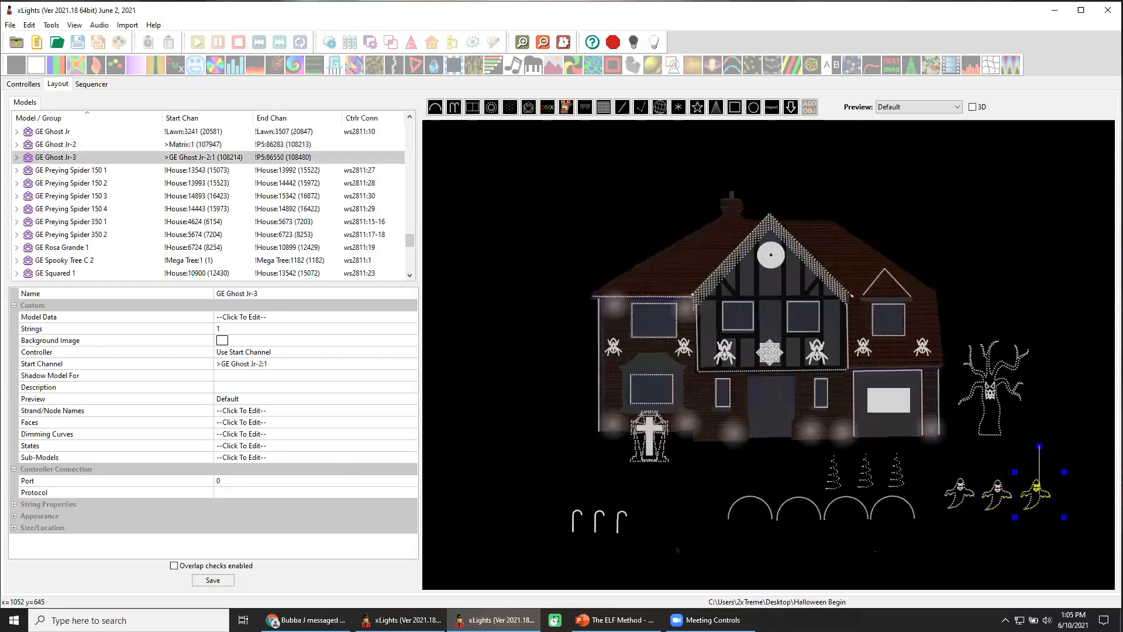
pyautogui.click(234, 481)
pyautogui.press('Return')
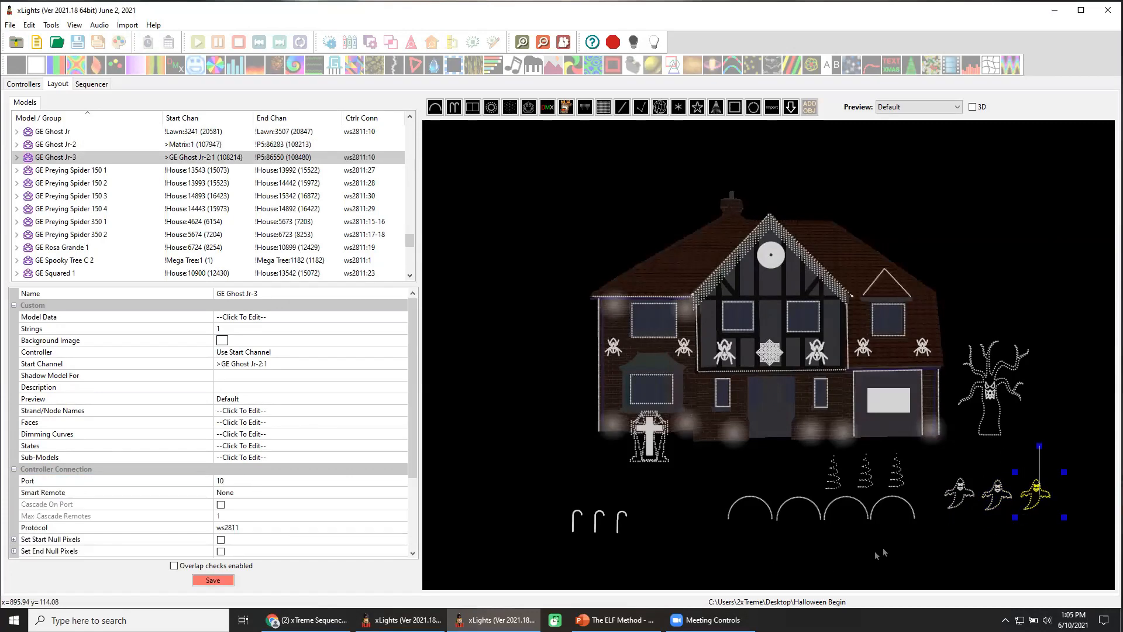
pyautogui.click(955, 503)
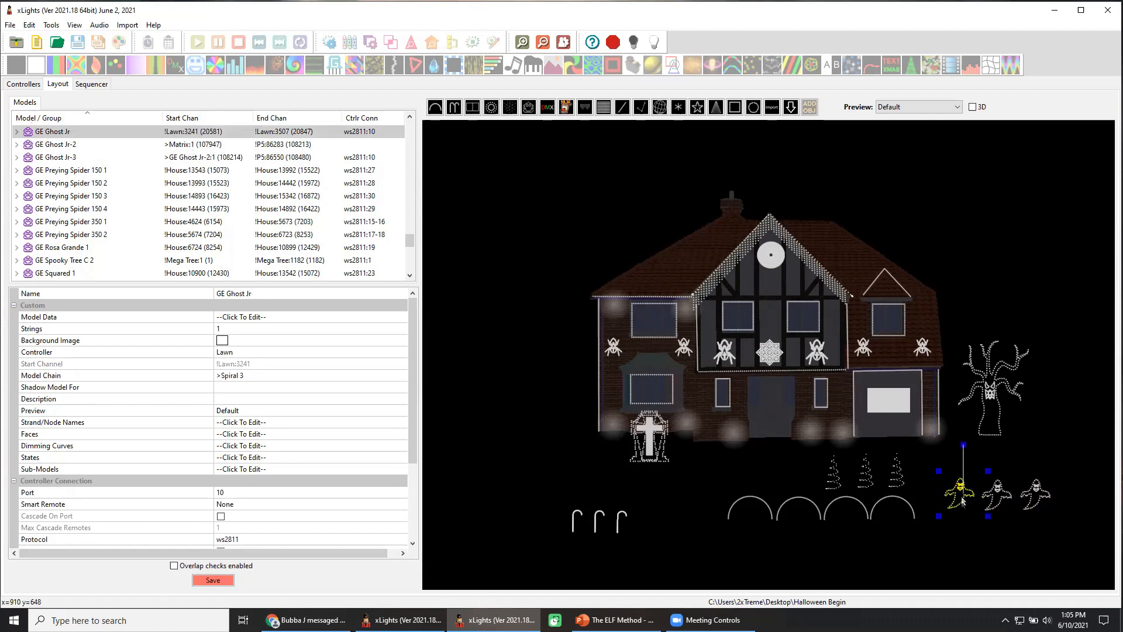
pyautogui.click(997, 499)
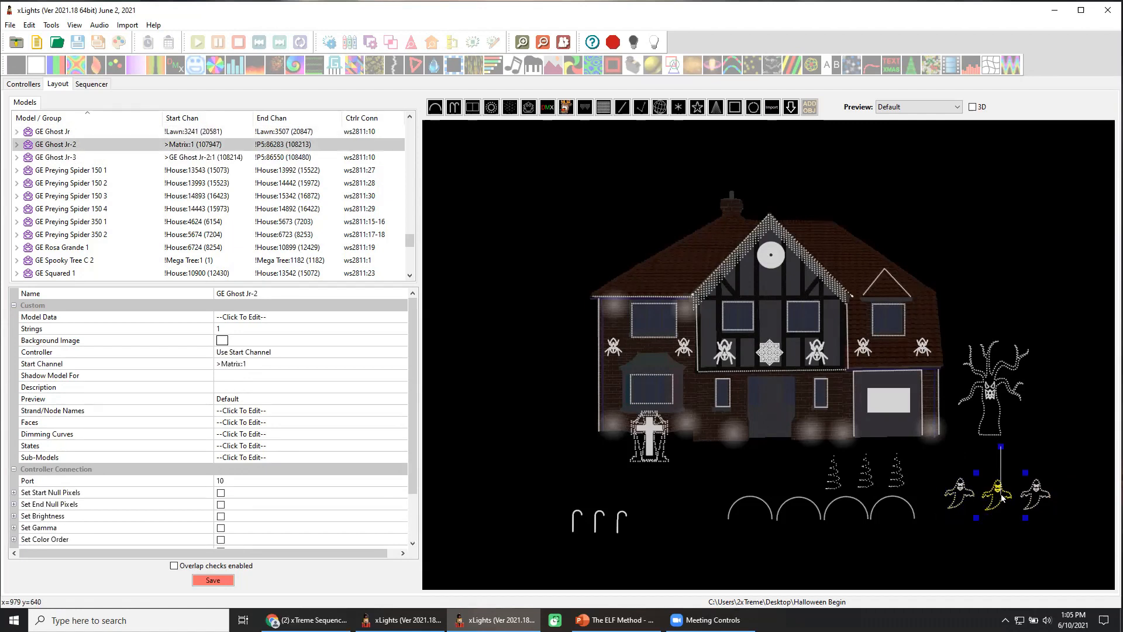
# Step: Delete the three spiral trees, Spiral 1, Spiral 2 and Spiral 3, from the lawn
pyautogui.moveTo(812, 454); pyautogui.dragTo(914, 477)
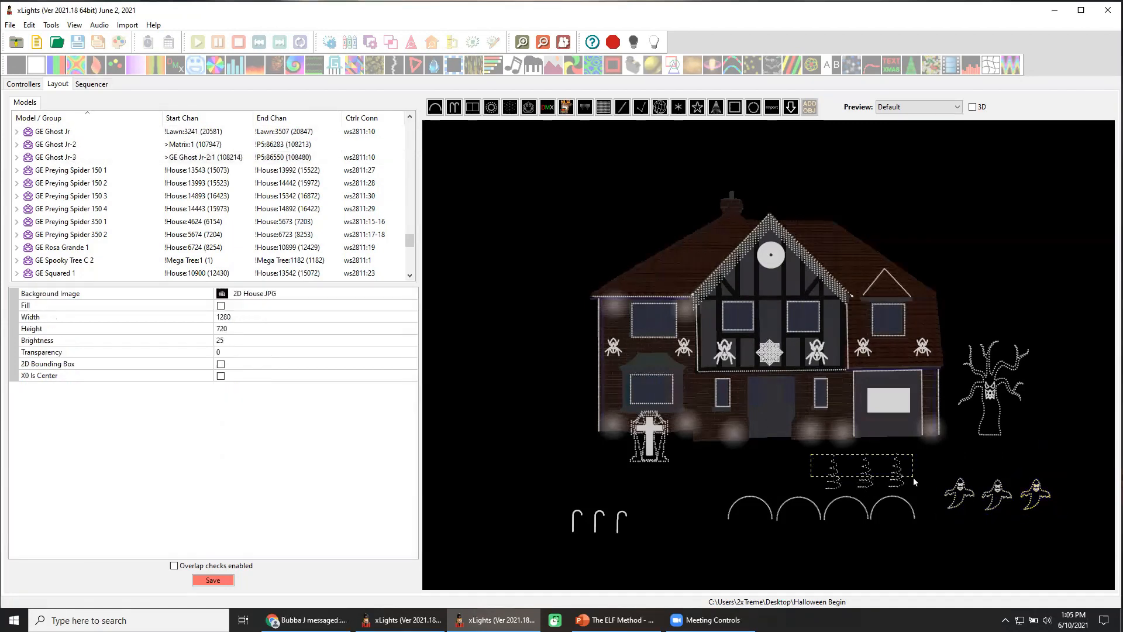
pyautogui.moveTo(805, 444); pyautogui.dragTo(926, 493)
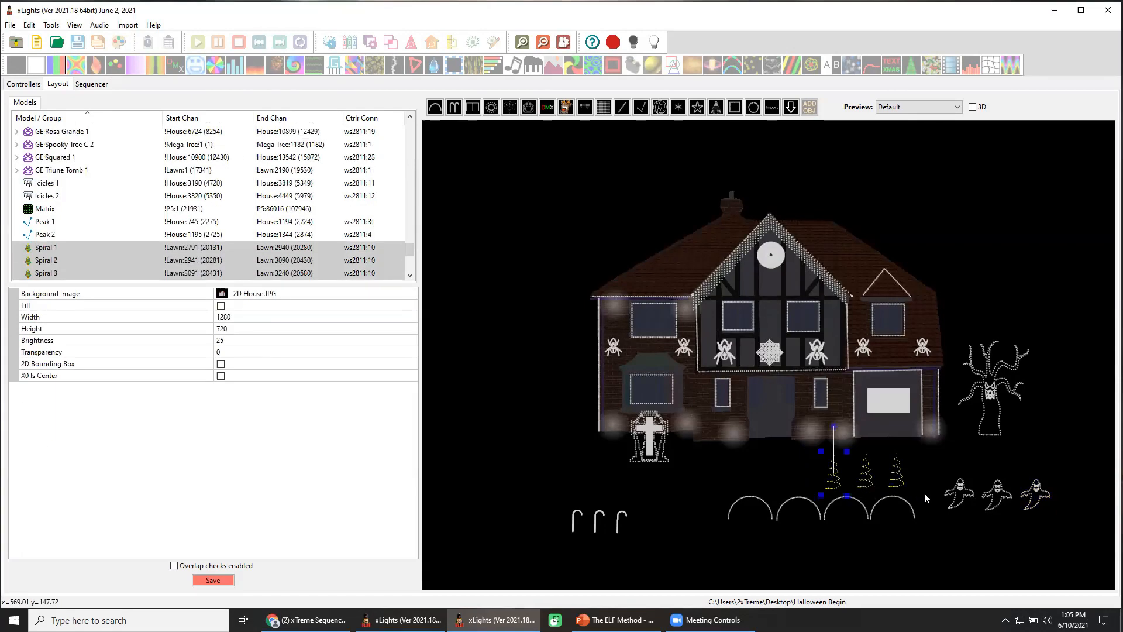
pyautogui.press('Delete')
pyautogui.press('Return')
# Step: Move the three ghosts together into the spot of the former spiral trees, between the garage and the arches
pyautogui.click(961, 496)
pyautogui.keyDown('ctrl'); pyautogui.click(992, 502); pyautogui.keyUp('ctrl')
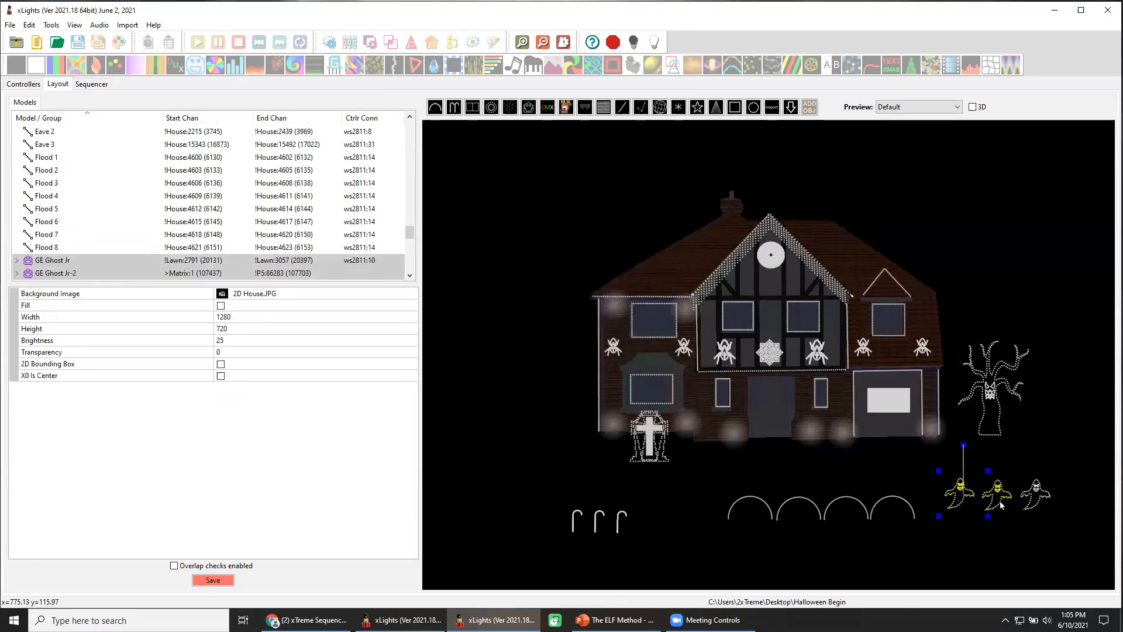
pyautogui.keyDown('ctrl'); pyautogui.click(1043, 497); pyautogui.keyUp('ctrl')
pyautogui.moveTo(1043, 498); pyautogui.dragTo(932, 470)
pyautogui.click(835, 533)
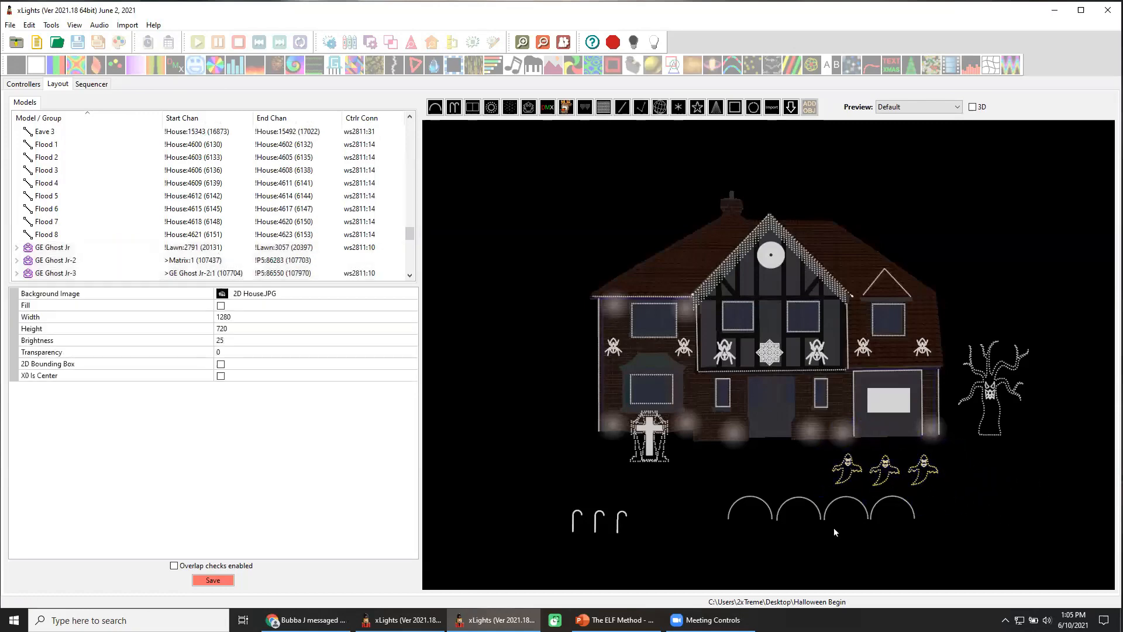
# Step: Delete the three candy canes, Candy Cane 1, 2 and 4, from the lawn and save the layout
pyautogui.moveTo(581, 545); pyautogui.dragTo(669, 560)
pyautogui.press('Delete')
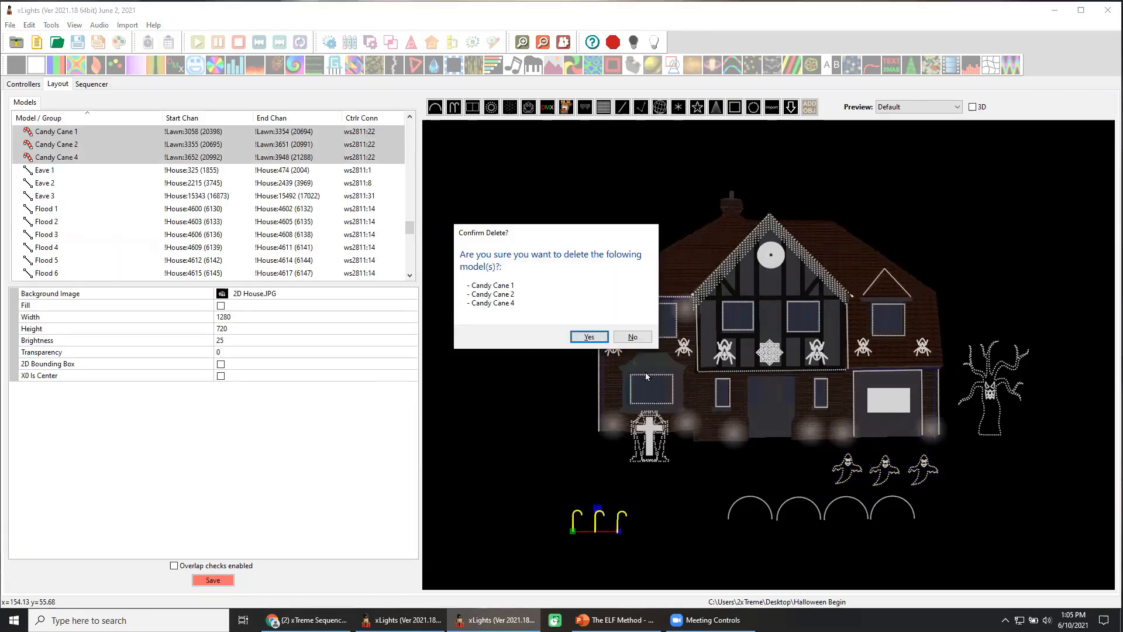
pyautogui.click(589, 337)
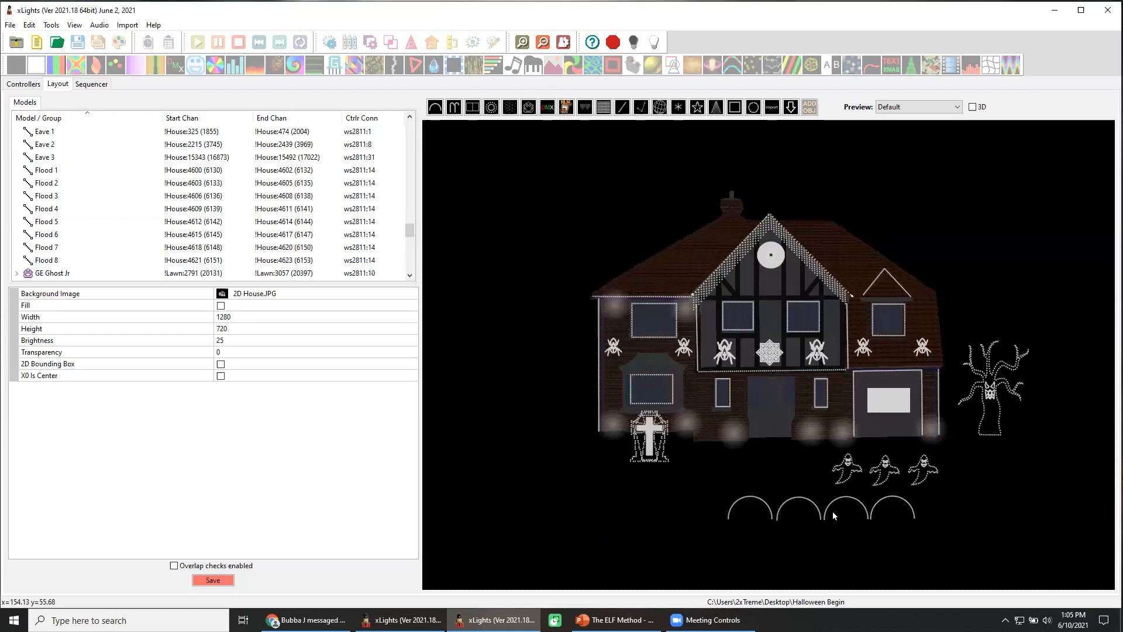
pyautogui.click(213, 579)
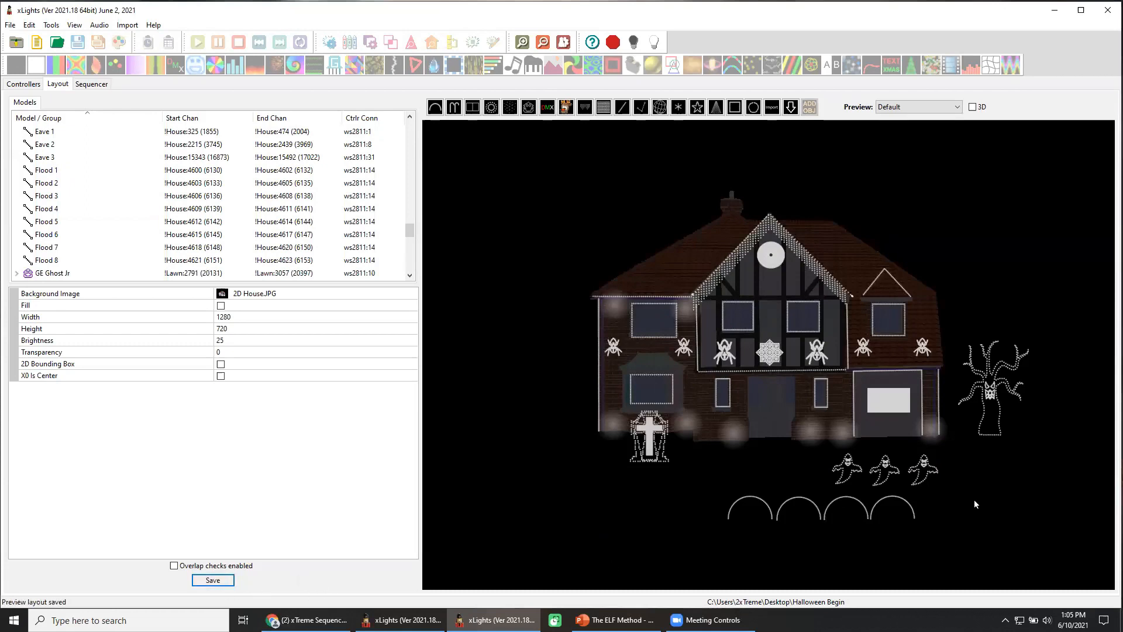
# Step: Unlock the Icicles 1 model on the left slope of the central gable and delete it
pyautogui.click(722, 278)
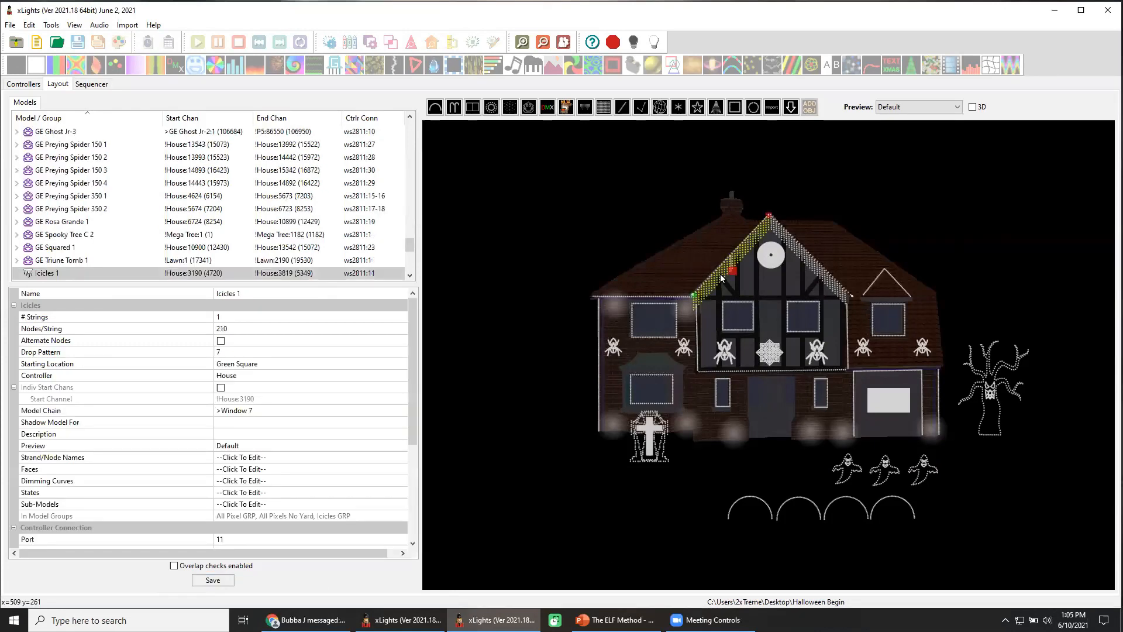
pyautogui.rightClick(722, 278)
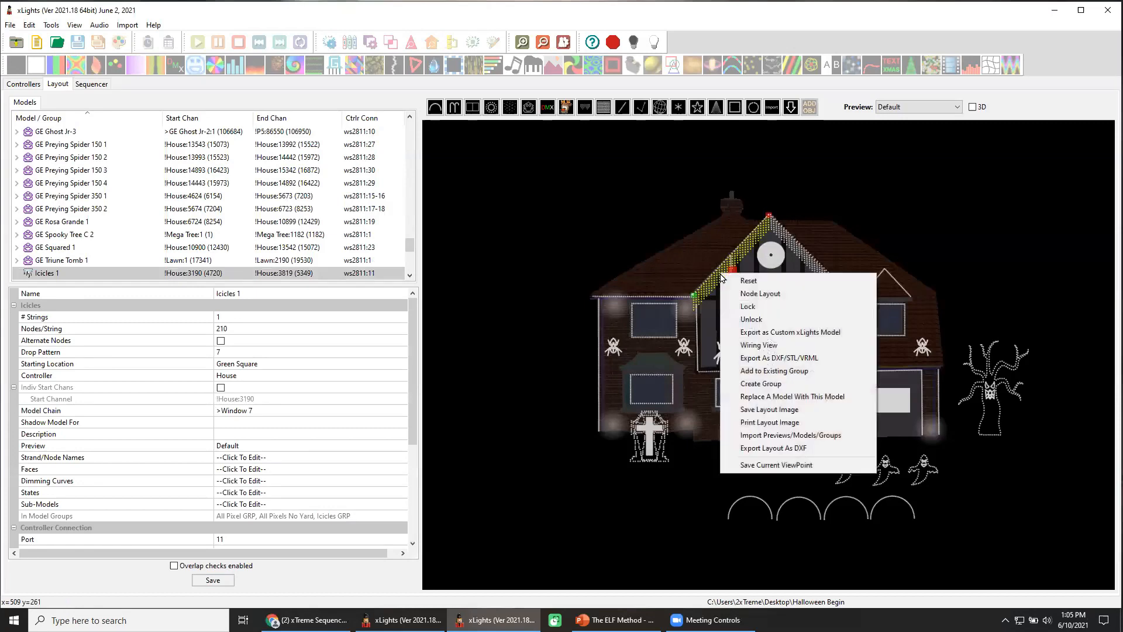
pyautogui.click(752, 319)
pyautogui.press('Delete')
pyautogui.click(605, 327)
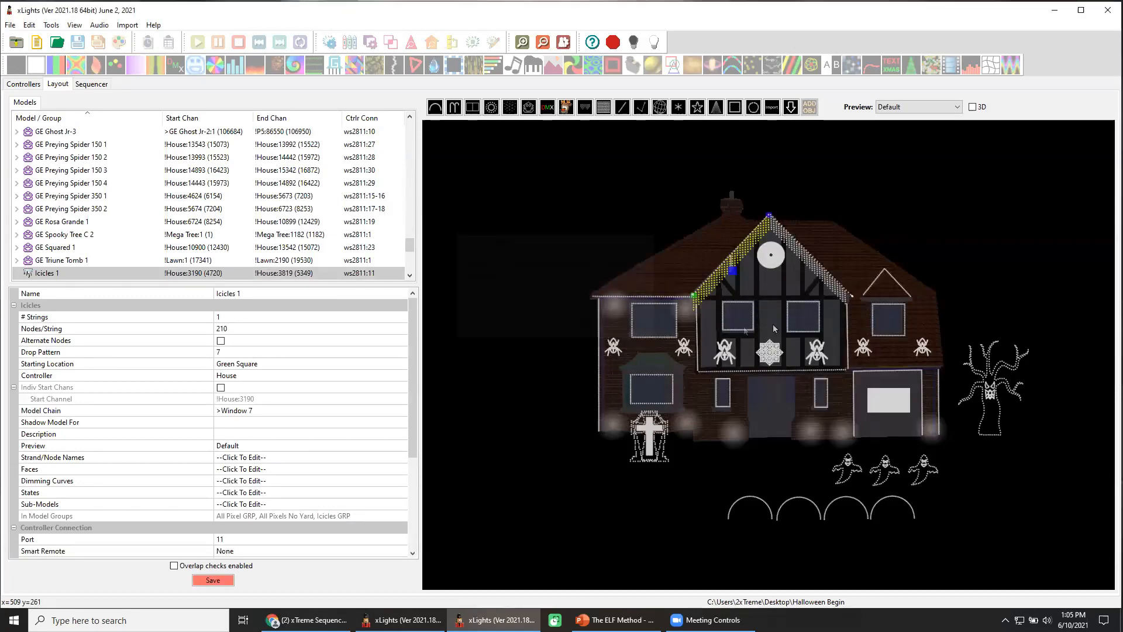
# Step: Unlock the Icicles 2 model on the right slope of the central gable, delete it and save the layout
pyautogui.click(822, 276)
pyautogui.rightClick(822, 276)
pyautogui.click(820, 273)
pyautogui.rightClick(820, 275)
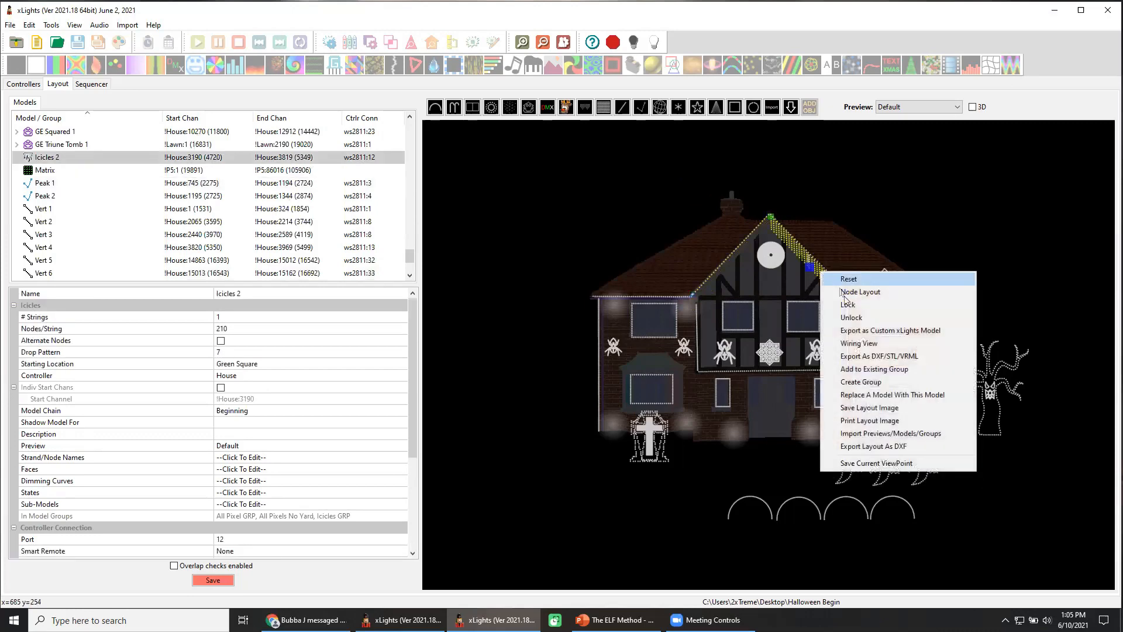
pyautogui.click(837, 319)
pyautogui.rightClick(820, 276)
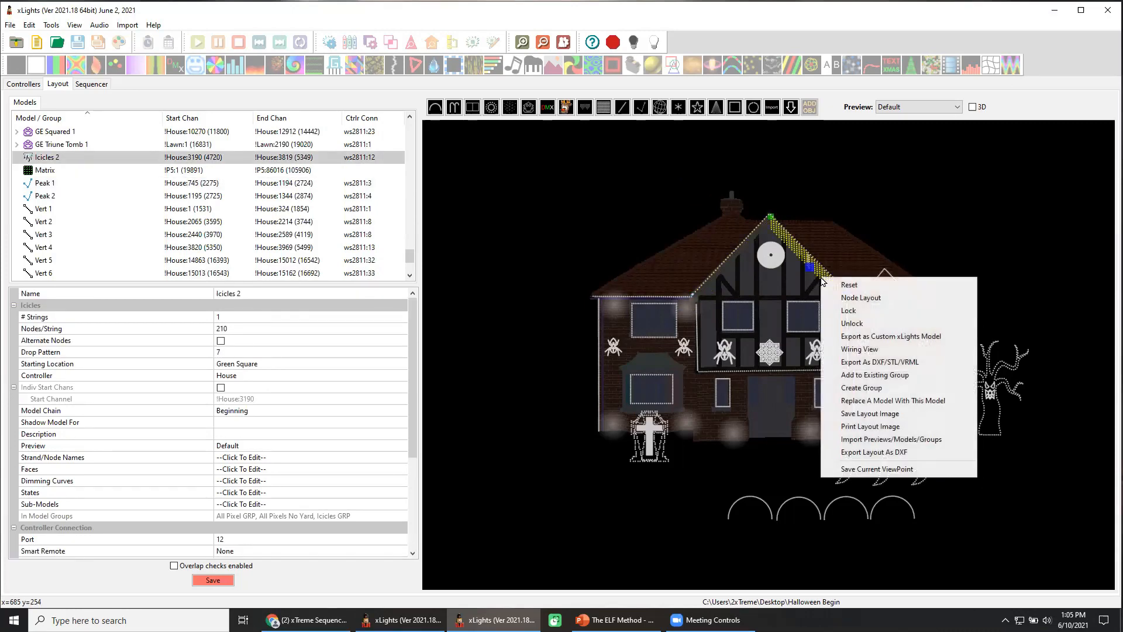
pyautogui.click(879, 259)
pyautogui.click(821, 278)
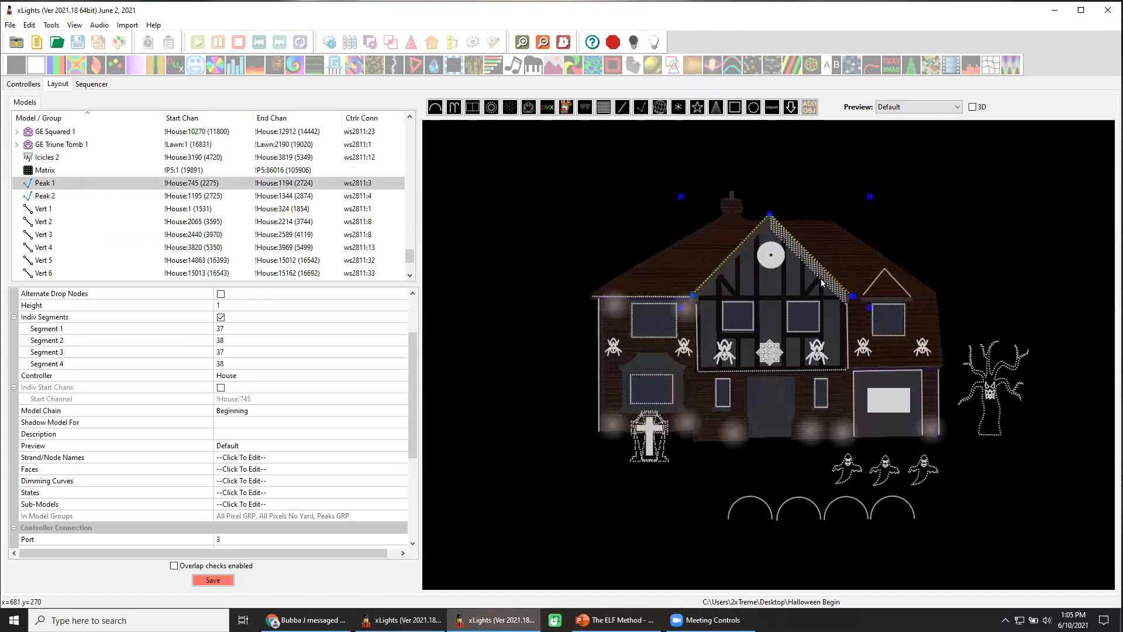
pyautogui.click(820, 279)
pyautogui.press('Delete')
pyautogui.click(596, 331)
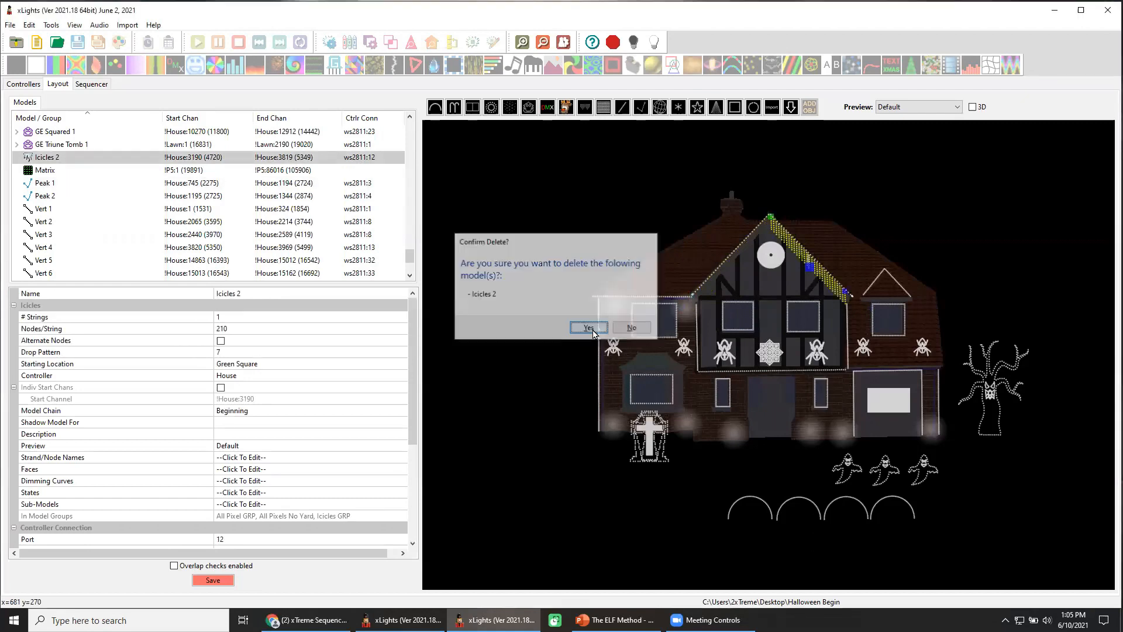
pyautogui.click(898, 439)
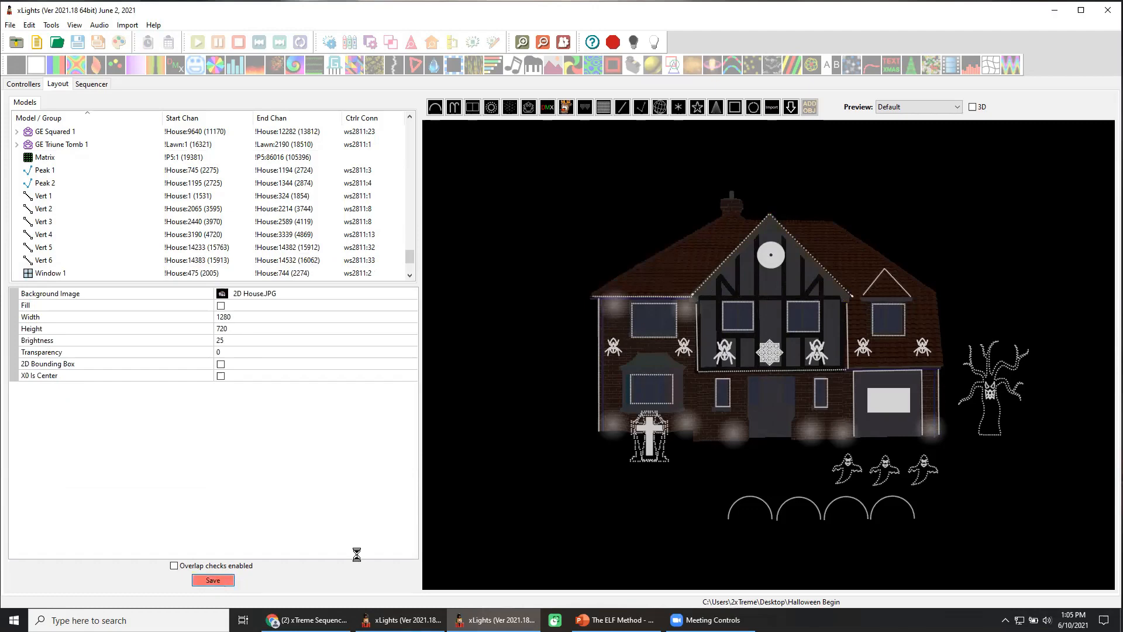
# Step: Delete all empty model groups left behind in the layout's model list
pyautogui.scroll(1, 664, 510)
pyautogui.moveTo(664, 506); pyautogui.dragTo(614, 522)
pyautogui.scroll(15, 207, 226)
pyautogui.scroll(8, 207, 230)
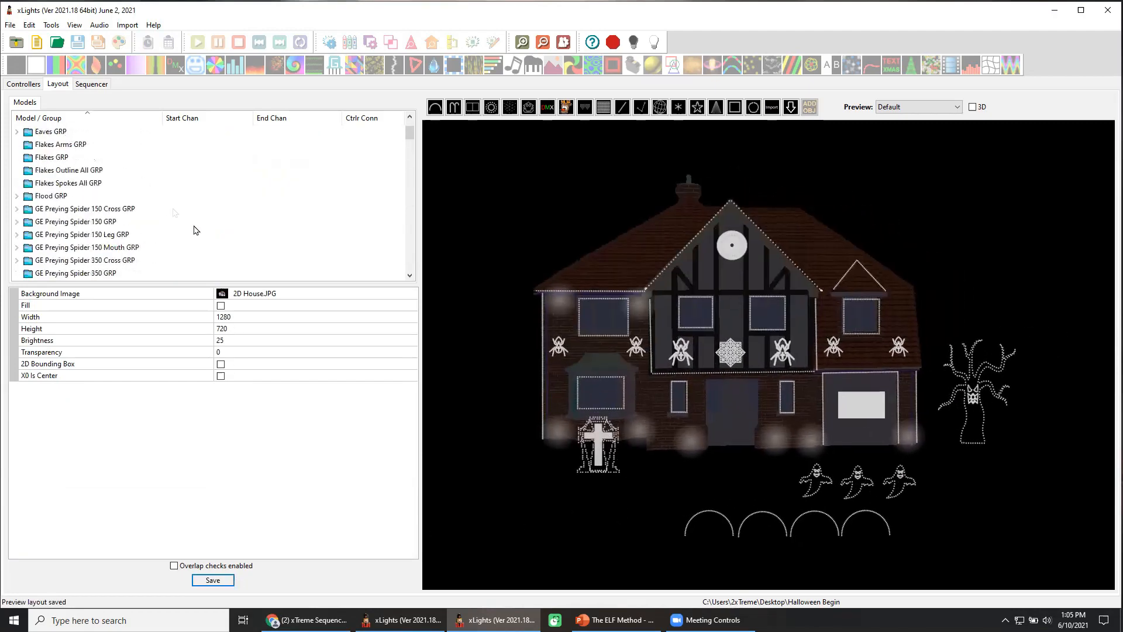
pyautogui.rightClick(91, 211)
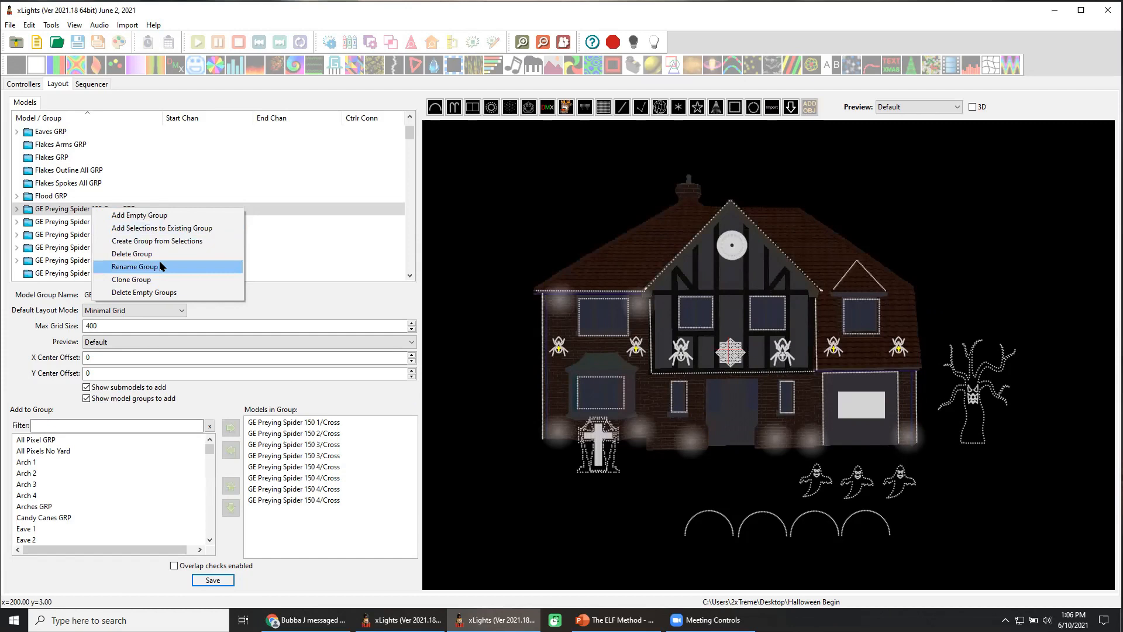
pyautogui.click(168, 298)
pyautogui.scroll(2, 244, 223)
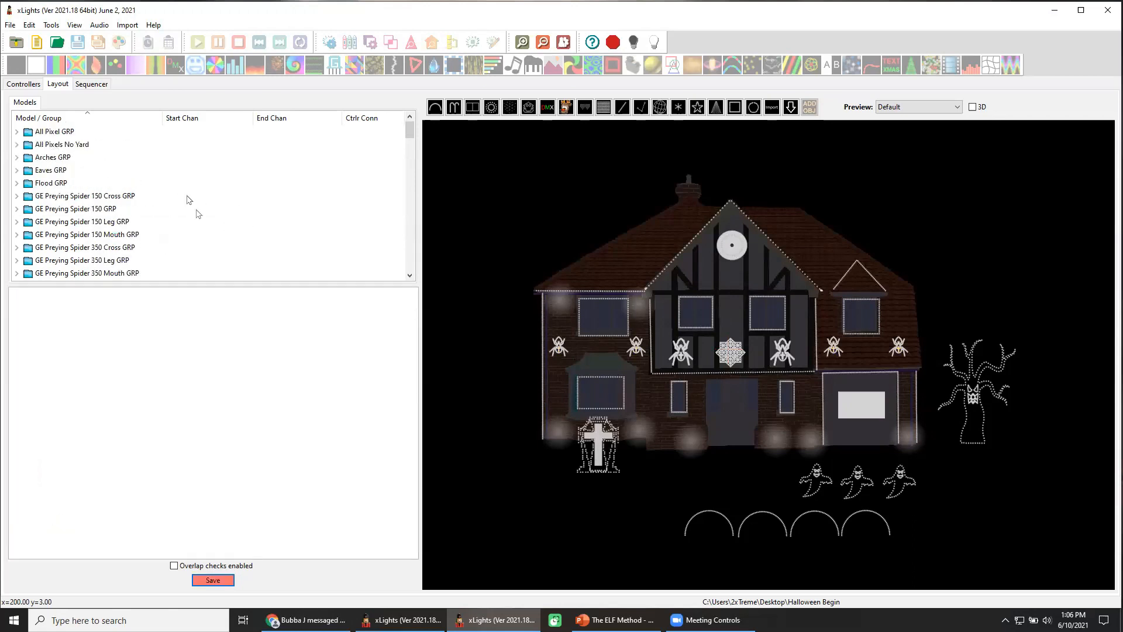
# Step: Add the Rosa Grande, Squared, six spiders, spooky tree, three ghosts and tombstone to All Pixel GRP and save the layout
pyautogui.click(54, 132)
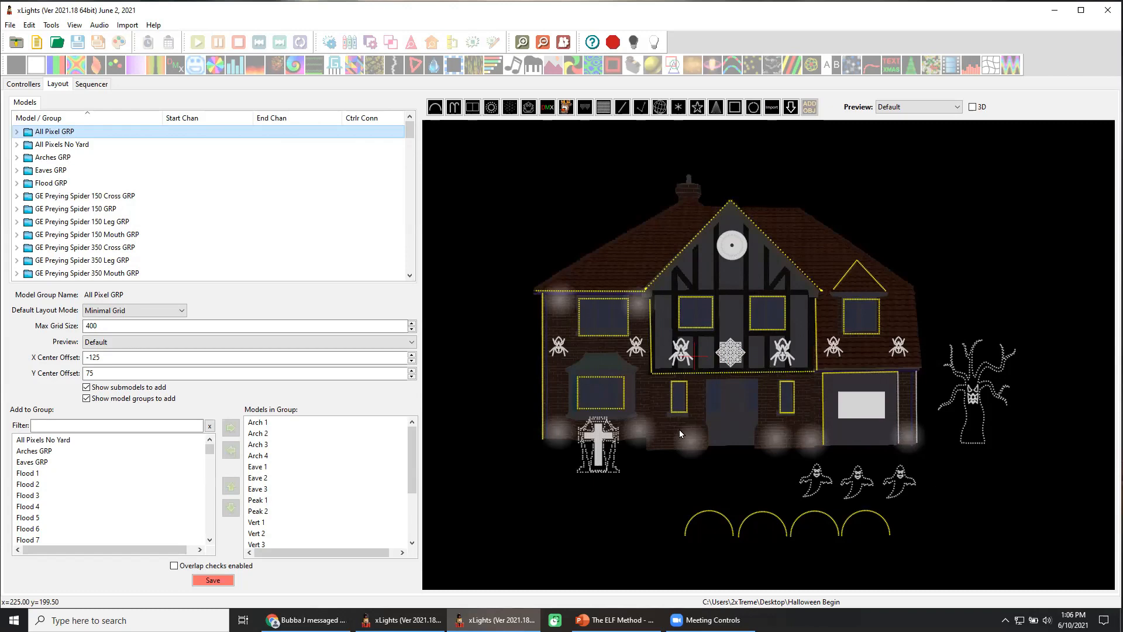
pyautogui.click(728, 256)
pyautogui.keyDown('ctrl'); pyautogui.click(560, 346); pyautogui.keyUp('ctrl')
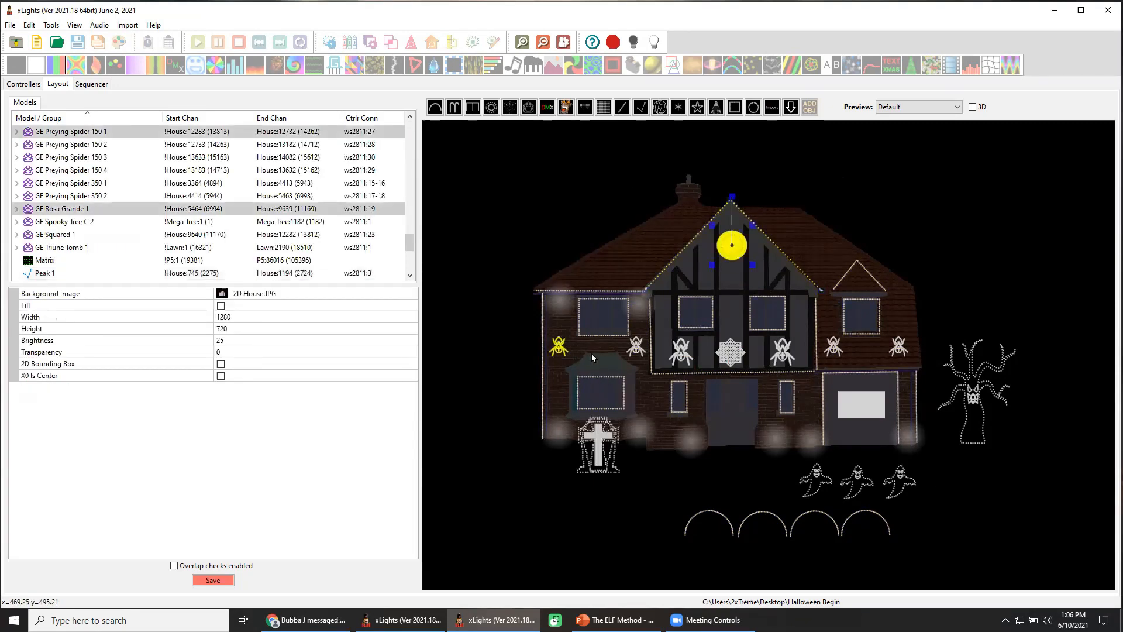
pyautogui.keyDown('ctrl'); pyautogui.click(637, 348); pyautogui.keyUp('ctrl')
pyautogui.keyDown('ctrl'); pyautogui.click(684, 354); pyautogui.keyUp('ctrl')
pyautogui.keyDown('ctrl'); pyautogui.click(730, 354); pyautogui.keyUp('ctrl')
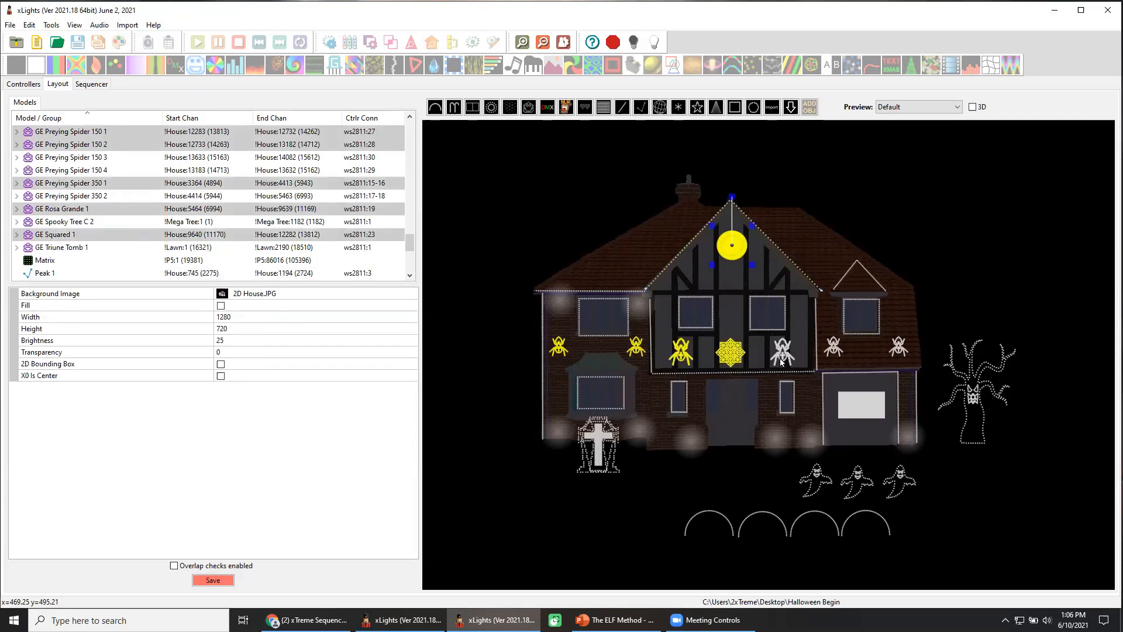
pyautogui.keyDown('ctrl'); pyautogui.click(782, 353); pyautogui.keyUp('ctrl')
pyautogui.keyDown('ctrl'); pyautogui.click(834, 347); pyautogui.keyUp('ctrl')
pyautogui.keyDown('ctrl'); pyautogui.click(897, 349); pyautogui.keyUp('ctrl')
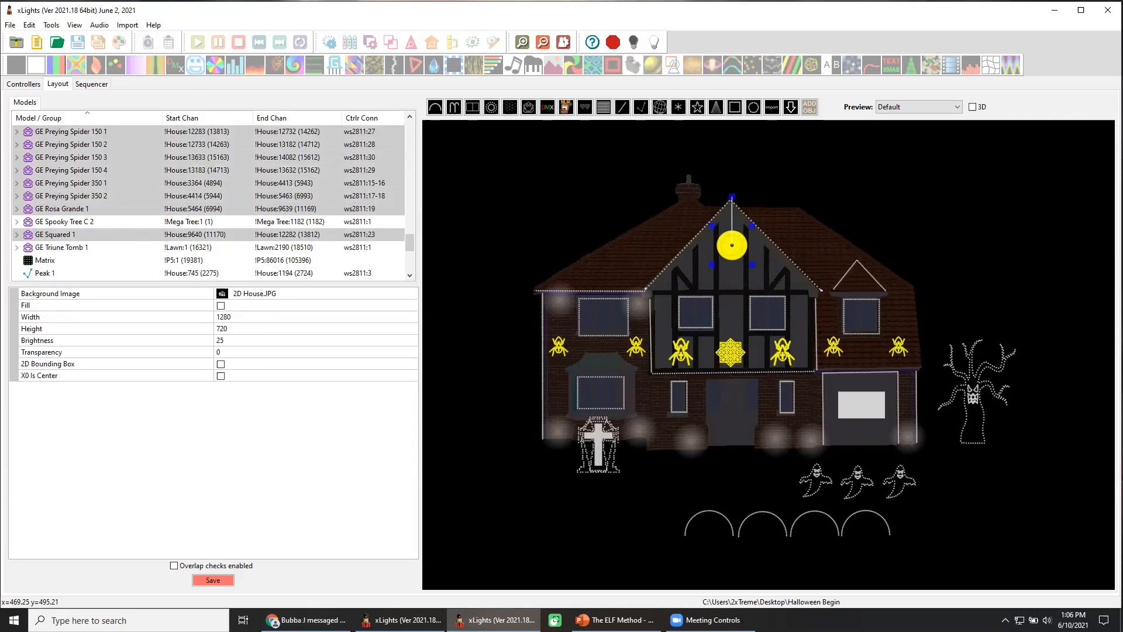
pyautogui.keyDown('ctrl'); pyautogui.click(974, 396); pyautogui.keyUp('ctrl')
pyautogui.keyDown('ctrl'); pyautogui.click(900, 481); pyautogui.keyUp('ctrl')
pyautogui.keyDown('ctrl'); pyautogui.click(858, 483); pyautogui.keyUp('ctrl')
pyautogui.keyDown('ctrl'); pyautogui.click(816, 482); pyautogui.keyUp('ctrl')
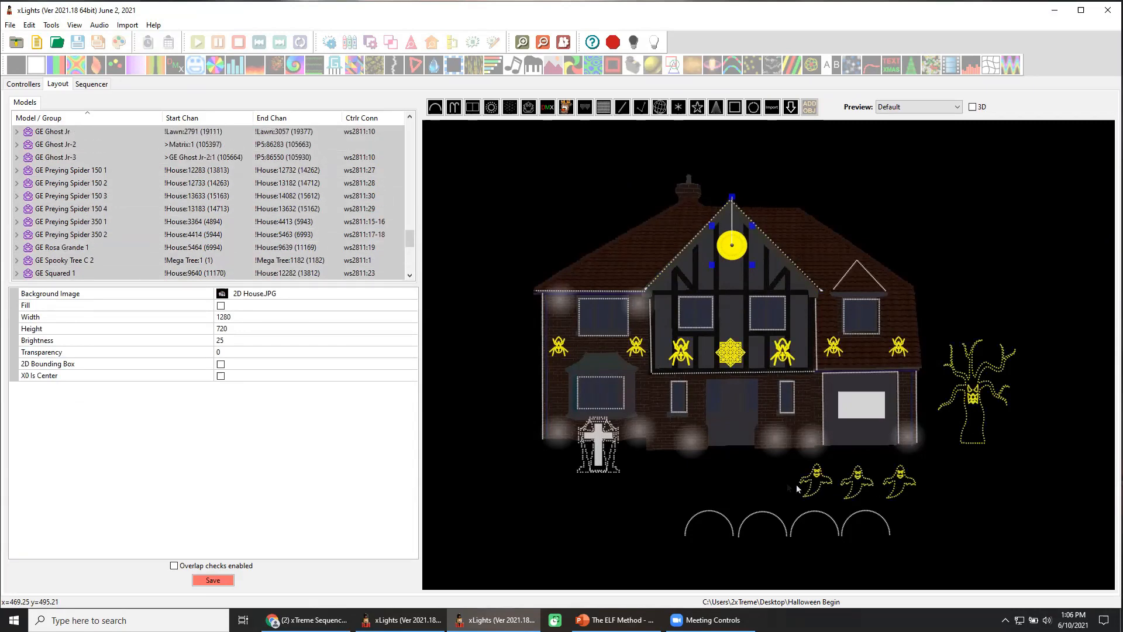
pyautogui.keyDown('ctrl'); pyautogui.click(592, 452); pyautogui.keyUp('ctrl')
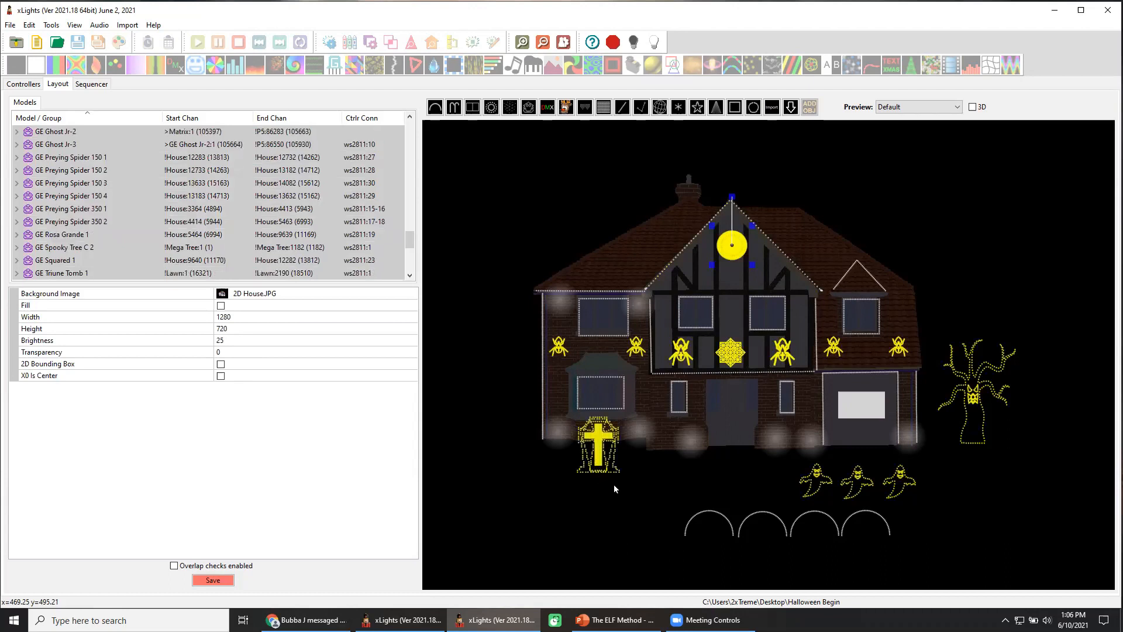
pyautogui.rightClick(596, 442)
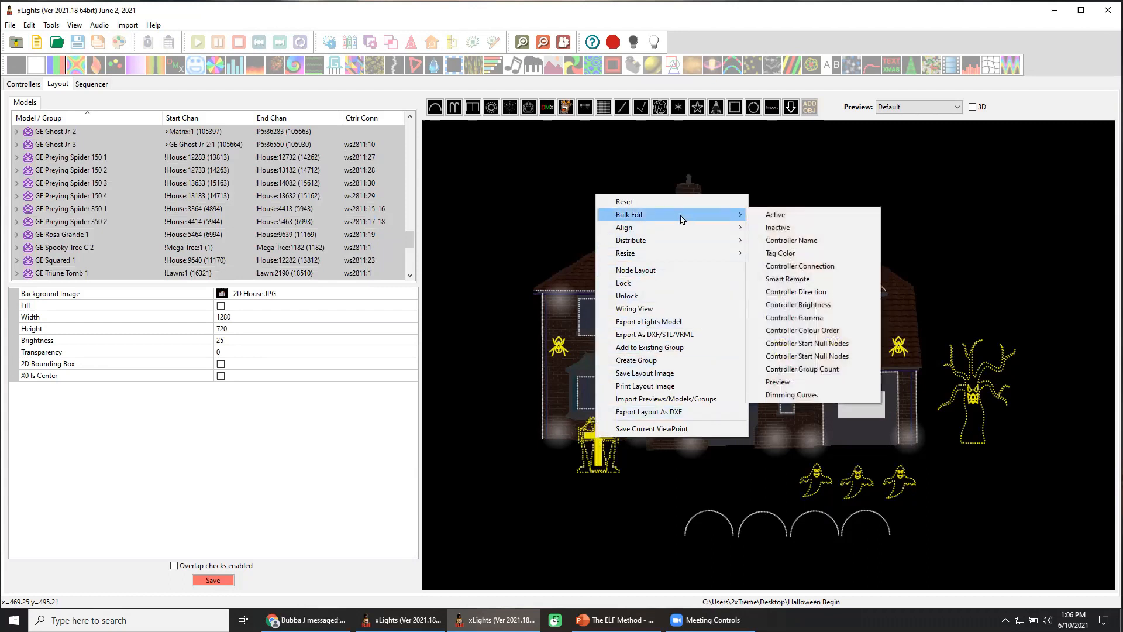
pyautogui.click(640, 350)
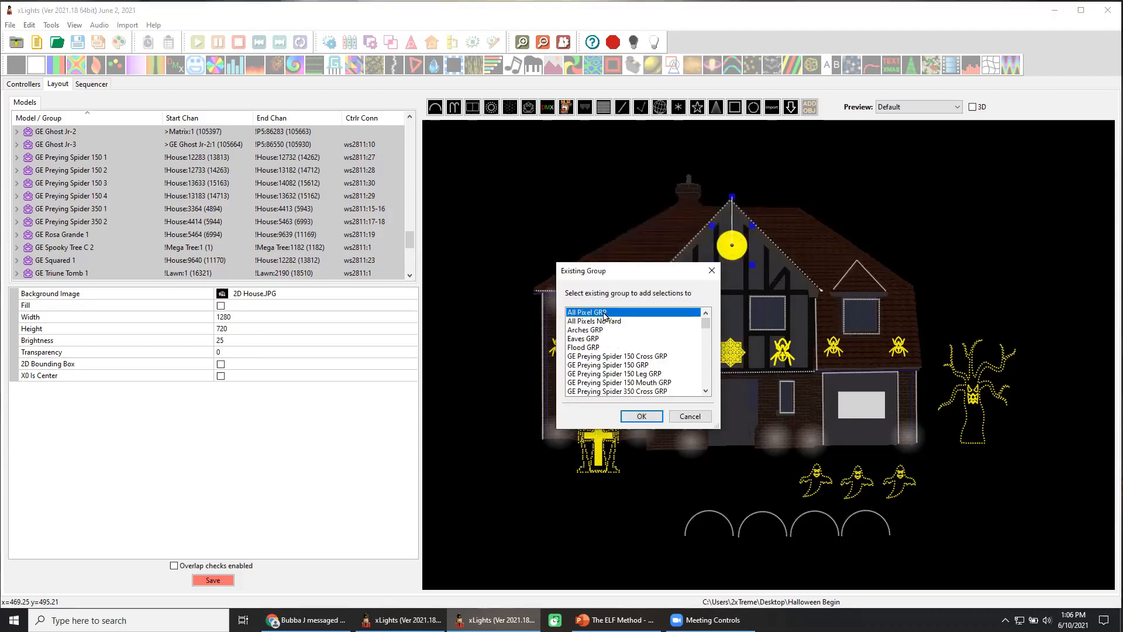
pyautogui.click(641, 416)
pyautogui.click(213, 580)
# Step: Check the members of All Pixel GRP and the spider, Rosa Grande and Triune tombstone groups against the house preview
pyautogui.click(88, 169)
pyautogui.click(70, 131)
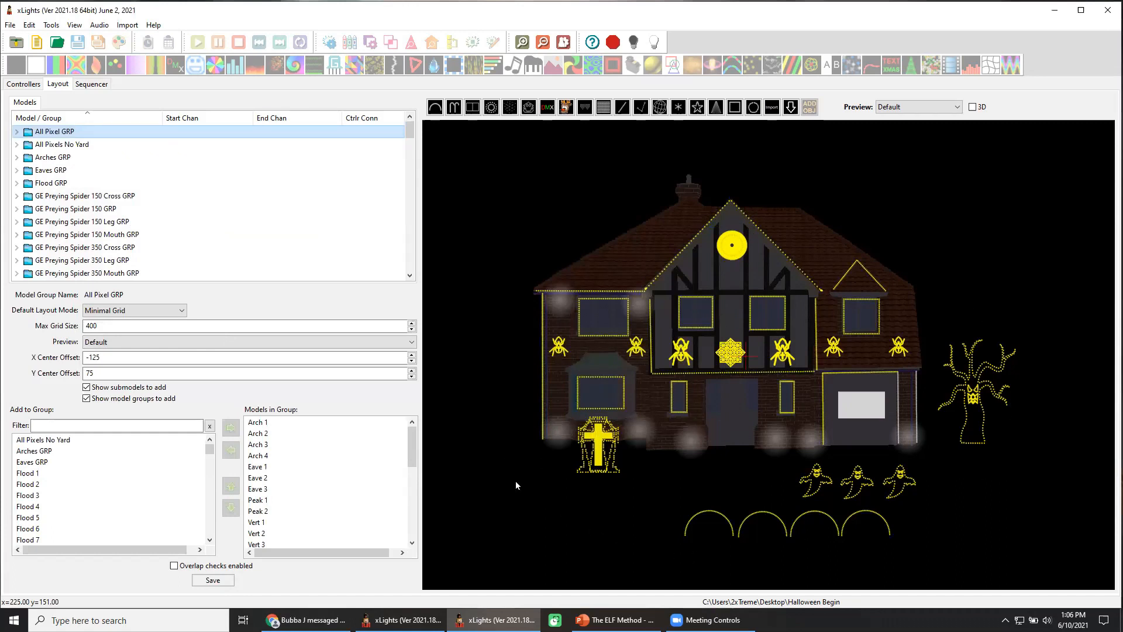
pyautogui.click(109, 199)
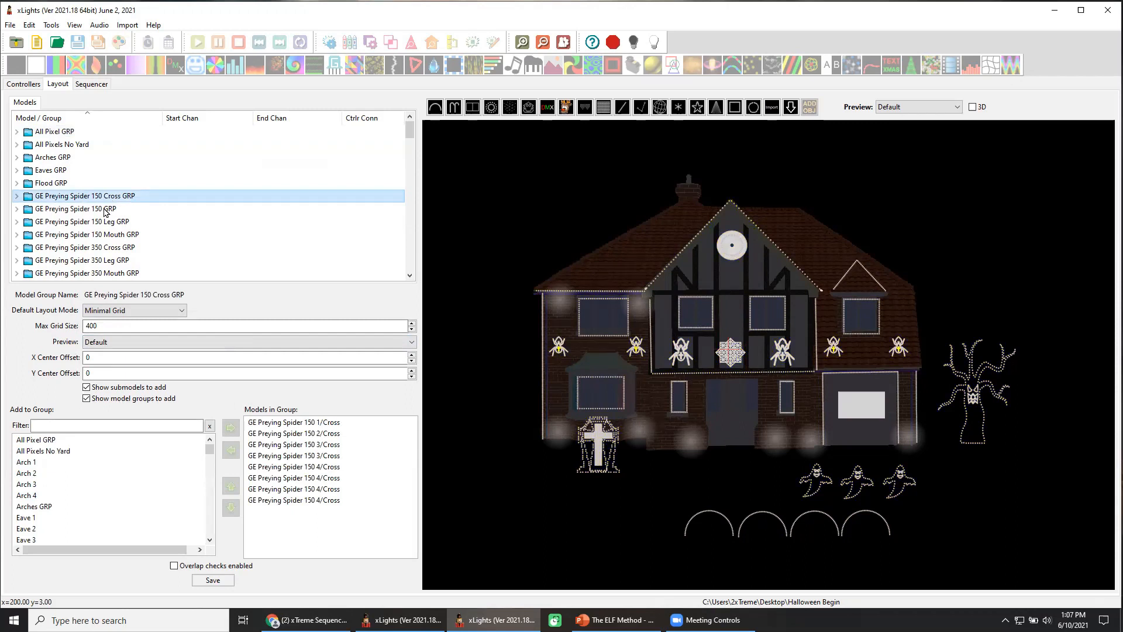
pyautogui.click(106, 209)
pyautogui.click(110, 222)
pyautogui.click(115, 248)
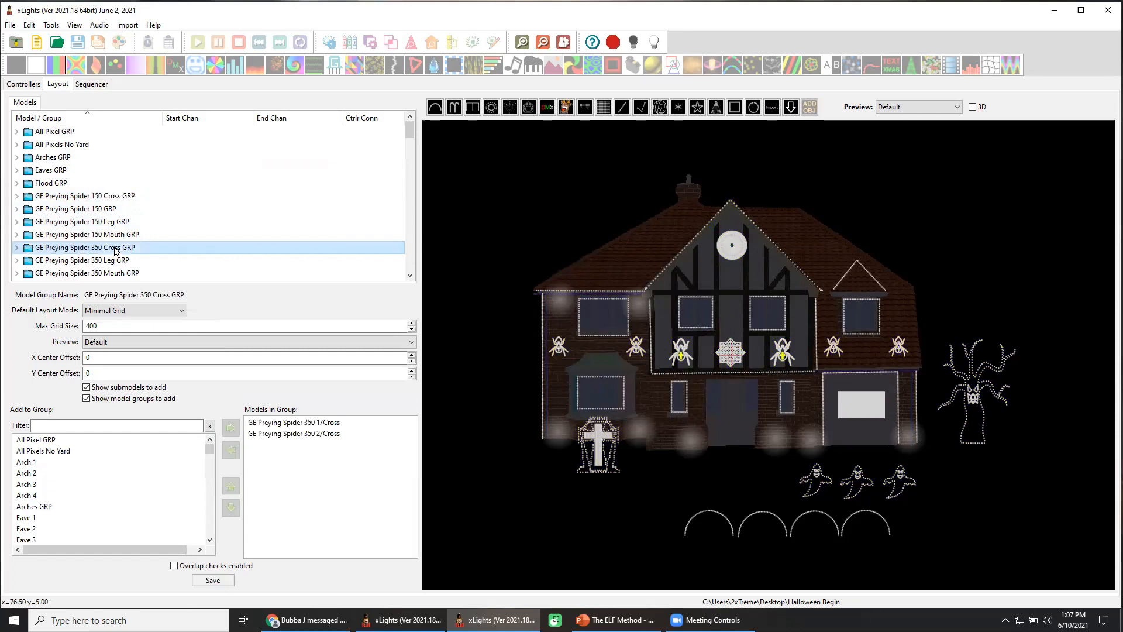
pyautogui.scroll(-3, 115, 251)
pyautogui.click(97, 225)
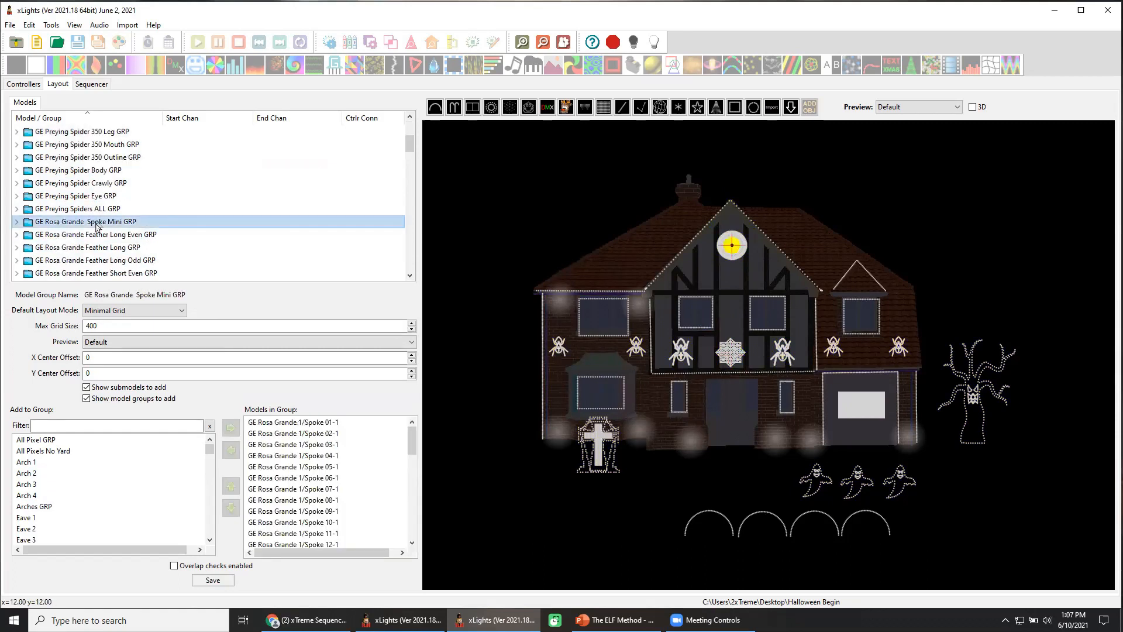
pyautogui.click(104, 210)
pyautogui.scroll(-5, 121, 252)
pyautogui.click(101, 235)
pyautogui.click(90, 248)
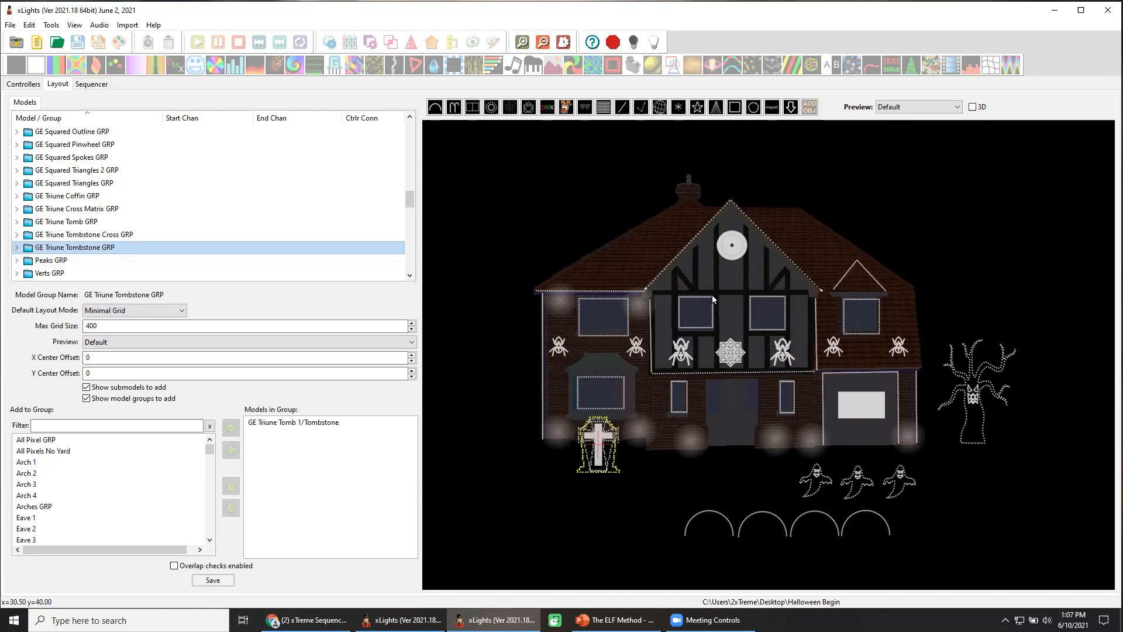
# Step: Inspect the model properties of the spiders on the house and the tombstone on the lawn
pyautogui.click(563, 347)
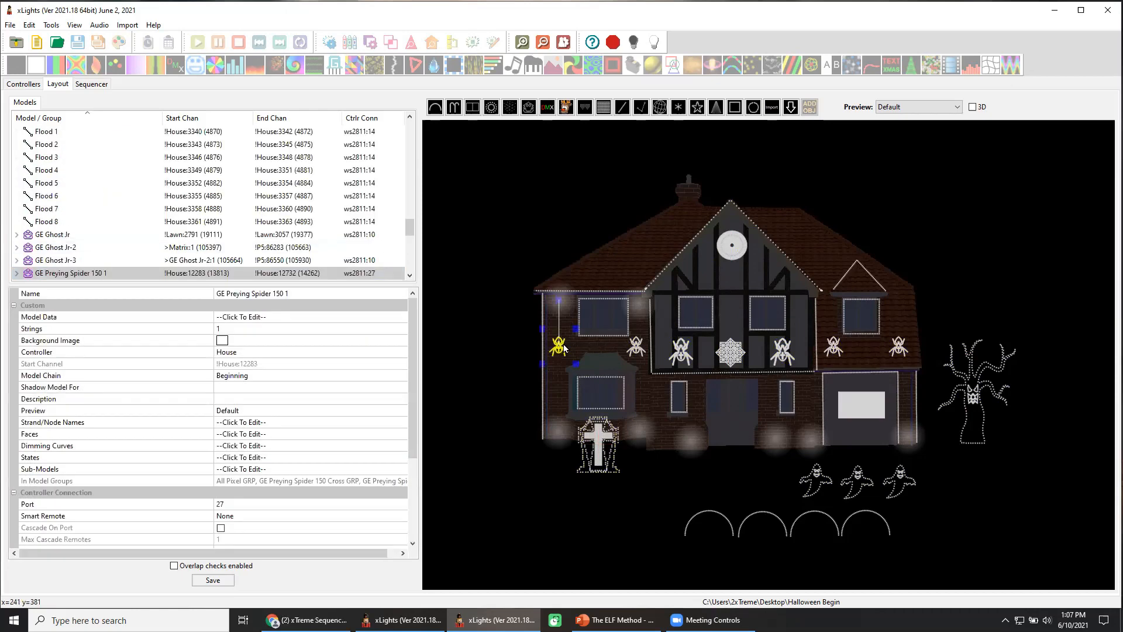
pyautogui.click(465, 347)
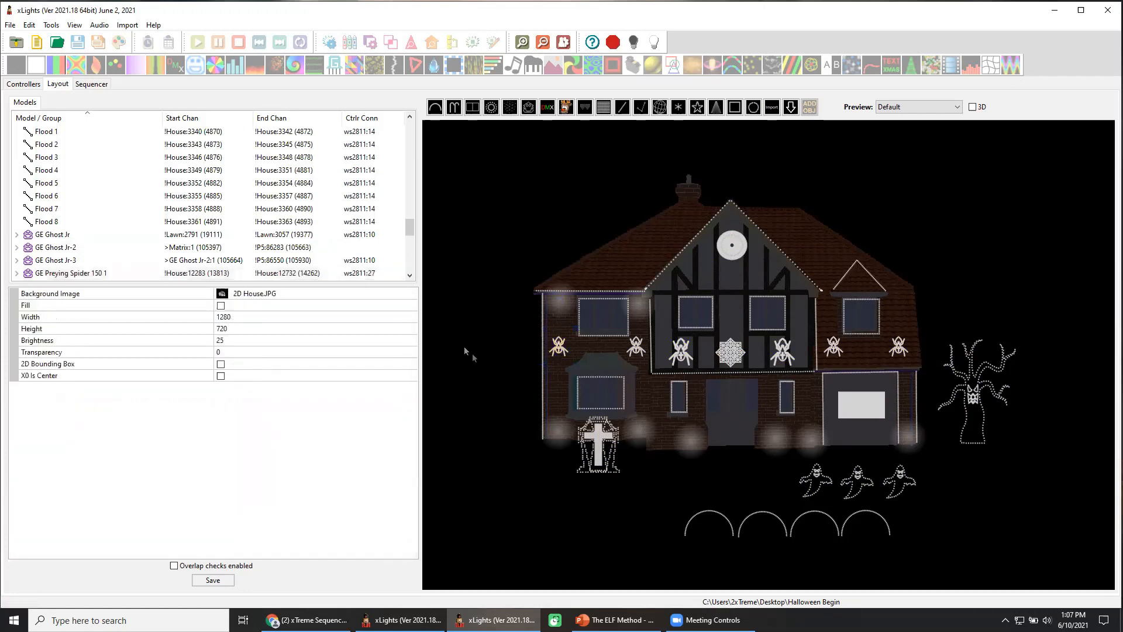
pyautogui.click(559, 354)
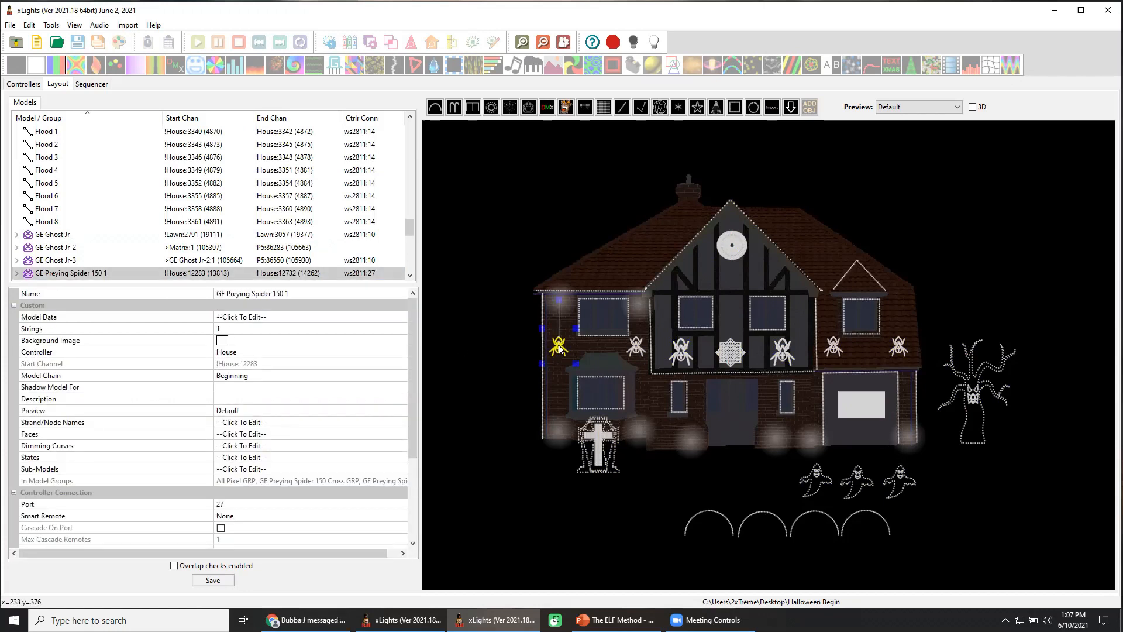
pyautogui.click(680, 354)
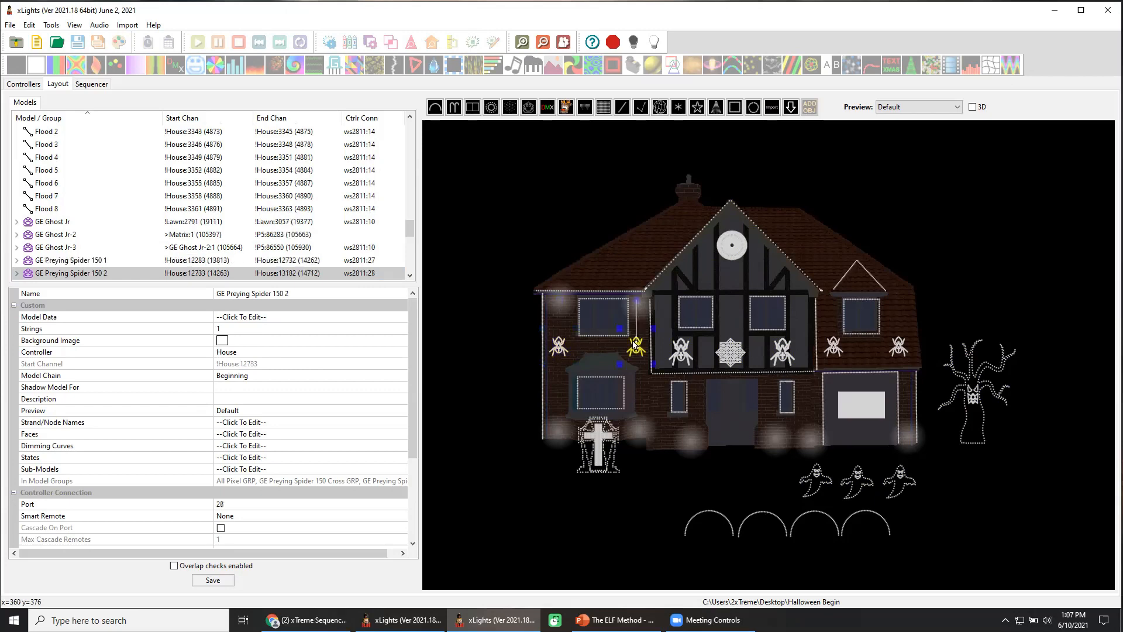
pyautogui.click(834, 349)
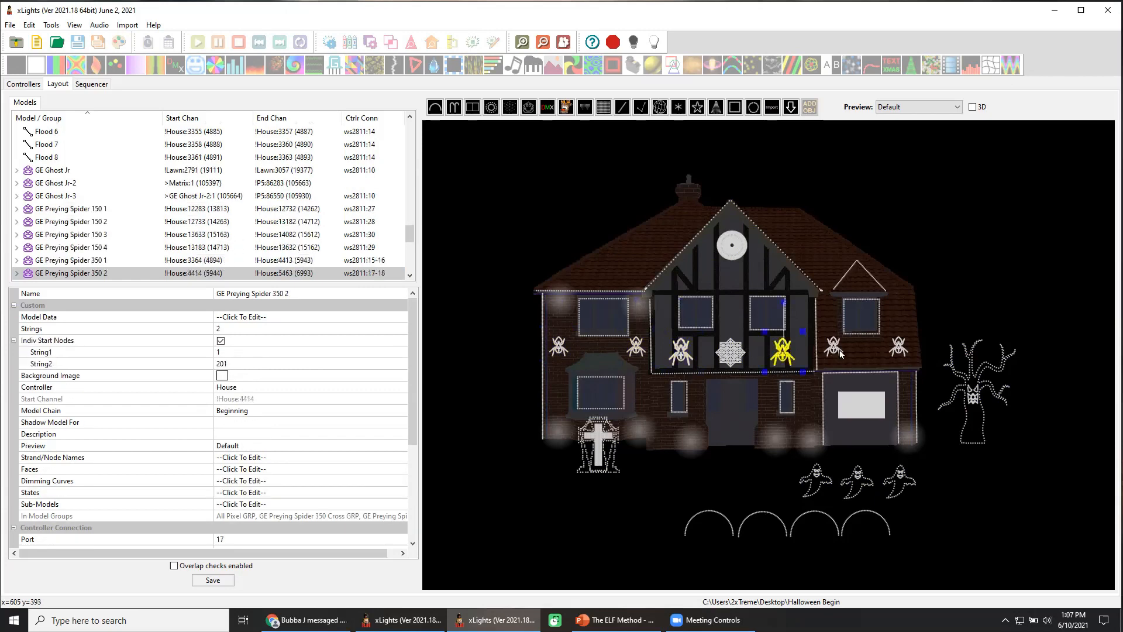
pyautogui.click(598, 454)
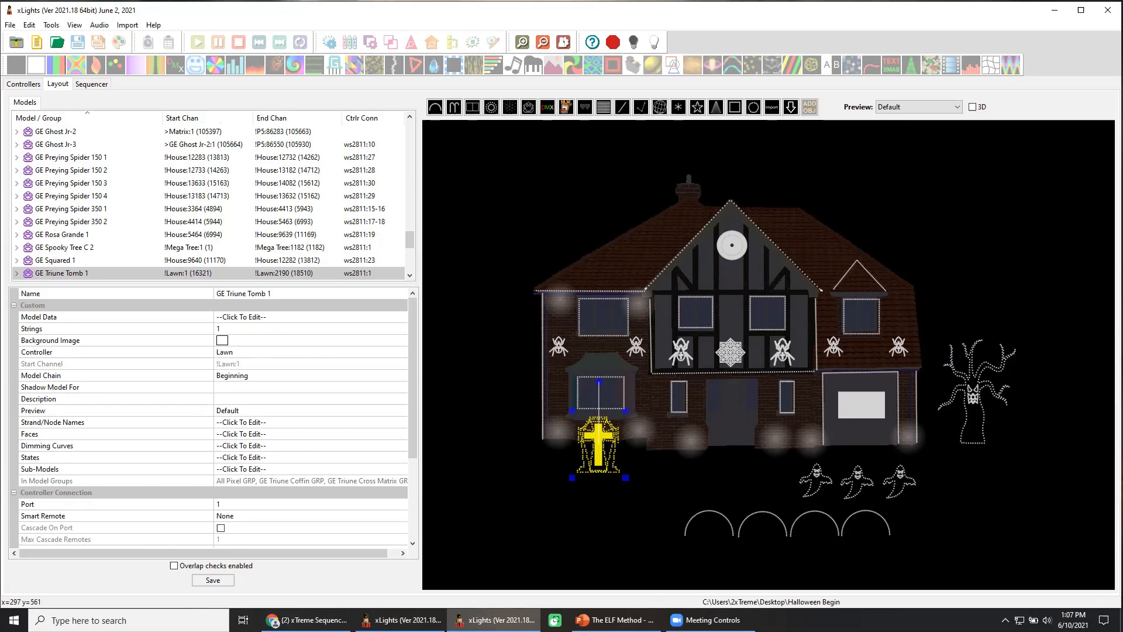
# Step: Check which props on the house belong to the Eaves GRP and Flood GRP model groups
pyautogui.scroll(20, 170, 176)
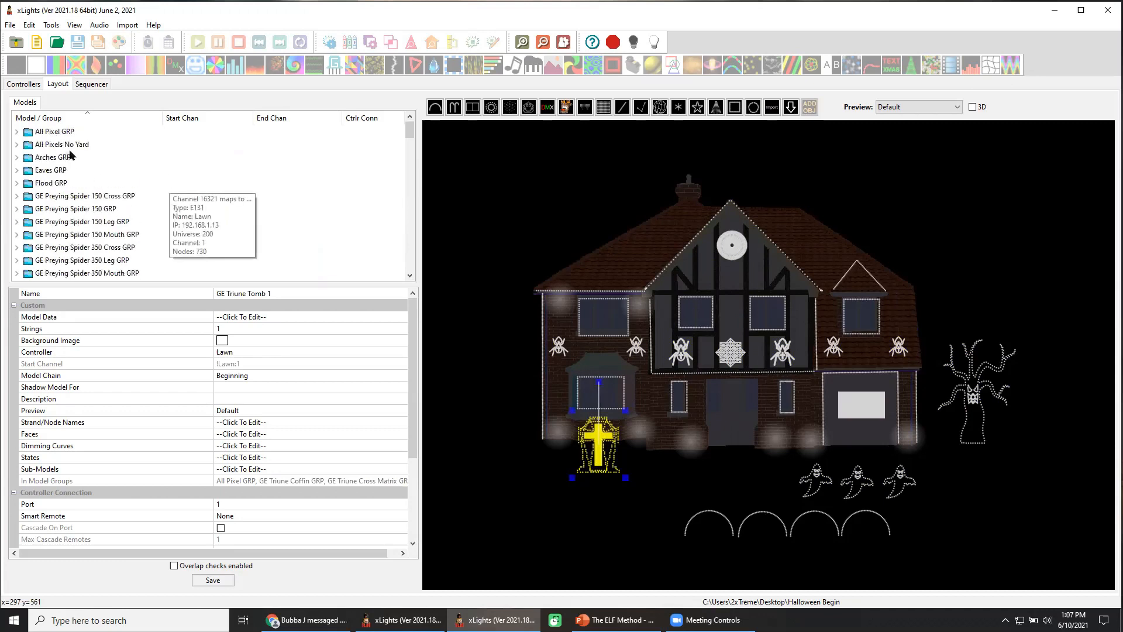
pyautogui.click(71, 156)
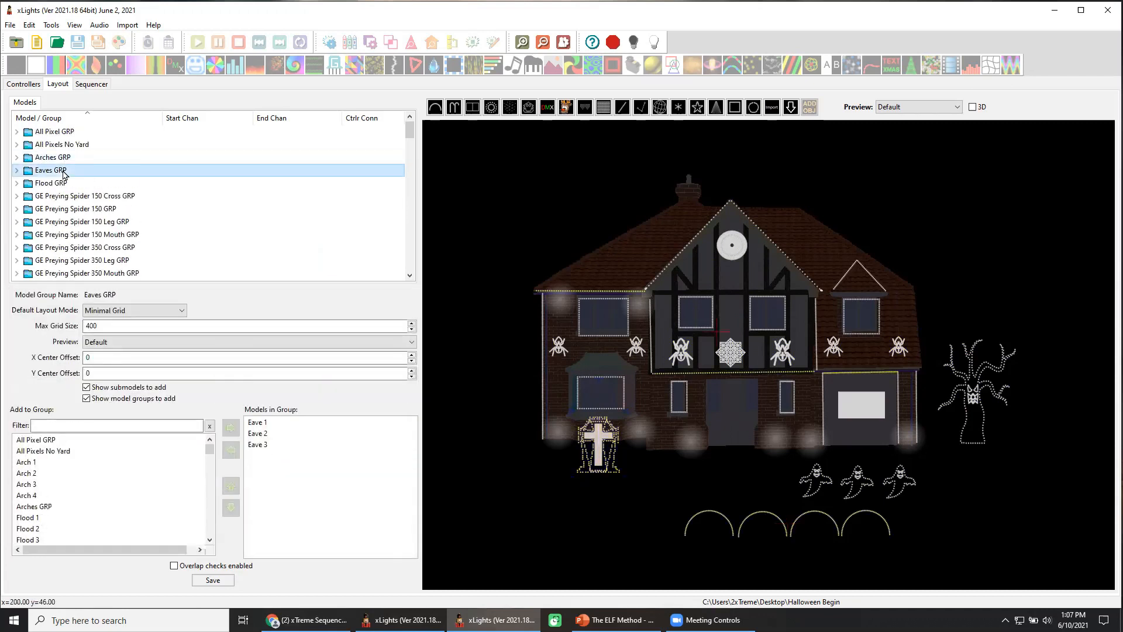
pyautogui.click(60, 183)
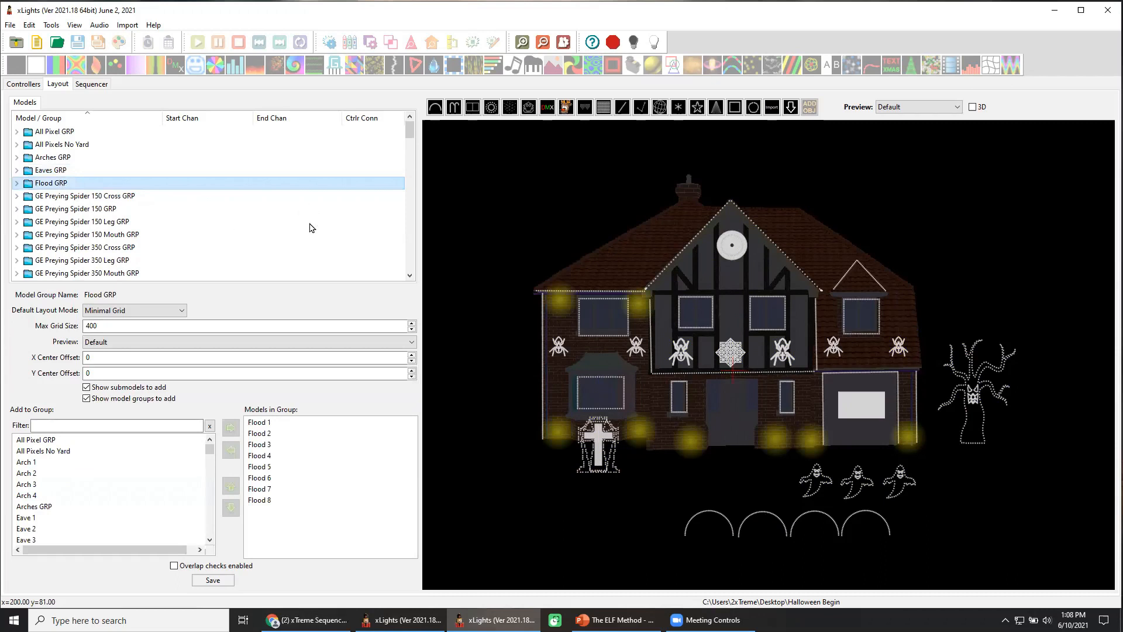
pyautogui.click(588, 355)
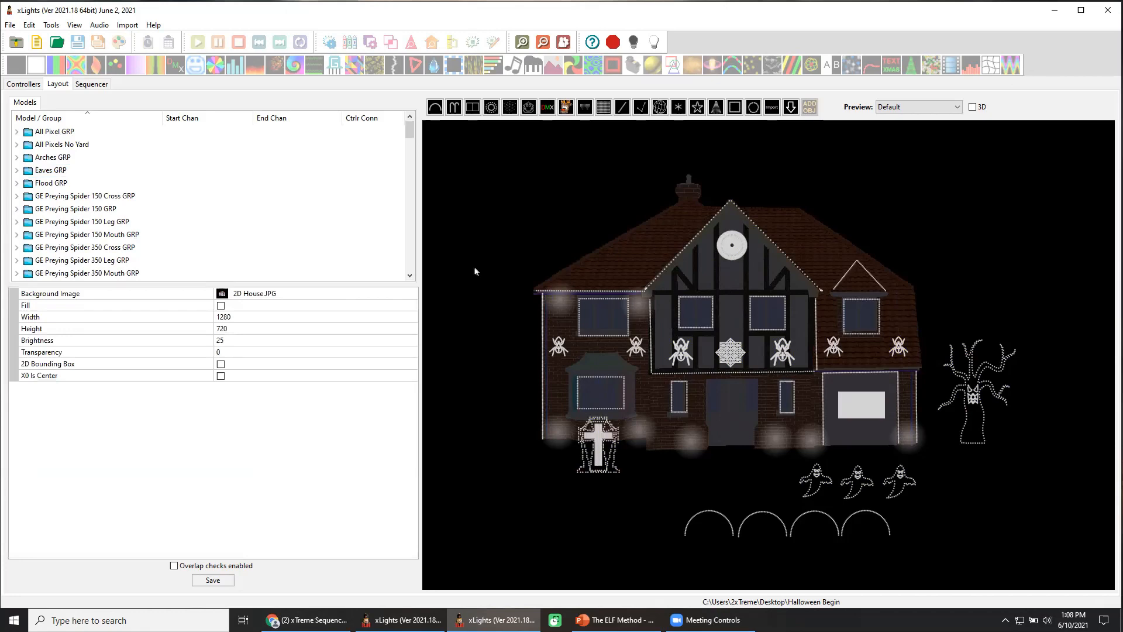
# Step: Set the House controller's IP address to 192.168.1.57 and save the controller setup
pyautogui.click(21, 86)
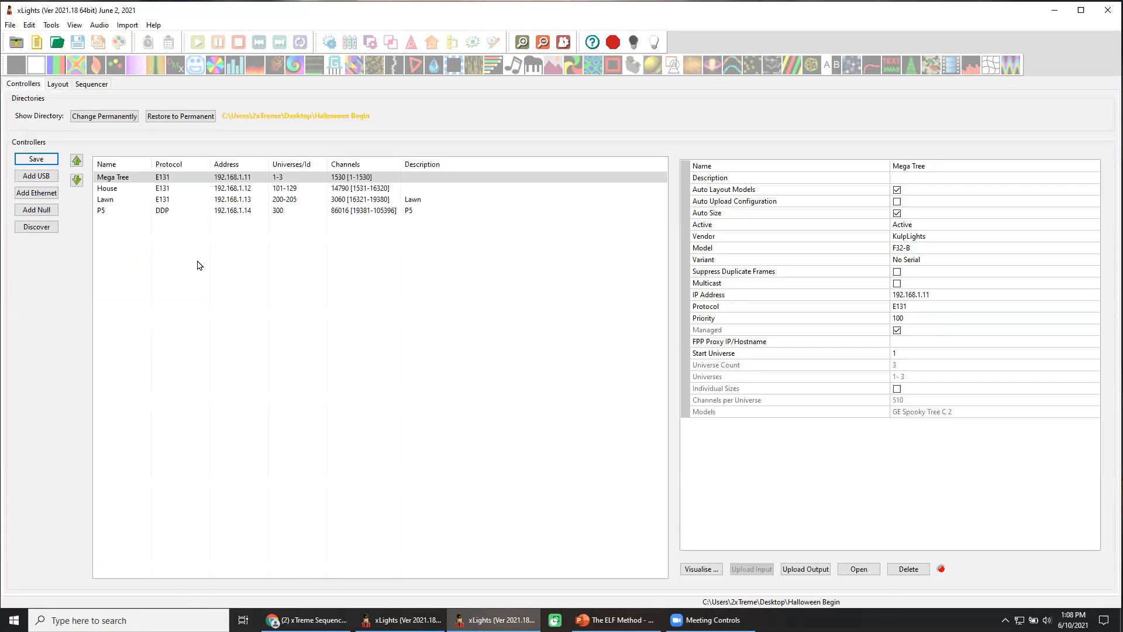
pyautogui.click(245, 188)
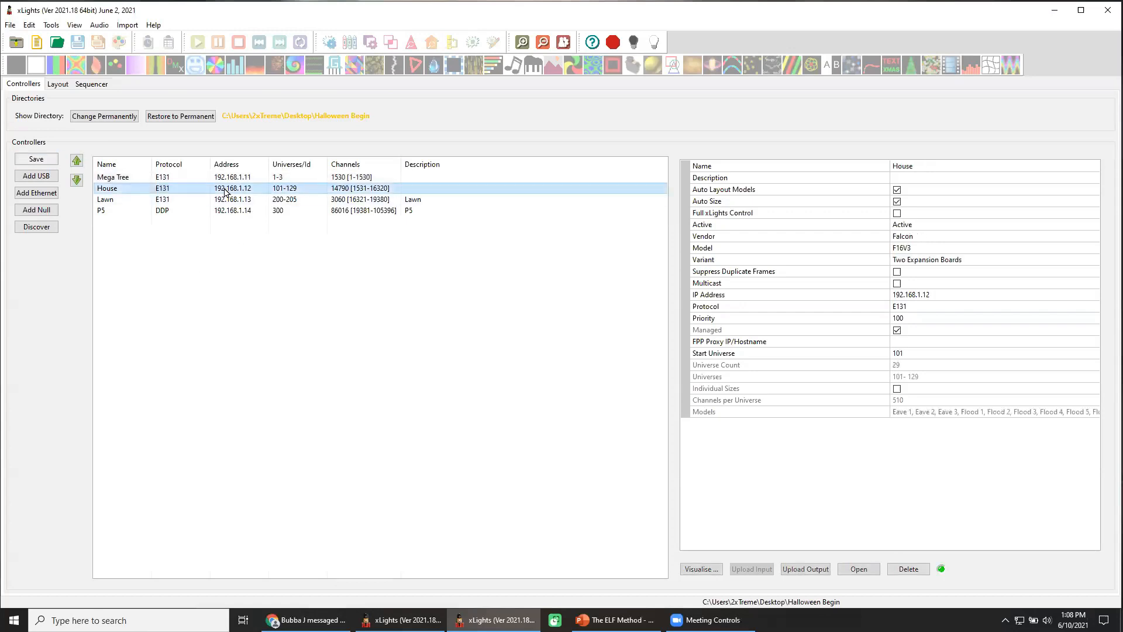
pyautogui.click(946, 295)
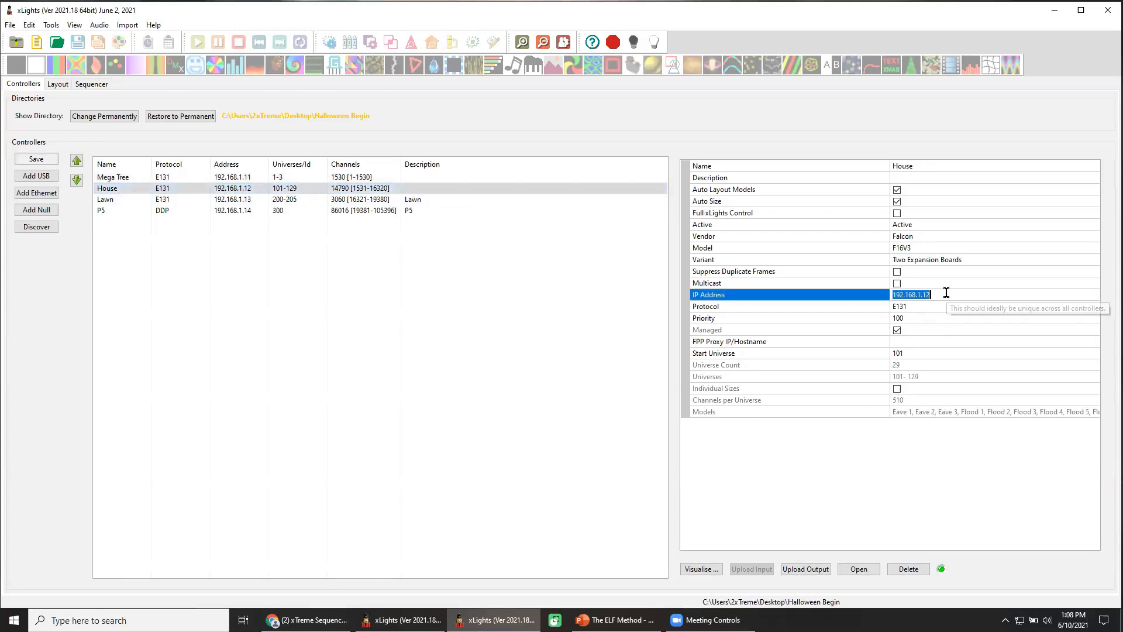
pyautogui.write('57')
pyautogui.click(987, 320)
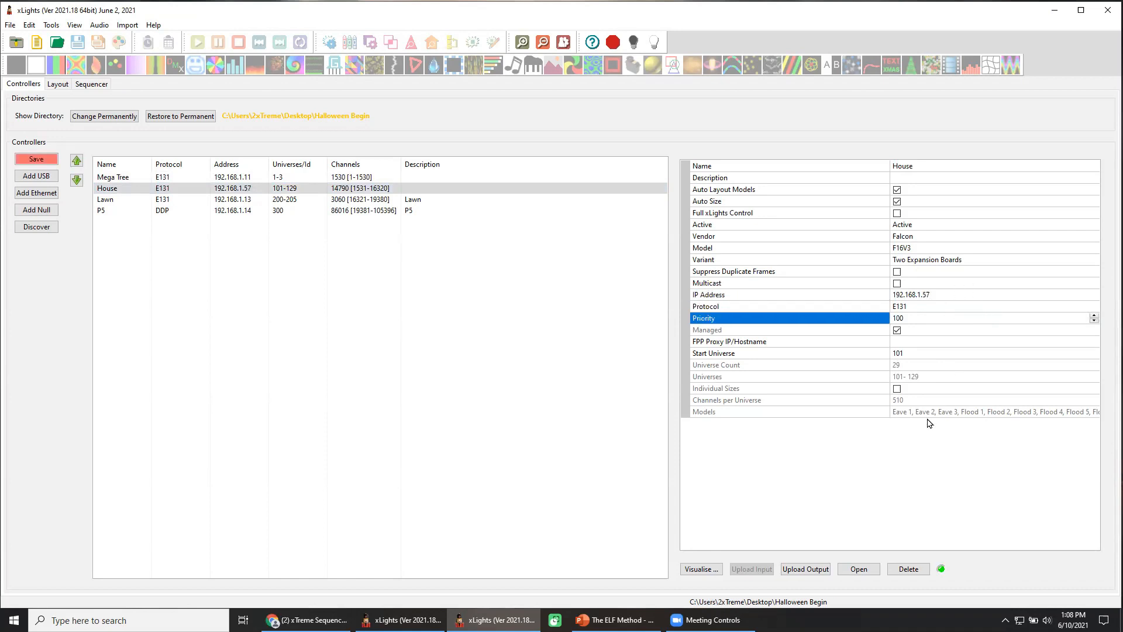
pyautogui.click(36, 159)
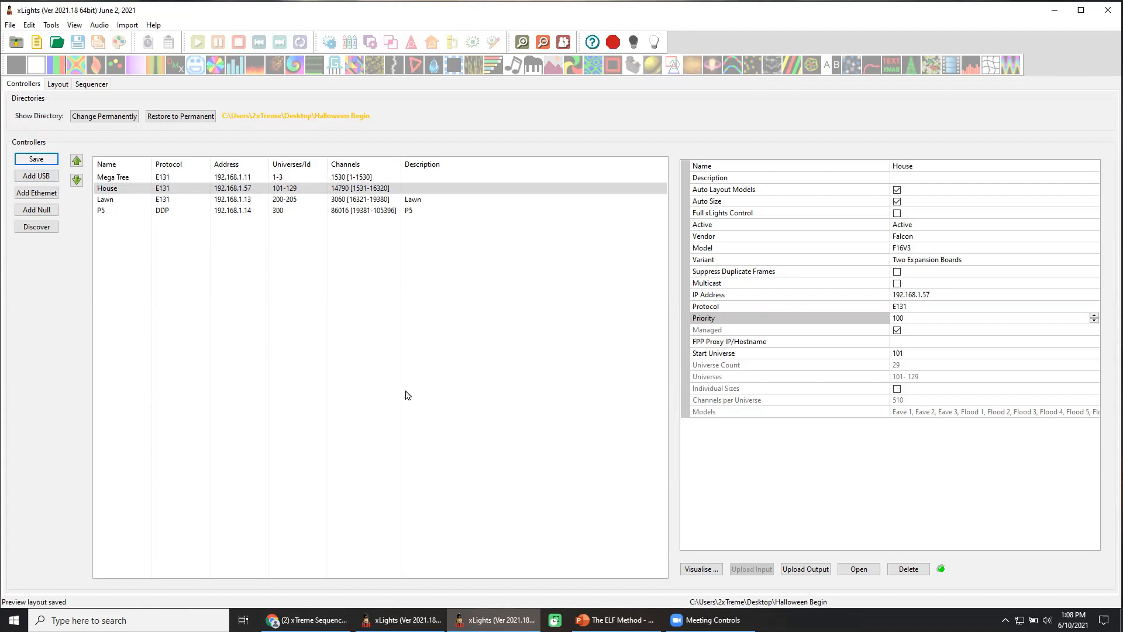
# Step: Visualise the House controller's pixel ports and review the models and errors on them
pyautogui.click(703, 571)
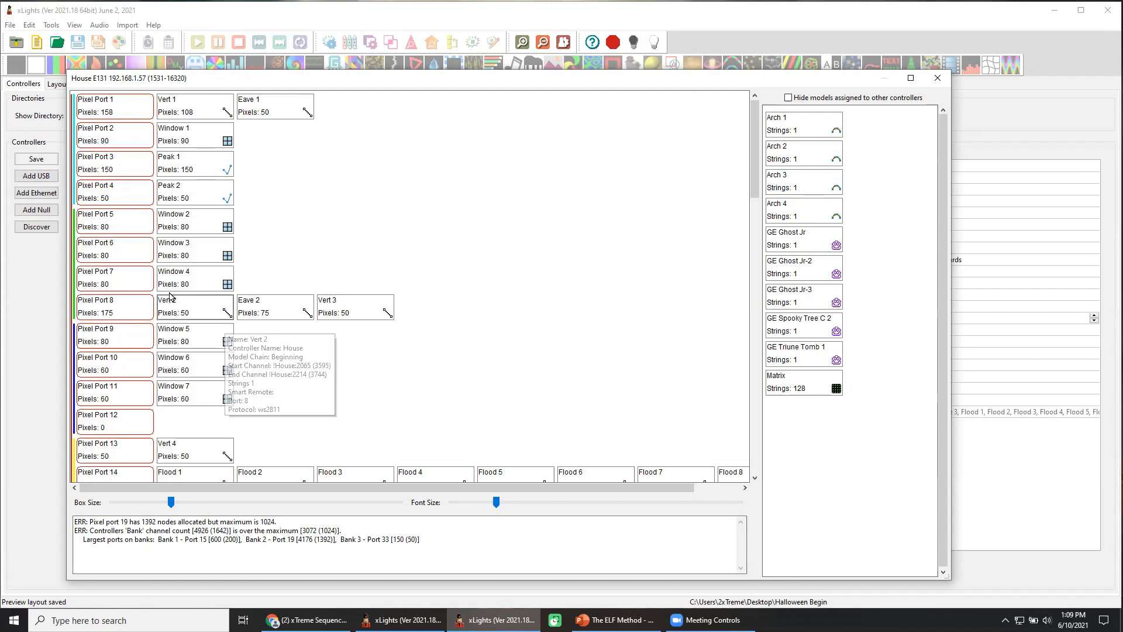
pyautogui.moveTo(171, 345)
pyautogui.scroll(-3, 170, 345)
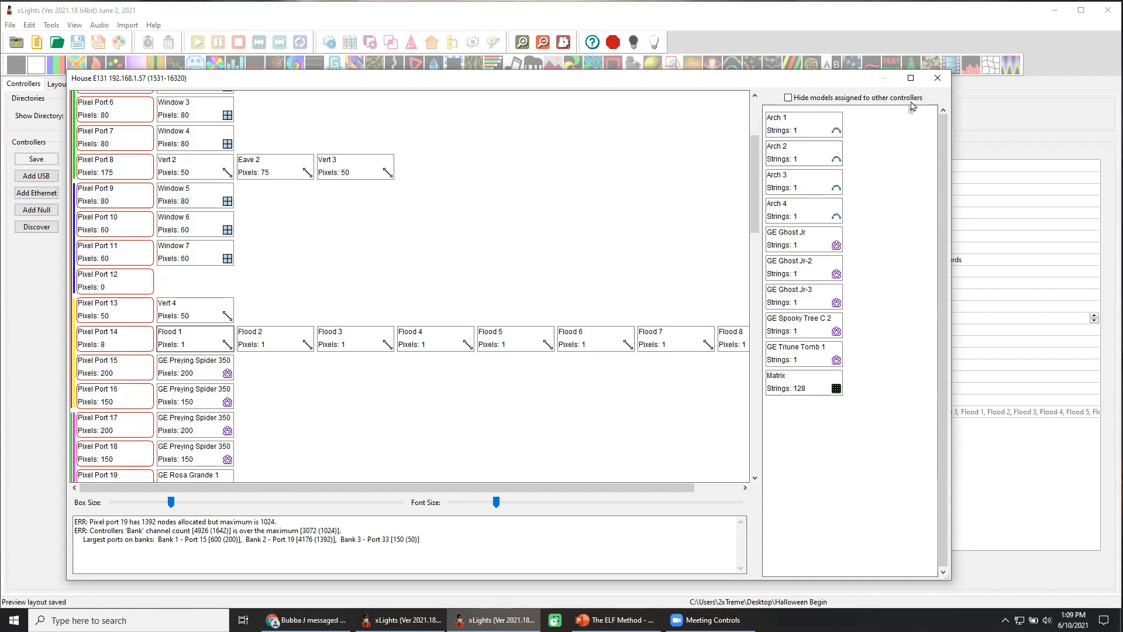
pyautogui.click(936, 79)
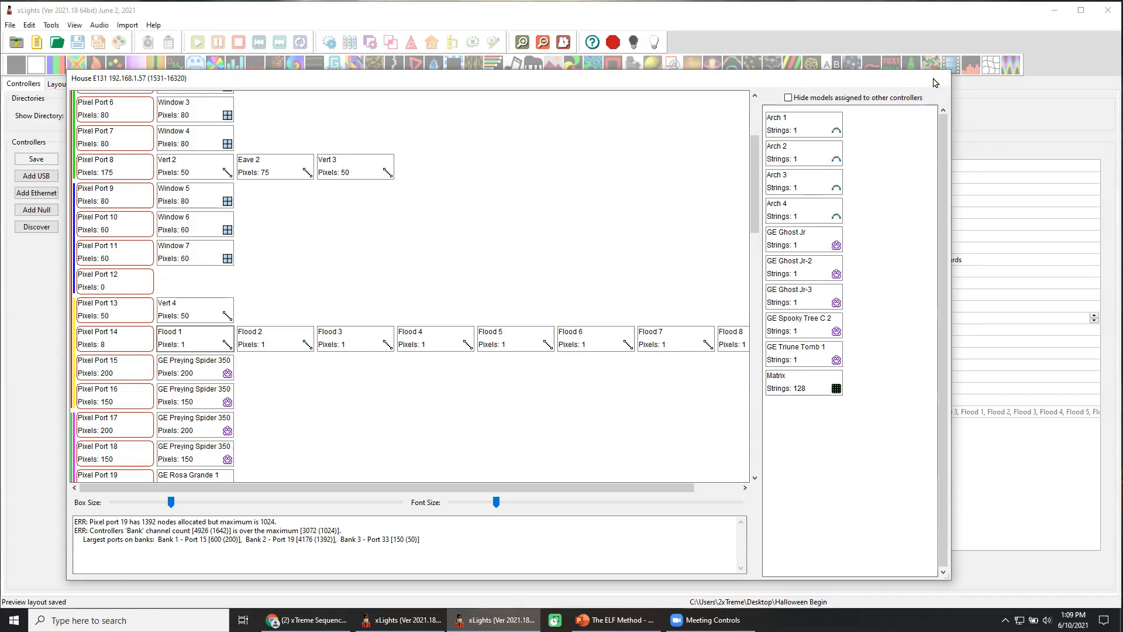
# Step: Set the Strings of the Rosa Grande in the house's gable to 4 in the layout and save
pyautogui.click(57, 84)
pyautogui.click(726, 258)
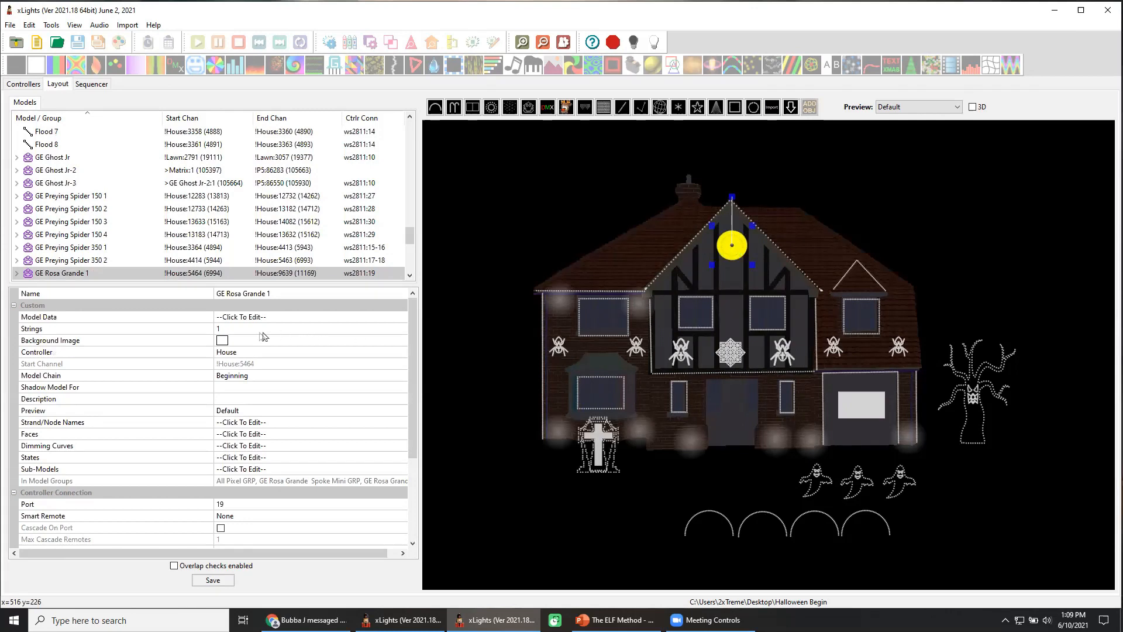
pyautogui.click(237, 330)
pyautogui.write('4')
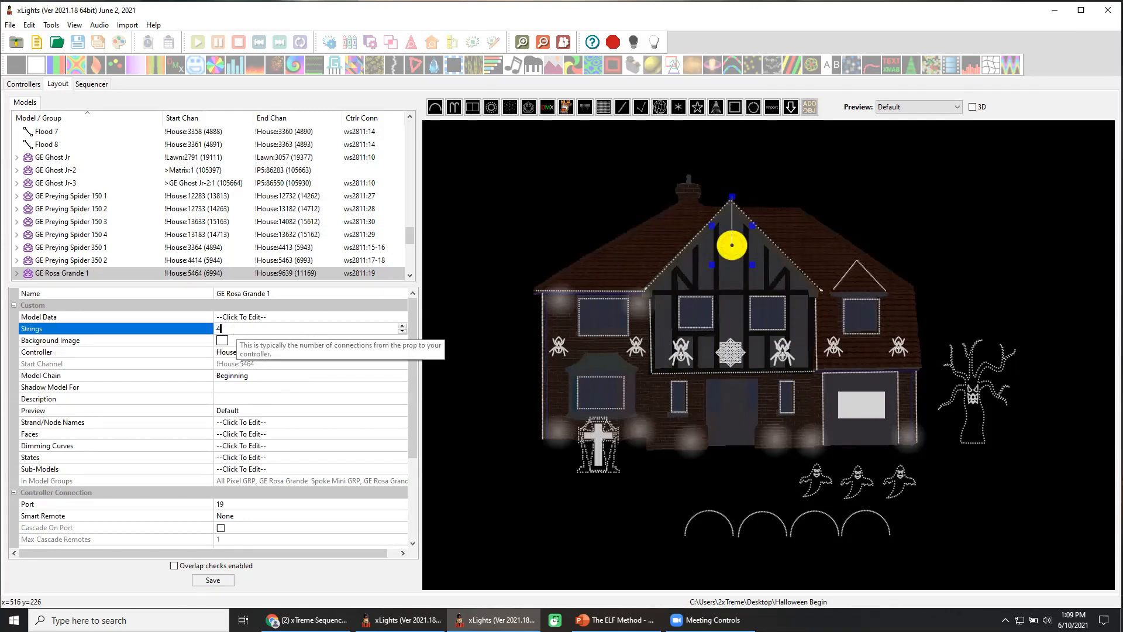
pyautogui.click(287, 345)
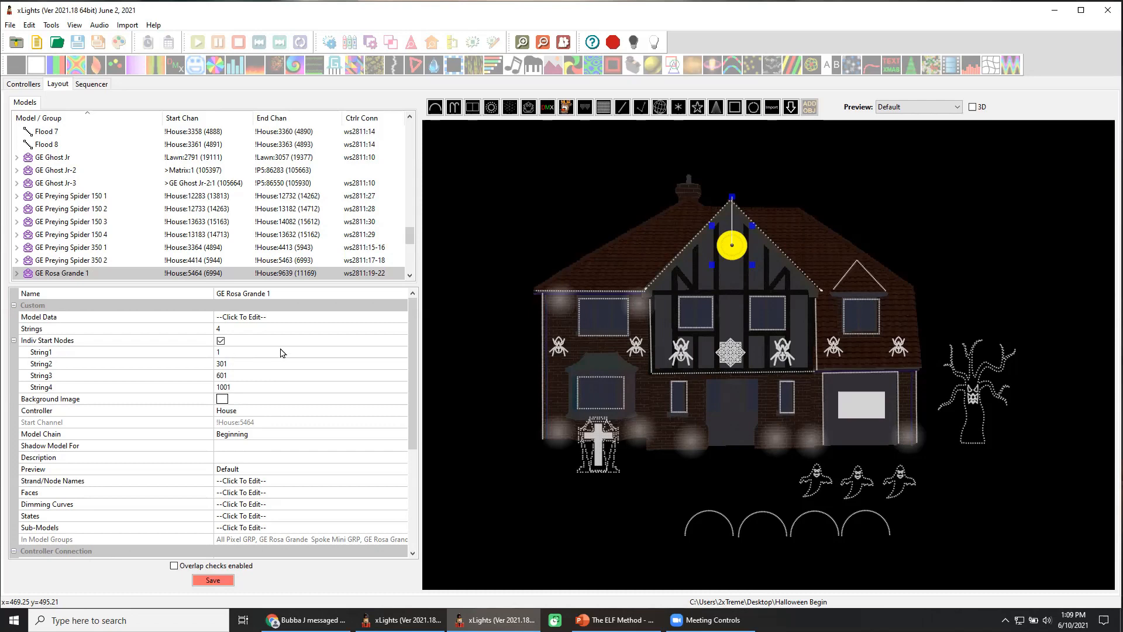
pyautogui.scroll(-5, 352, 407)
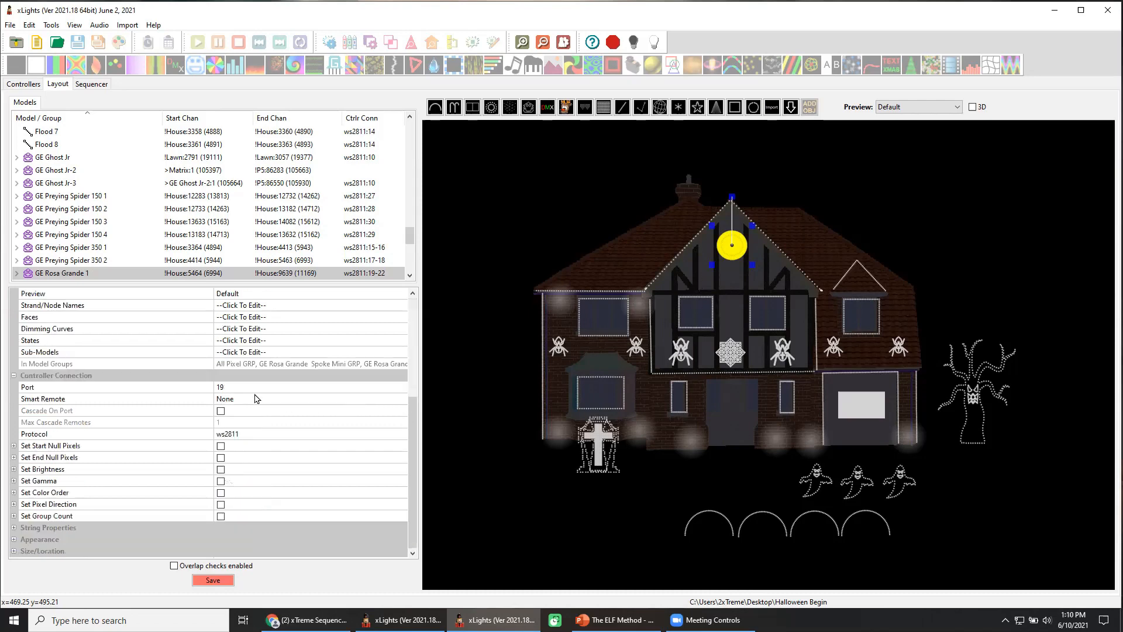
pyautogui.scroll(5, 255, 398)
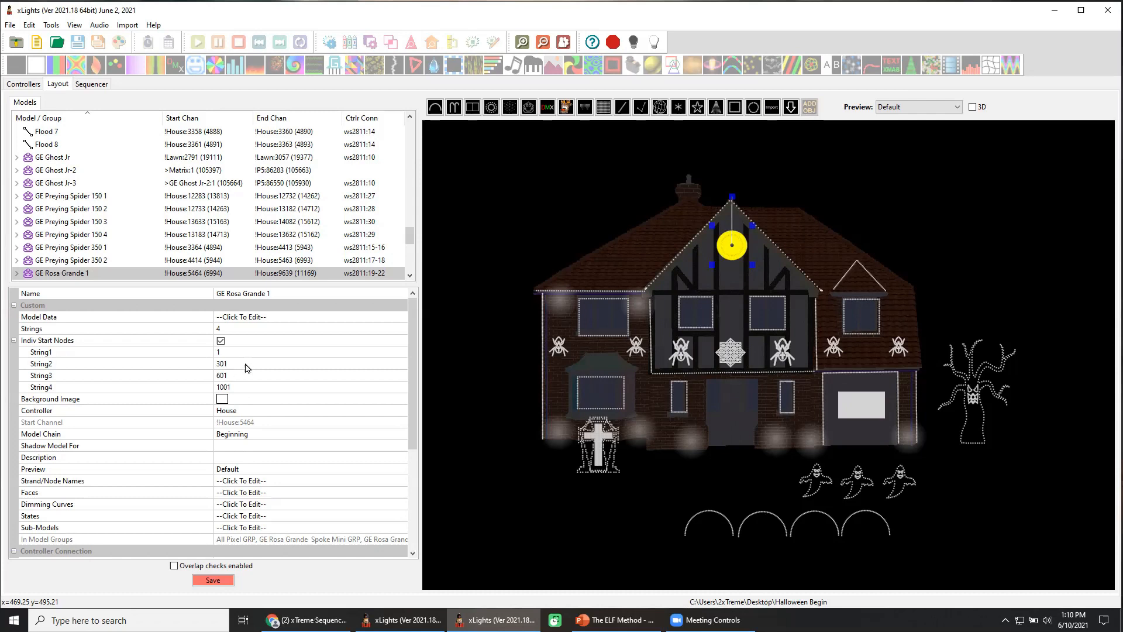
pyautogui.click(227, 583)
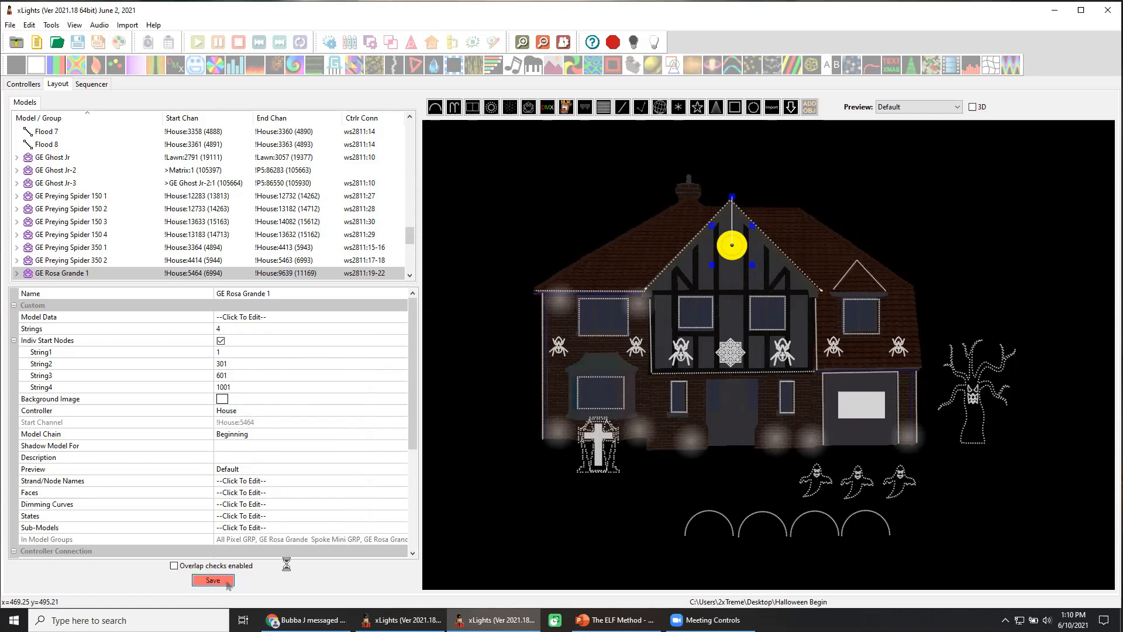
# Step: View the node layout of the Squared prop above the front door to check its total nodes
pyautogui.click(700, 479)
pyautogui.click(726, 358)
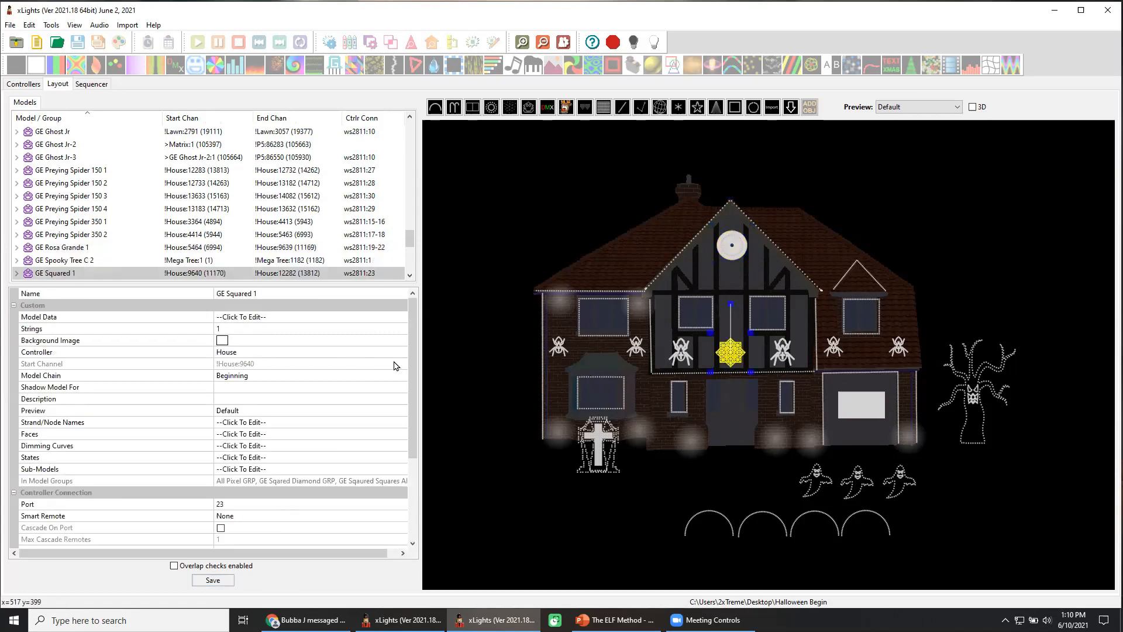
pyautogui.rightClick(728, 347)
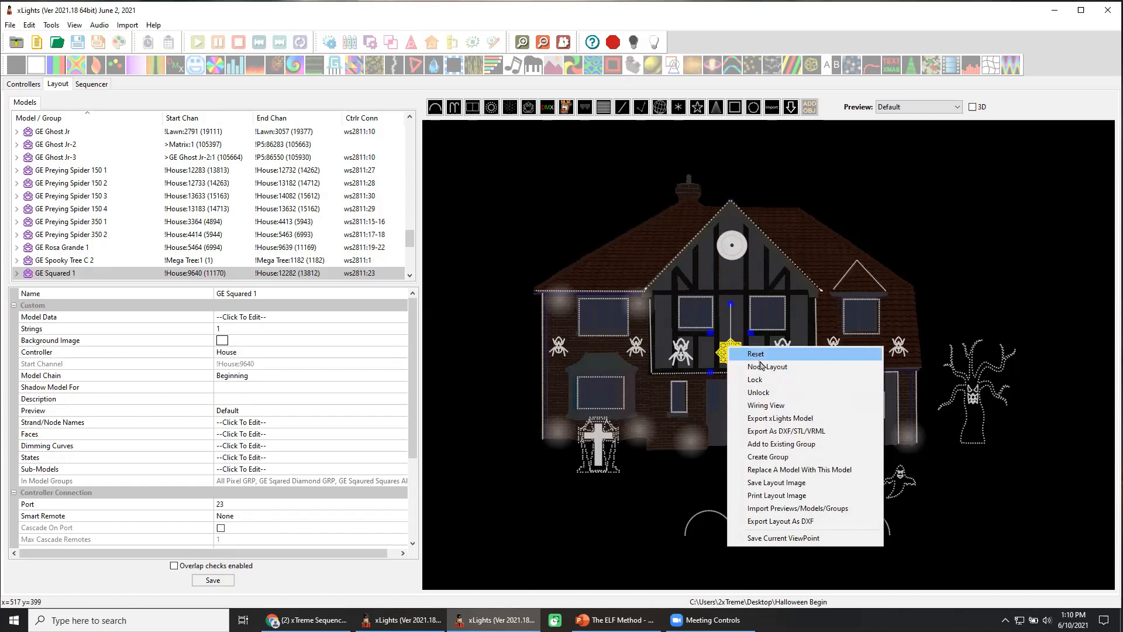
pyautogui.click(763, 367)
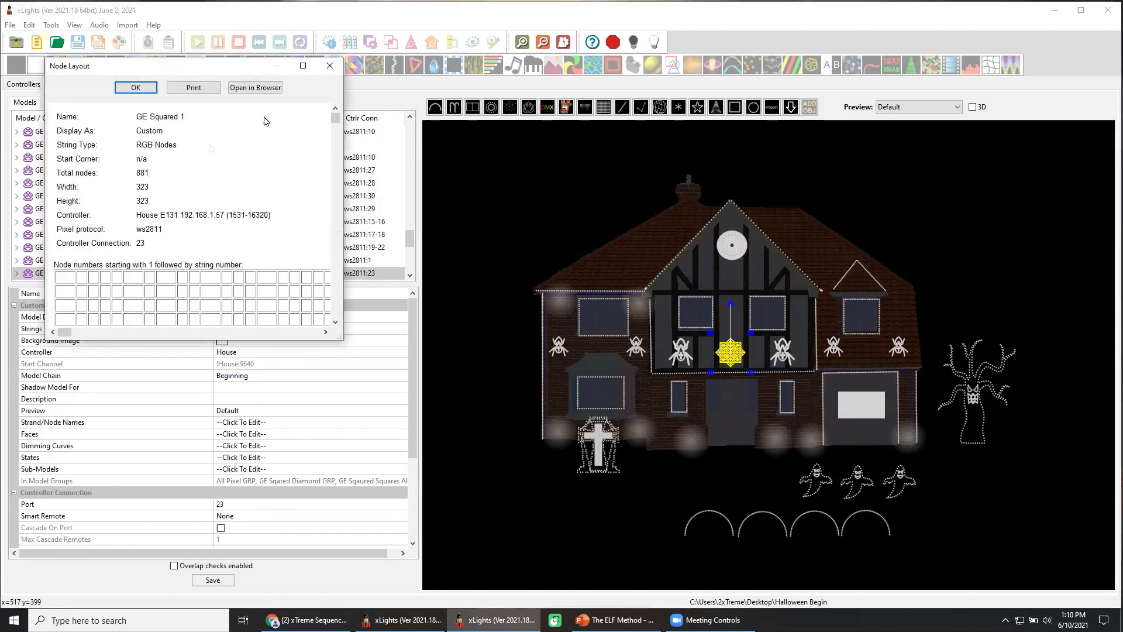
pyautogui.click(330, 66)
# Step: Set the Squared prop's Strings to 4, check its second string's start node and save the layout
pyautogui.click(240, 330)
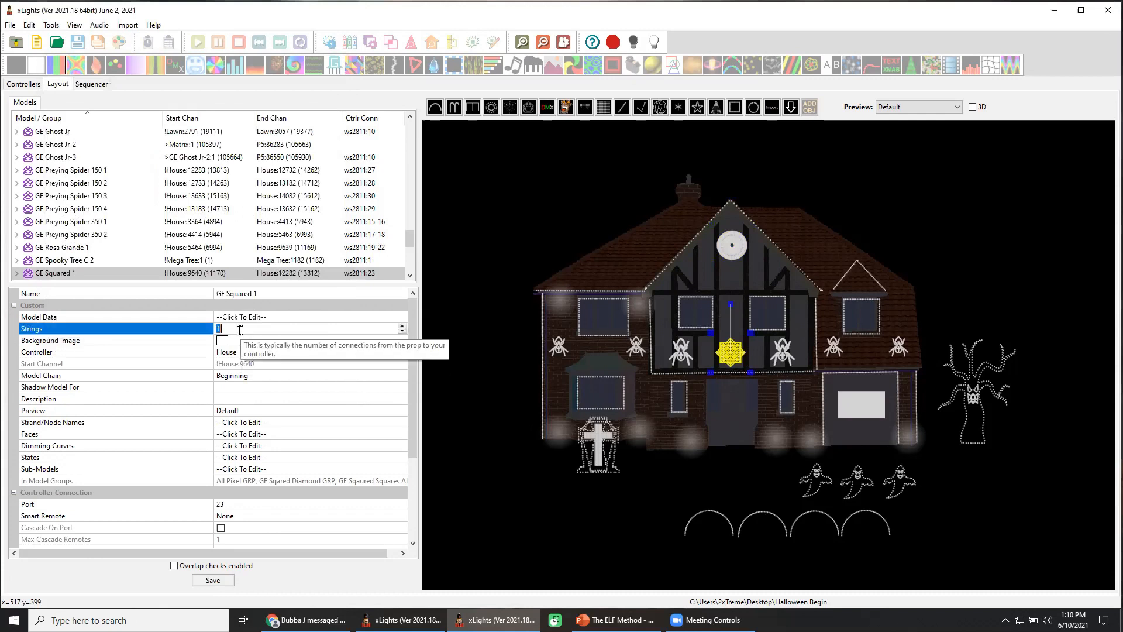
pyautogui.click(279, 343)
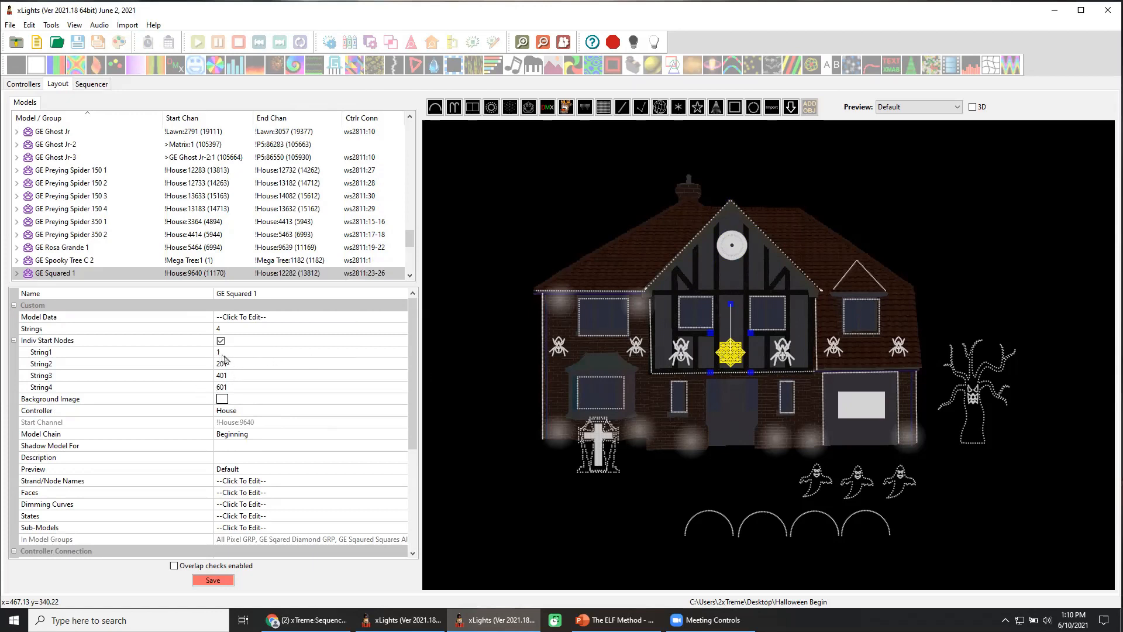
pyautogui.click(223, 364)
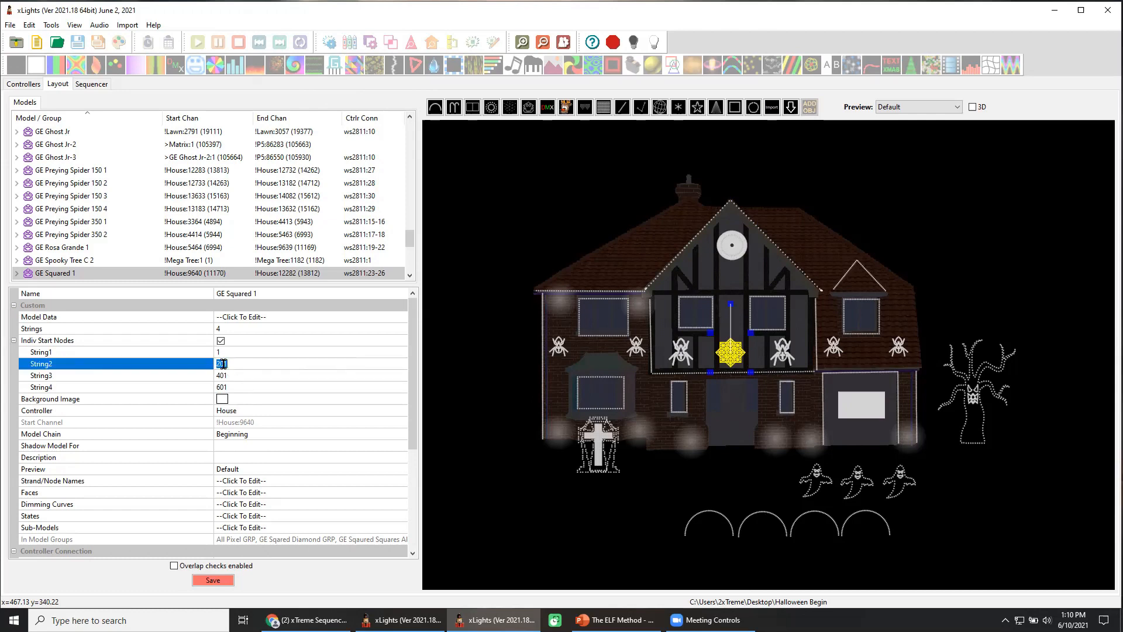
pyautogui.click(238, 365)
pyautogui.click(213, 580)
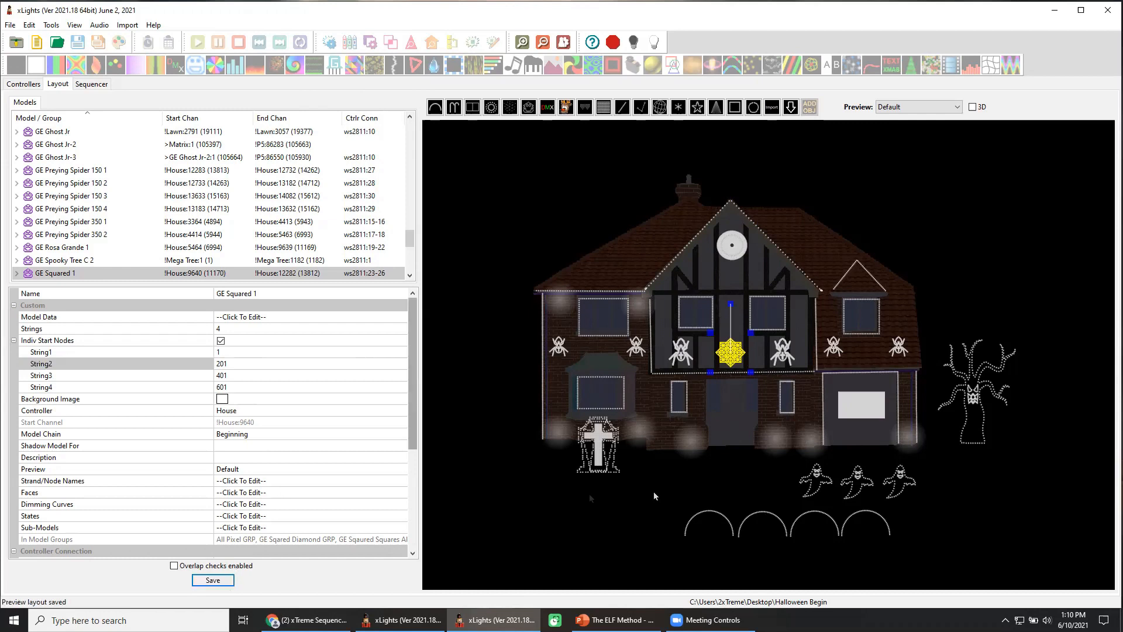
# Step: Check the string settings of the two large 350 spiders and set the Triune tombstone's Strings to 4
pyautogui.click(690, 359)
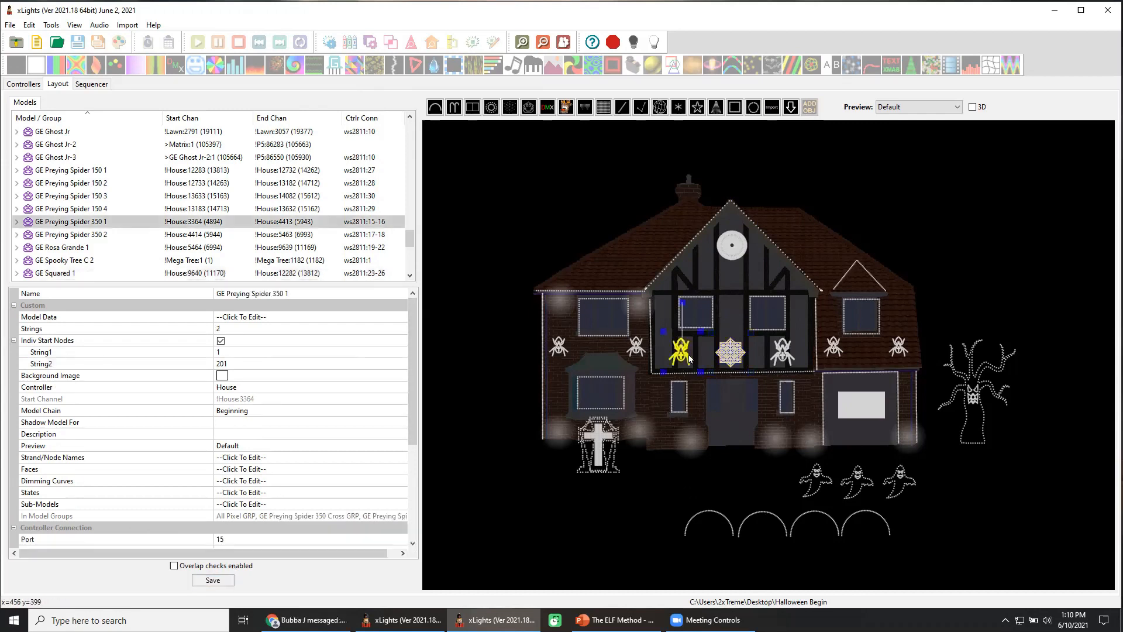
pyautogui.click(775, 355)
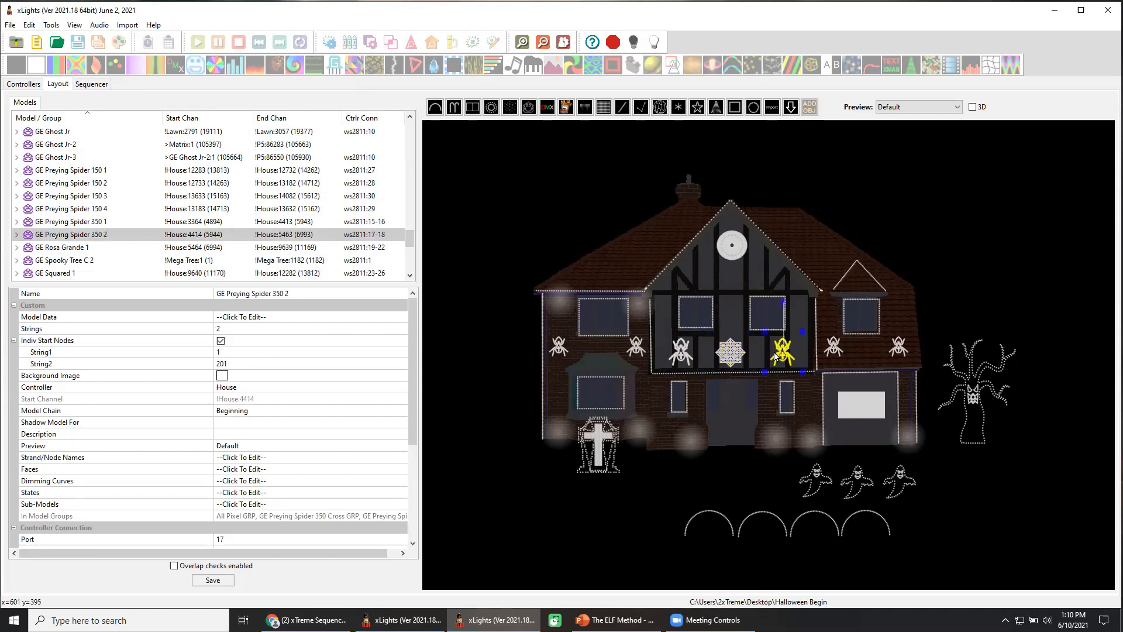
pyautogui.click(598, 444)
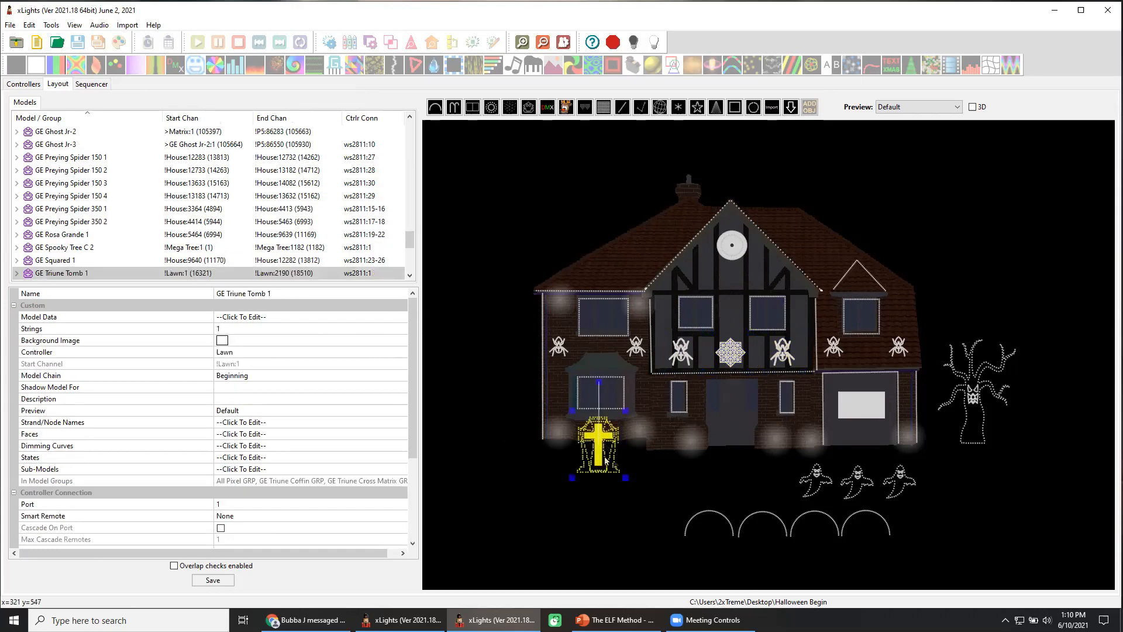
pyautogui.click(228, 329)
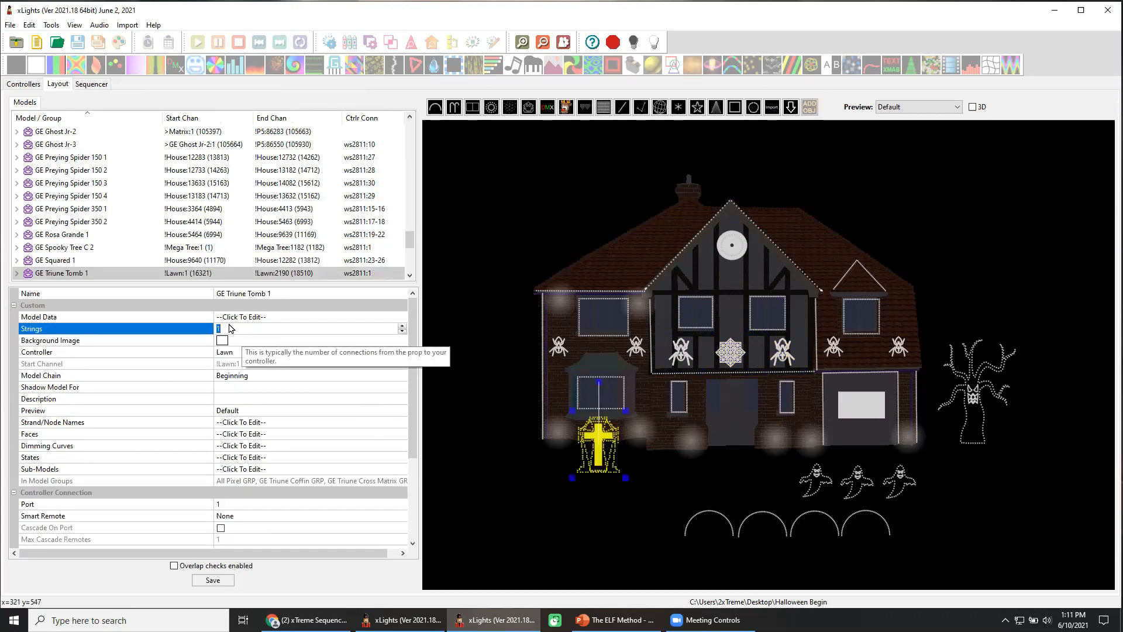
pyautogui.press('Return')
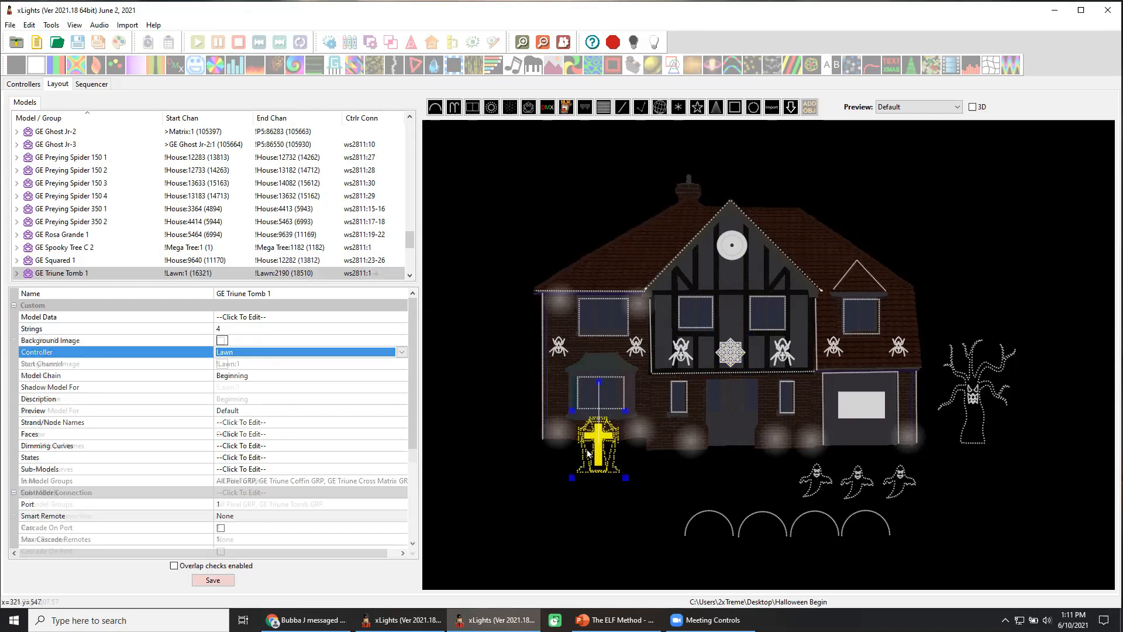
# Step: Check the Triune tombstone's total nodes in its node layout and save the layout
pyautogui.rightClick(583, 236)
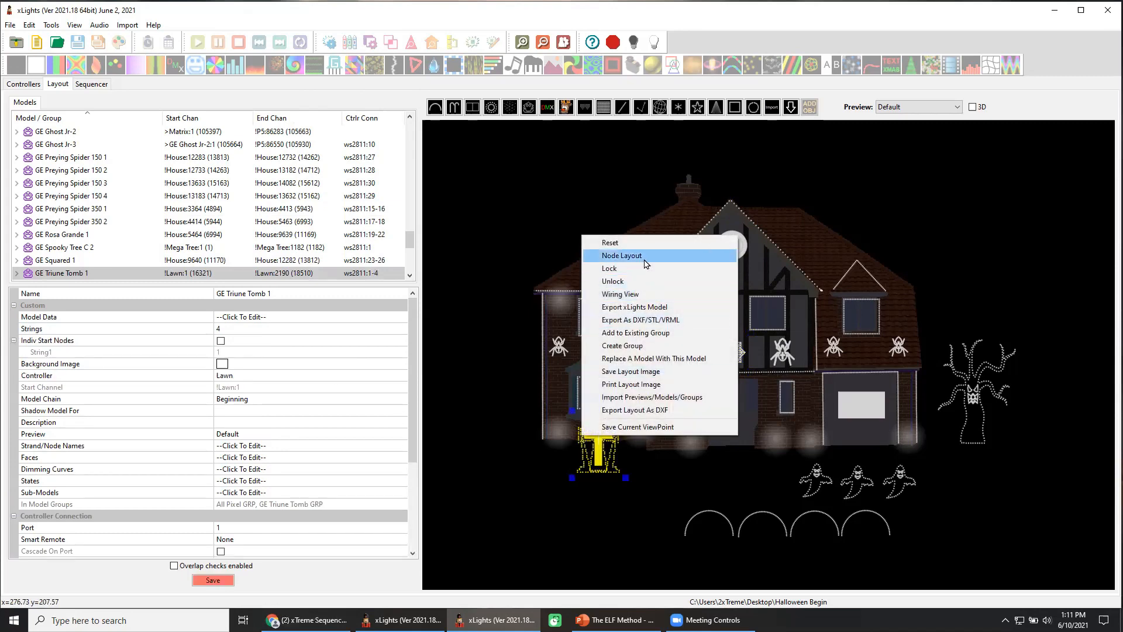
pyautogui.click(626, 256)
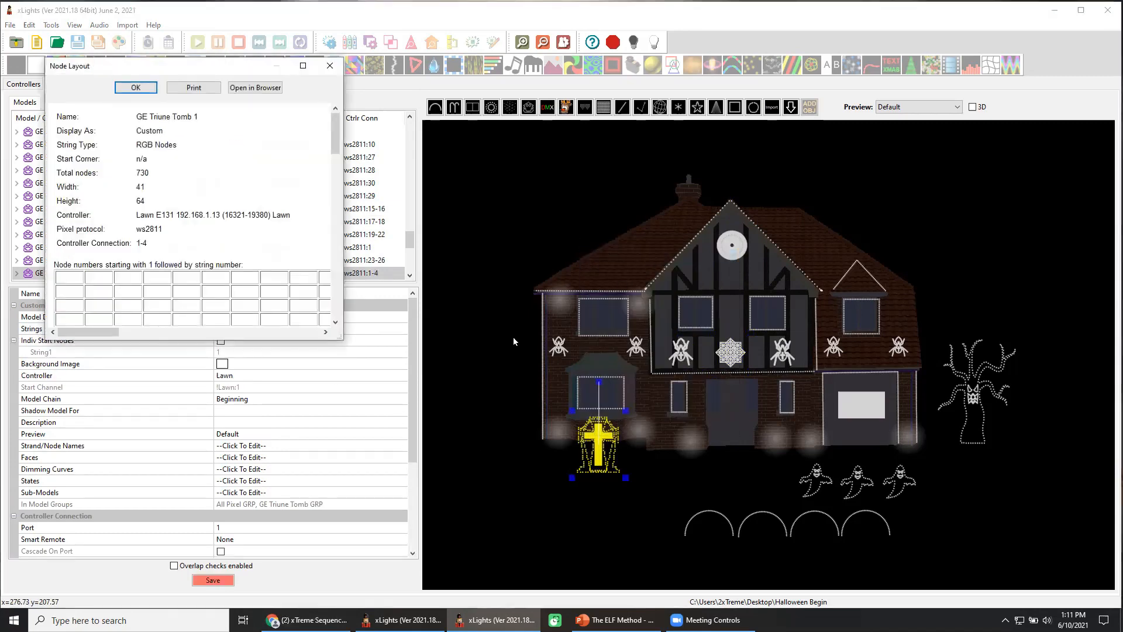
pyautogui.click(330, 66)
pyautogui.click(230, 579)
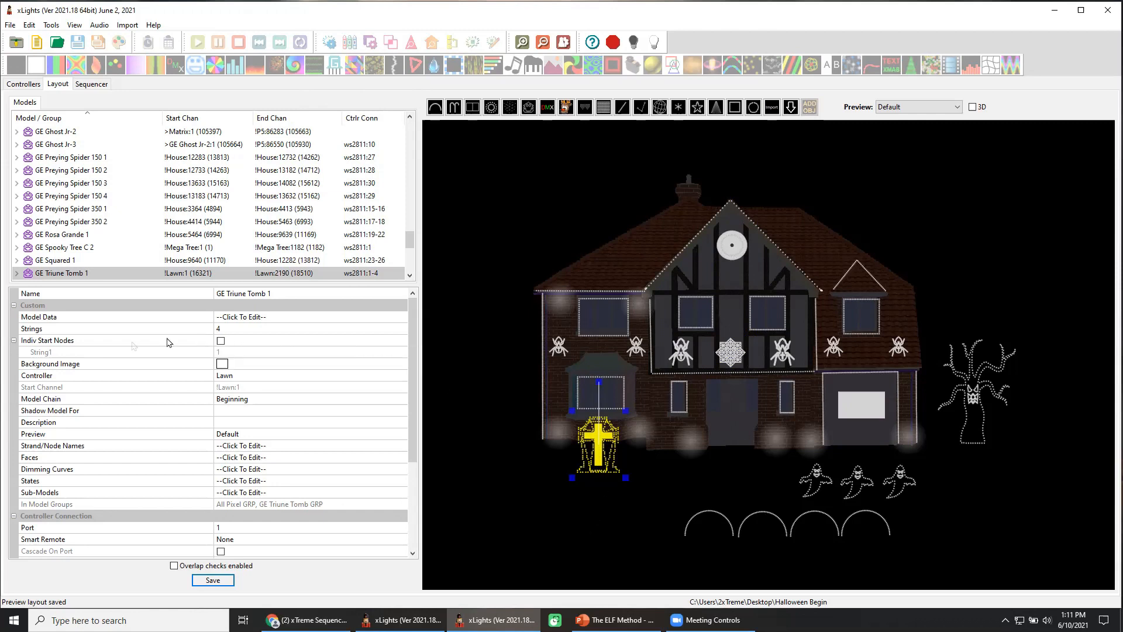
# Step: Enable individual start nodes for the Triune tombstone, set String2 to 201, String3 to 401 and String4 to 601, and save the layout
pyautogui.click(221, 342)
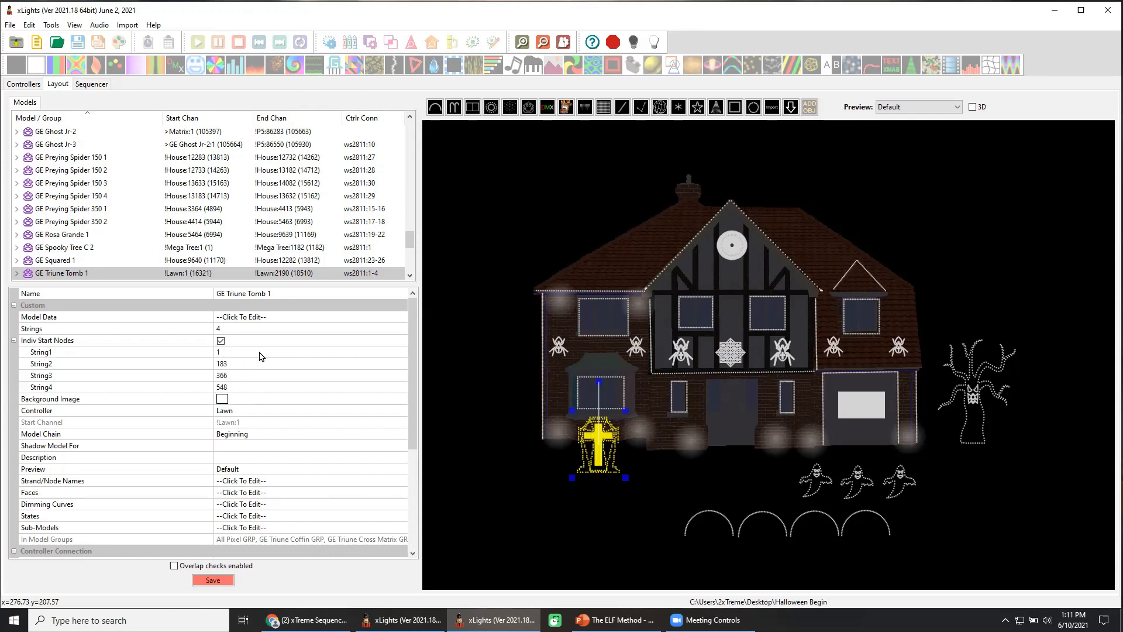
pyautogui.click(229, 368)
pyautogui.write('201')
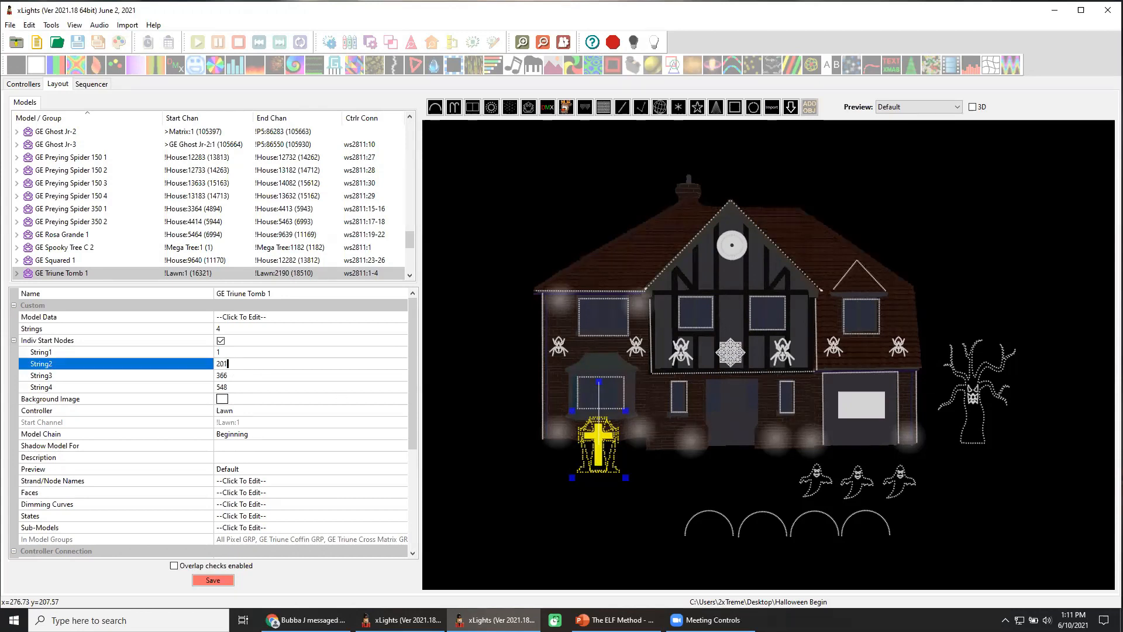
pyautogui.click(237, 376)
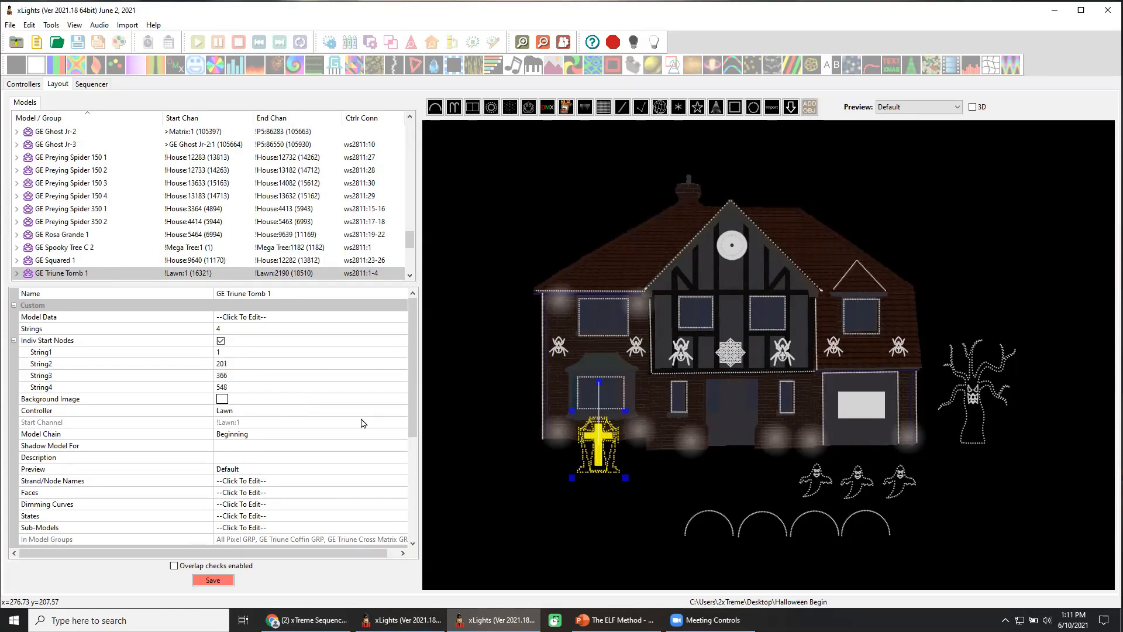
pyautogui.click(235, 377)
pyautogui.write('401')
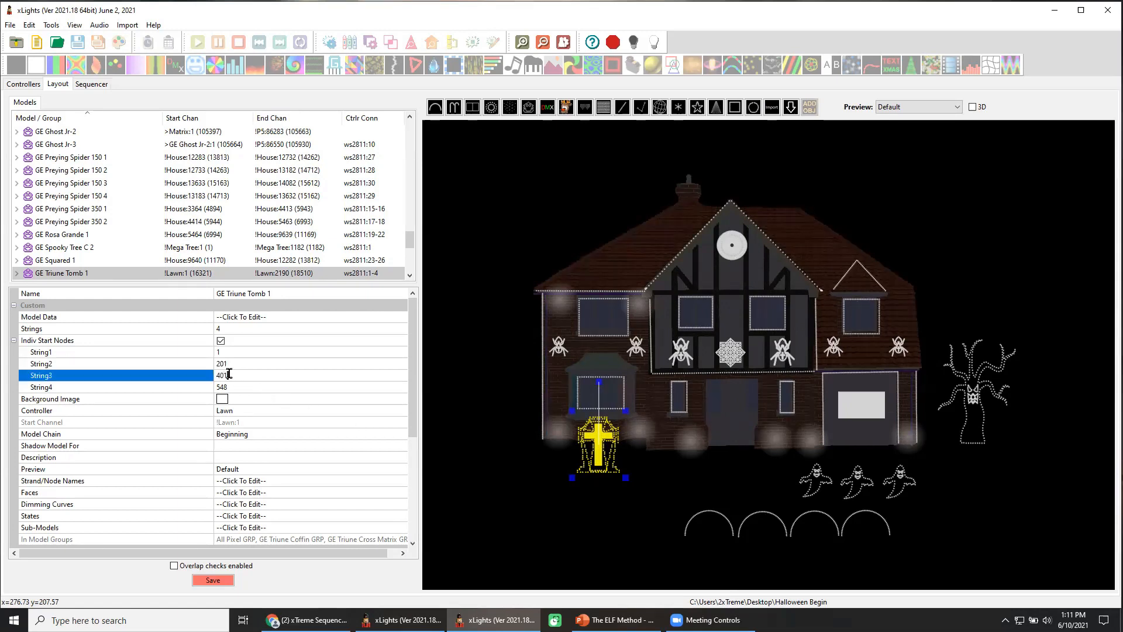
pyautogui.click(233, 389)
pyautogui.write('601')
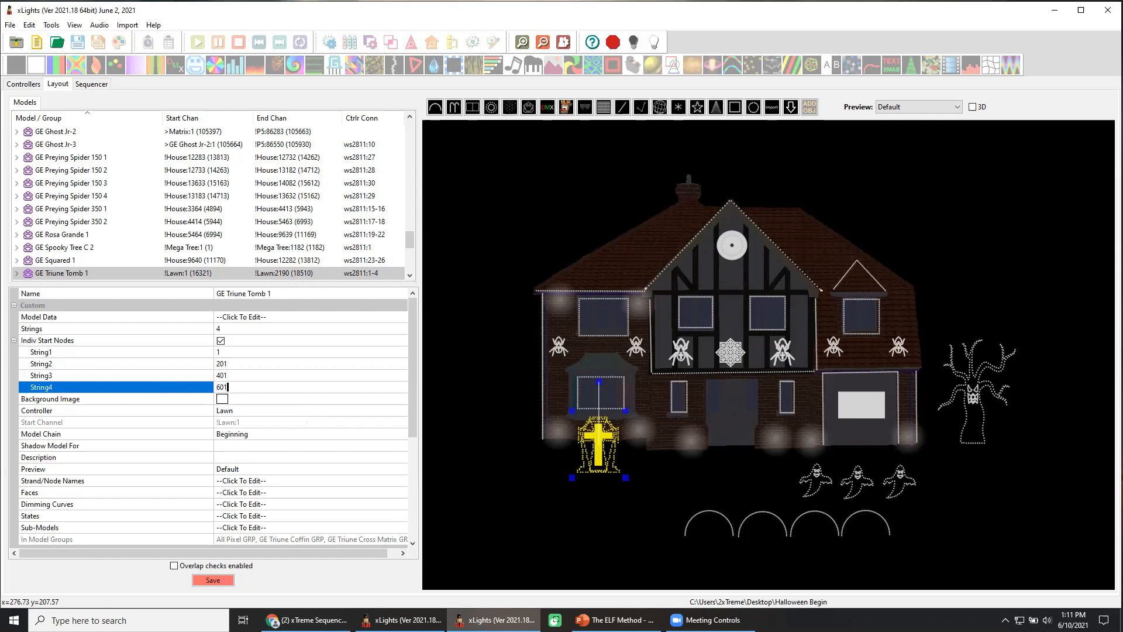
pyautogui.click(286, 375)
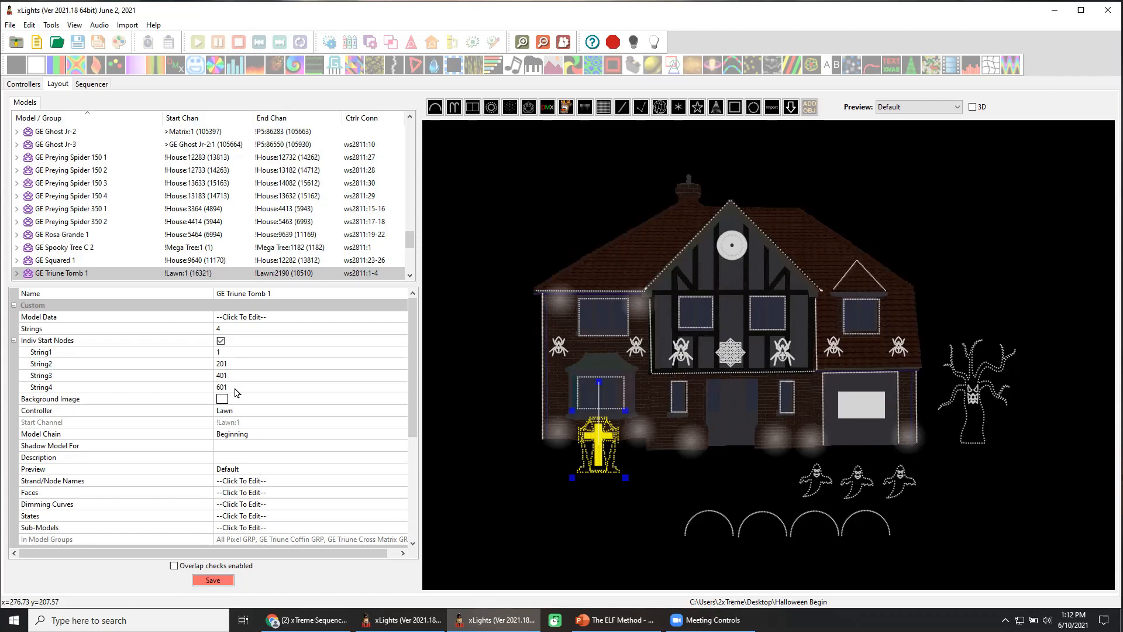
pyautogui.click(207, 580)
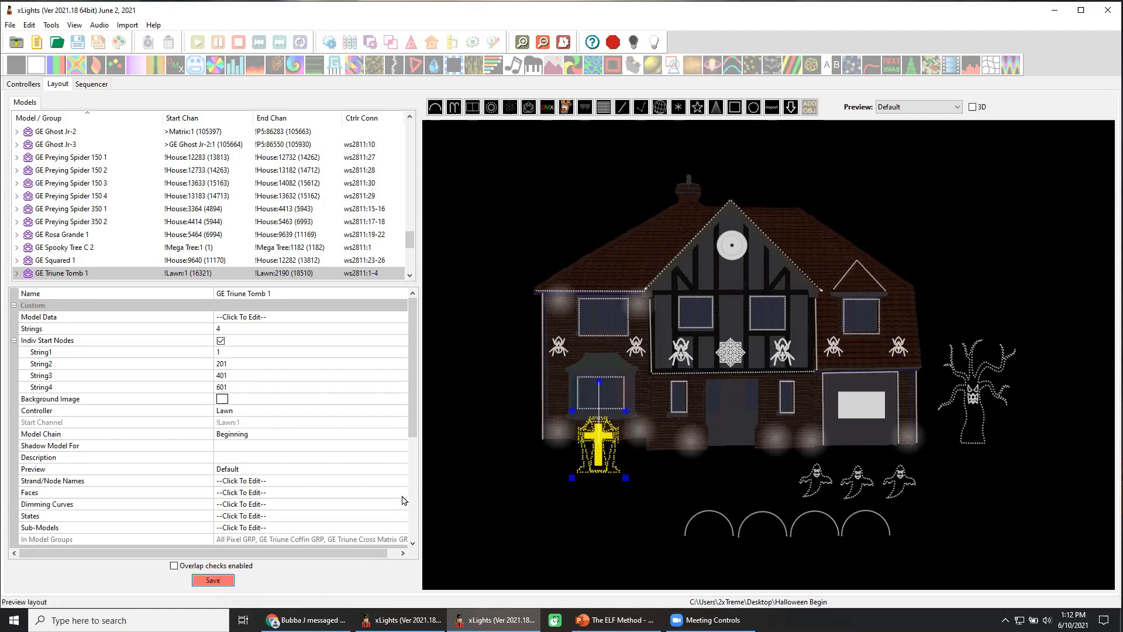
# Step: View the House controller's port visualisation, trying out different box and font sizes, and close it
pyautogui.click(26, 86)
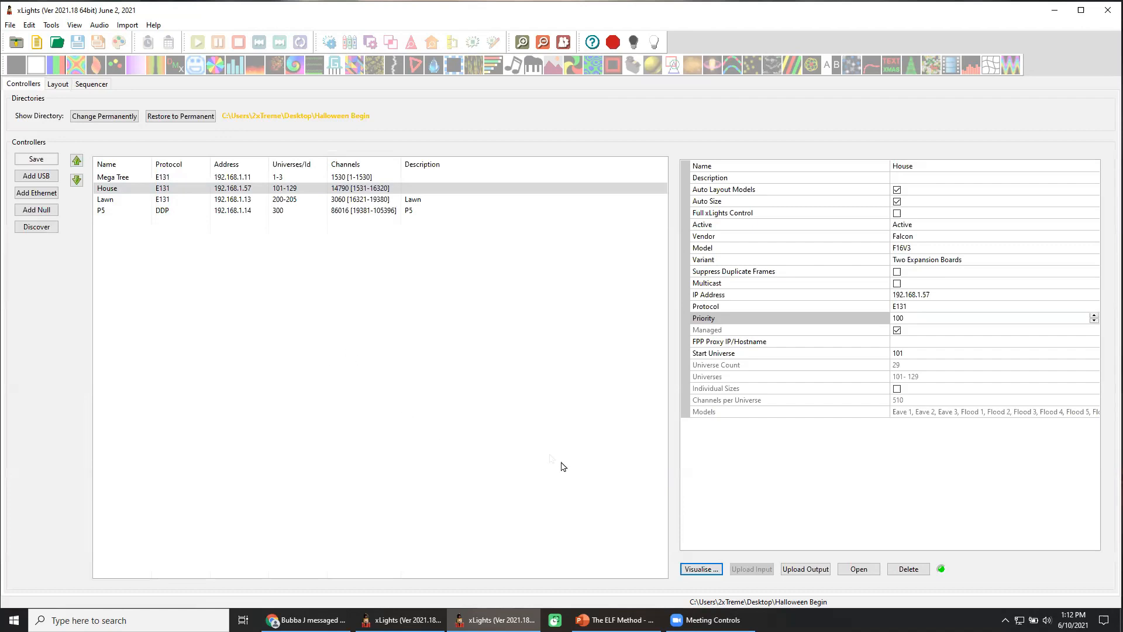
pyautogui.click(700, 568)
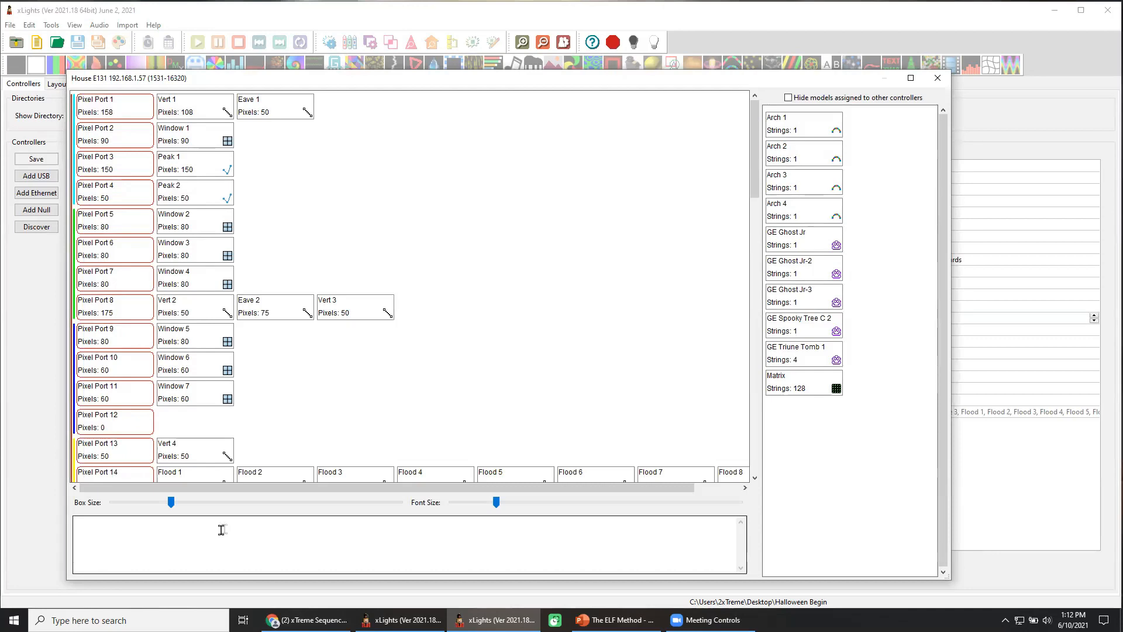
pyautogui.moveTo(497, 502); pyautogui.dragTo(484, 503)
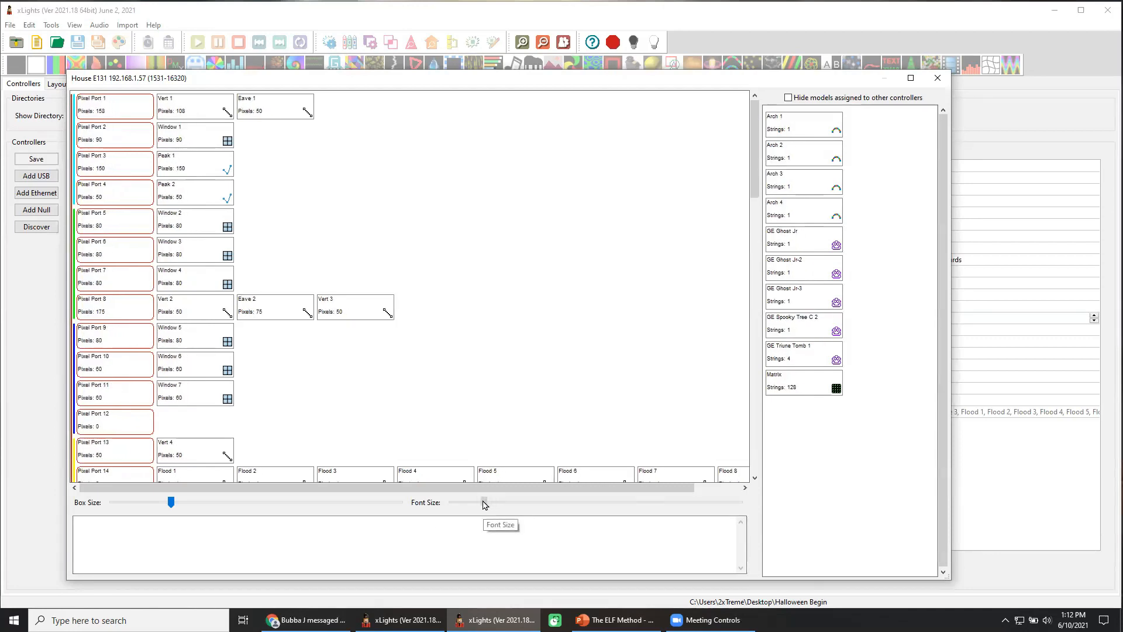
pyautogui.moveTo(171, 502)
pyautogui.mouseDown()
pyautogui.moveTo(122, 504)
pyautogui.moveTo(163, 507)
pyautogui.moveTo(153, 505)
pyautogui.mouseUp()
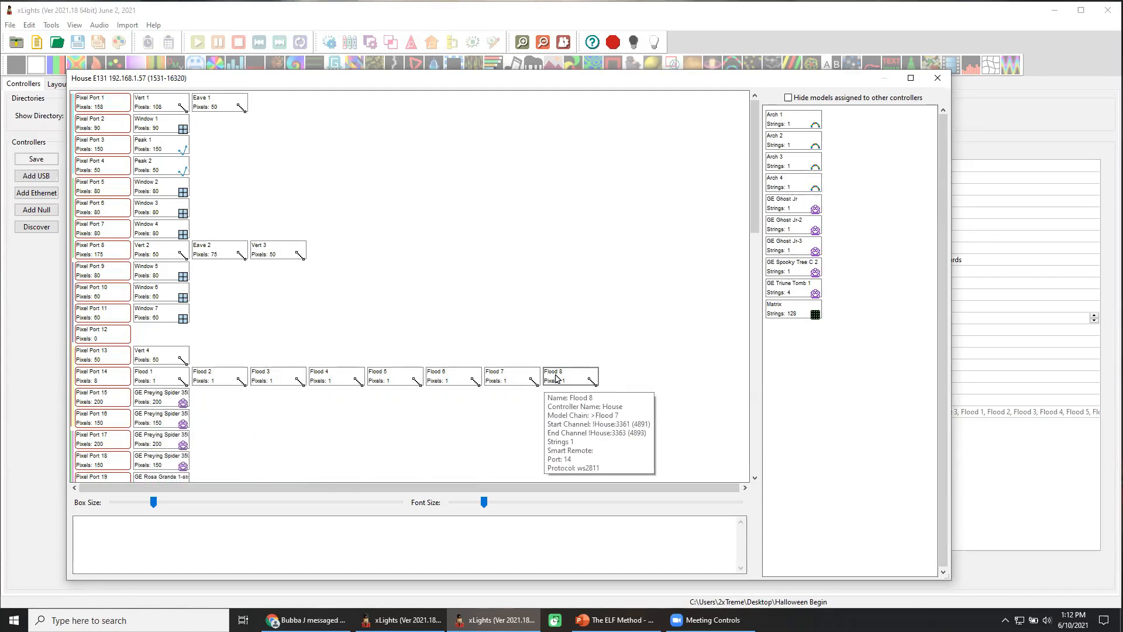
pyautogui.moveTo(484, 504); pyautogui.dragTo(488, 506)
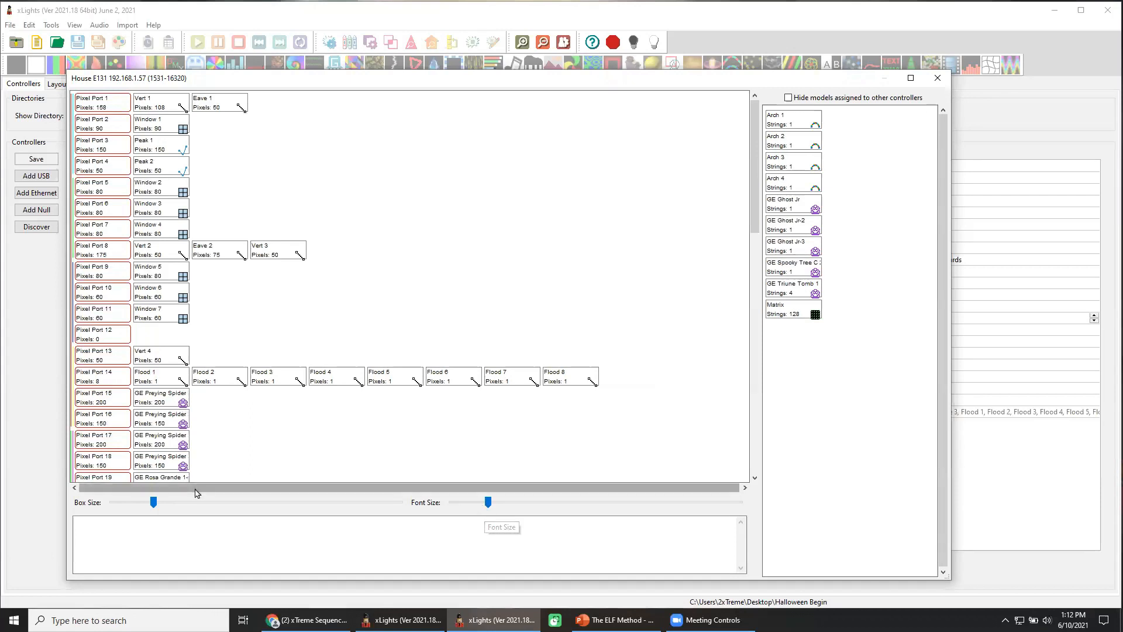
pyautogui.moveTo(154, 502); pyautogui.dragTo(171, 502)
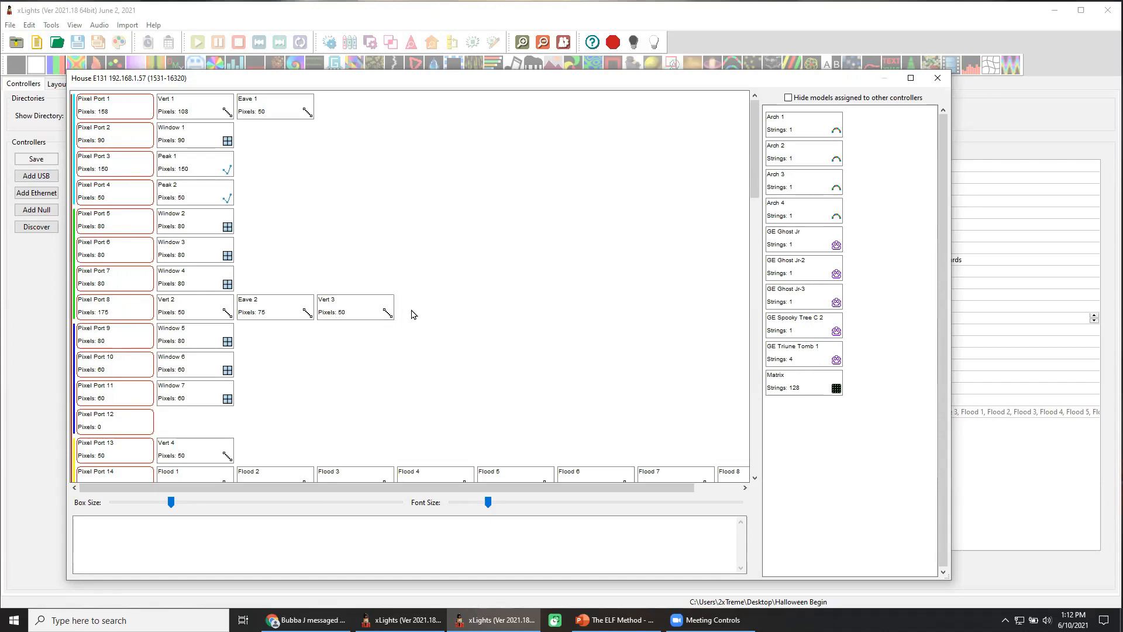
pyautogui.click(935, 80)
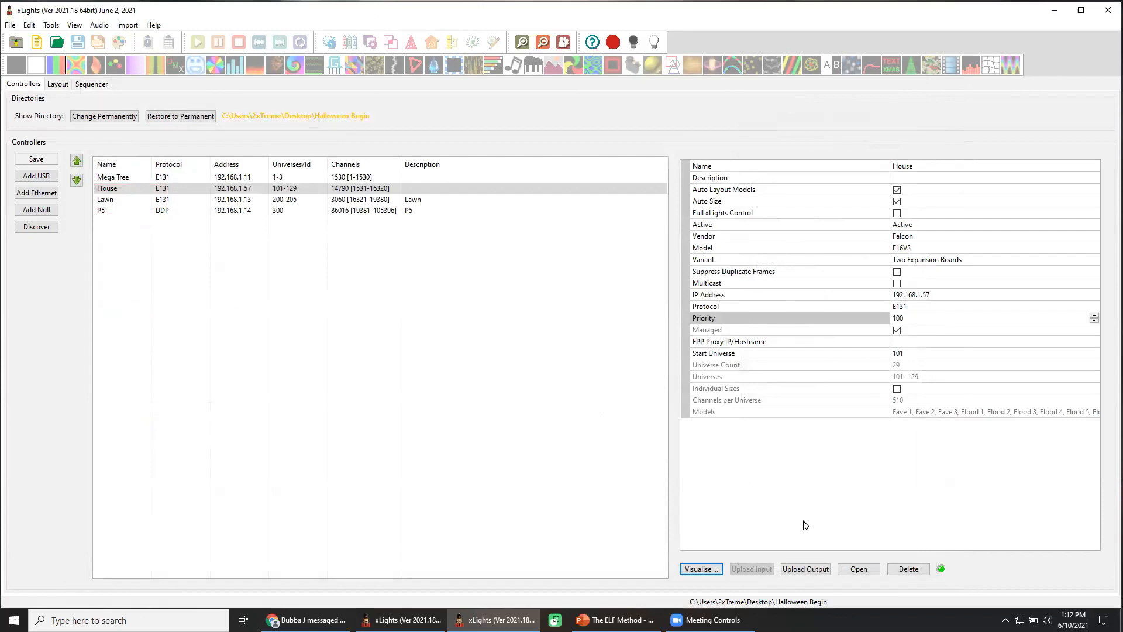
# Step: Open the House controller's web page in the browser, maximize it and show its string port configuration
pyautogui.click(856, 567)
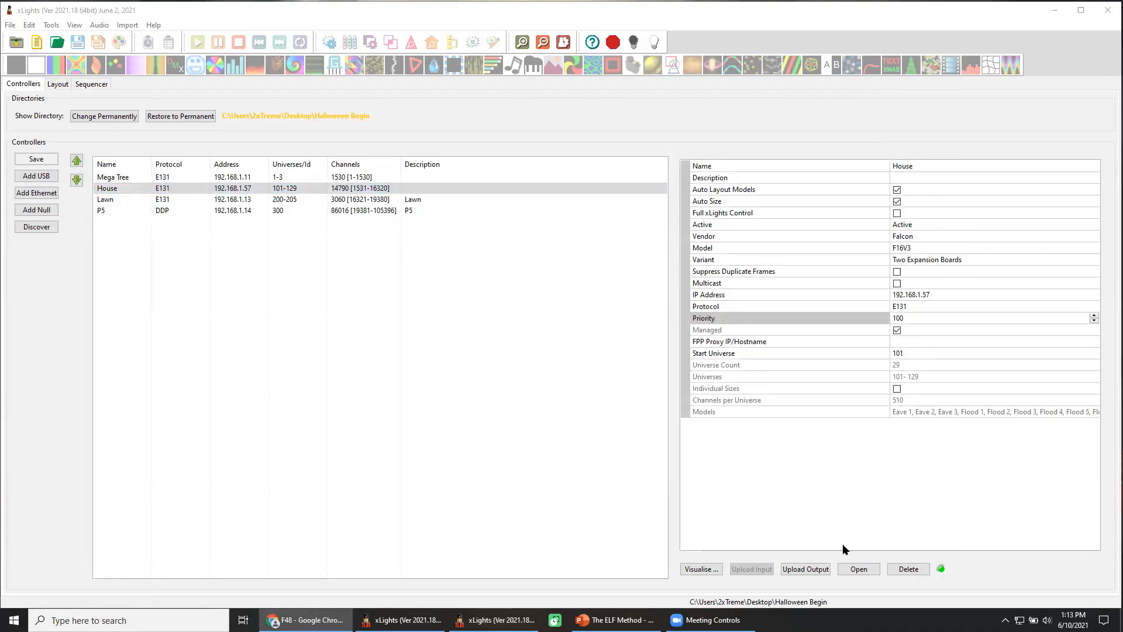
pyautogui.moveTo(0, 79); pyautogui.dragTo(439, 79)
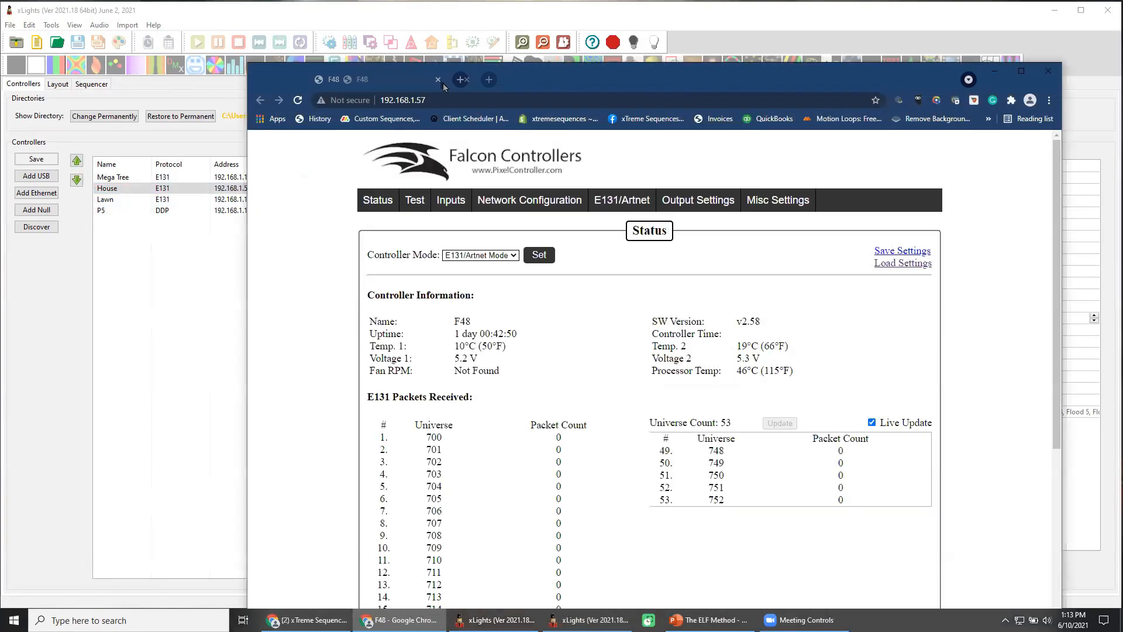
pyautogui.doubleClick(483, 75)
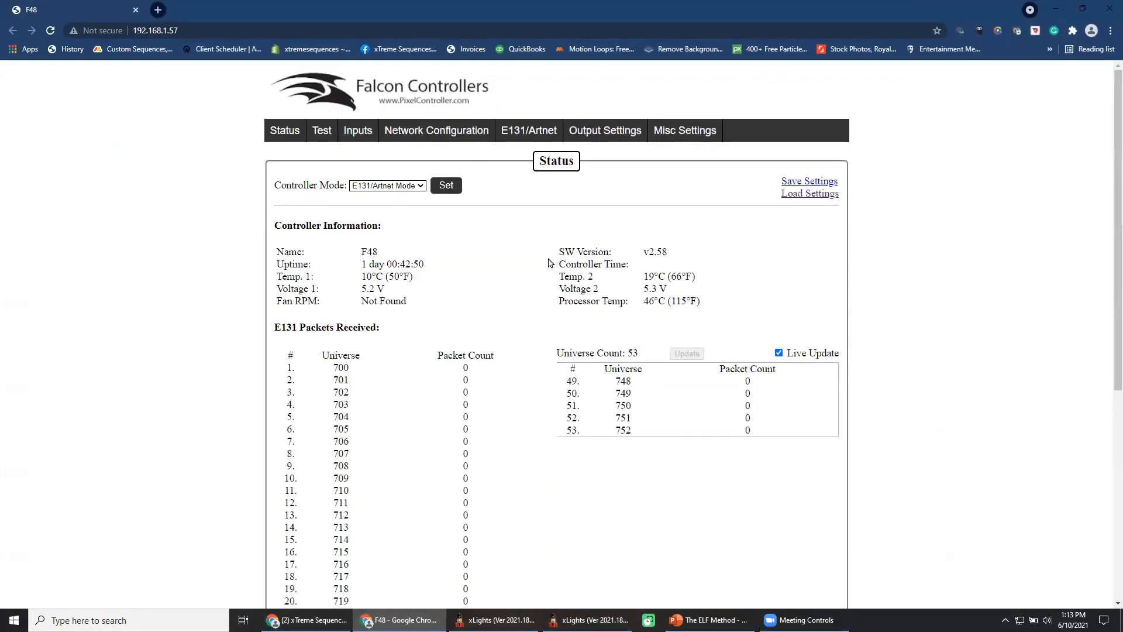
pyautogui.moveTo(606, 130)
pyautogui.click(603, 157)
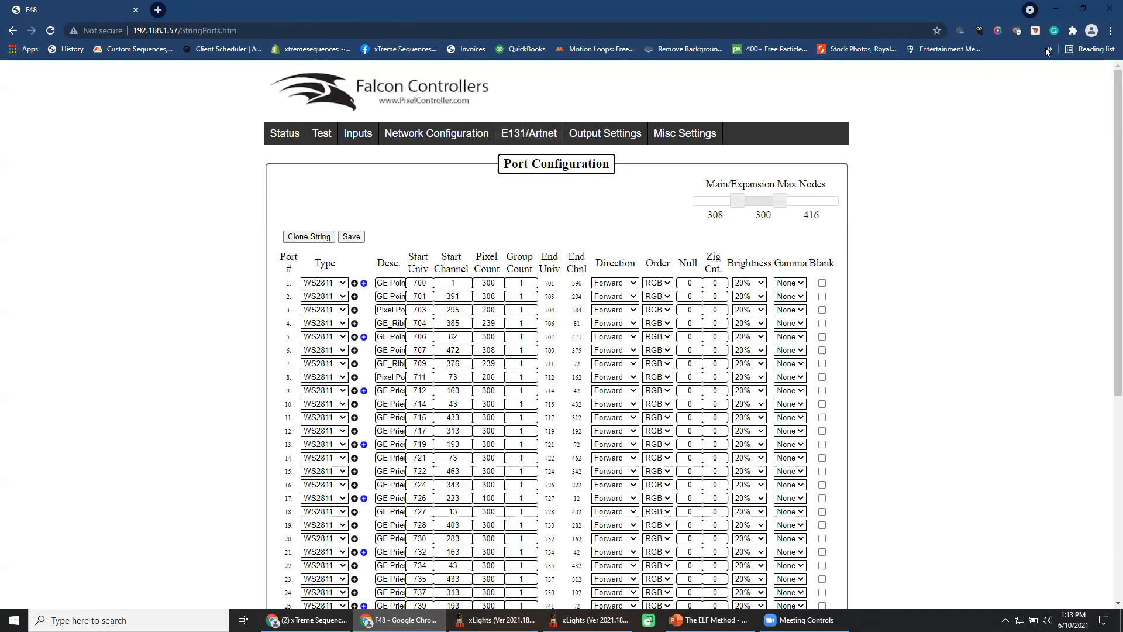
pyautogui.click(1055, 10)
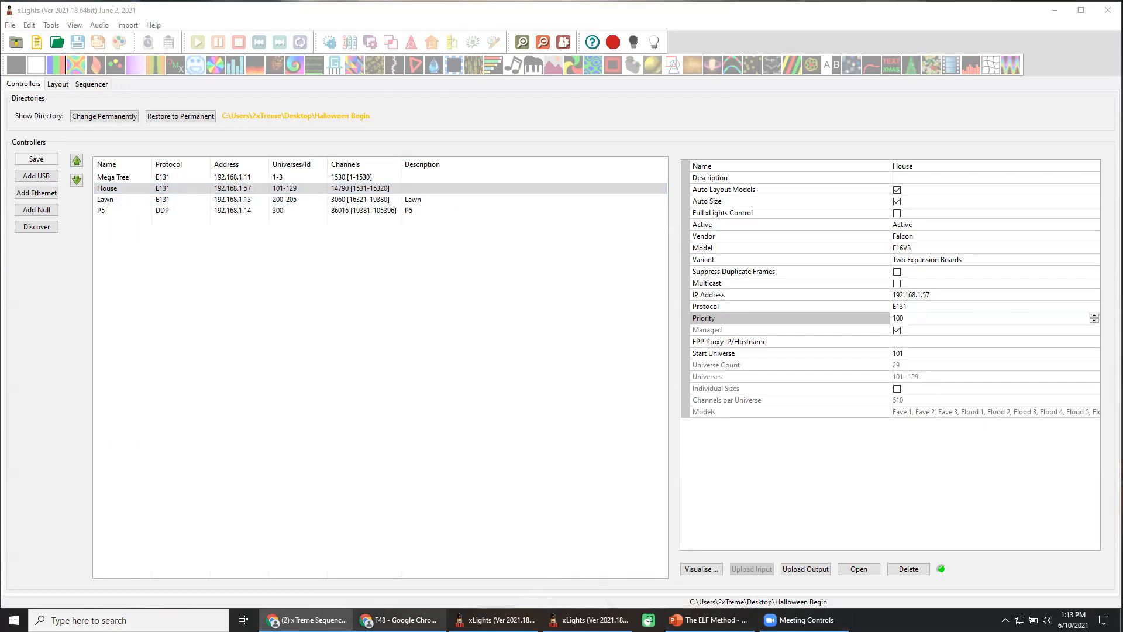
pyautogui.click(433, 619)
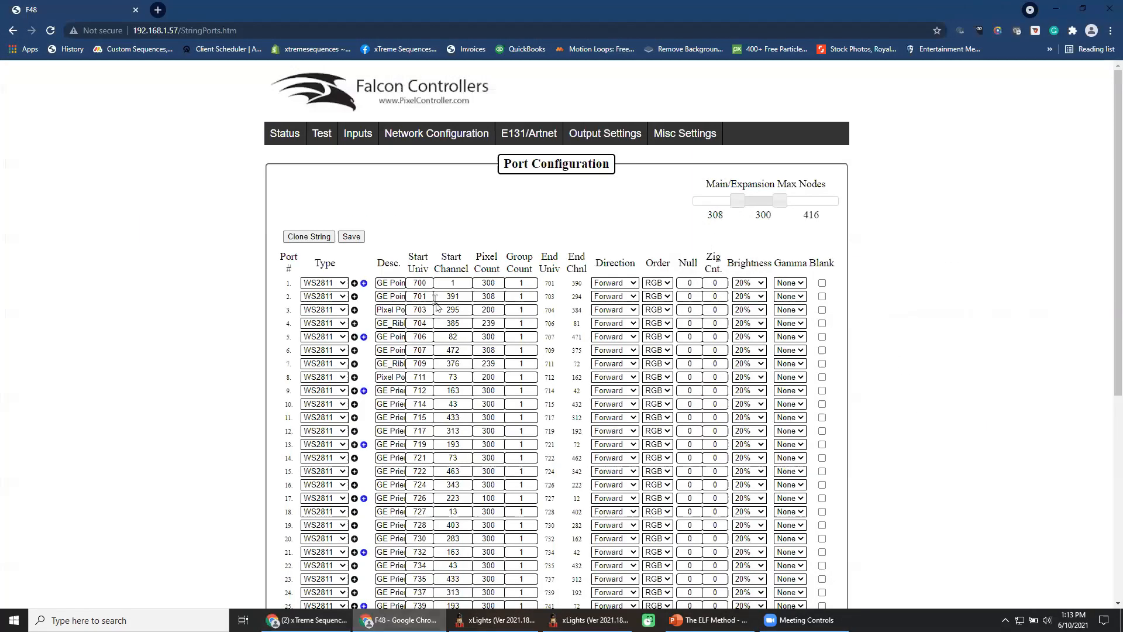
# Step: Try to give port 1 start universe 101, an empty description and pixel count 0, and clone it to the other 47 strings
pyautogui.moveTo(429, 286); pyautogui.dragTo(386, 286)
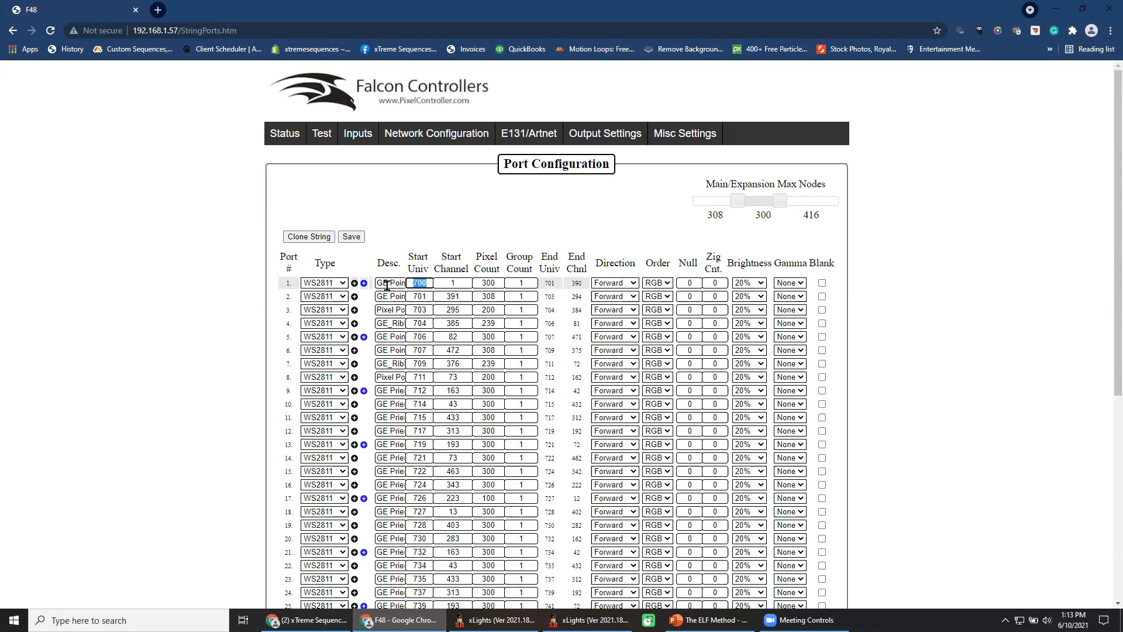
pyautogui.write('101')
pyautogui.doubleClick(391, 284)
pyautogui.press('BackSpace')
pyautogui.doubleClick(392, 284)
pyautogui.press('BackSpace')
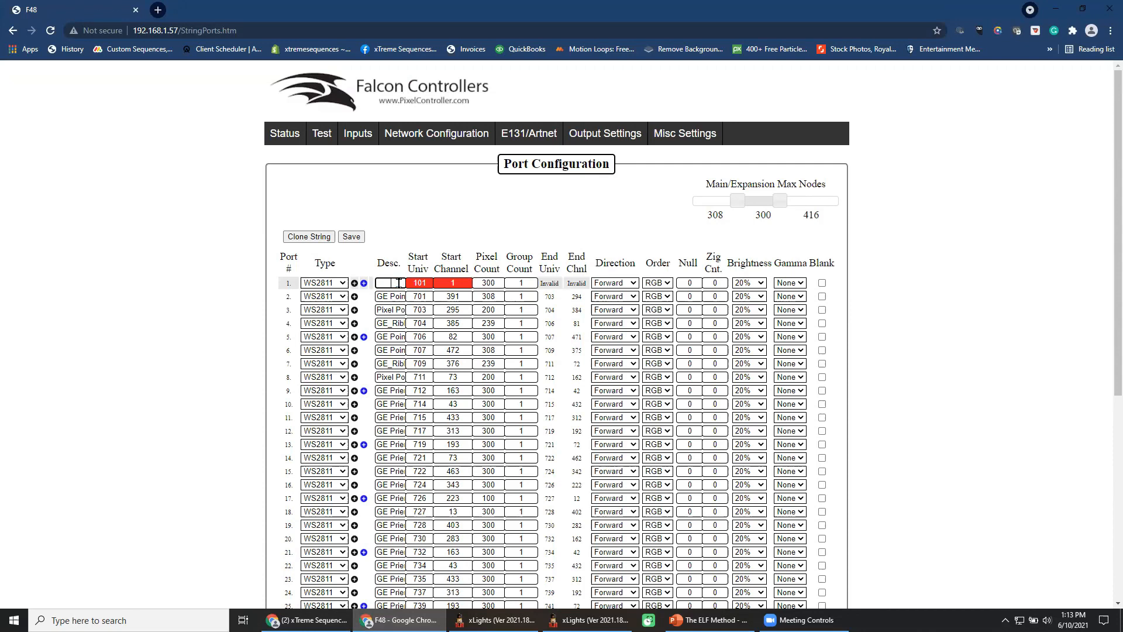
pyautogui.doubleClick(491, 281)
pyautogui.write('0')
pyautogui.click(308, 237)
pyautogui.click(618, 125)
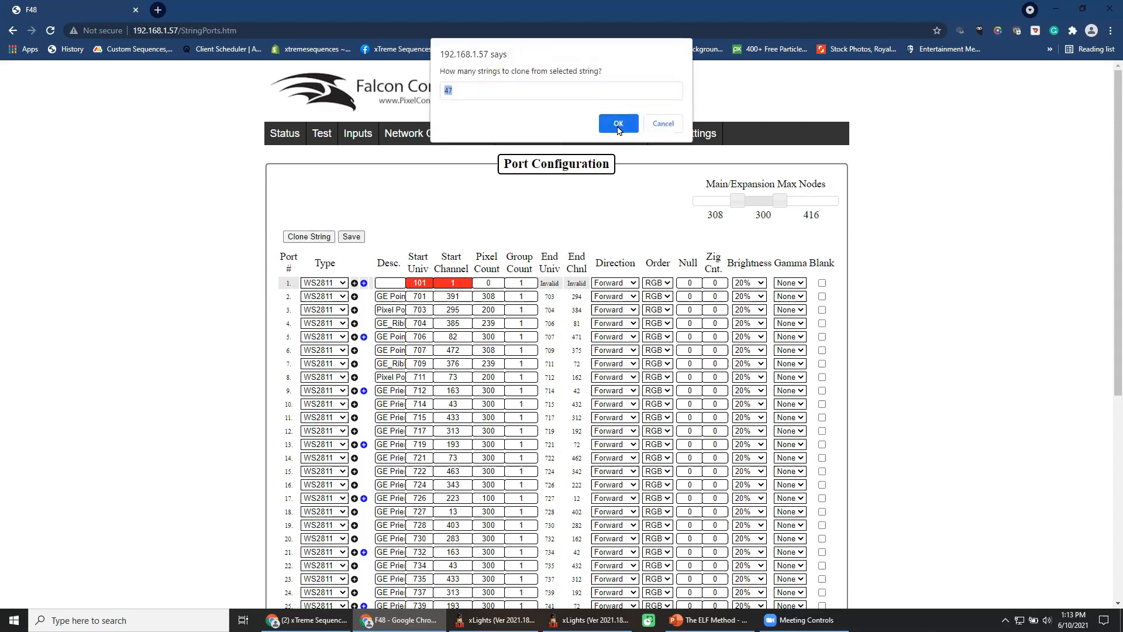
# Step: Try to set port 1's start universe to 1 and clone it again to the other 47 strings
pyautogui.click(430, 282)
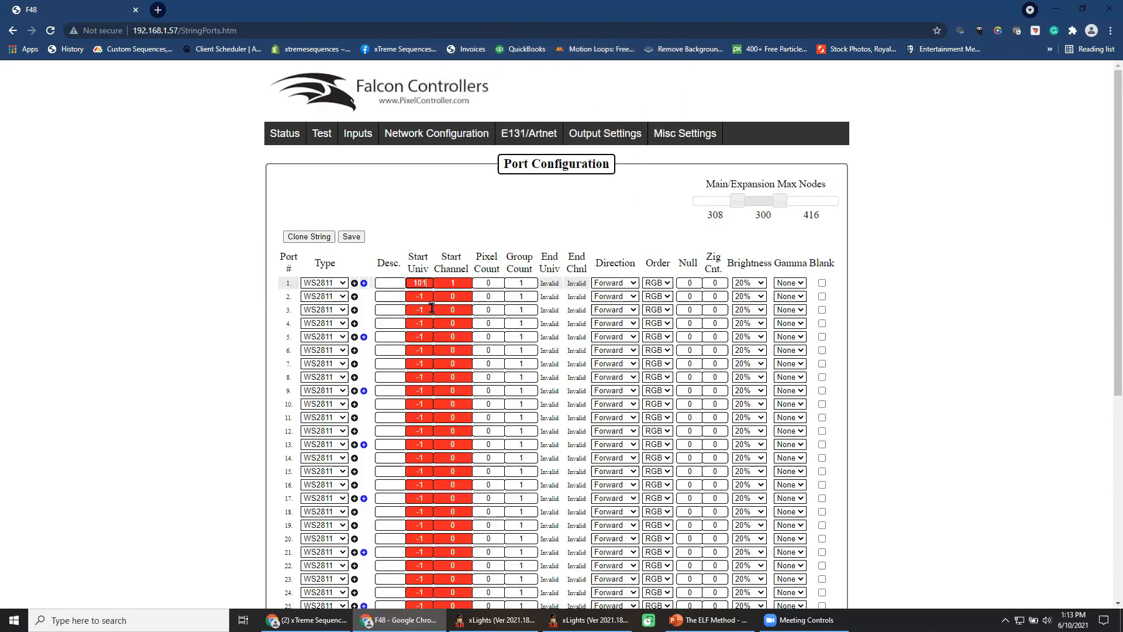
pyautogui.doubleClick(432, 283)
pyautogui.write('1')
pyautogui.click(310, 237)
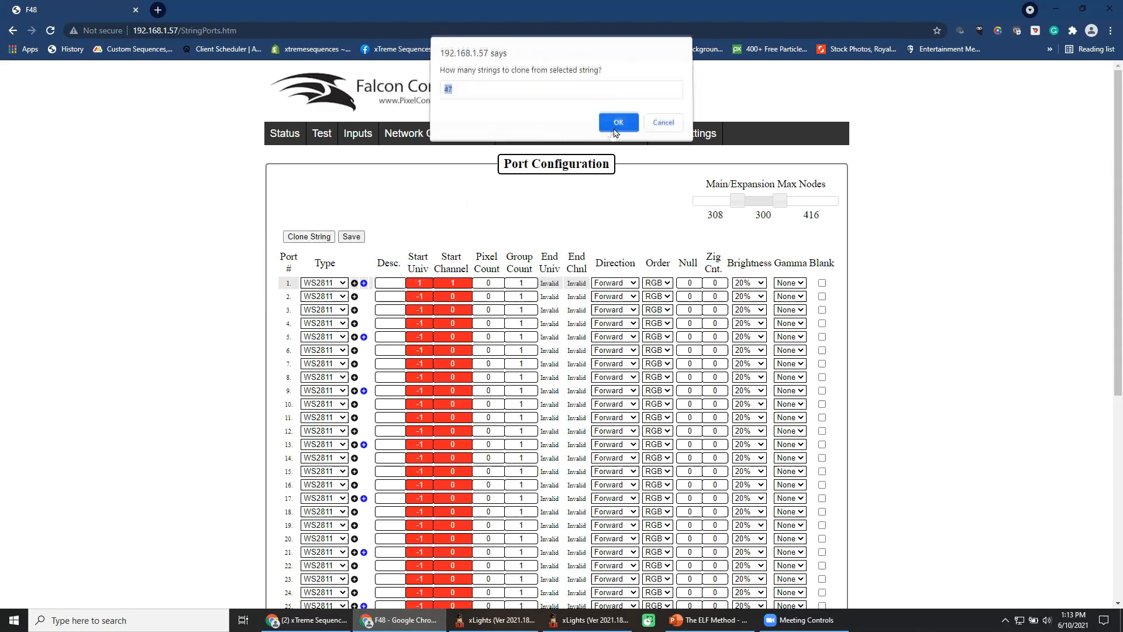
pyautogui.click(608, 130)
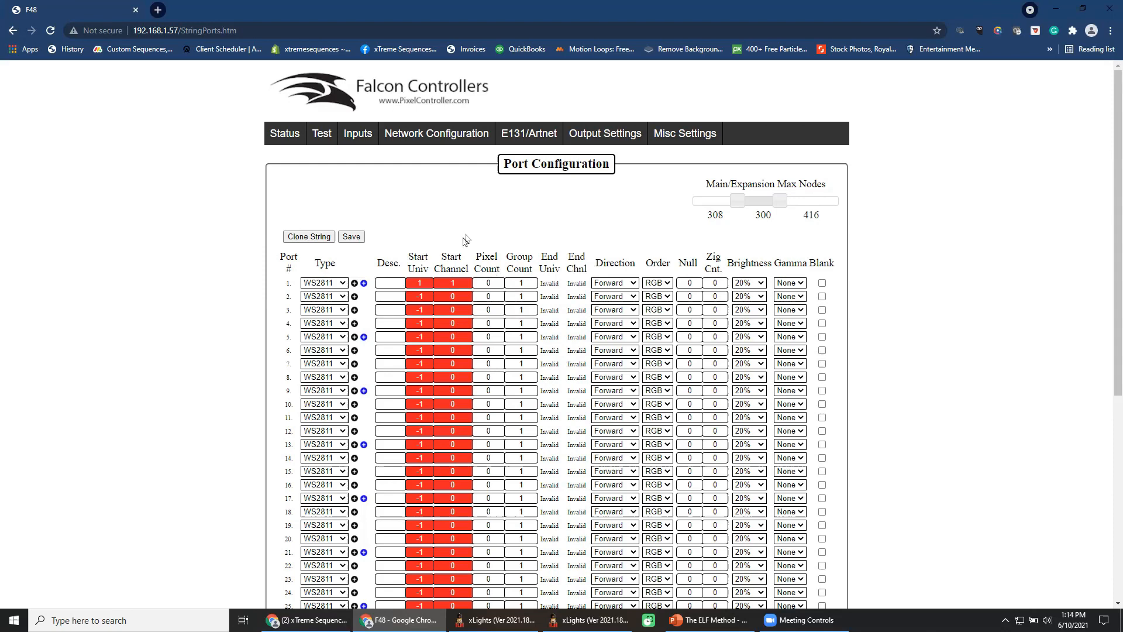
# Step: In the controller's E131 setup, set the first universe to 1, copy it to the remaining 52 universes and save
pyautogui.click(529, 140)
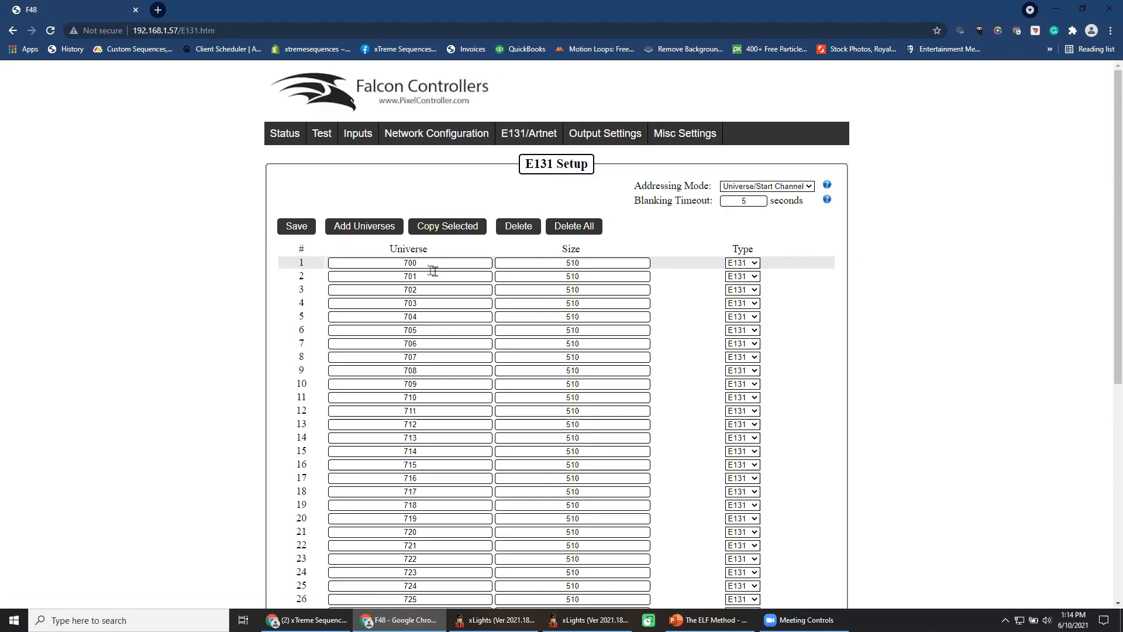
pyautogui.moveTo(428, 263); pyautogui.dragTo(350, 275)
pyautogui.write('1')
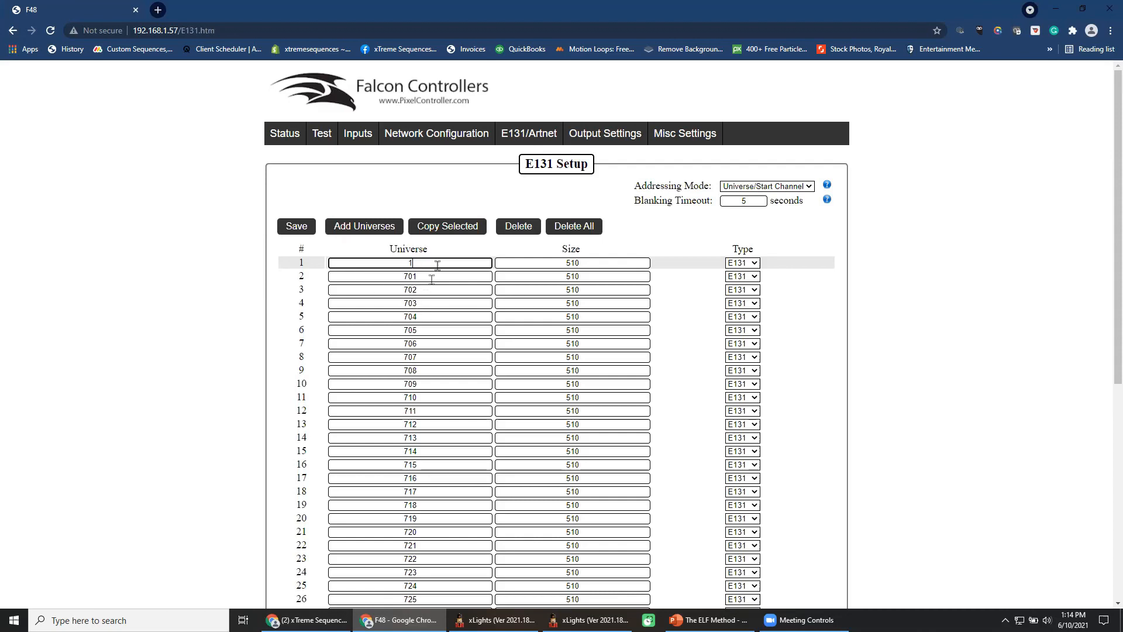
pyautogui.click(441, 228)
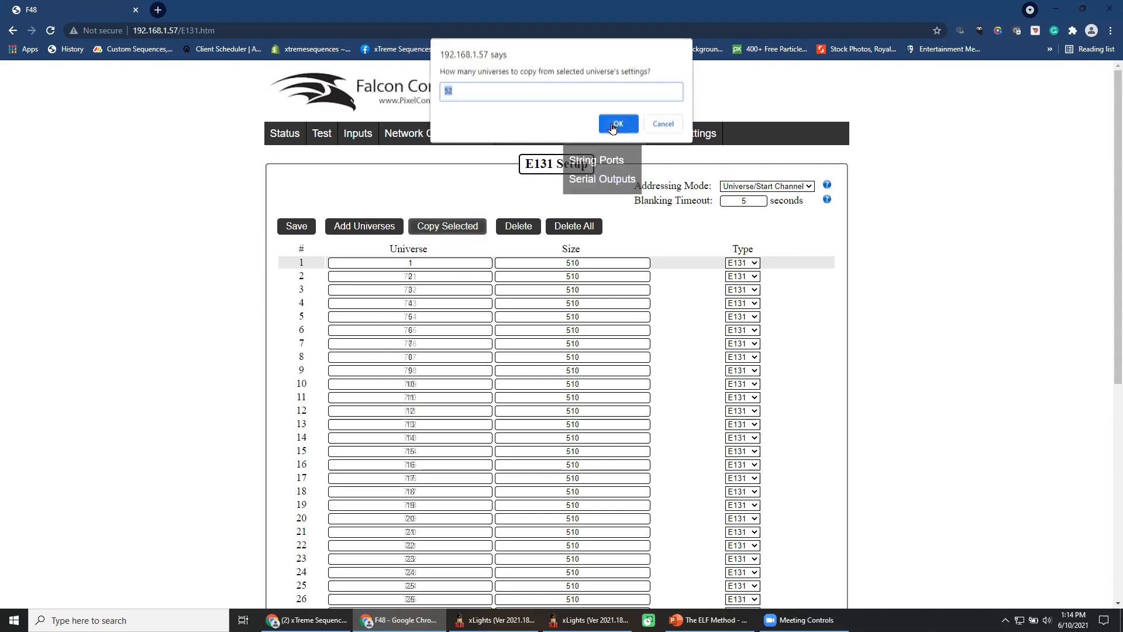
pyautogui.click(614, 123)
pyautogui.click(298, 228)
# Step: In the string port configuration, set port 1's start universe to 1 and pixel count to 0, and clone it to the other 47 strings
pyautogui.moveTo(596, 161)
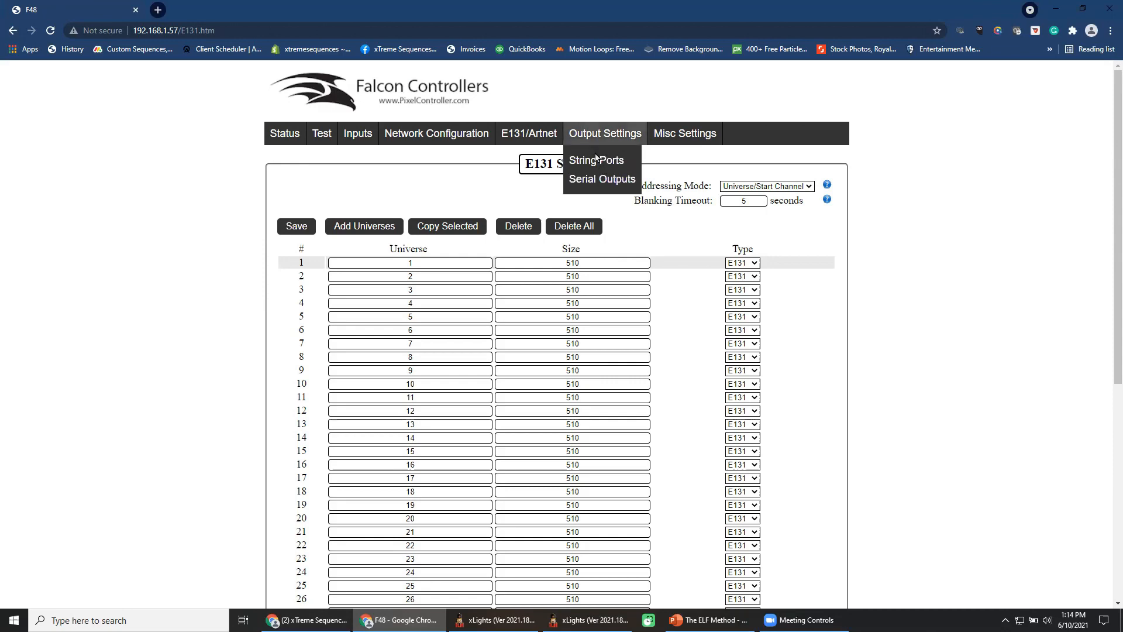
pyautogui.click(596, 162)
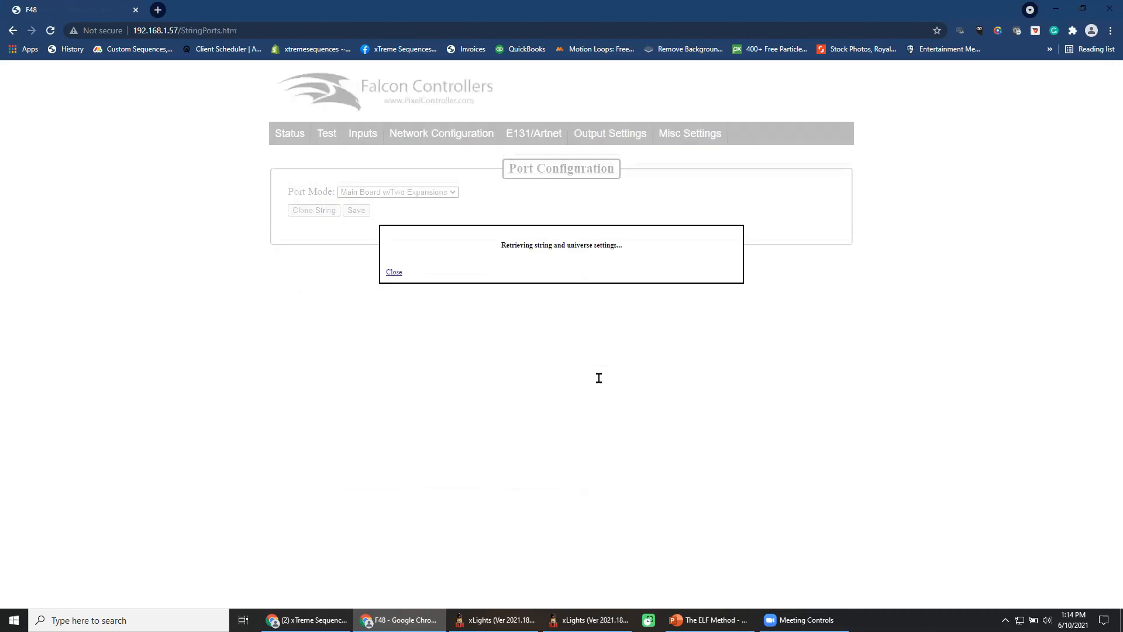
pyautogui.doubleClick(430, 285)
pyautogui.write('1')
pyautogui.doubleClick(479, 283)
pyautogui.write('0')
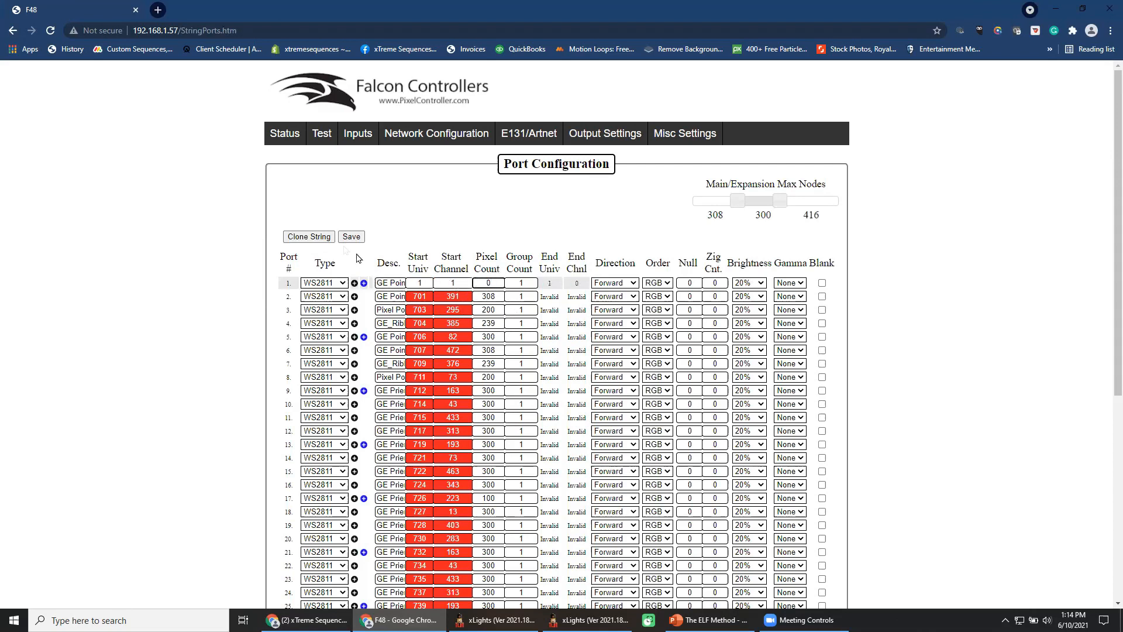
pyautogui.click(323, 237)
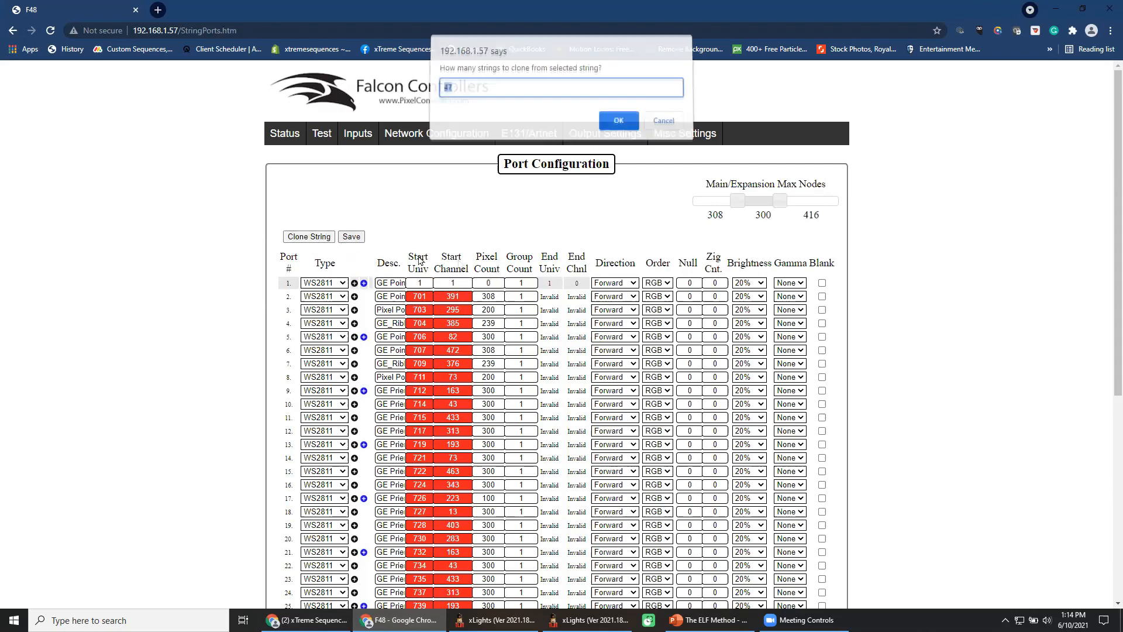
pyautogui.click(621, 121)
# Step: Save the string ports and shift the main/expansion max nodes allocation to 869, 154 and 1
pyautogui.moveTo(628, 162)
pyautogui.scroll(-6, 692, 377)
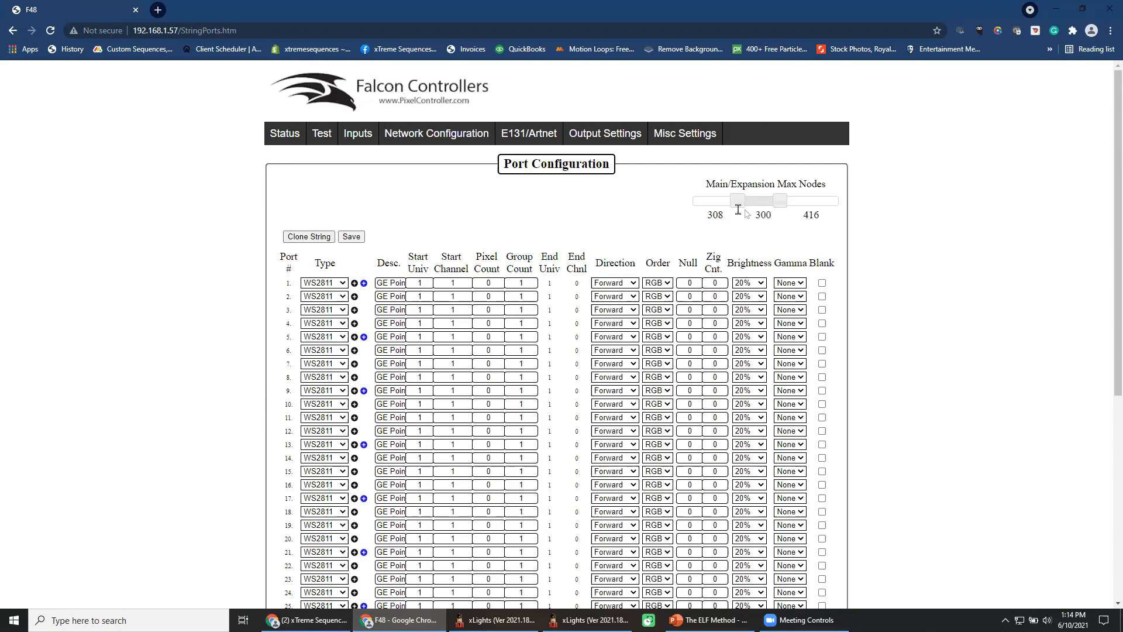
pyautogui.click(352, 237)
pyautogui.moveTo(739, 208); pyautogui.dragTo(821, 205)
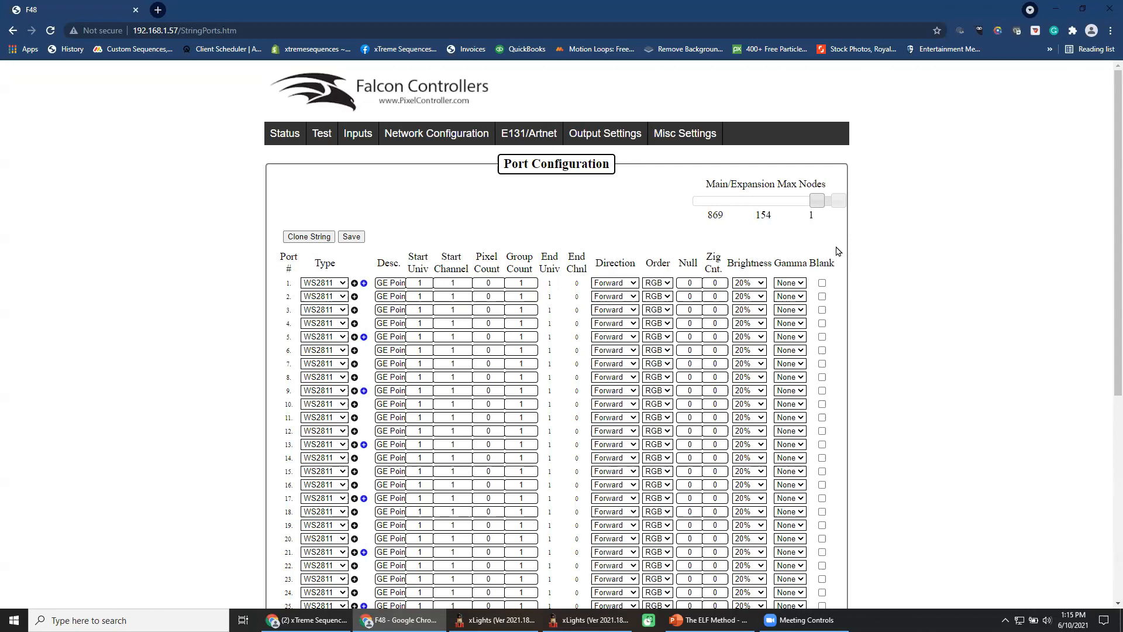
# Step: Try different main/expansion max nodes splits, ending at 421, 349 and 254, and close the controller page without saving
pyautogui.moveTo(817, 204); pyautogui.dragTo(753, 220)
pyautogui.moveTo(839, 201); pyautogui.dragTo(792, 206)
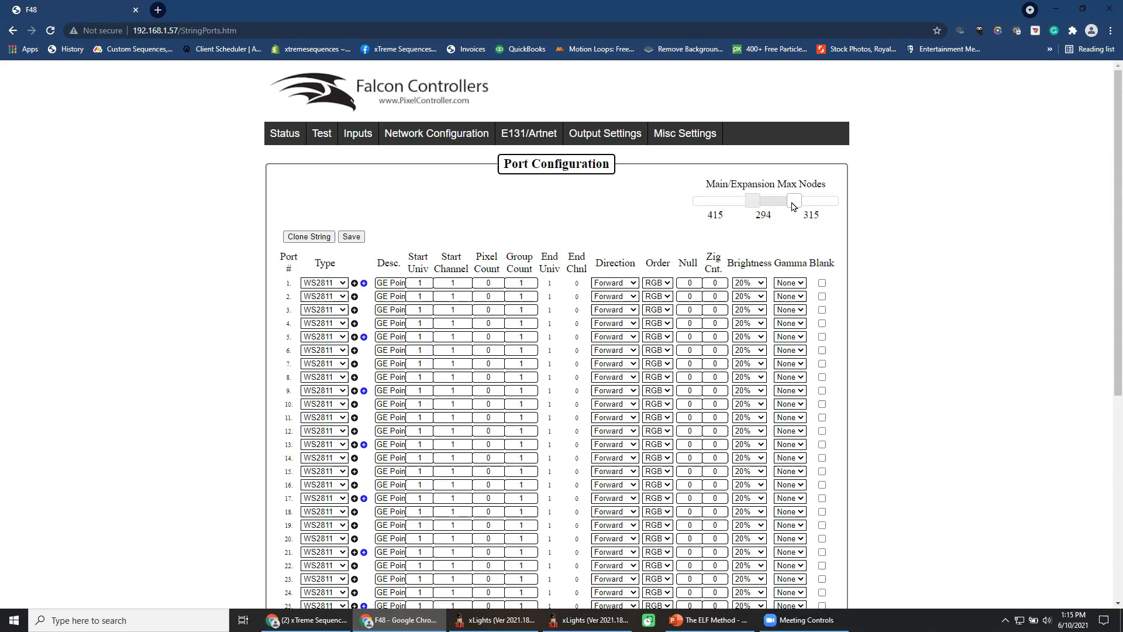
pyautogui.moveTo(794, 206); pyautogui.dragTo(814, 205)
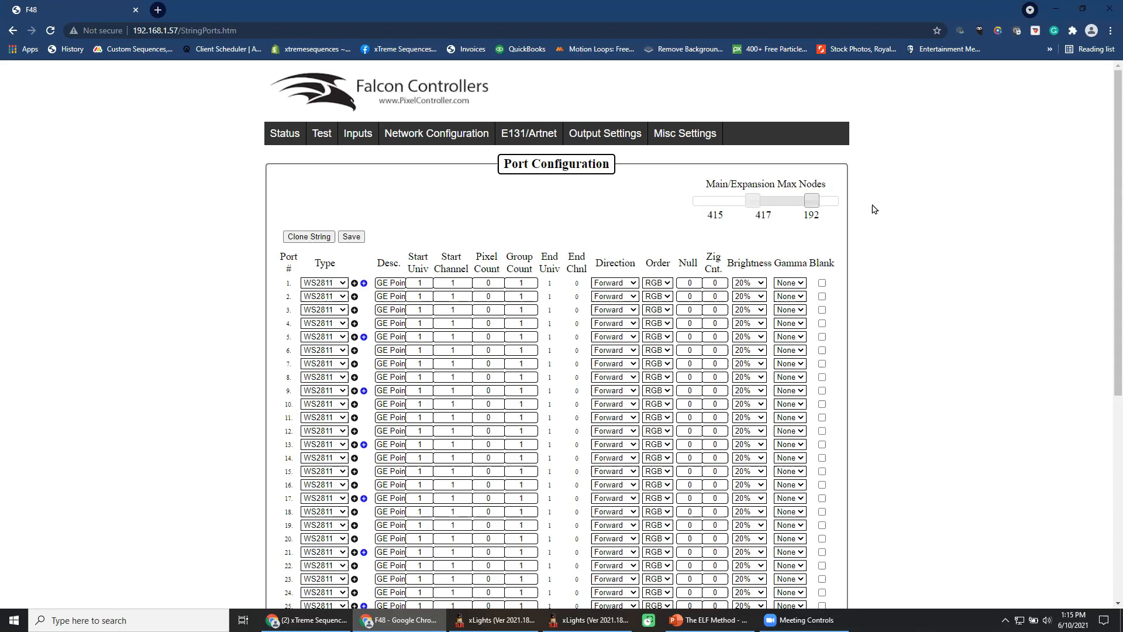
pyautogui.moveTo(749, 198); pyautogui.dragTo(718, 200)
pyautogui.moveTo(810, 200)
pyautogui.mouseDown()
pyautogui.moveTo(732, 202)
pyautogui.moveTo(791, 202)
pyautogui.mouseUp()
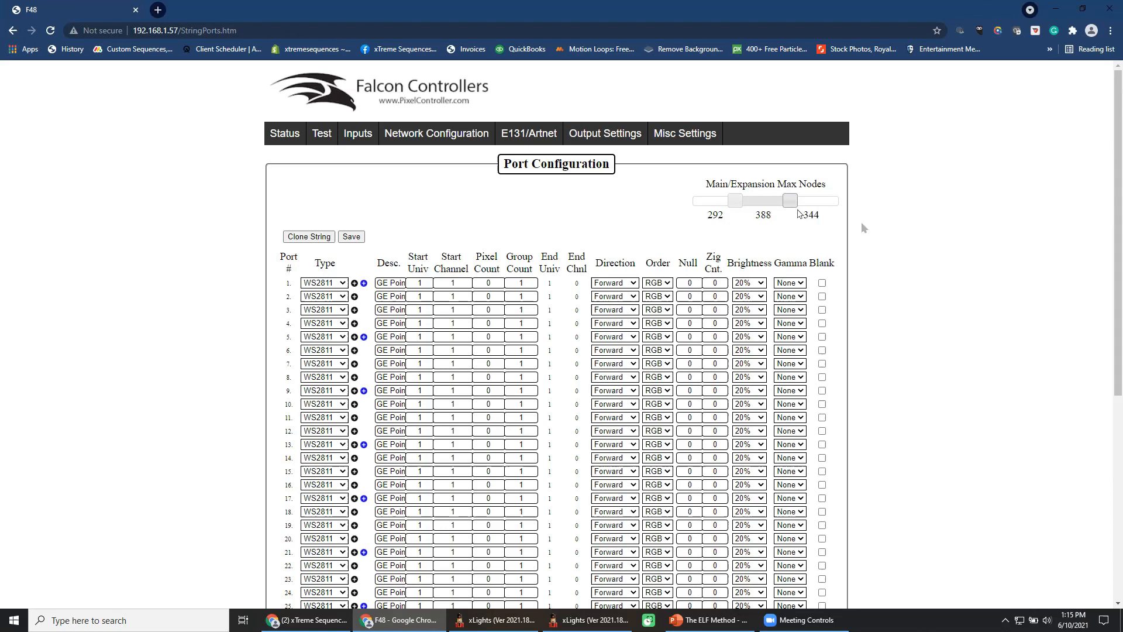
pyautogui.moveTo(736, 200)
pyautogui.mouseDown()
pyautogui.moveTo(810, 204)
pyautogui.moveTo(755, 205)
pyautogui.mouseUp()
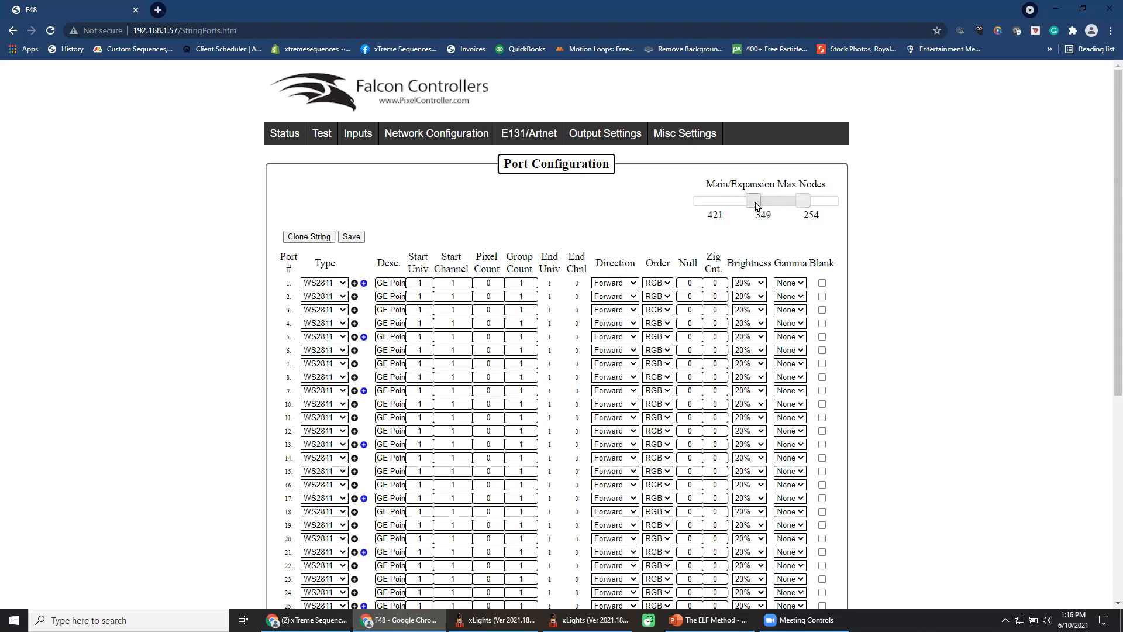
pyautogui.click(136, 10)
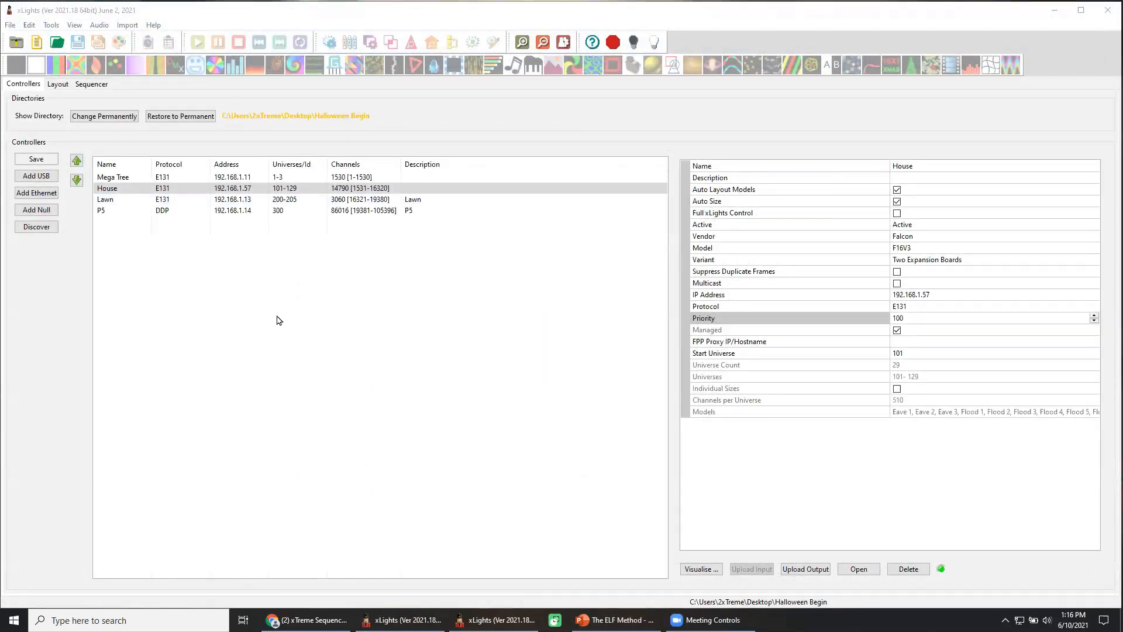
# Step: Examine the GE Rosa Grande 1 prop on the house layout, including its strings, start nodes and controller ports
pyautogui.click(59, 85)
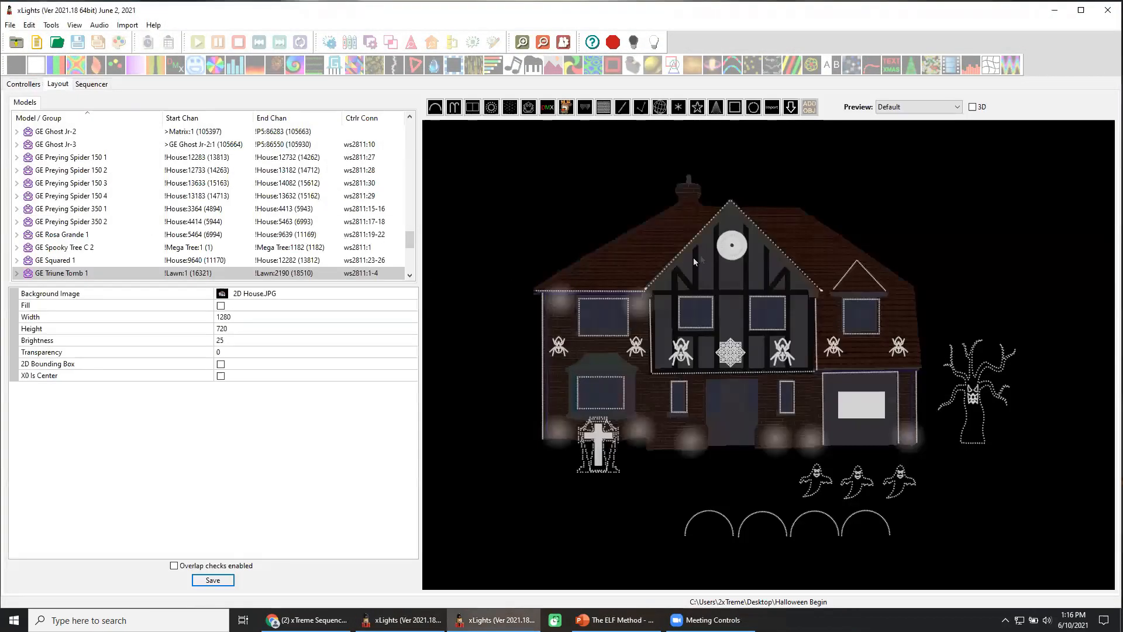
pyautogui.click(727, 253)
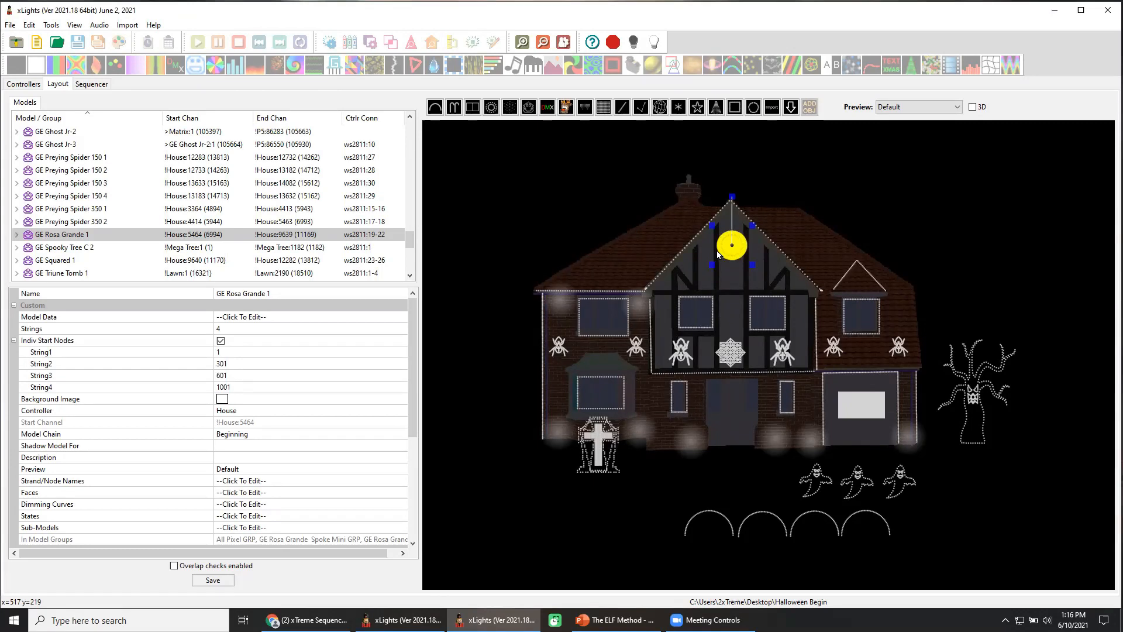
pyautogui.click(727, 284)
pyautogui.click(728, 254)
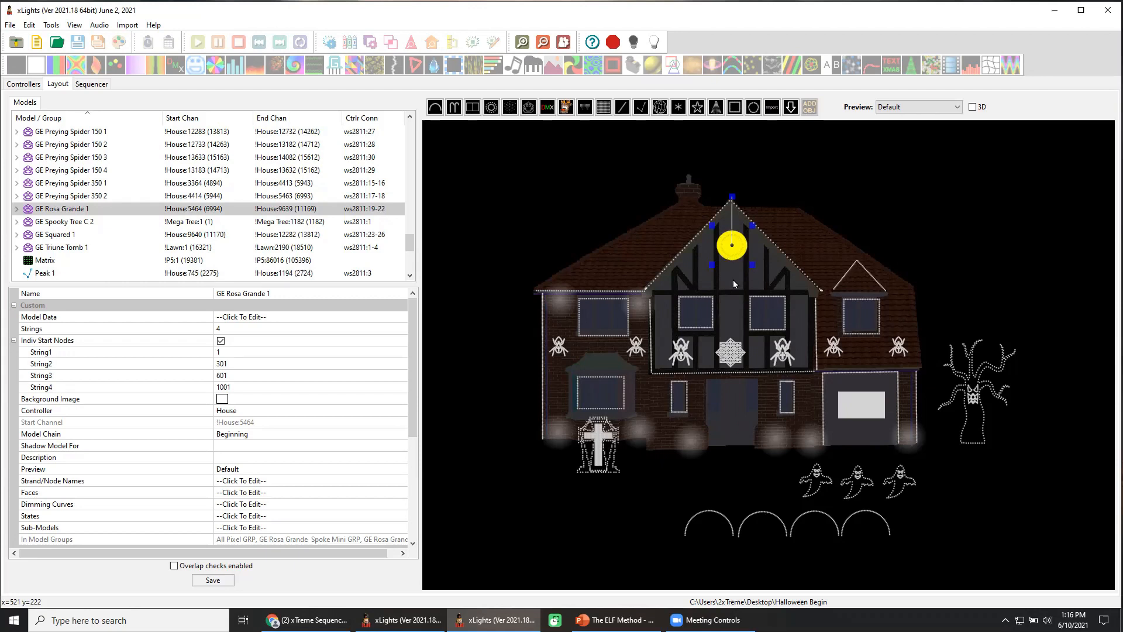
pyautogui.click(732, 279)
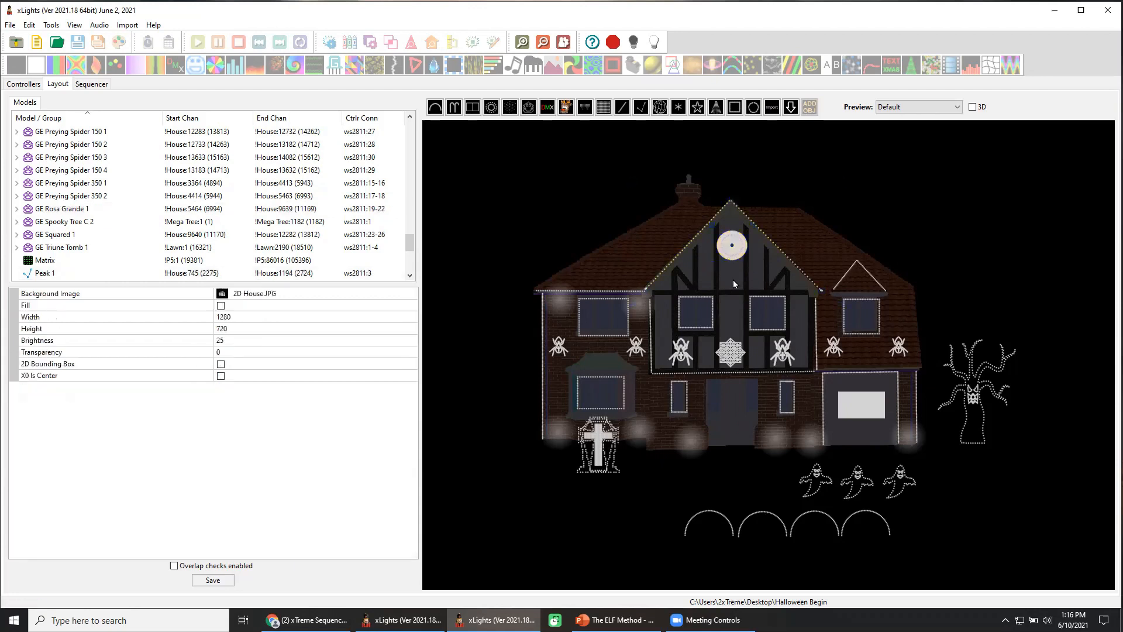
pyautogui.click(729, 248)
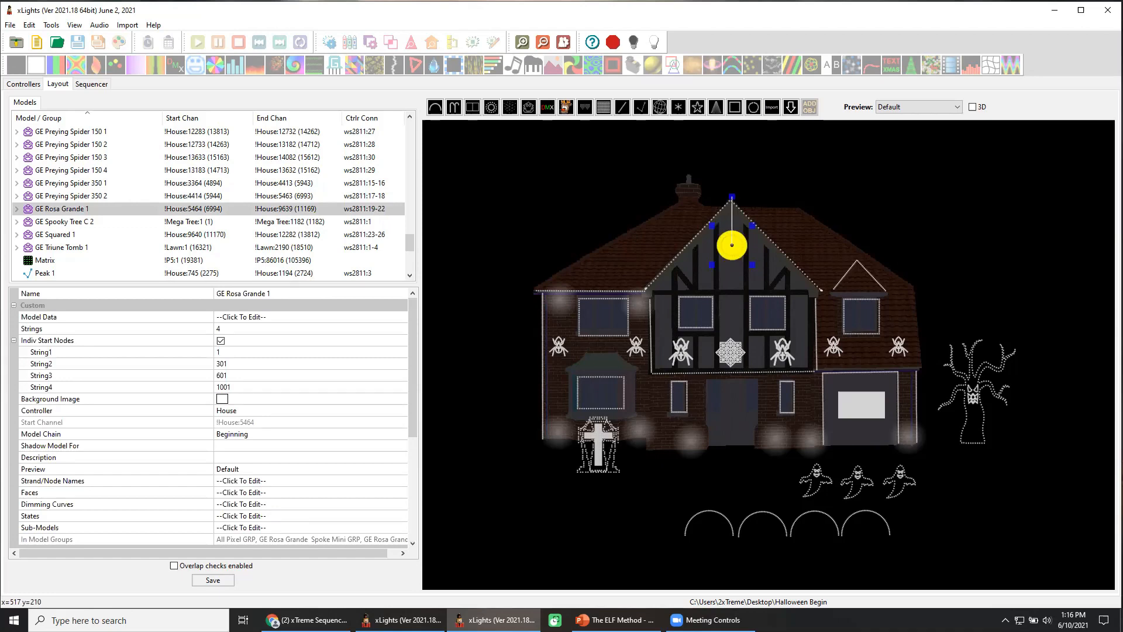
pyautogui.click(640, 216)
pyautogui.click(740, 255)
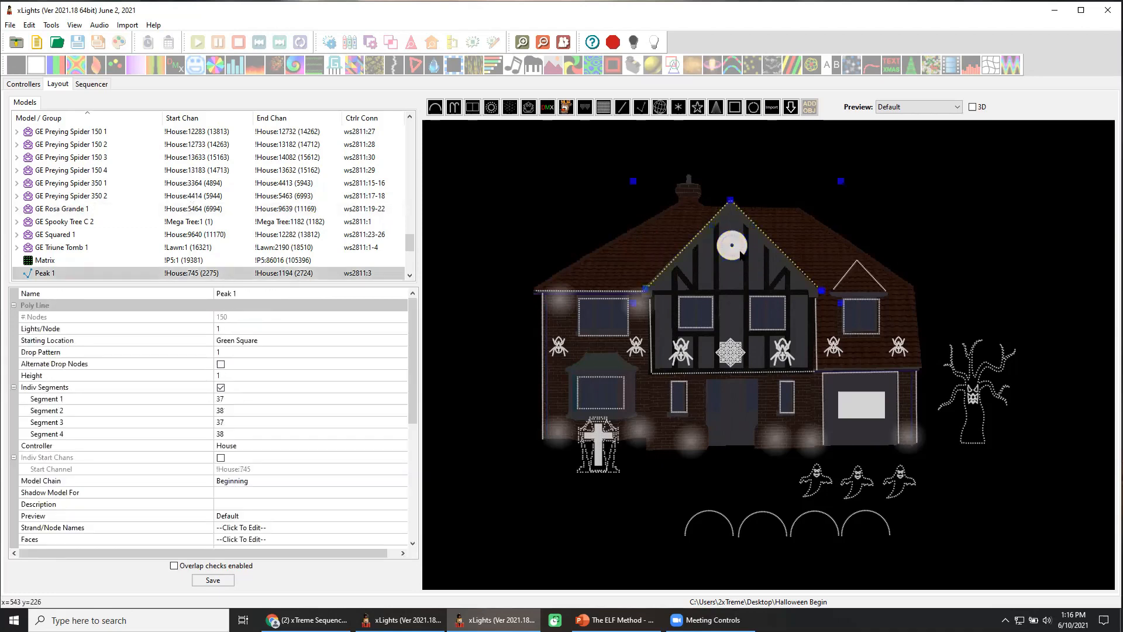
pyautogui.click(740, 255)
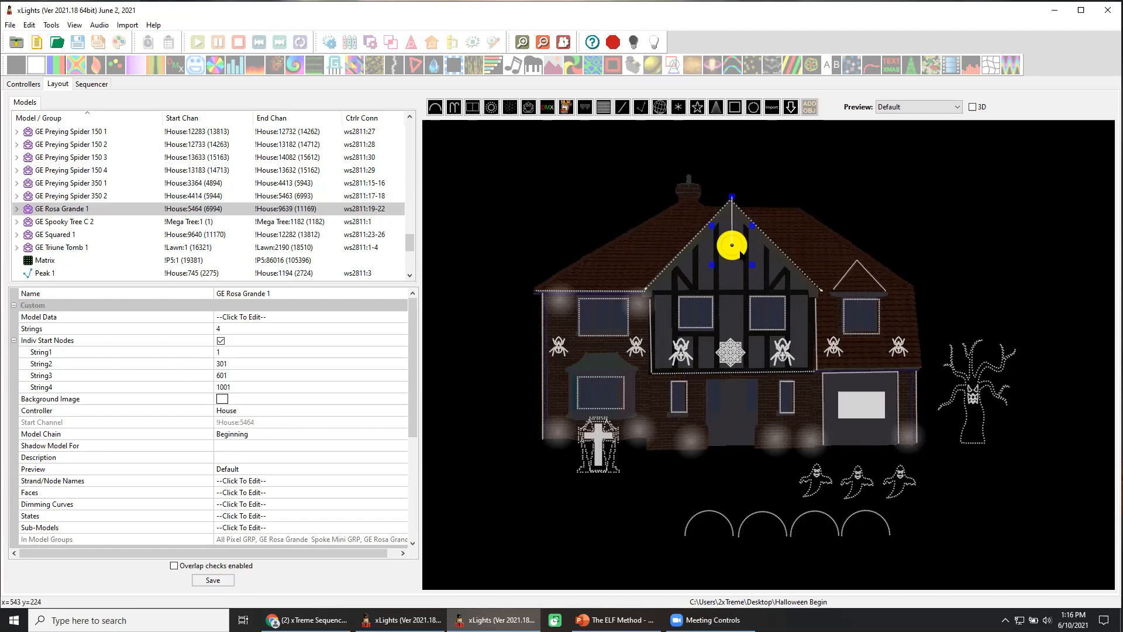
pyautogui.click(858, 231)
pyautogui.click(732, 252)
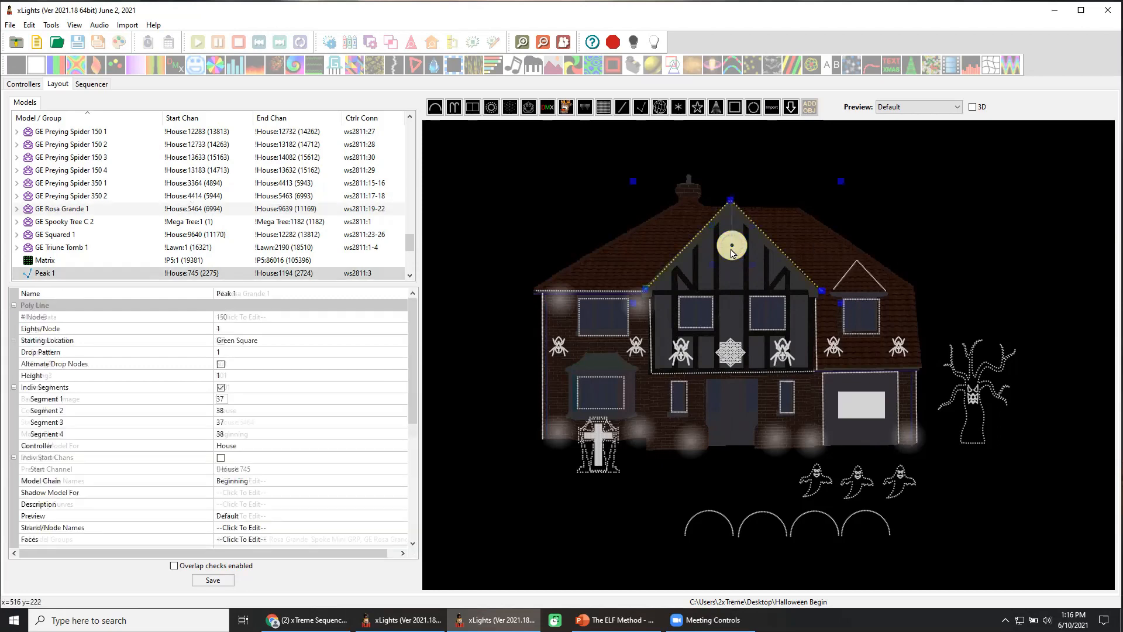
pyautogui.click(732, 253)
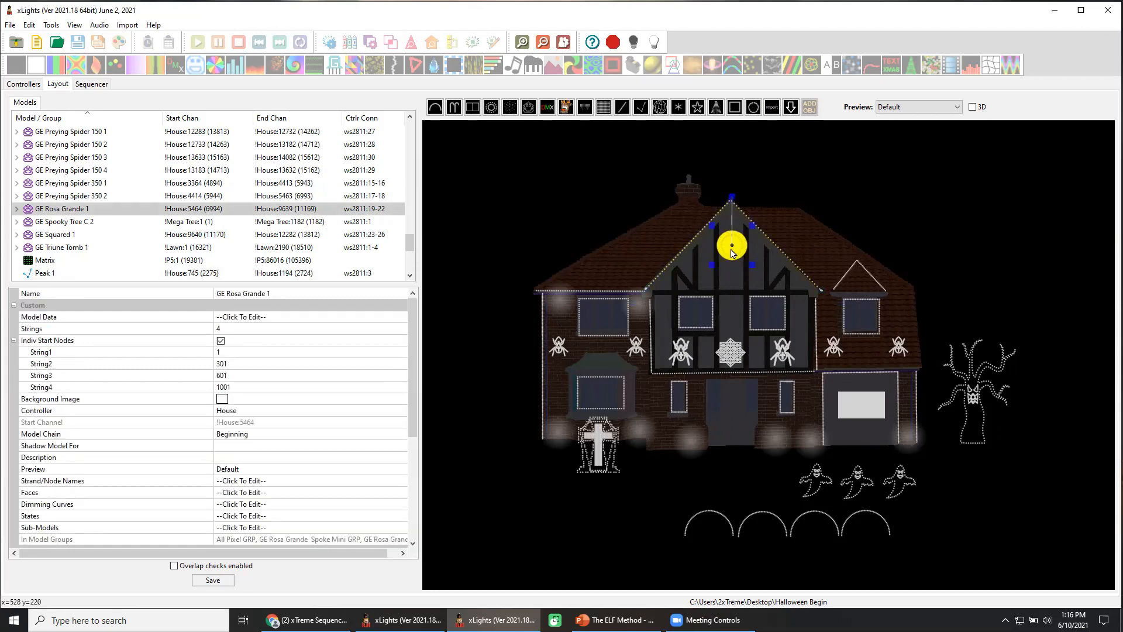
pyautogui.click(601, 244)
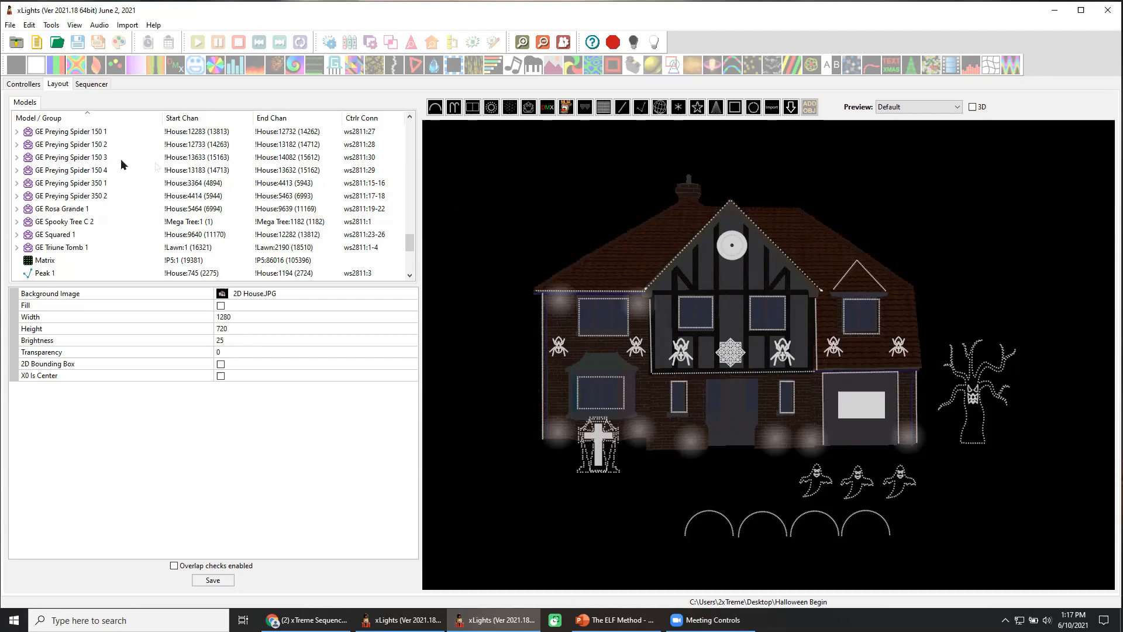
# Step: Upload the output configuration to the House controller at 192.168.1.57
pyautogui.click(23, 85)
pyautogui.click(259, 189)
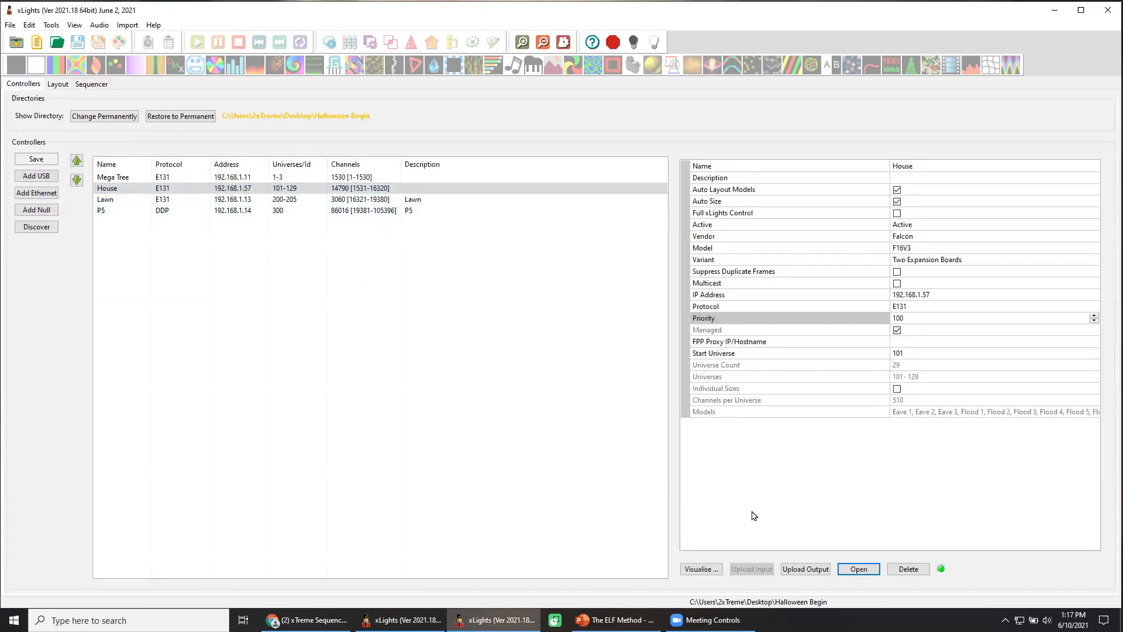
pyautogui.click(810, 570)
pyautogui.click(812, 571)
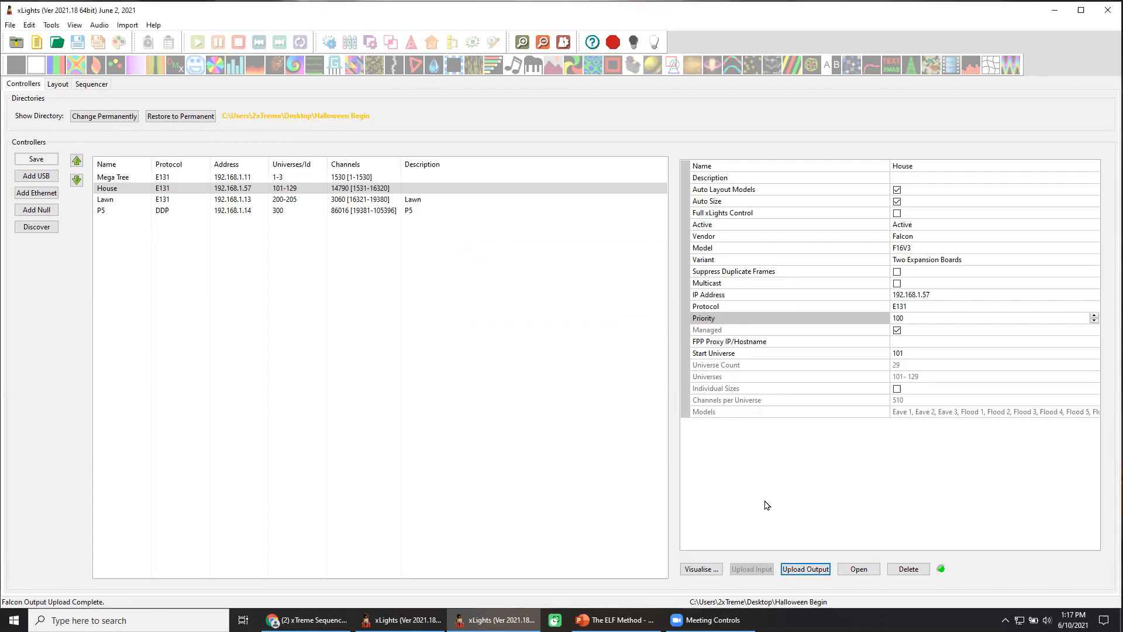
# Step: Open the House controller's web page and check its uploaded E131 universes and all 48 string port entries
pyautogui.click(849, 569)
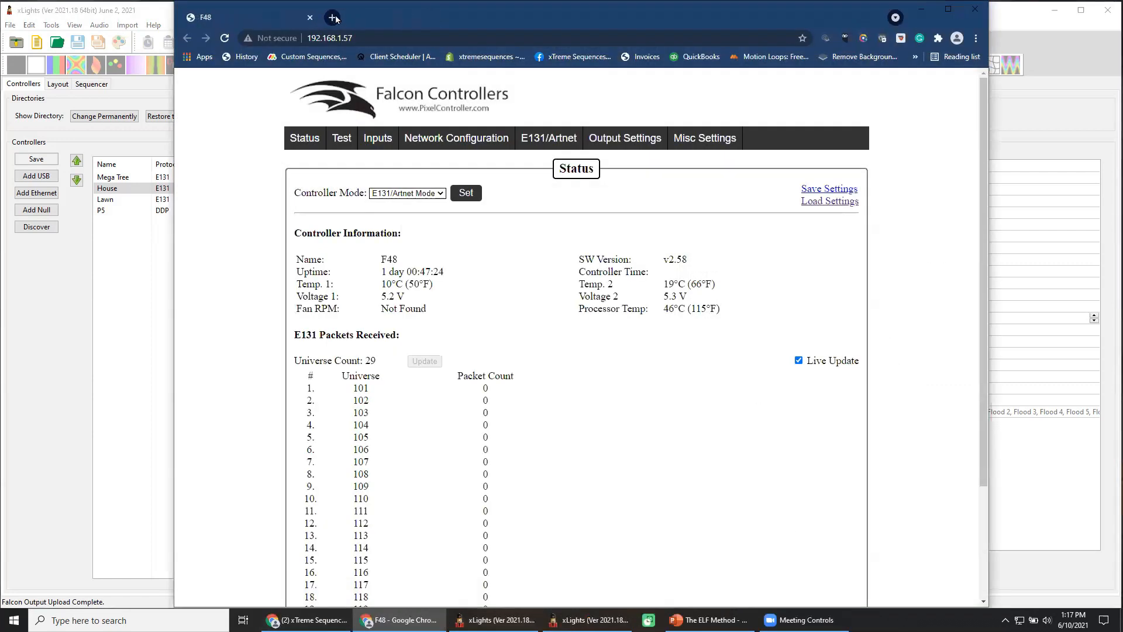
pyautogui.doubleClick(377, 15)
pyautogui.click(517, 127)
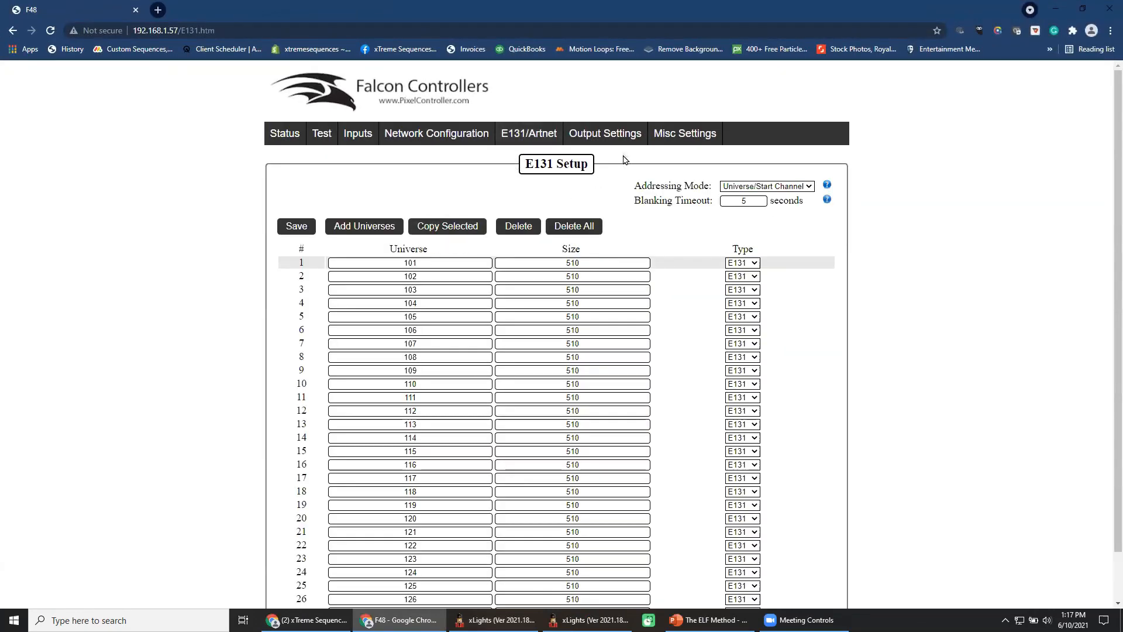
pyautogui.moveTo(611, 136)
pyautogui.click(606, 160)
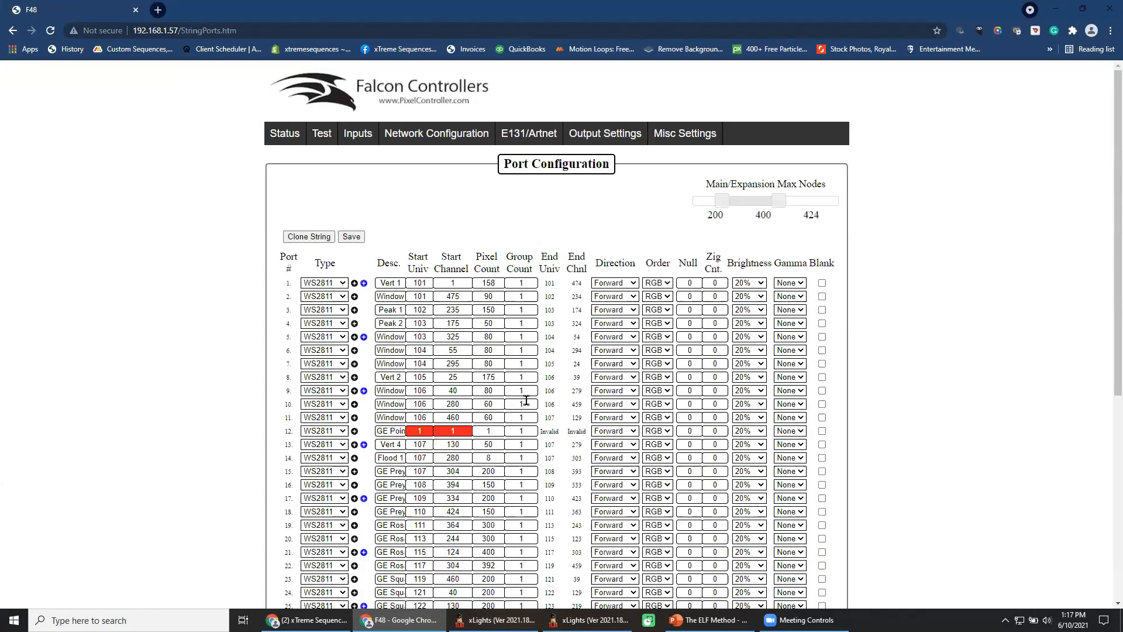
pyautogui.scroll(-3, 526, 400)
pyautogui.scroll(-3, 525, 400)
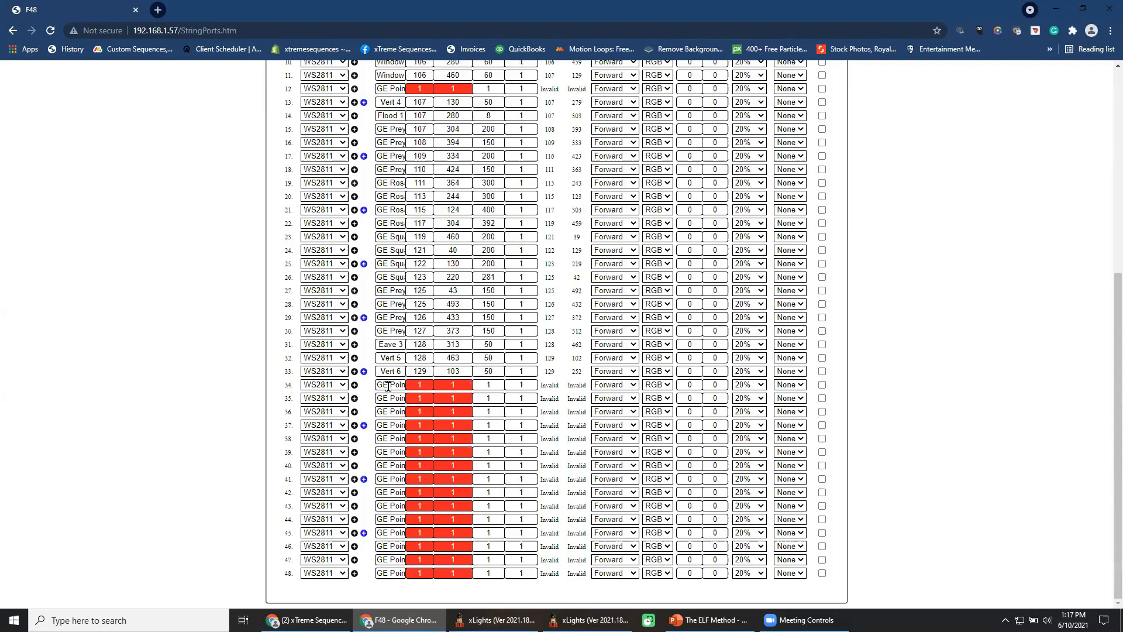
pyautogui.scroll(3, 389, 385)
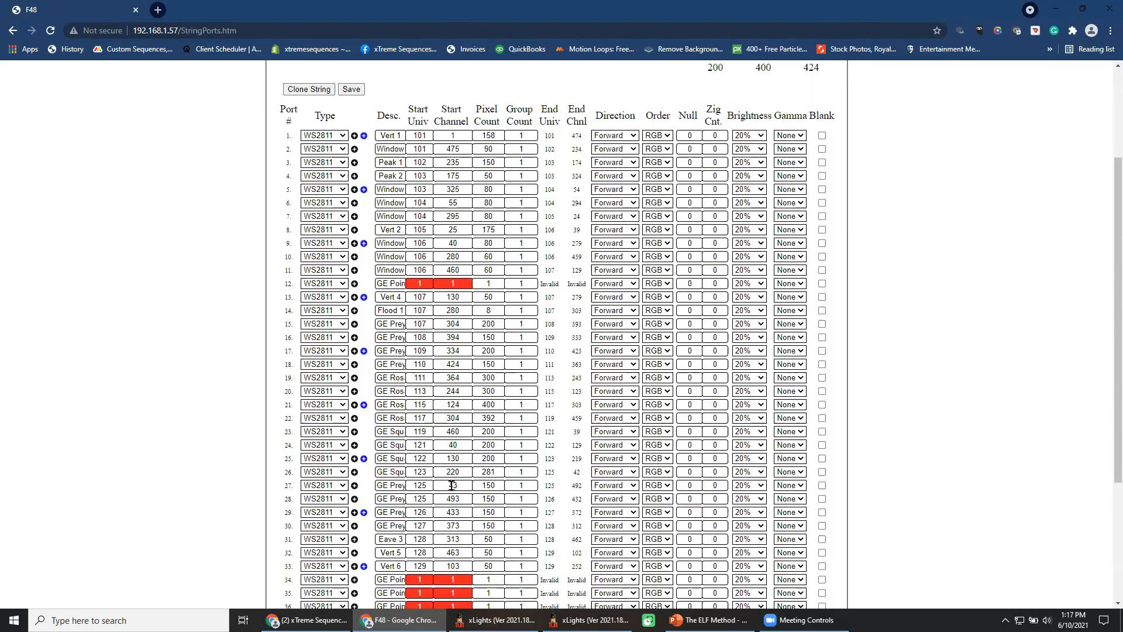
pyautogui.scroll(-3, 451, 485)
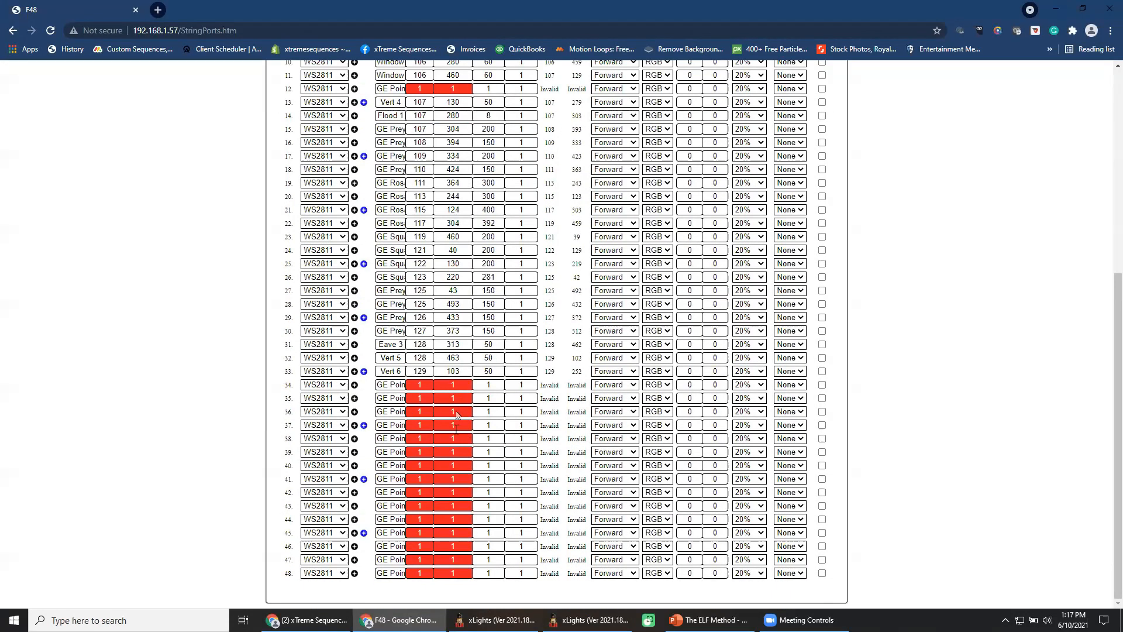
pyautogui.scroll(3, 456, 446)
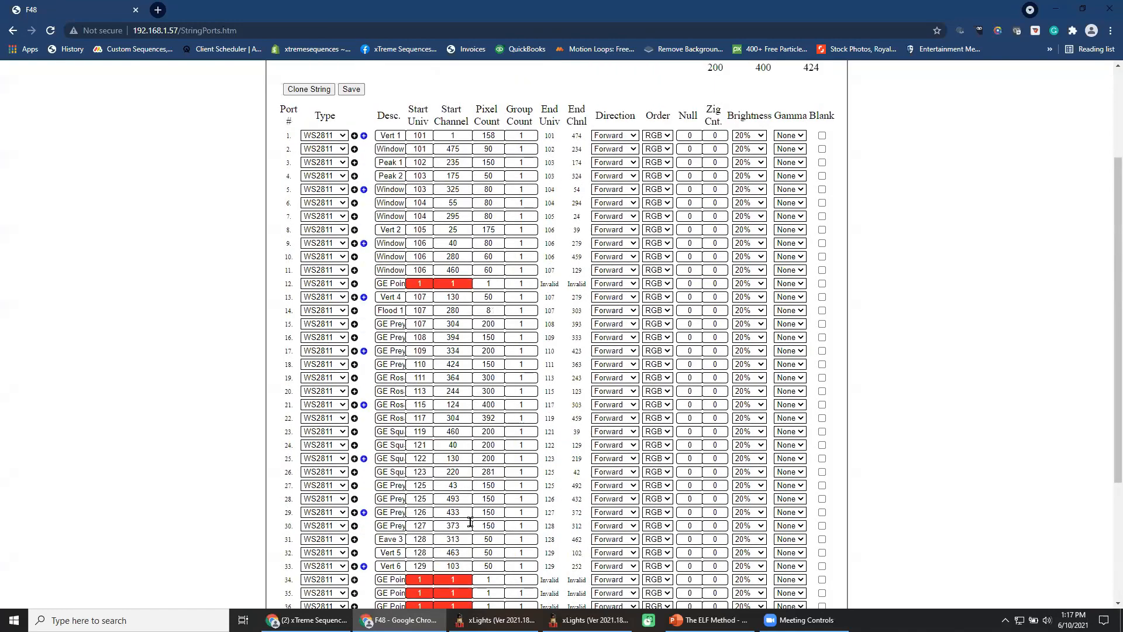
pyautogui.scroll(3, 483, 506)
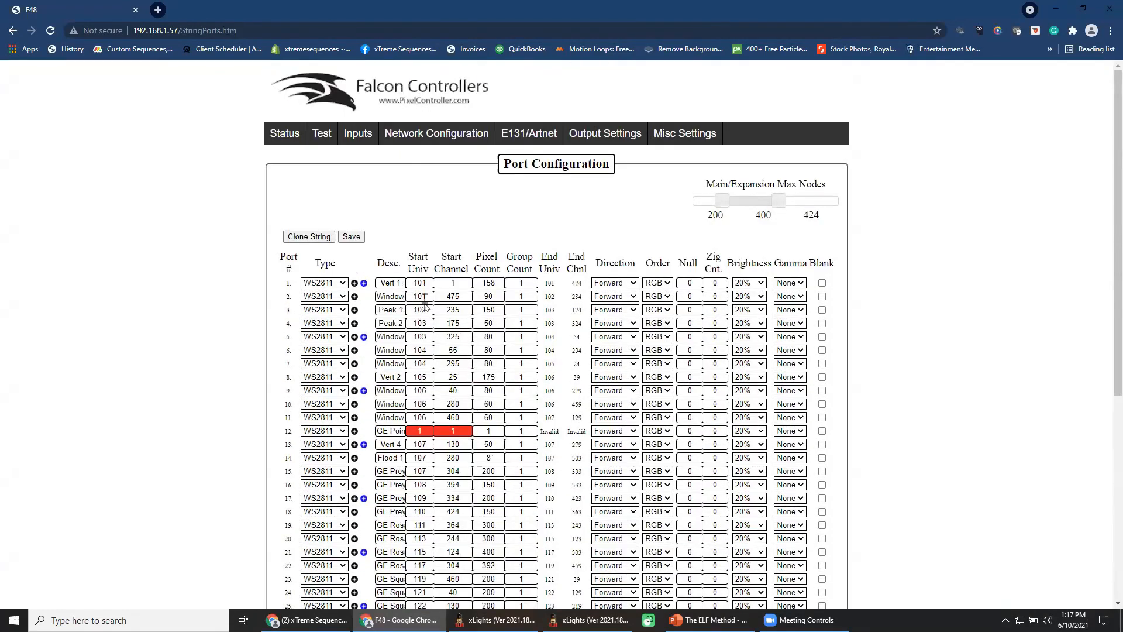
# Step: In the string port configuration, set port 12's start universe to 101 and its pixel count to 0
pyautogui.moveTo(429, 284); pyautogui.dragTo(403, 285)
pyautogui.hotkey('ctrl', 'c')
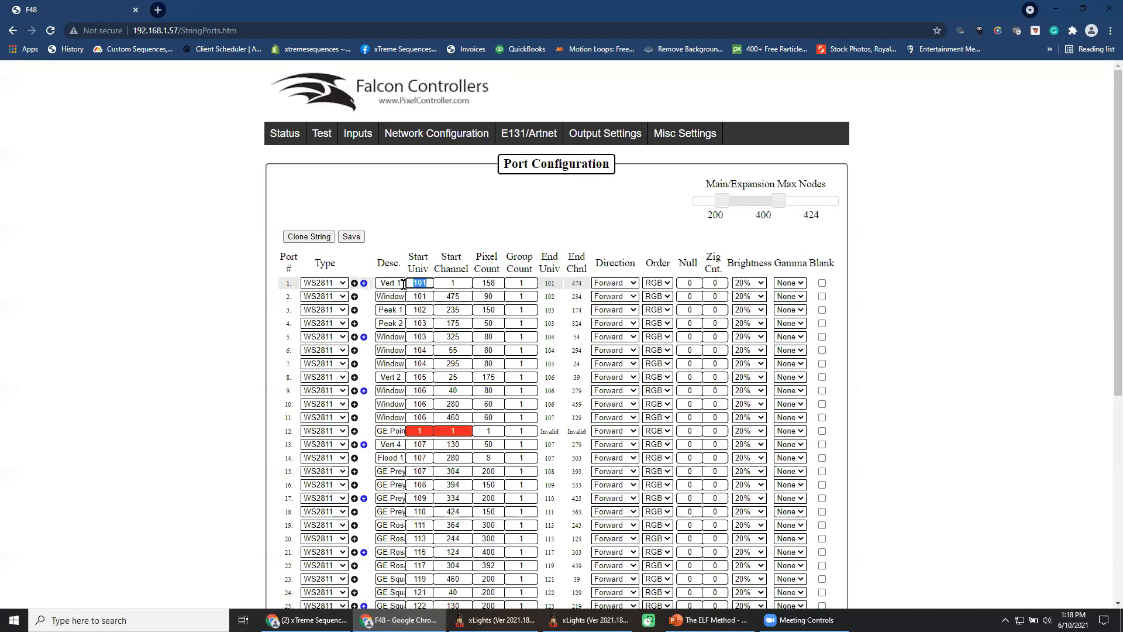
pyautogui.click(424, 431)
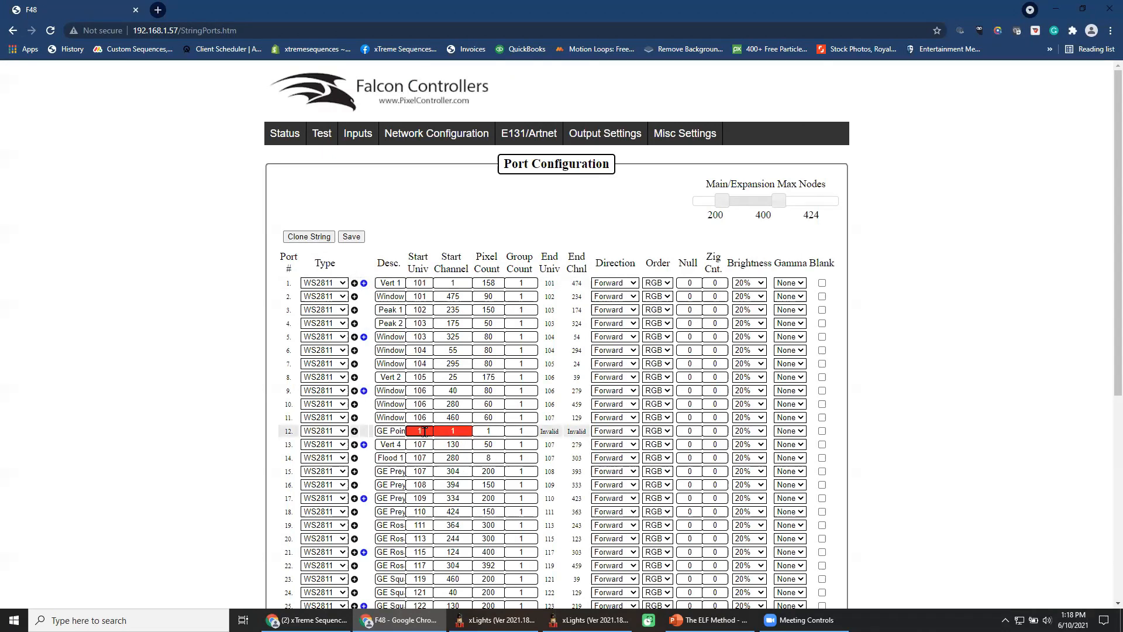
pyautogui.hotkey('ctrl', 'v')
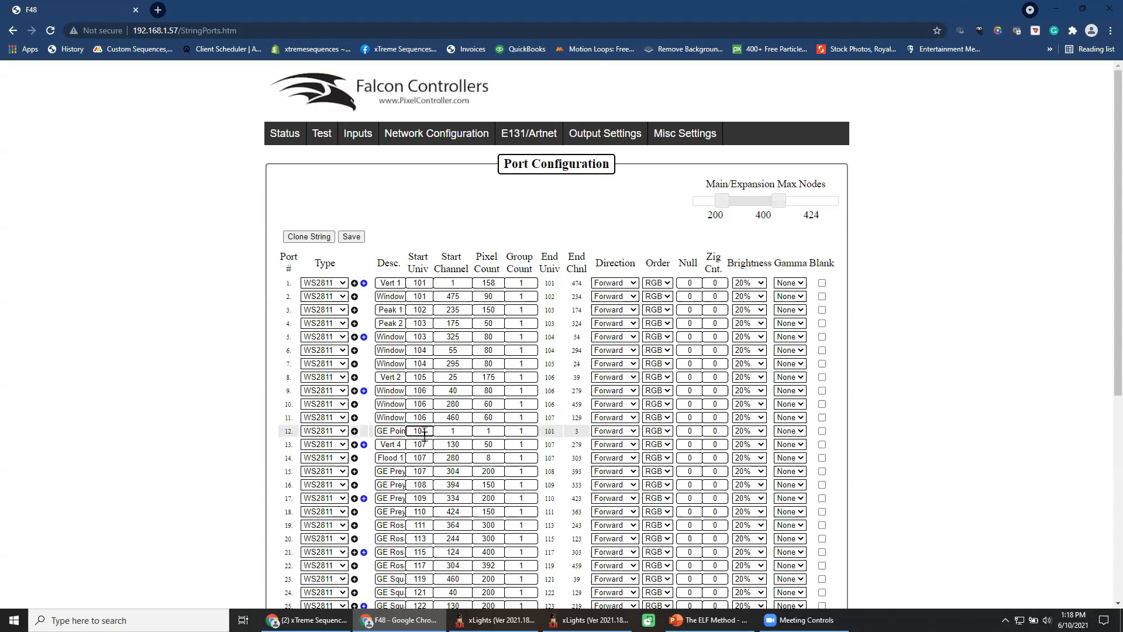
pyautogui.scroll(-3, 446, 474)
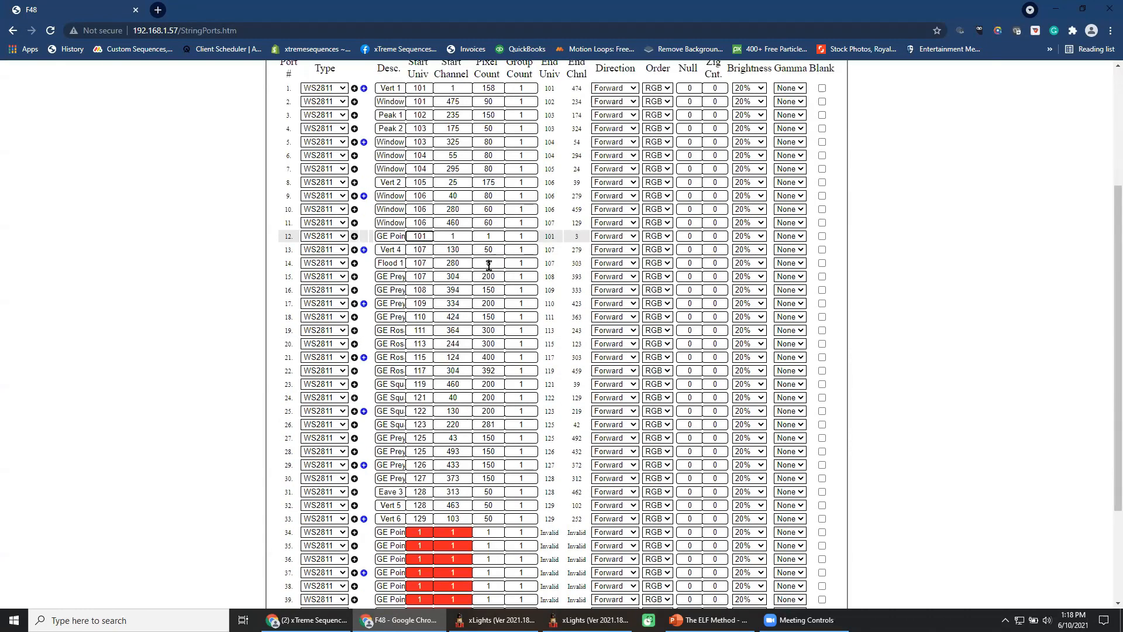
pyautogui.doubleClick(492, 237)
pyautogui.write('0')
pyautogui.click(501, 278)
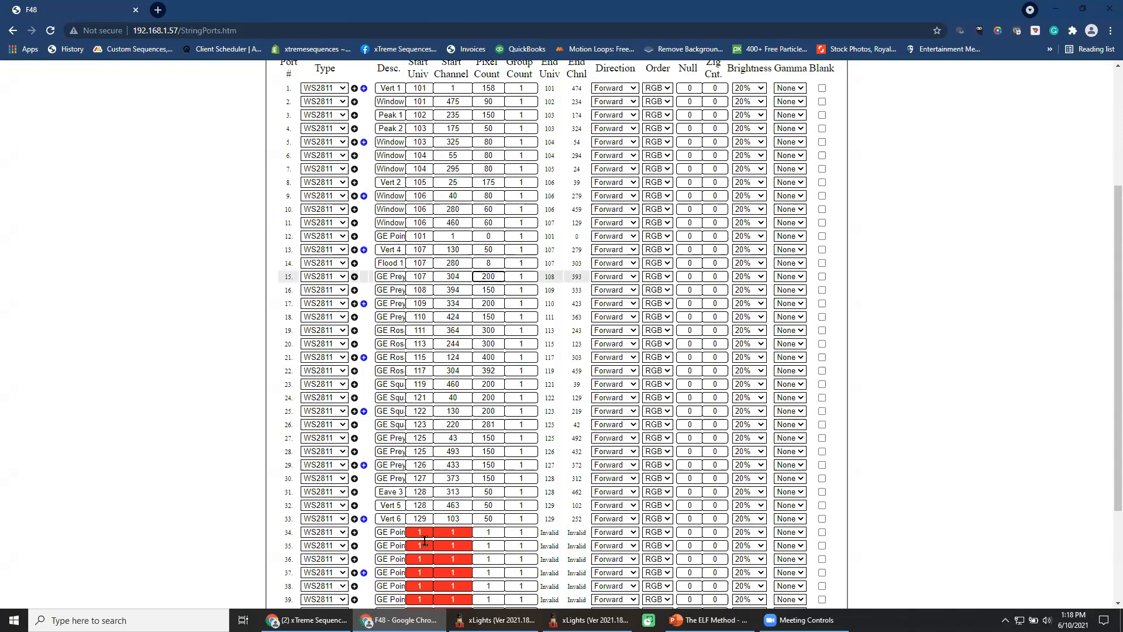
# Step: Set the start universe of string ports 34 to 48 to 101
pyautogui.scroll(-3, 510, 531)
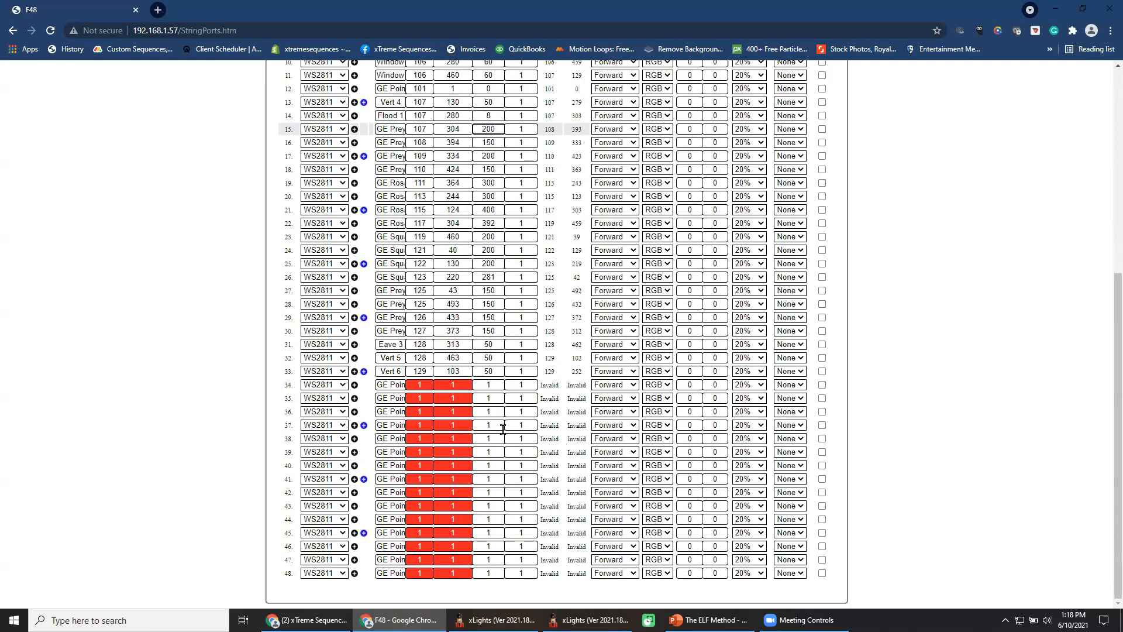
pyautogui.click(422, 385)
pyautogui.write('101')
pyautogui.click(423, 398)
pyautogui.write('101')
pyautogui.click(427, 412)
pyautogui.write('101')
pyautogui.click(431, 422)
pyautogui.write('101')
pyautogui.click(431, 439)
pyautogui.write('101')
pyautogui.click(430, 452)
pyautogui.write('101')
pyautogui.click(429, 465)
pyautogui.write('101')
pyautogui.click(429, 478)
pyautogui.write('101')
pyautogui.click(430, 492)
pyautogui.write('101')
pyautogui.click(431, 506)
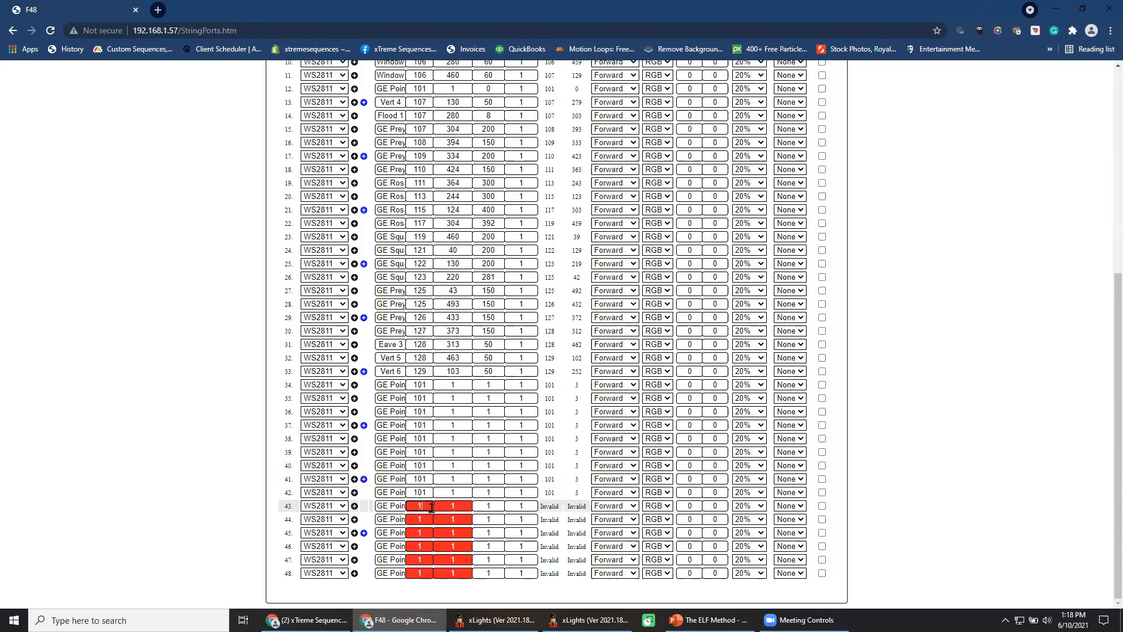
pyautogui.write('101')
pyautogui.click(430, 519)
pyautogui.write('101')
pyautogui.click(428, 532)
pyautogui.write('101')
pyautogui.click(426, 546)
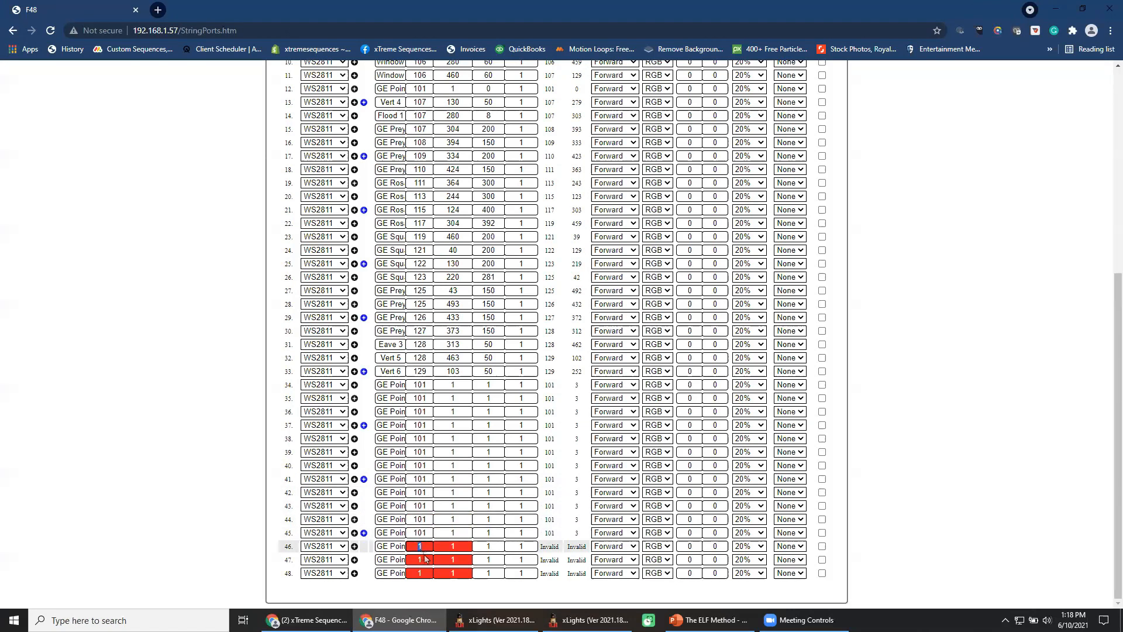
pyautogui.write('101')
pyautogui.click(427, 559)
pyautogui.write('101')
pyautogui.click(427, 573)
pyautogui.write('101')
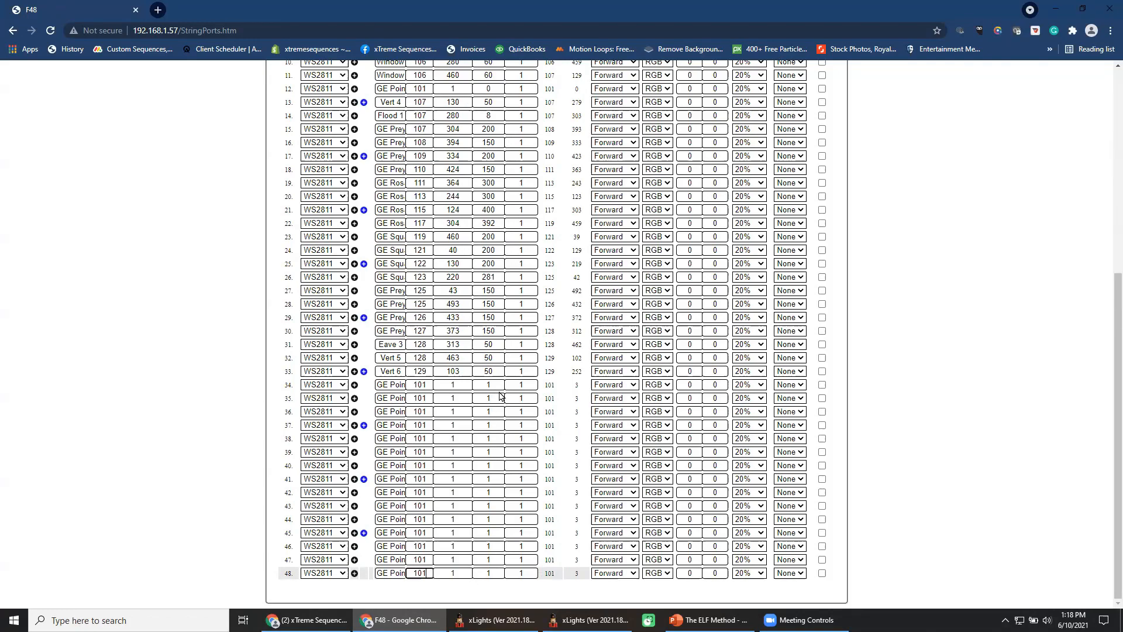
pyautogui.scroll(6, 484, 468)
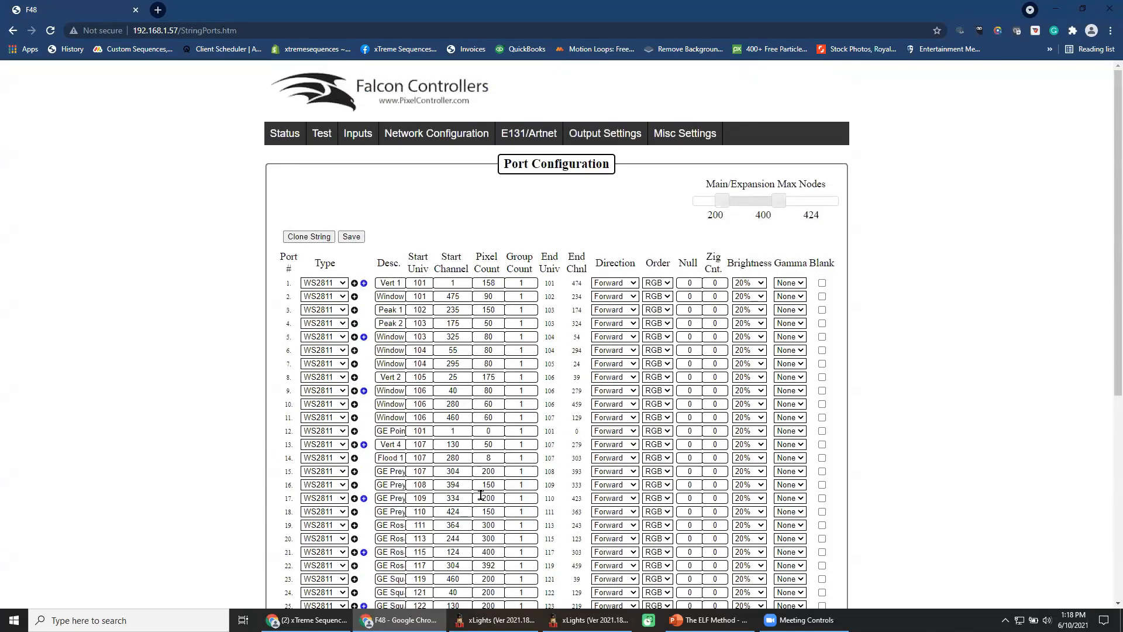
# Step: Save the string port configuration to the controller and check the entries for ports 34 to 48
pyautogui.click(353, 237)
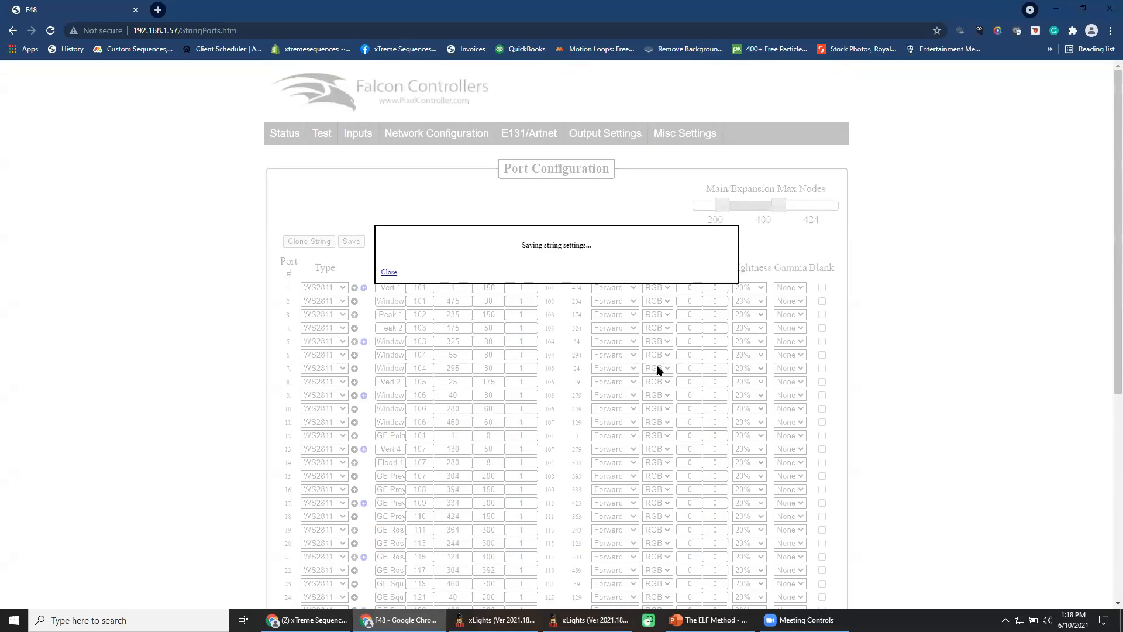
pyautogui.scroll(-6, 919, 405)
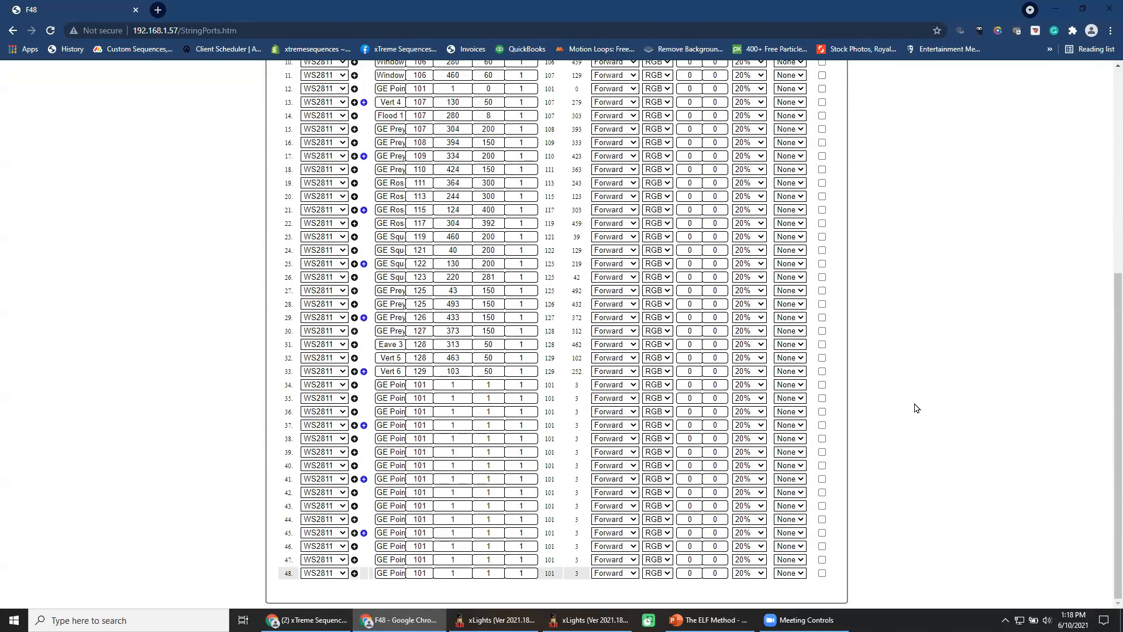
pyautogui.scroll(6, 768, 392)
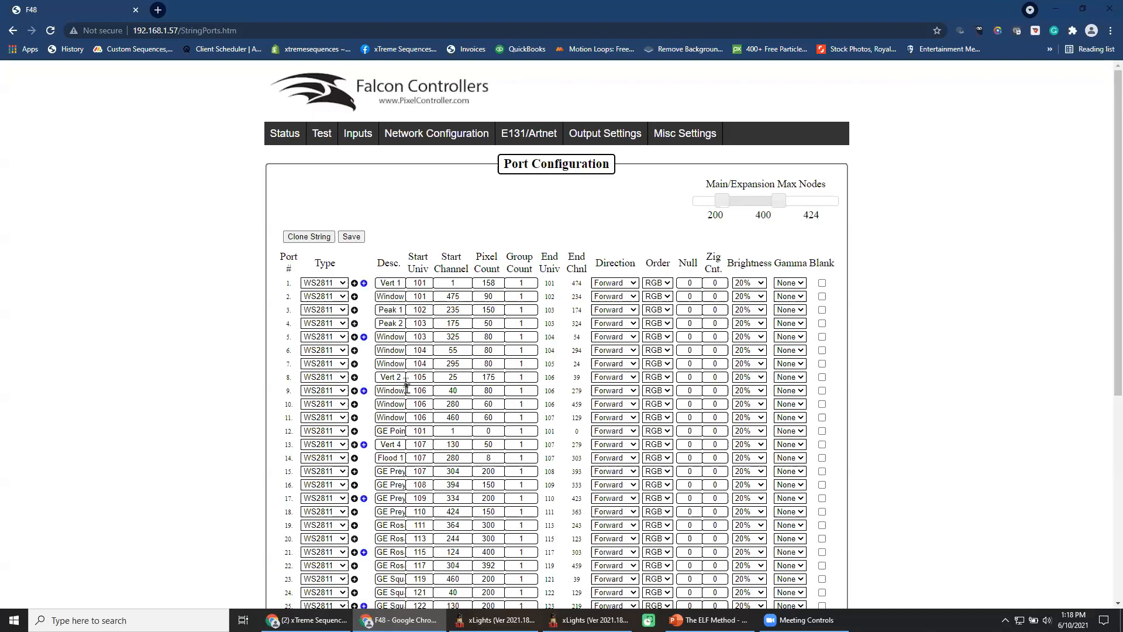
# Step: Review the start universe, start channel and pixel count of all 48 string ports, along with the main/expansion maximum nodes
pyautogui.scroll(-3, 414, 400)
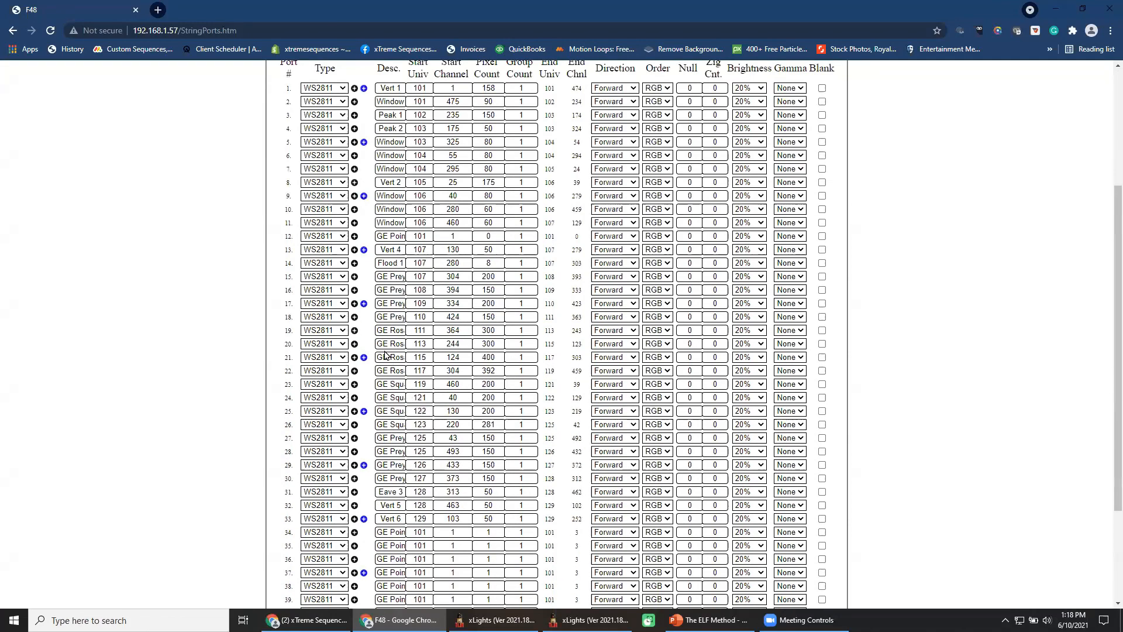
pyautogui.scroll(-3, 385, 354)
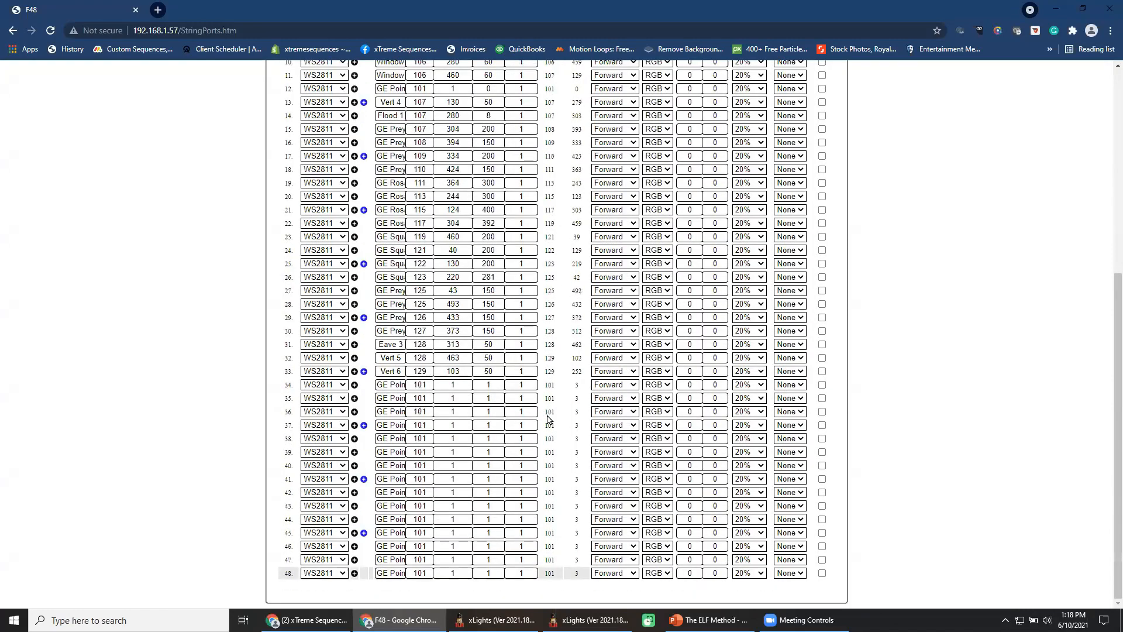
pyautogui.scroll(5, 549, 418)
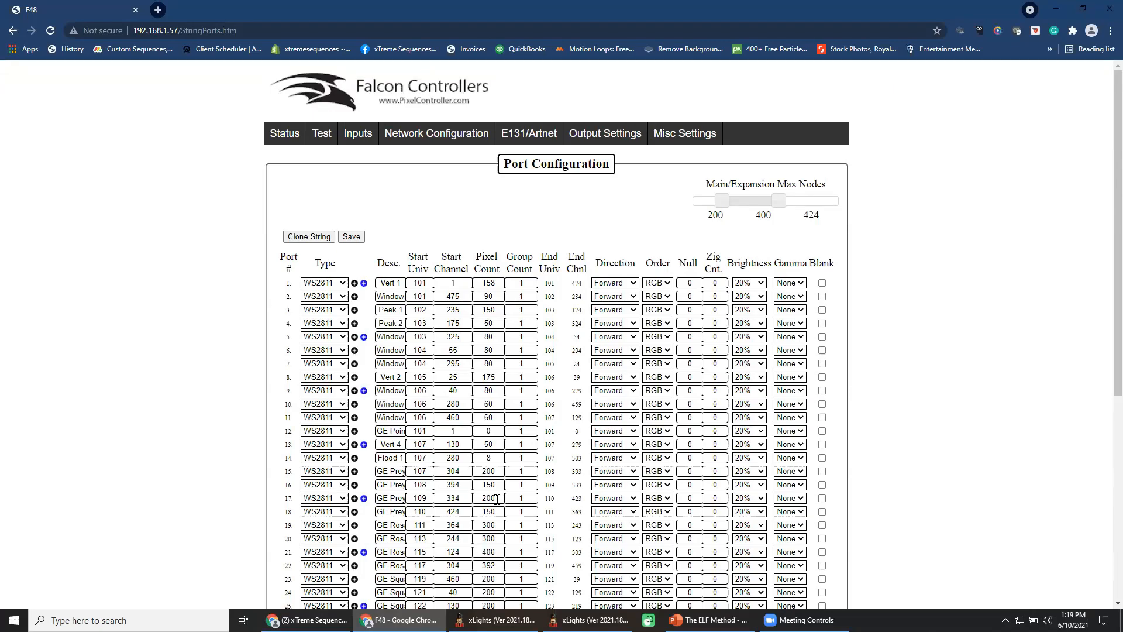
pyautogui.scroll(-3, 496, 500)
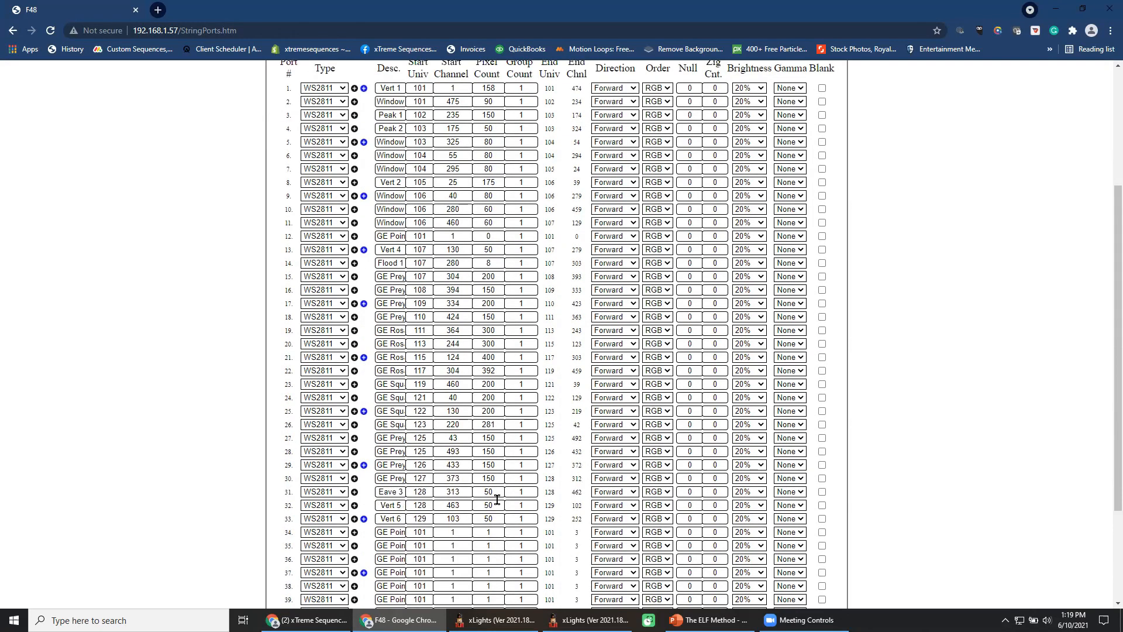
pyautogui.scroll(3, 500, 502)
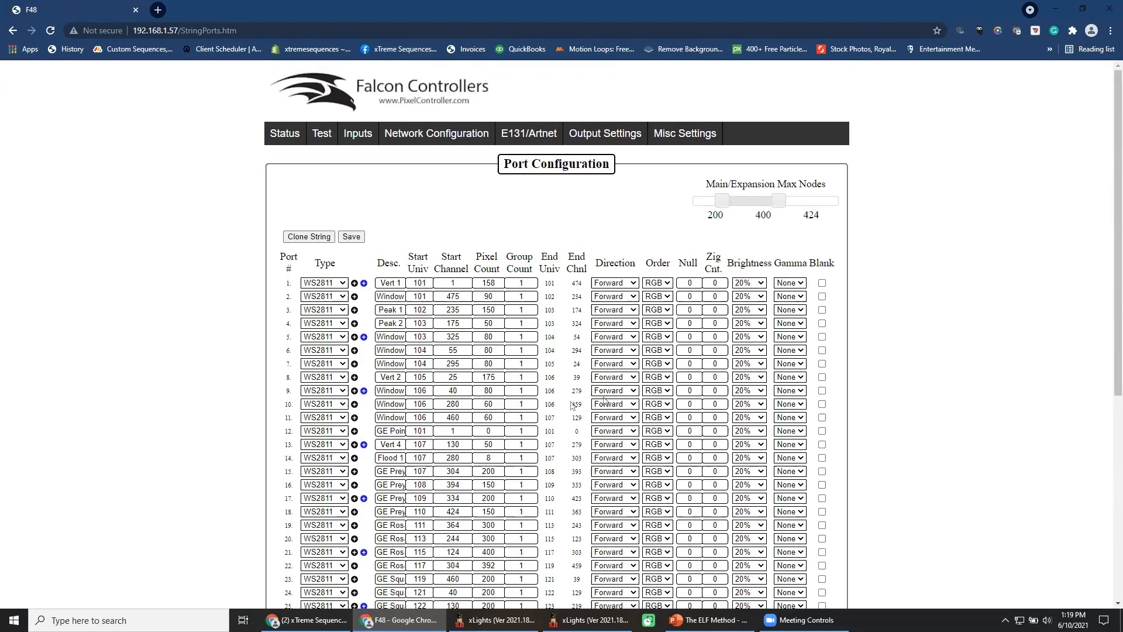
pyautogui.scroll(-5, 537, 440)
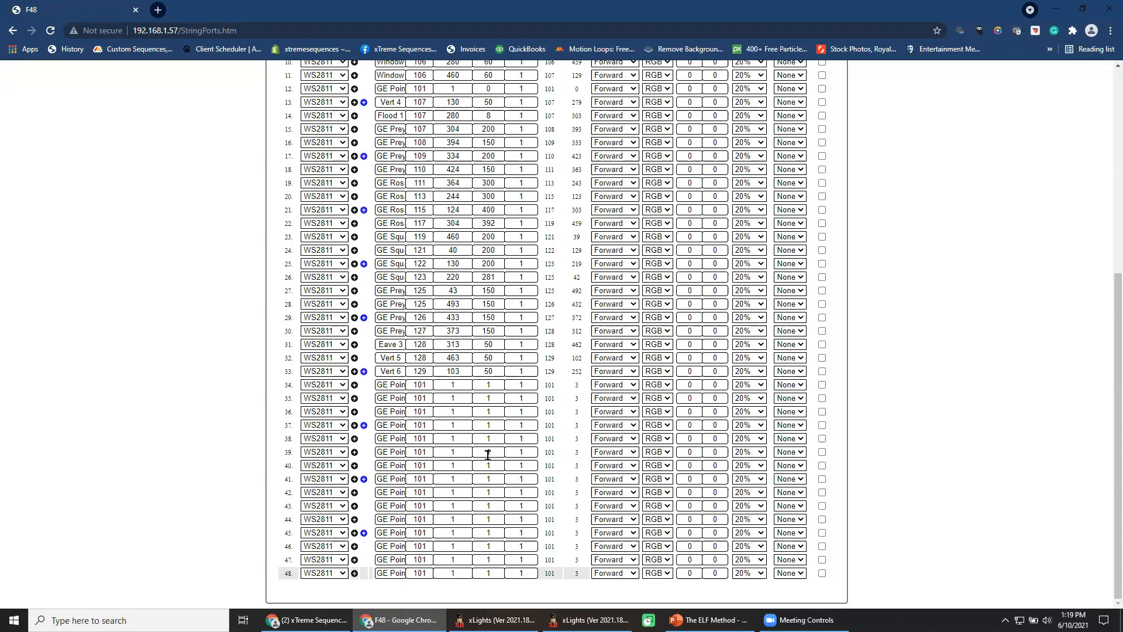
pyautogui.scroll(6, 526, 363)
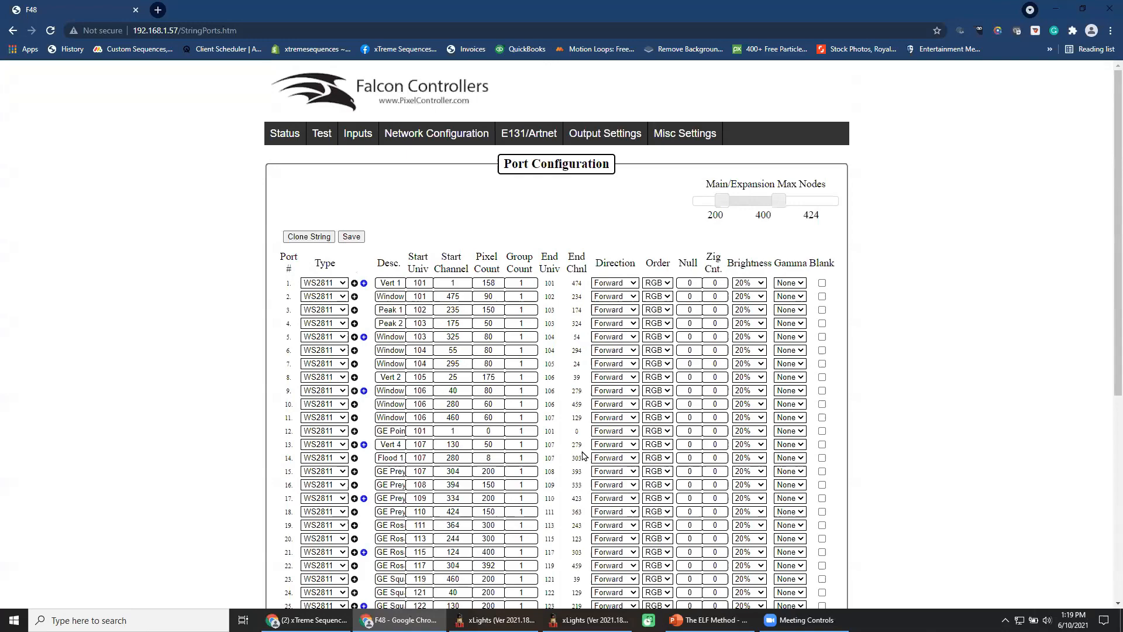
pyautogui.scroll(-6, 581, 456)
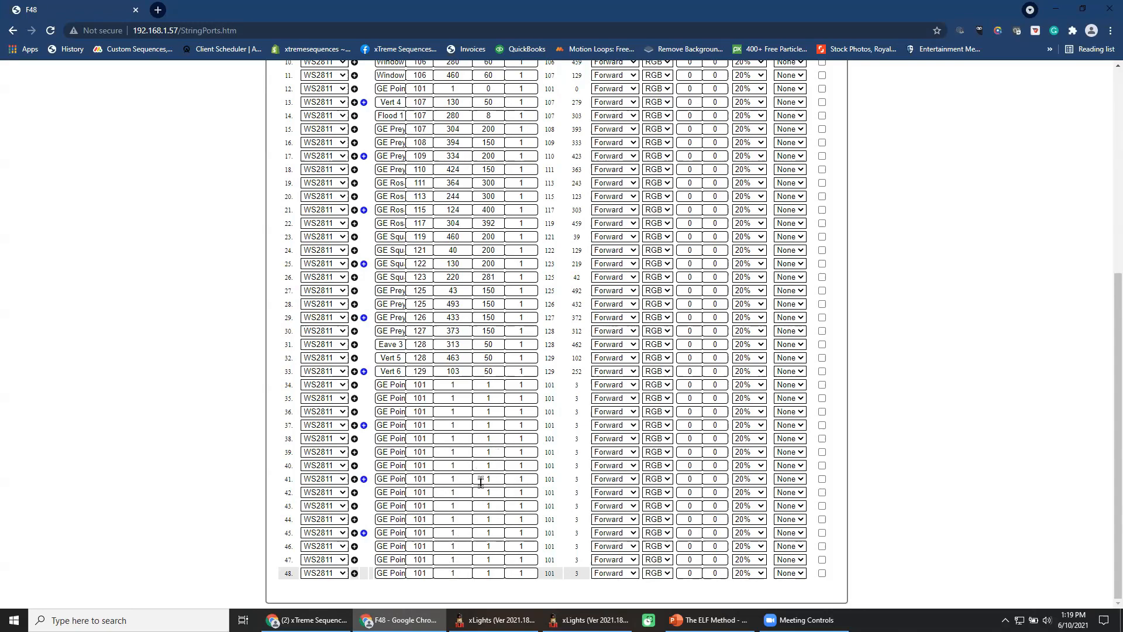
pyautogui.scroll(3, 477, 502)
pyautogui.scroll(5, 477, 502)
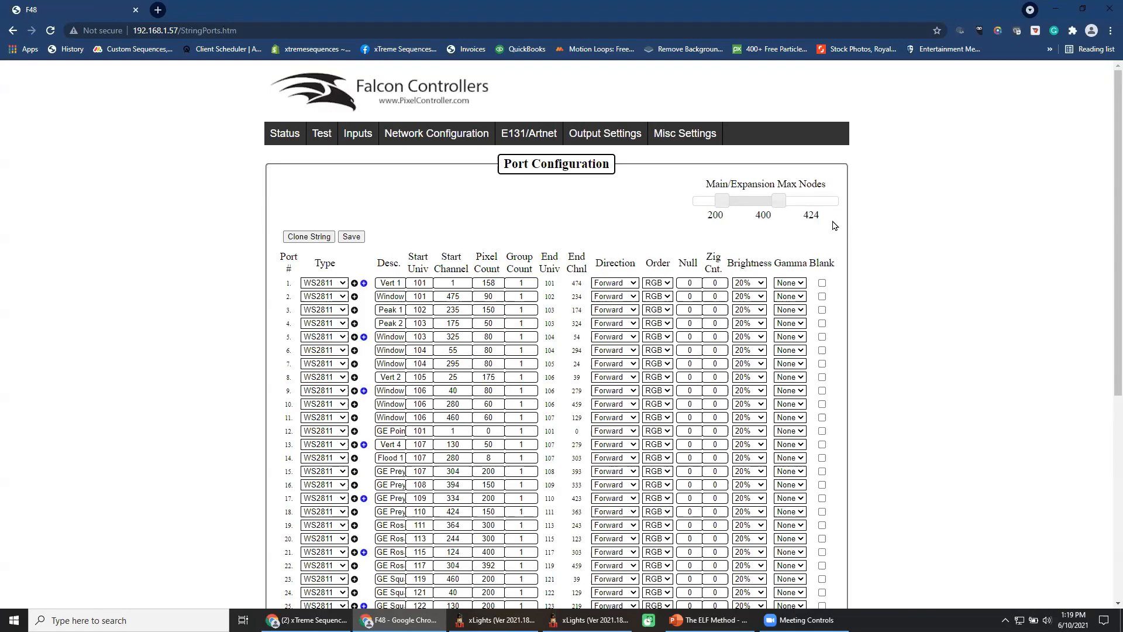
pyautogui.scroll(-5, 650, 415)
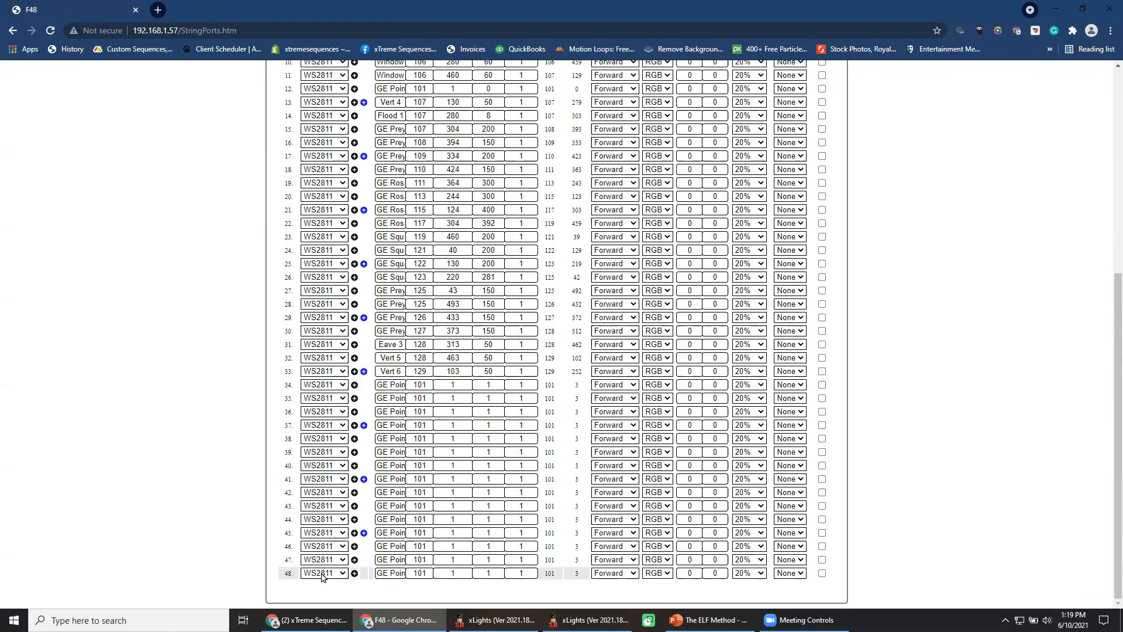
pyautogui.scroll(6, 646, 550)
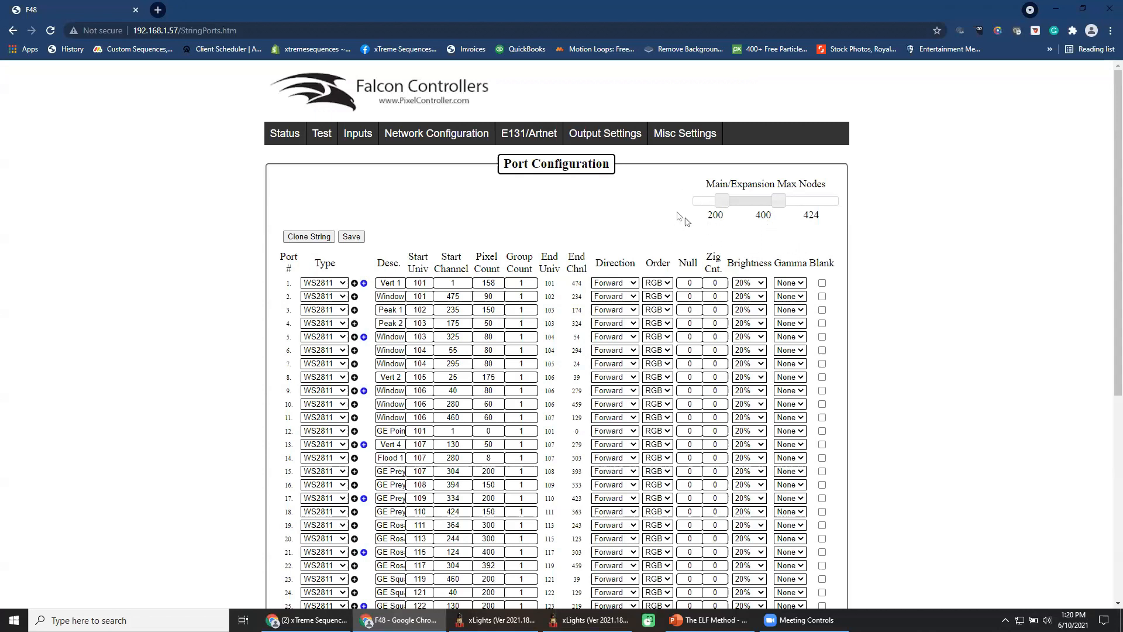
# Step: Switch to xLights and inspect the GE Triune Tomb 1, GE Squared 1, GE Rosa Grande 1 and GE Spooky Tree C 2 models
pyautogui.click(1057, 10)
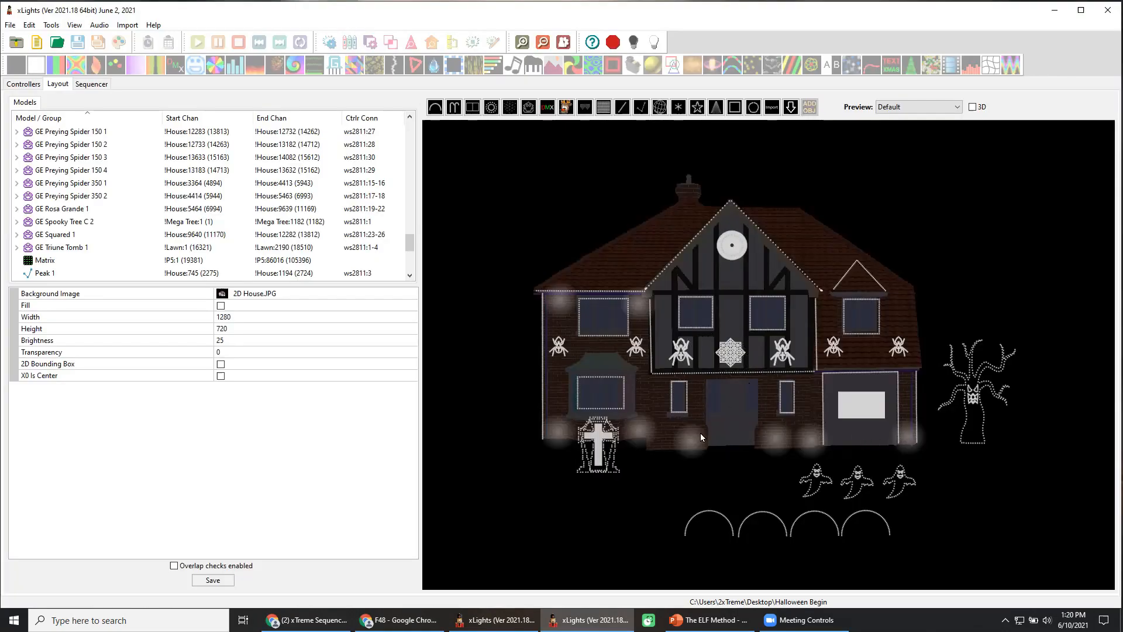
pyautogui.click(603, 455)
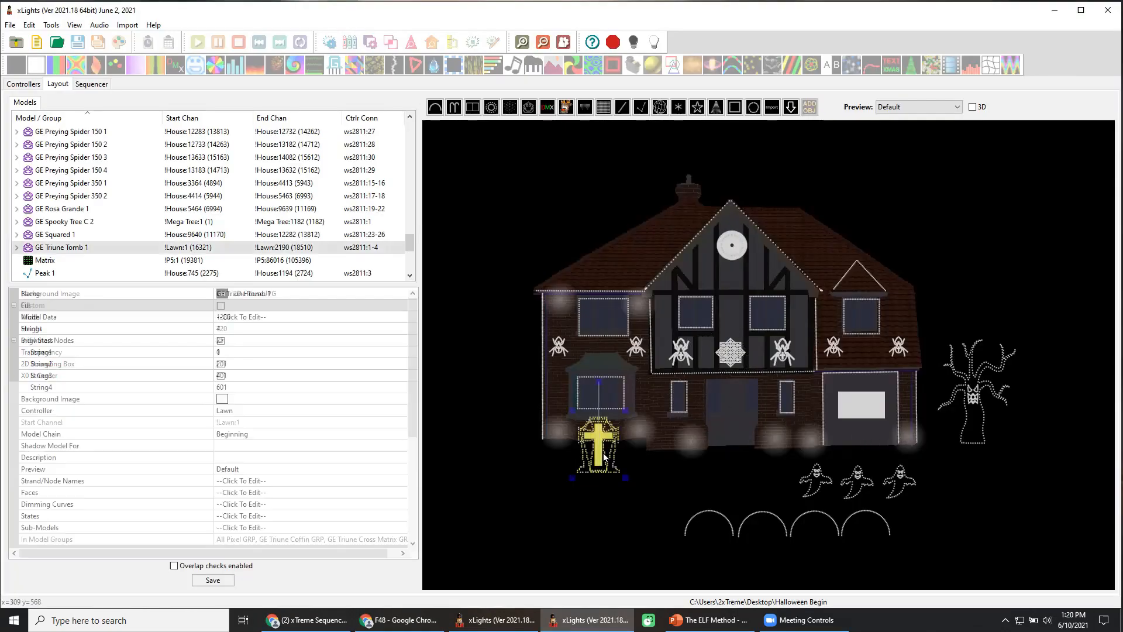
pyautogui.click(729, 358)
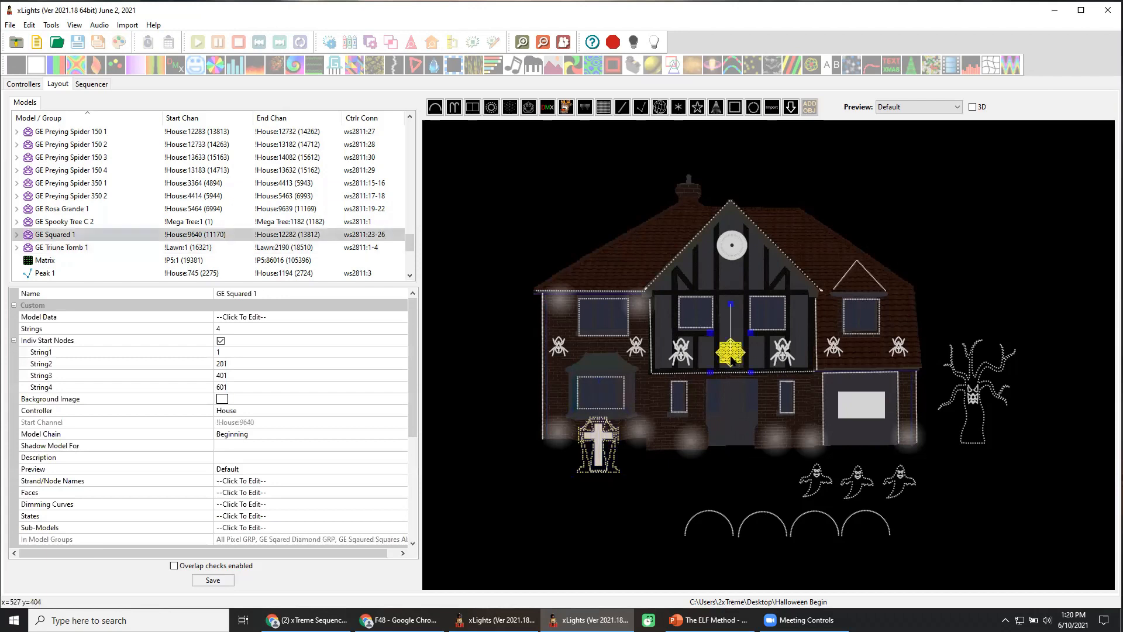
pyautogui.click(735, 257)
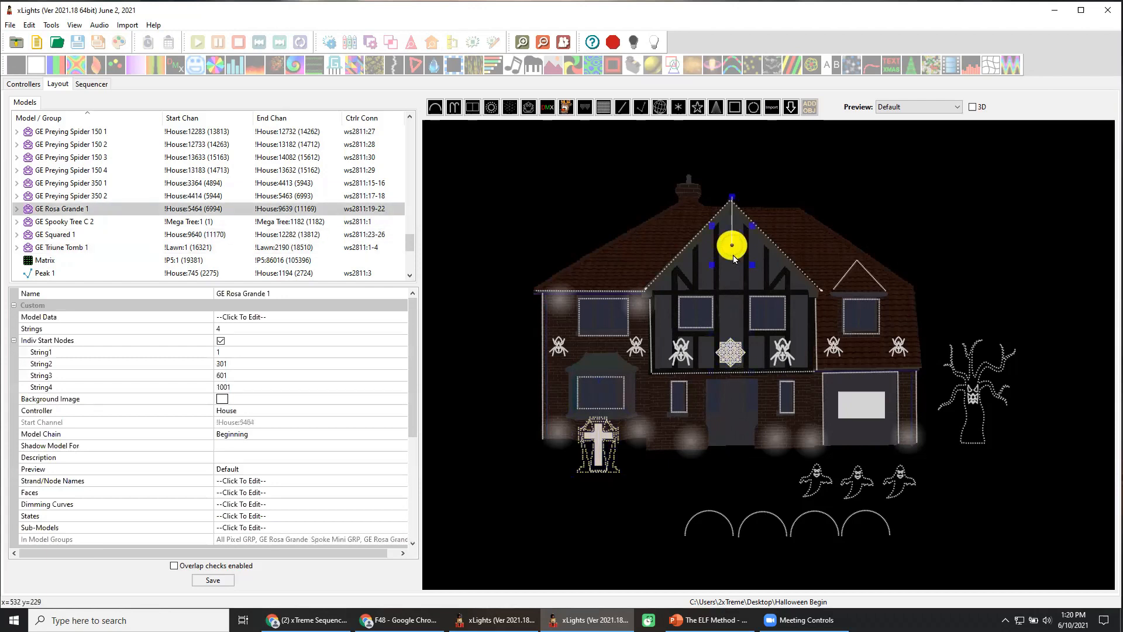
pyautogui.click(964, 413)
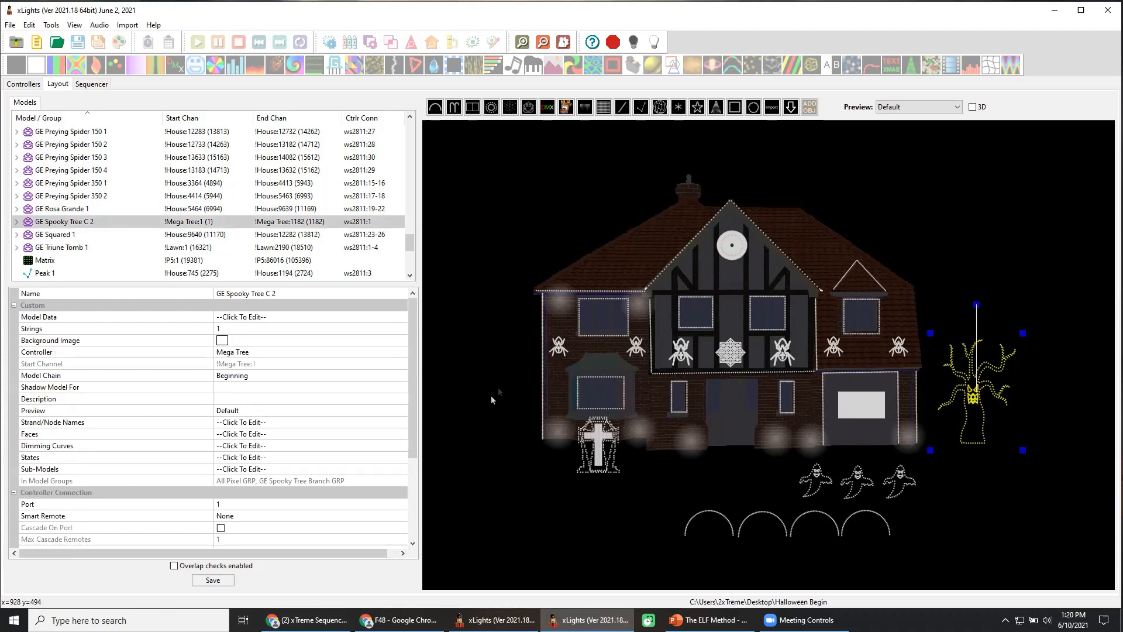
# Step: Export the layout's models to the desktop as a CSV file named Export ModelsEU
pyautogui.click(51, 25)
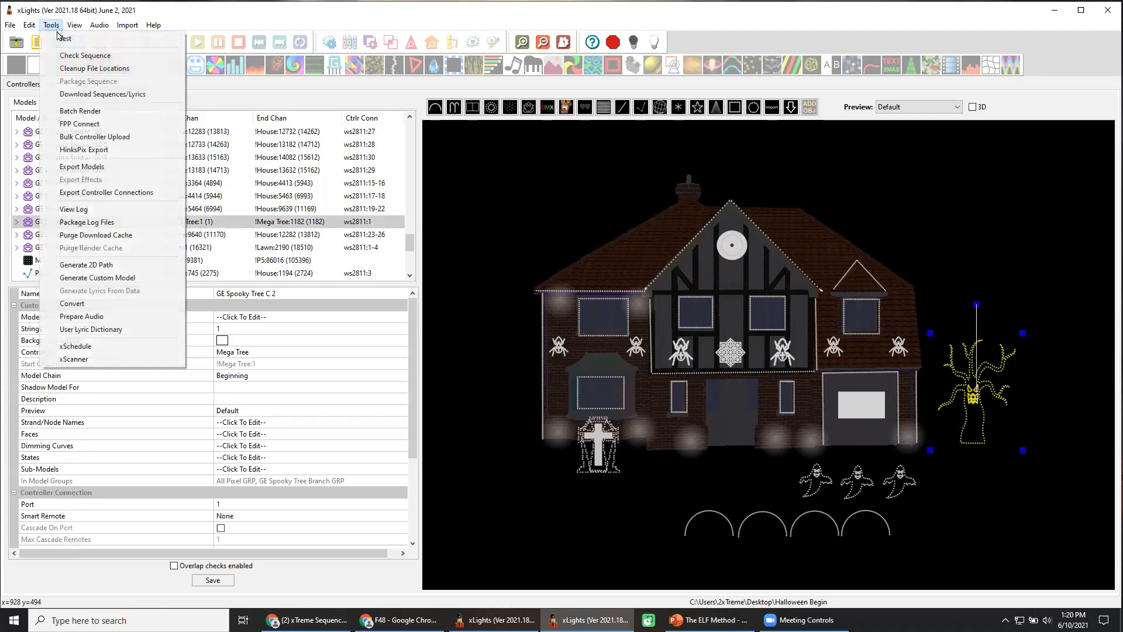
pyautogui.click(82, 167)
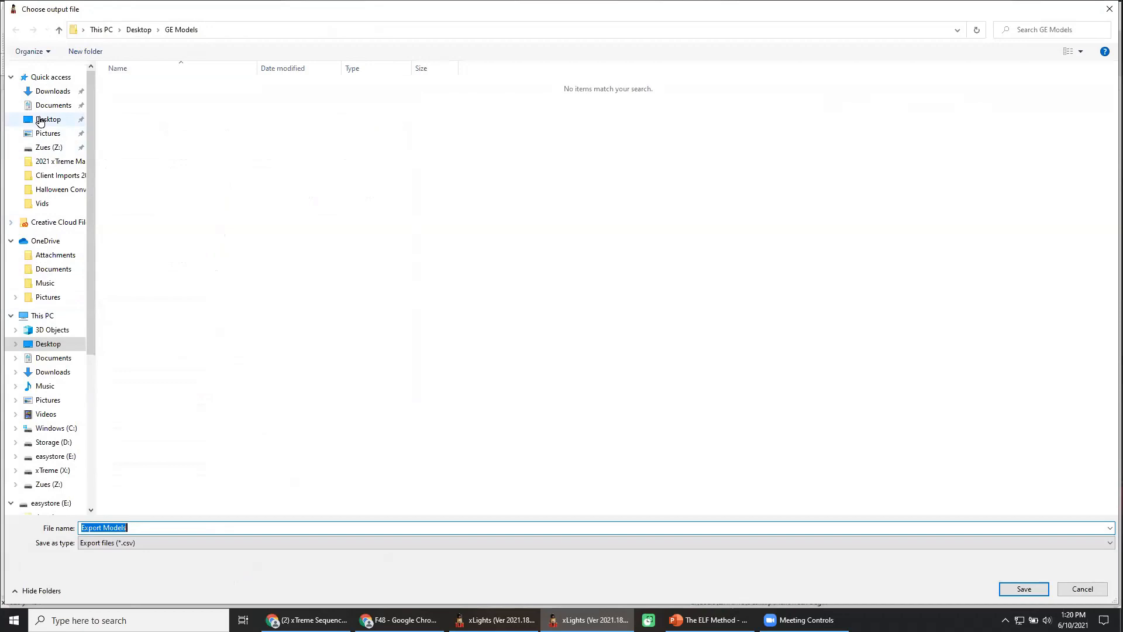
pyautogui.click(40, 120)
pyautogui.click(140, 528)
pyautogui.write('EU')
pyautogui.press('Return')
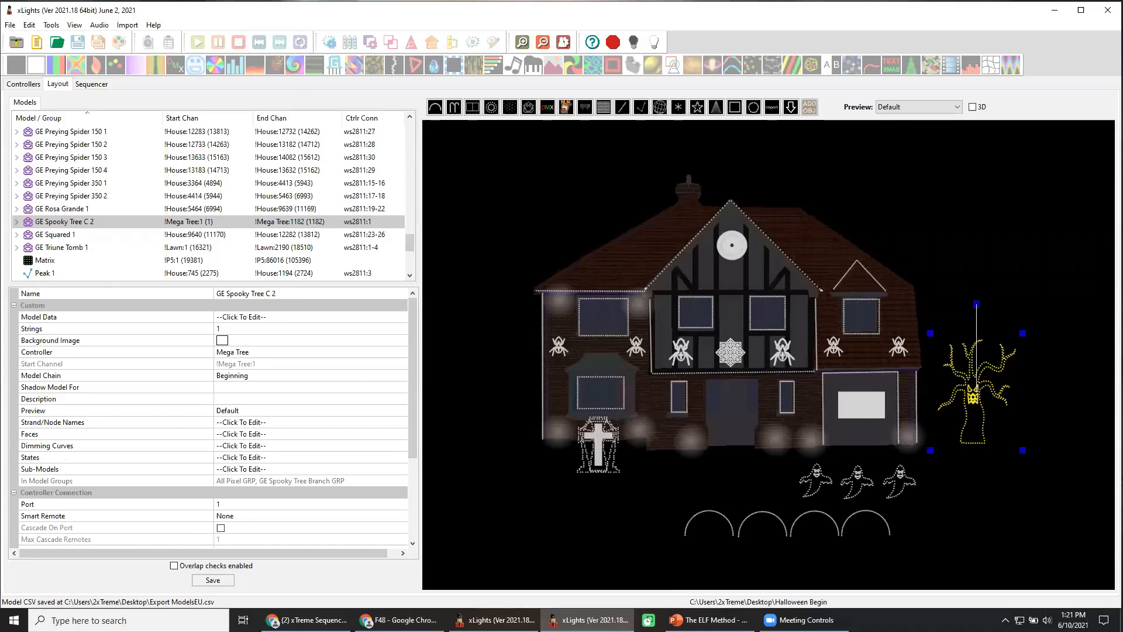
# Step: Open the exported Export ModelsEU file from the desktop in Excel
pyautogui.click(1055, 10)
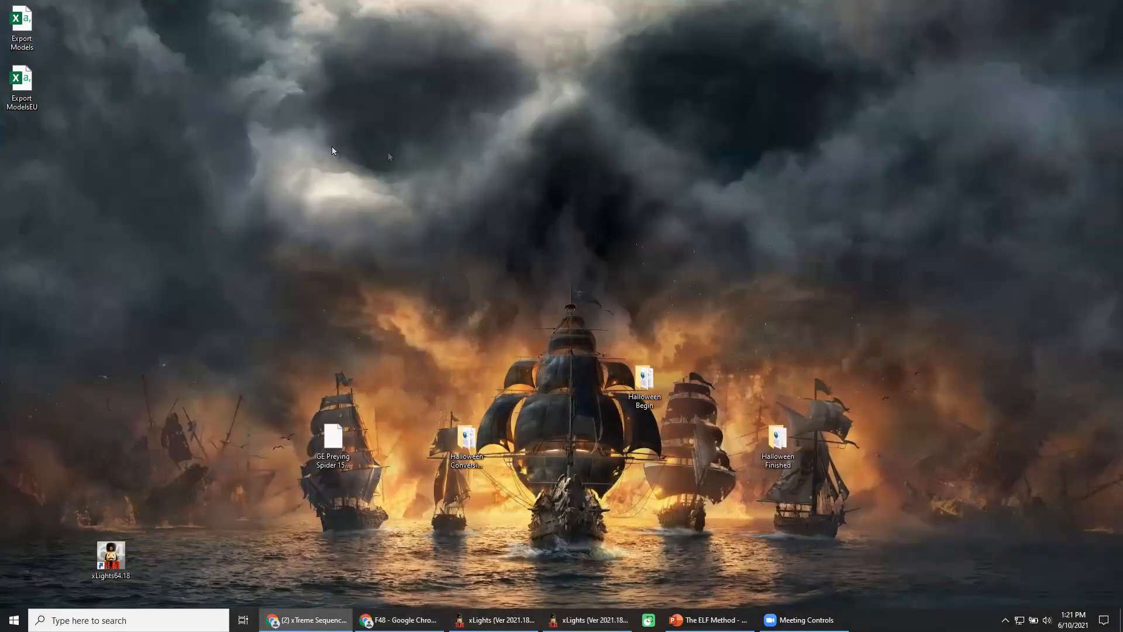
pyautogui.doubleClick(27, 88)
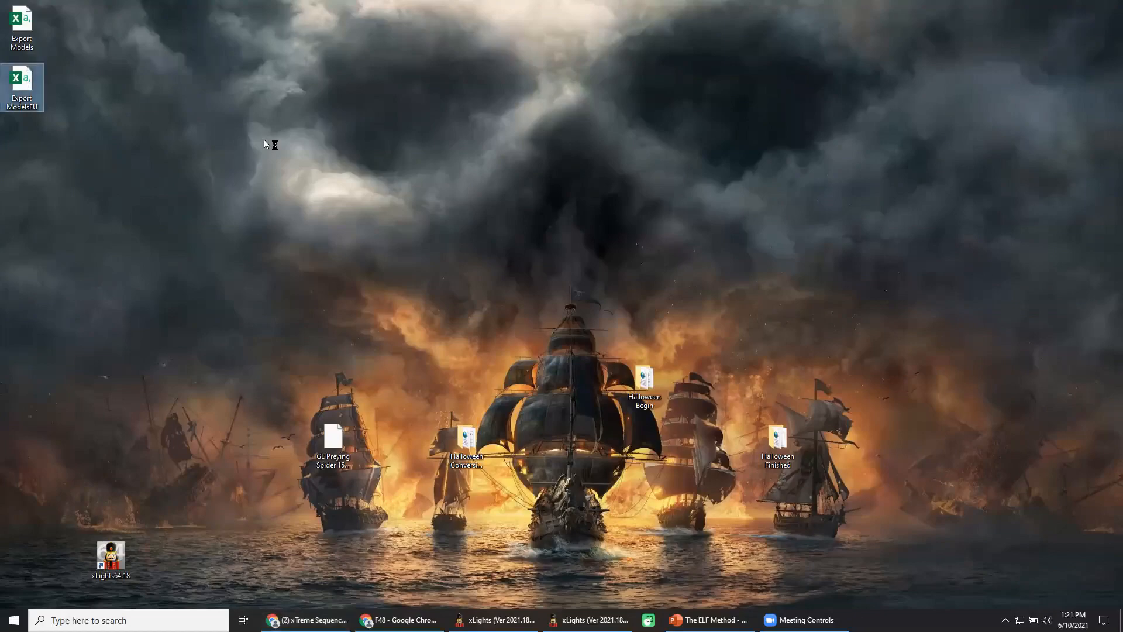
pyautogui.scroll(-20, 419, 353)
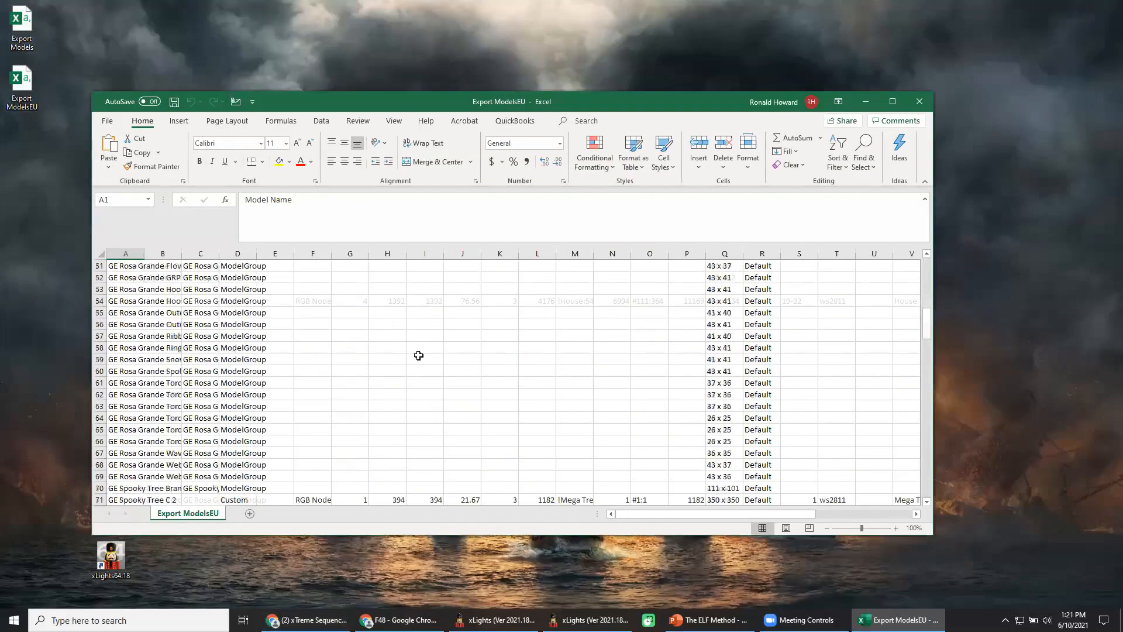
# Step: Look through the exported model rows, the bulb totals and the controller list with its universes
pyautogui.scroll(-3, 419, 356)
pyautogui.scroll(-6, 420, 355)
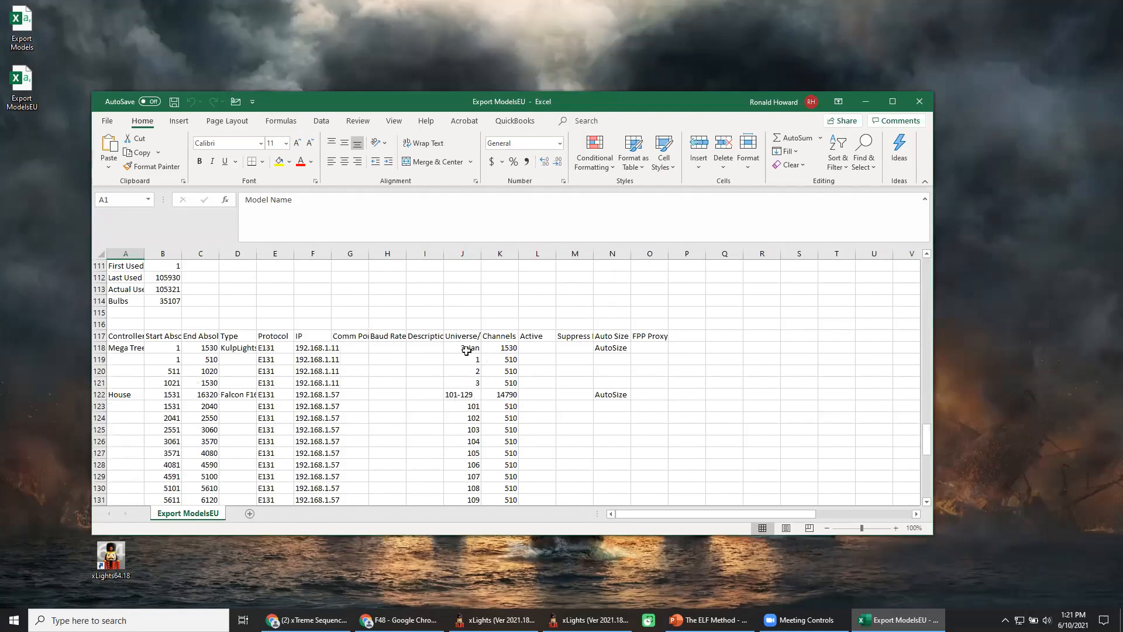
pyautogui.scroll(6, 270, 381)
pyautogui.scroll(-3, 226, 480)
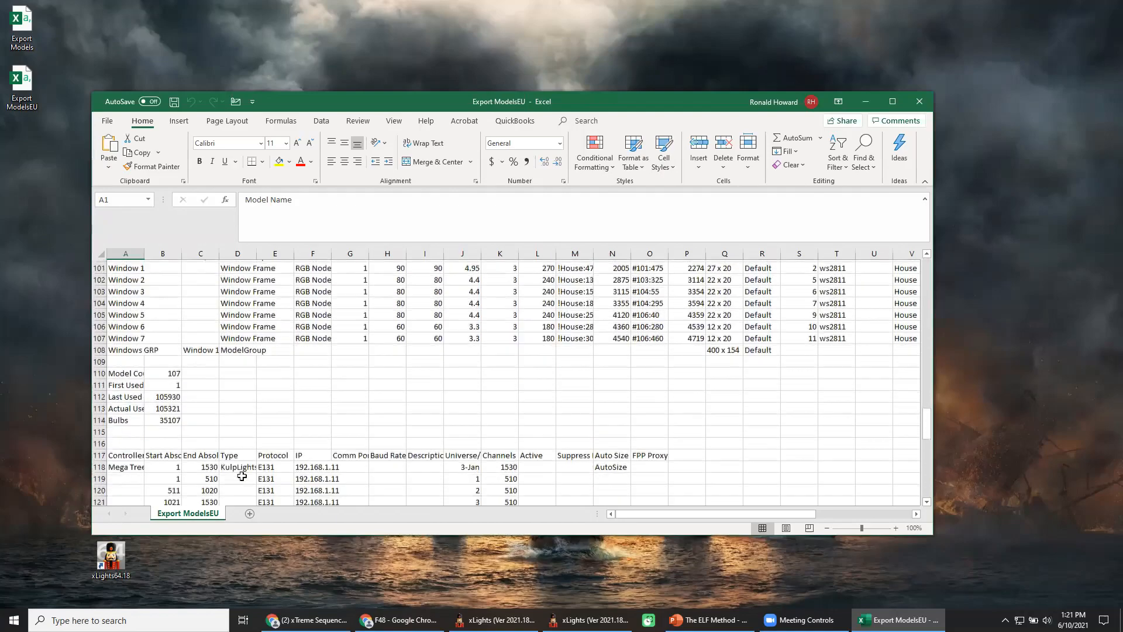
pyautogui.scroll(12, 199, 417)
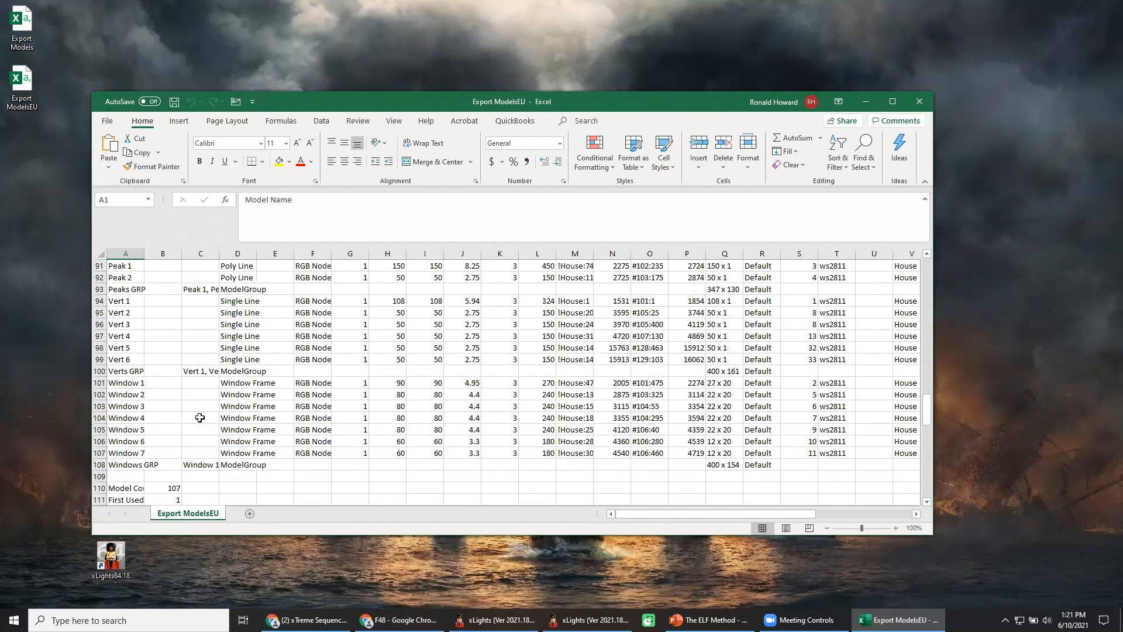
pyautogui.scroll(18, 200, 418)
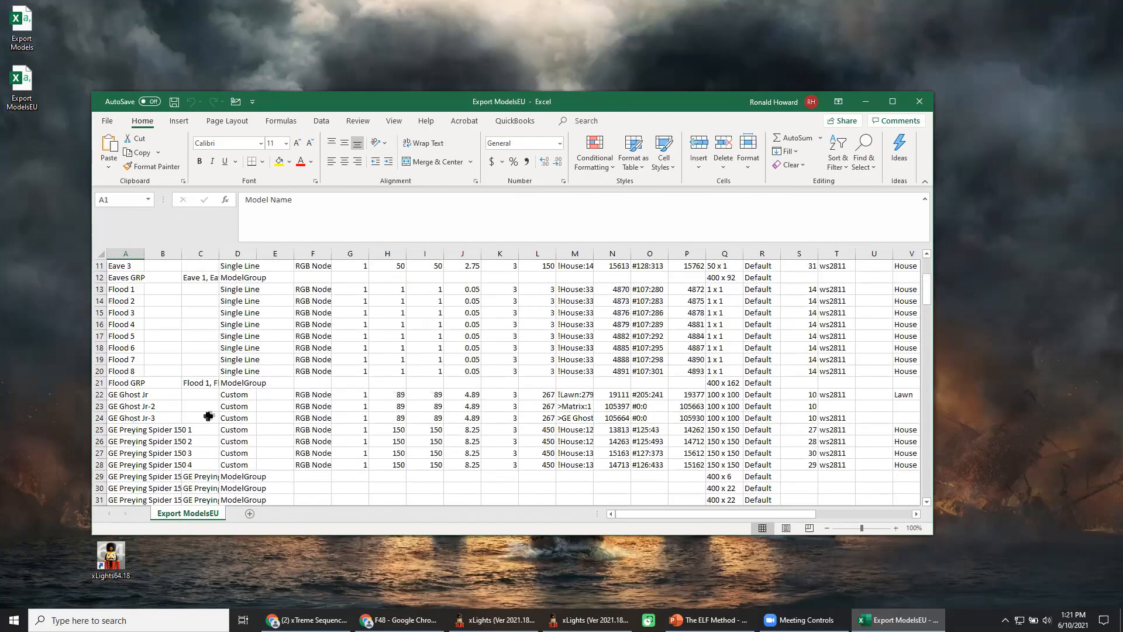
pyautogui.scroll(-20, 199, 417)
pyautogui.scroll(-3, 210, 415)
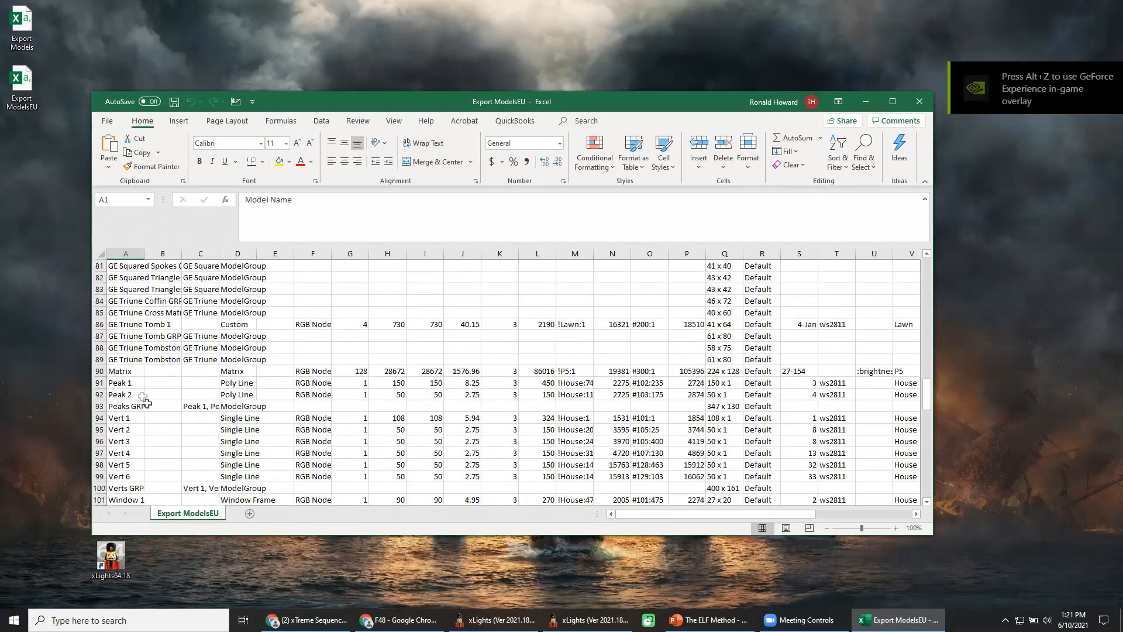
# Step: Delete the Matrix row from the exported model list, along with the blank row inserted above it
pyautogui.click(100, 370)
pyautogui.rightClick(99, 373)
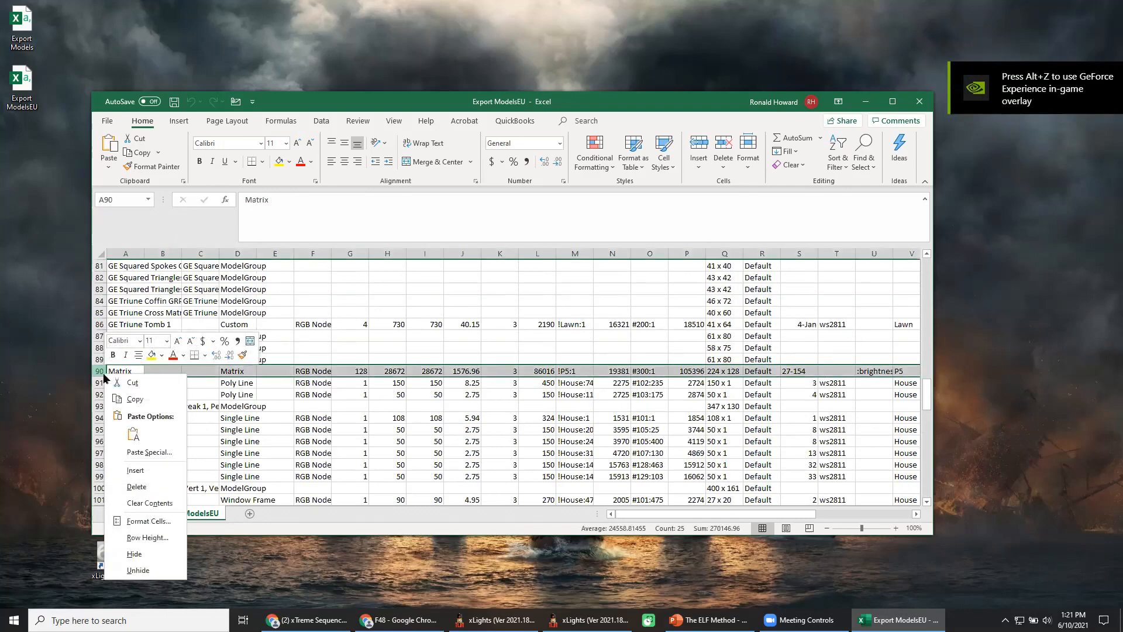
pyautogui.click(150, 475)
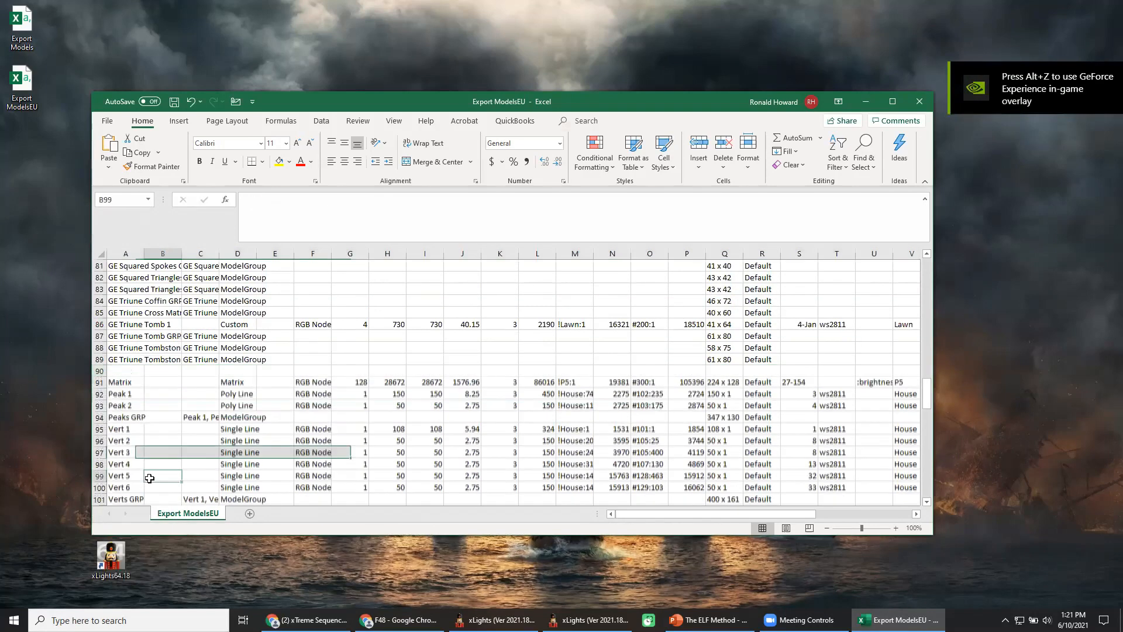
pyautogui.moveTo(99, 371); pyautogui.dragTo(99, 382)
pyautogui.rightClick(111, 380)
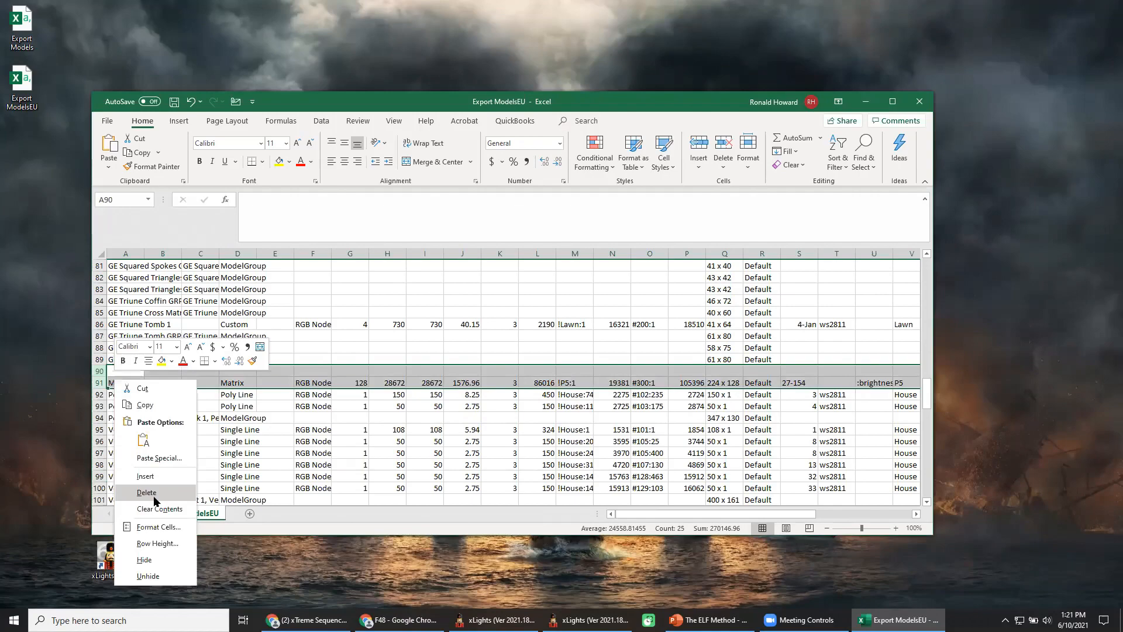
pyautogui.click(155, 497)
# Step: Total the node counts of all exported models with AutoSum in cell H108, covering the rows from Arch 1 down
pyautogui.scroll(20, 376, 431)
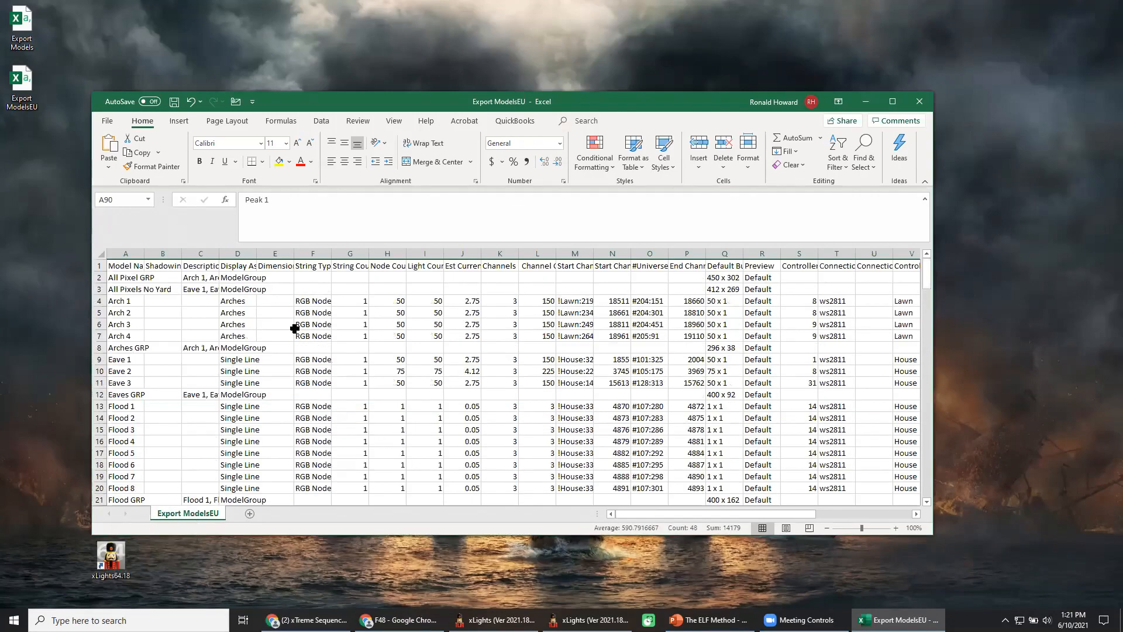
pyautogui.click(391, 302)
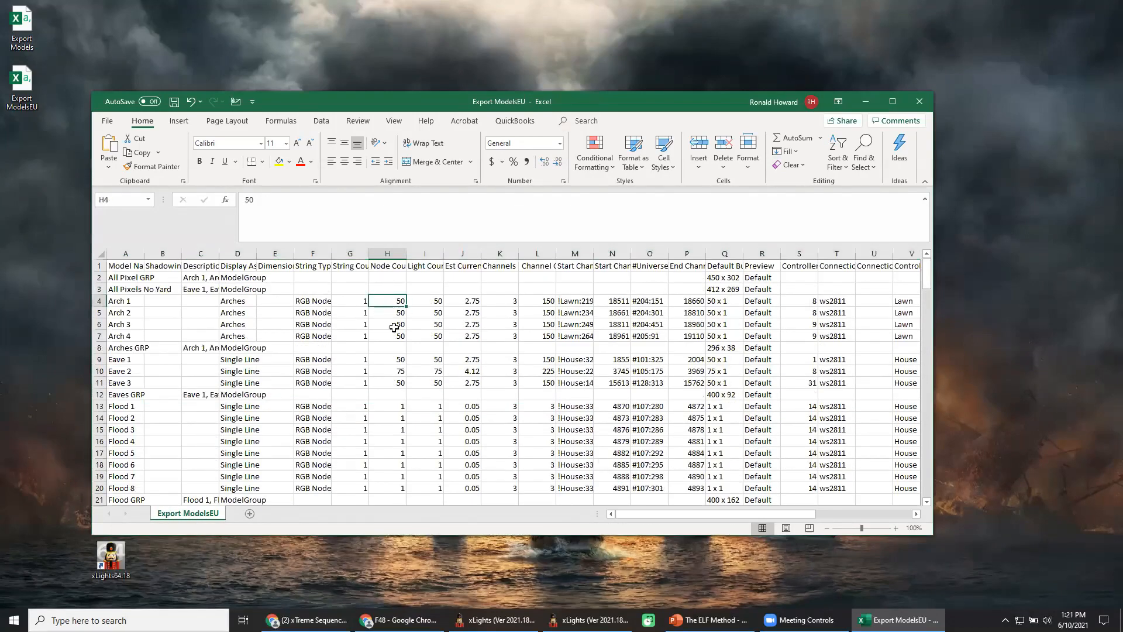
pyautogui.scroll(-20, 392, 368)
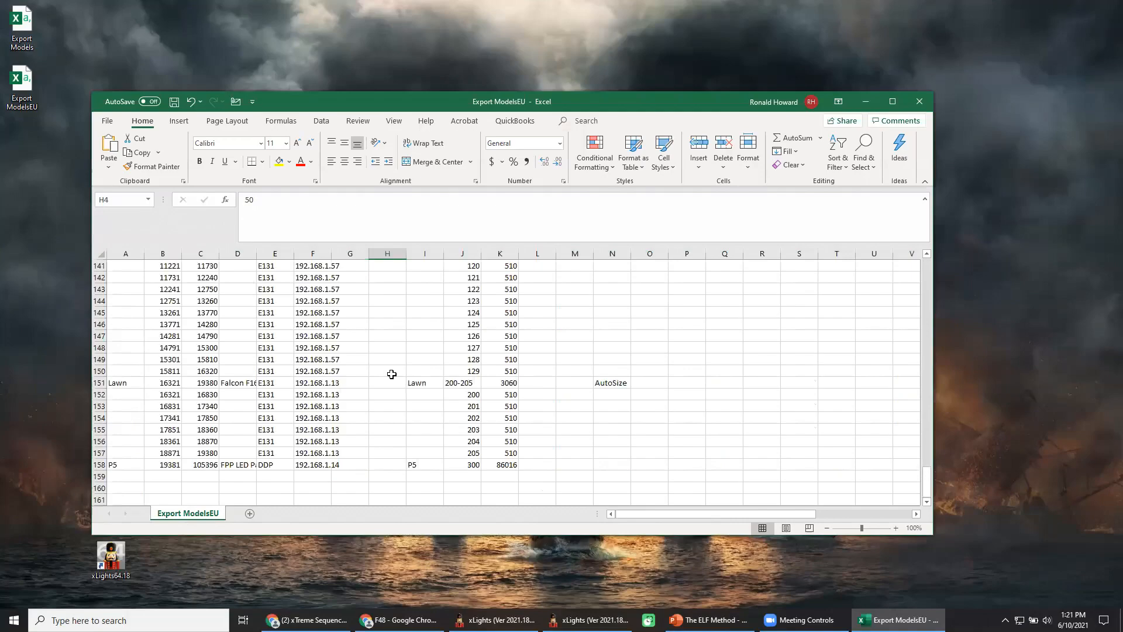
pyautogui.scroll(13, 392, 374)
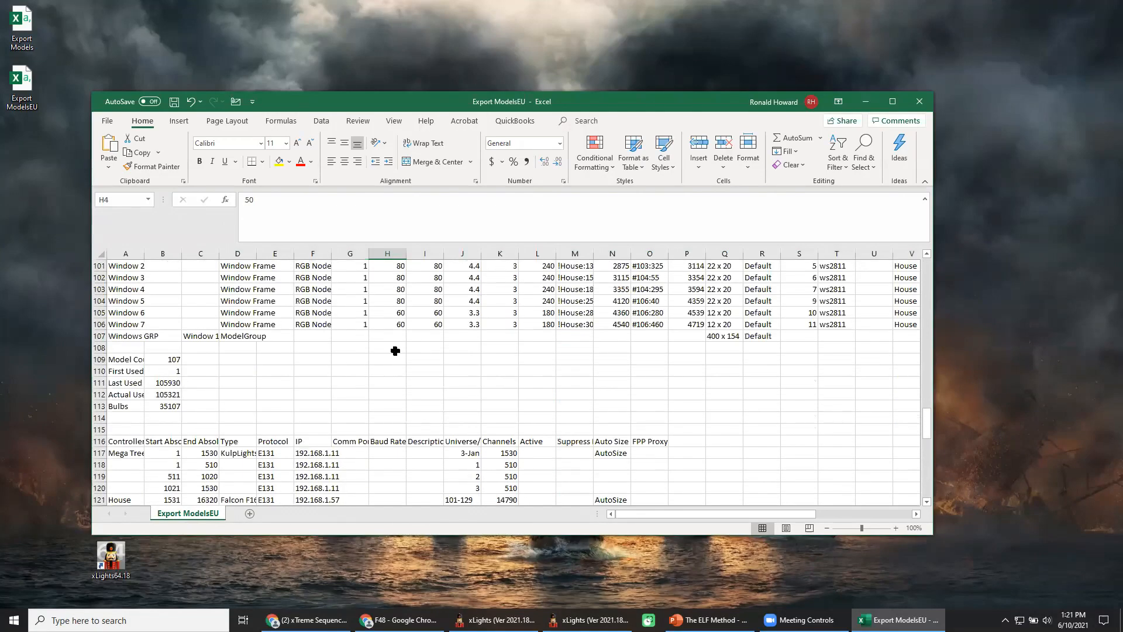
pyautogui.keyDown('shift'); pyautogui.click(396, 349); pyautogui.keyUp('shift')
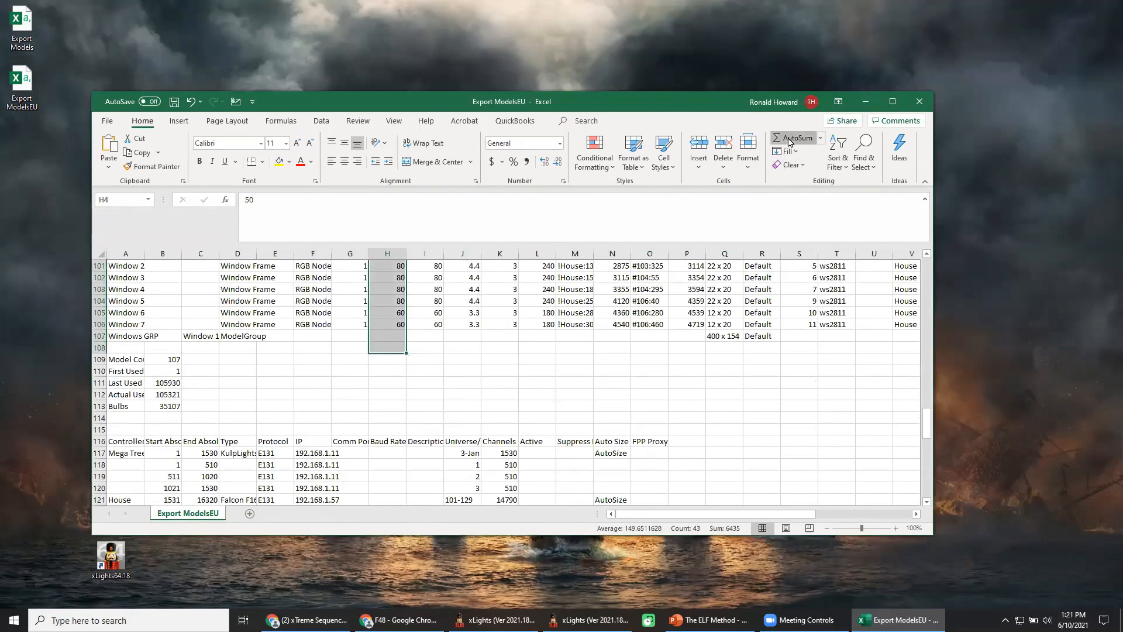
pyautogui.scroll(20, 589, 368)
pyautogui.scroll(-20, 590, 369)
pyautogui.scroll(3, 527, 391)
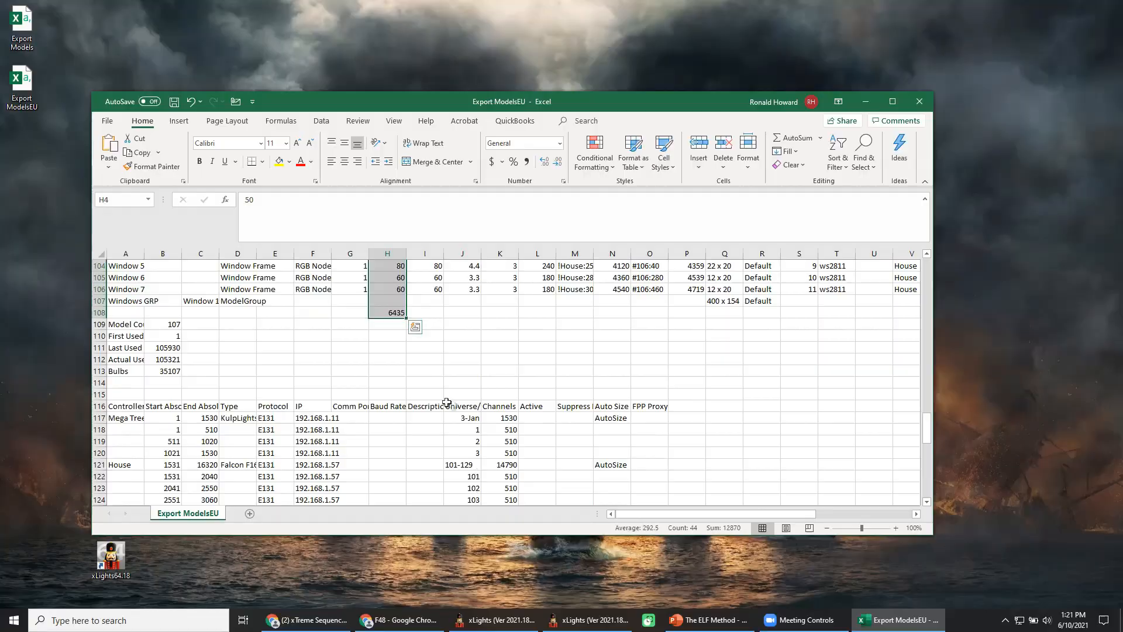
# Step: Switch to xLights and examine the node layout of the GE Spooky Tree C 2 model, closing it when done
pyautogui.click(589, 620)
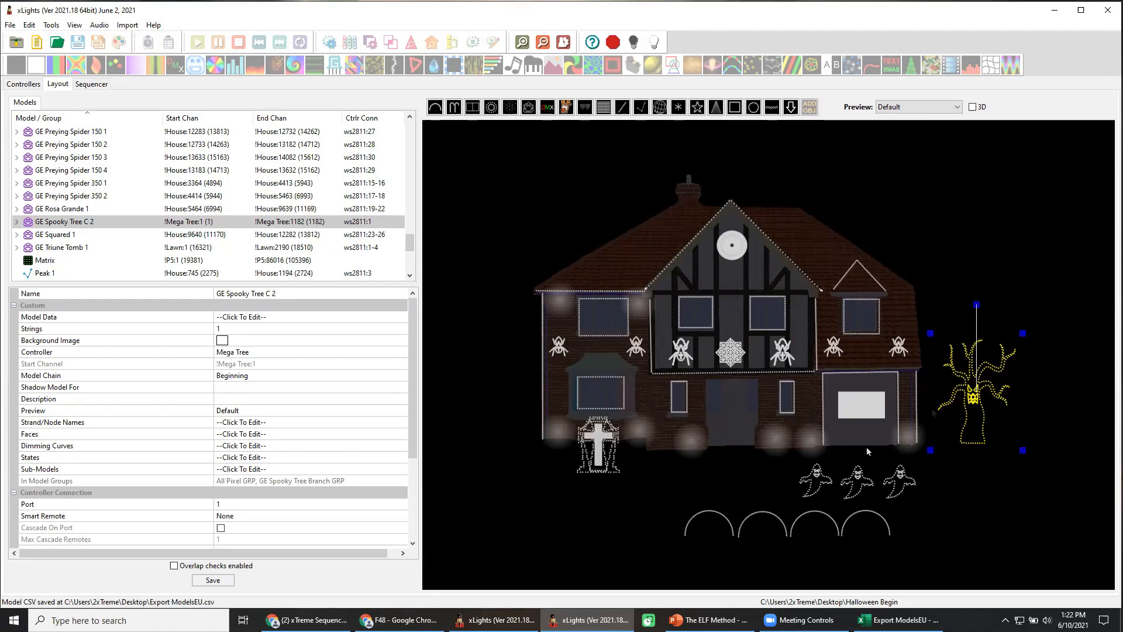
pyautogui.click(981, 465)
pyautogui.click(974, 422)
pyautogui.rightClick(974, 423)
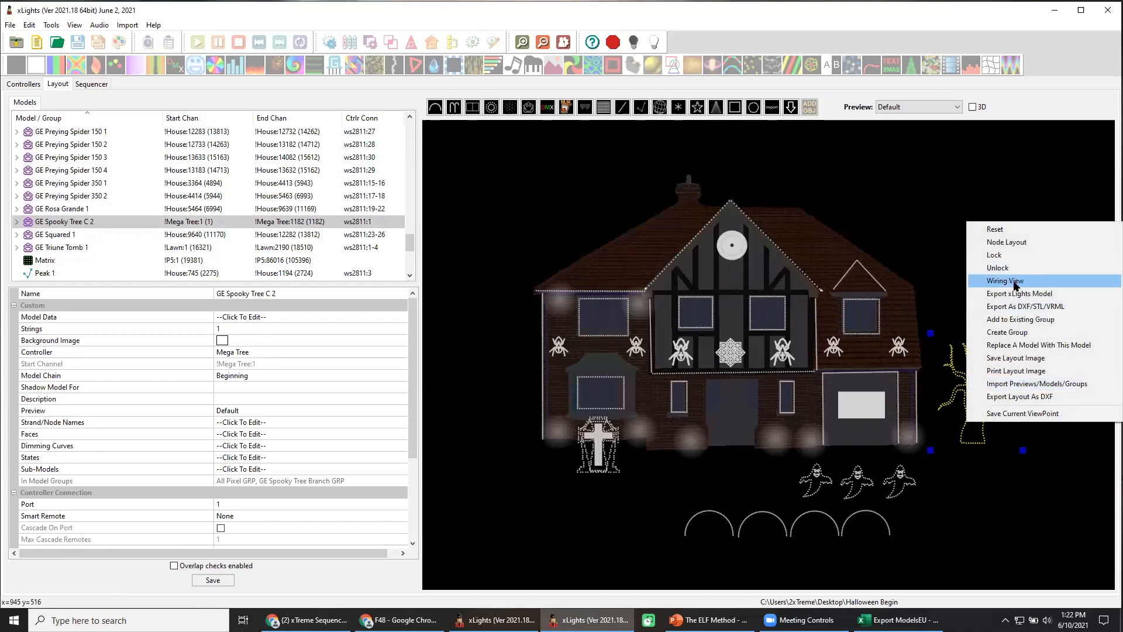
pyautogui.click(1016, 244)
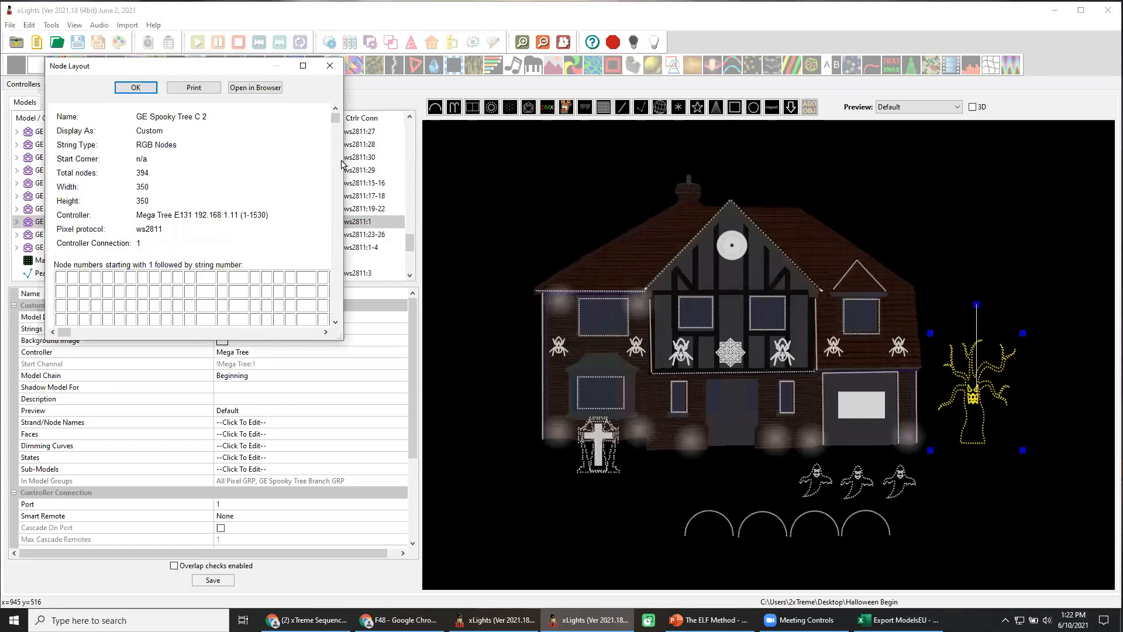
pyautogui.click(330, 65)
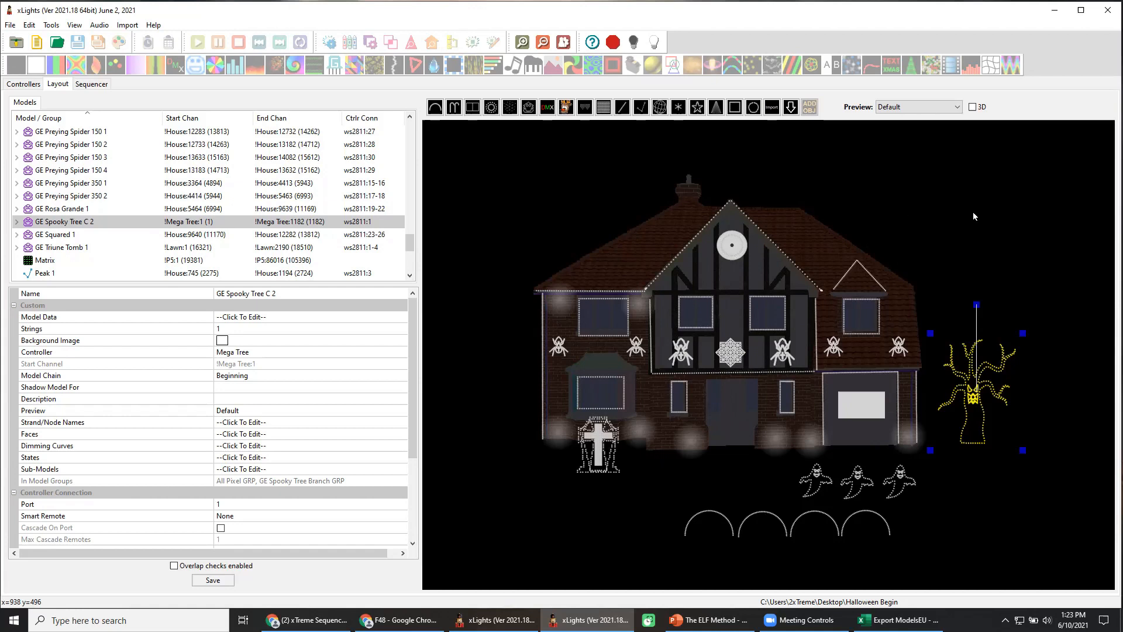
# Step: Inspect the properties of the GE Triune Tomb 1 and the spooky tree in the layout, and clear the selection
pyautogui.click(609, 471)
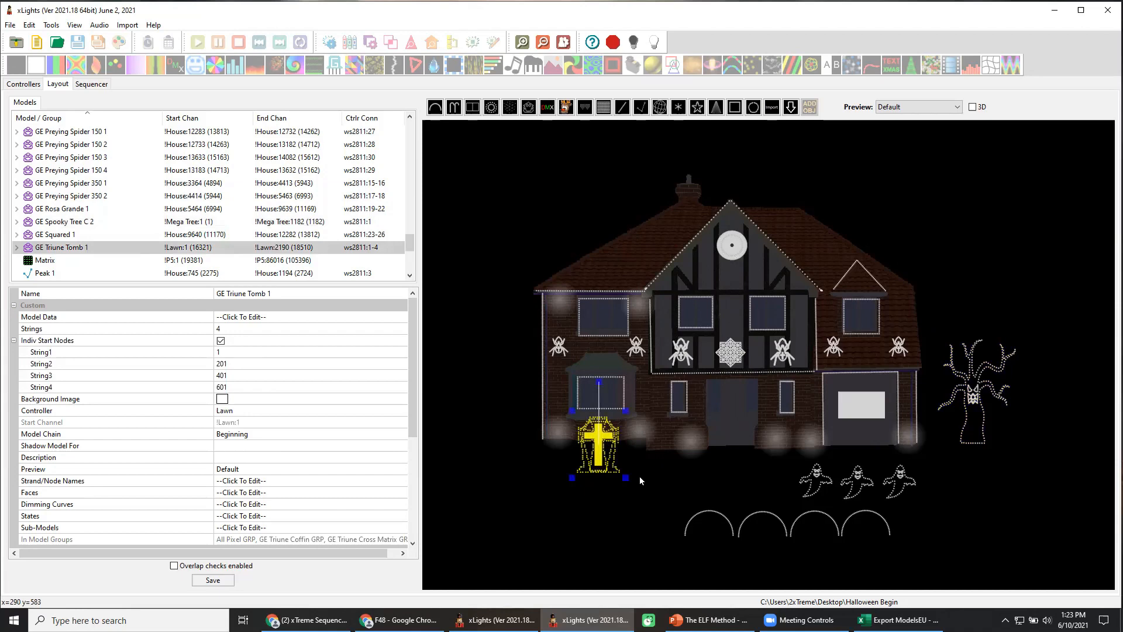
pyautogui.click(640, 476)
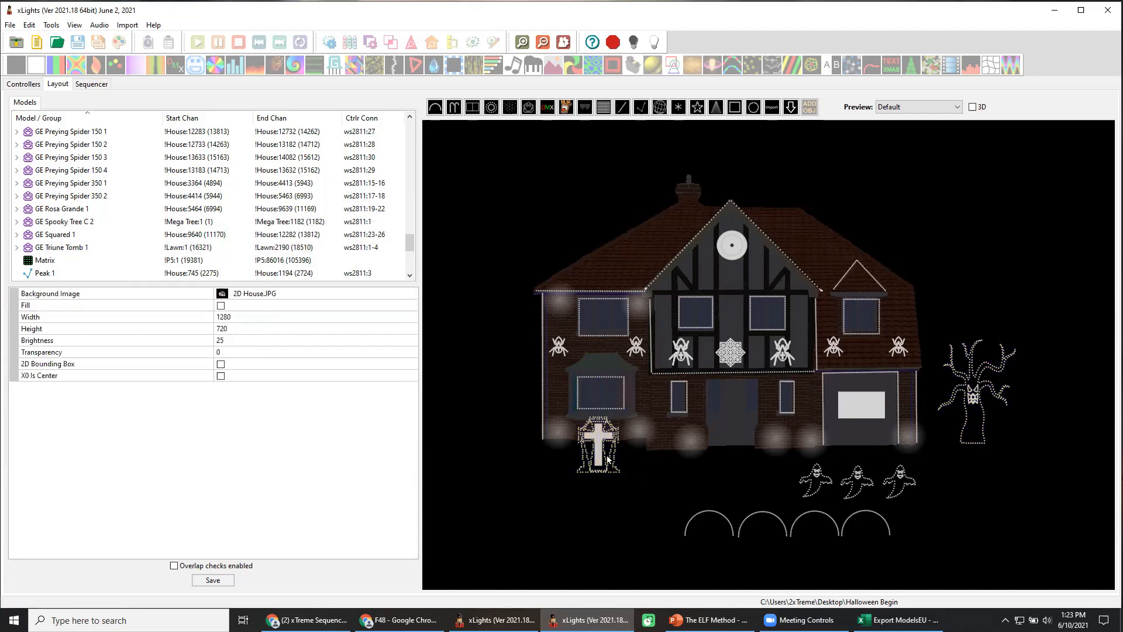
pyautogui.click(966, 417)
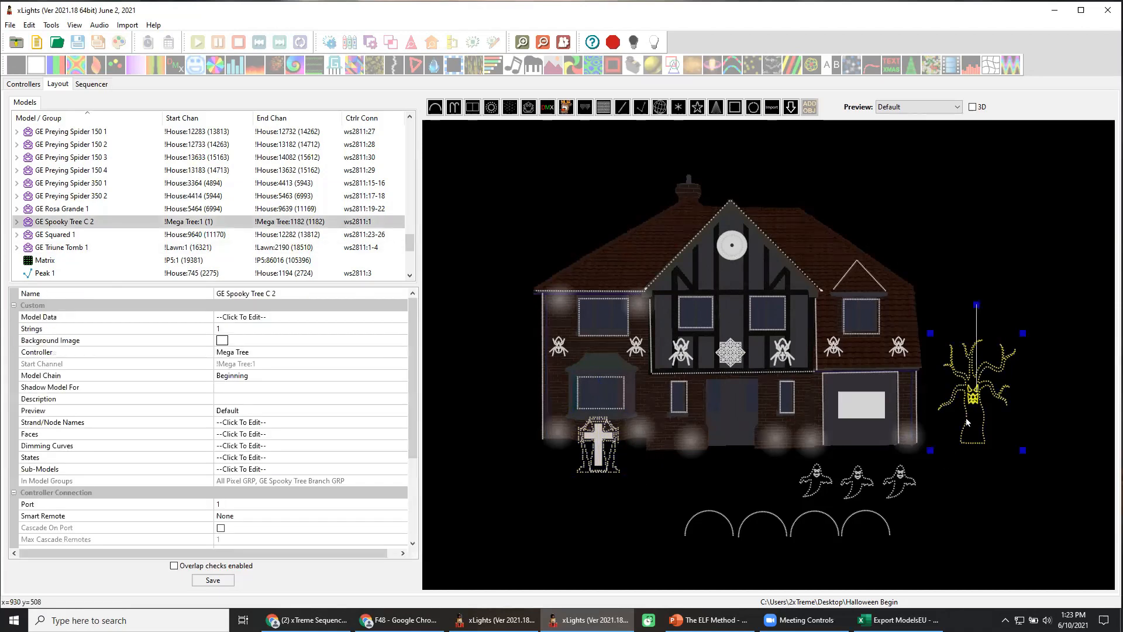
pyautogui.click(949, 498)
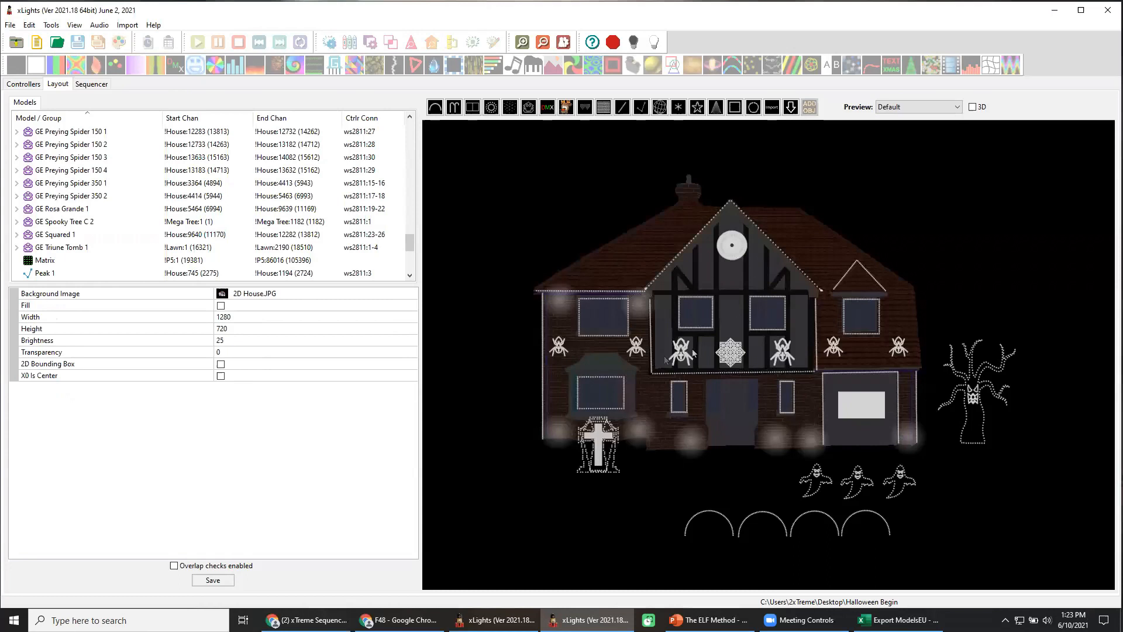